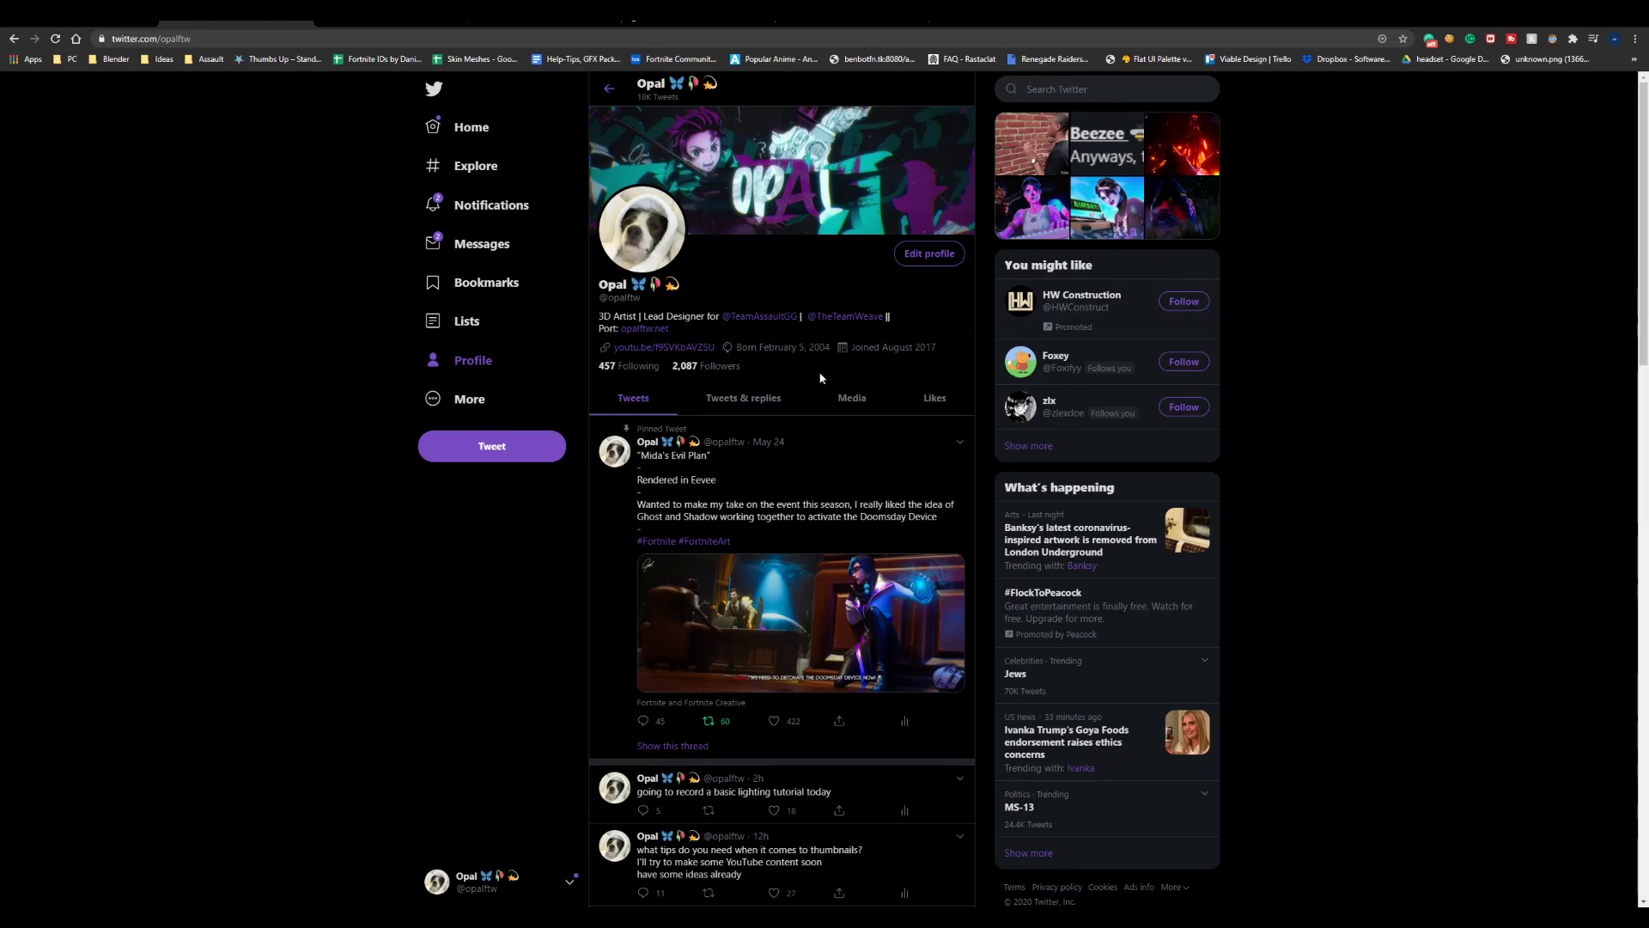
# Look through the artwork posts on the Twitter profile's timeline
pyautogui.scroll(-20, 797, 385)
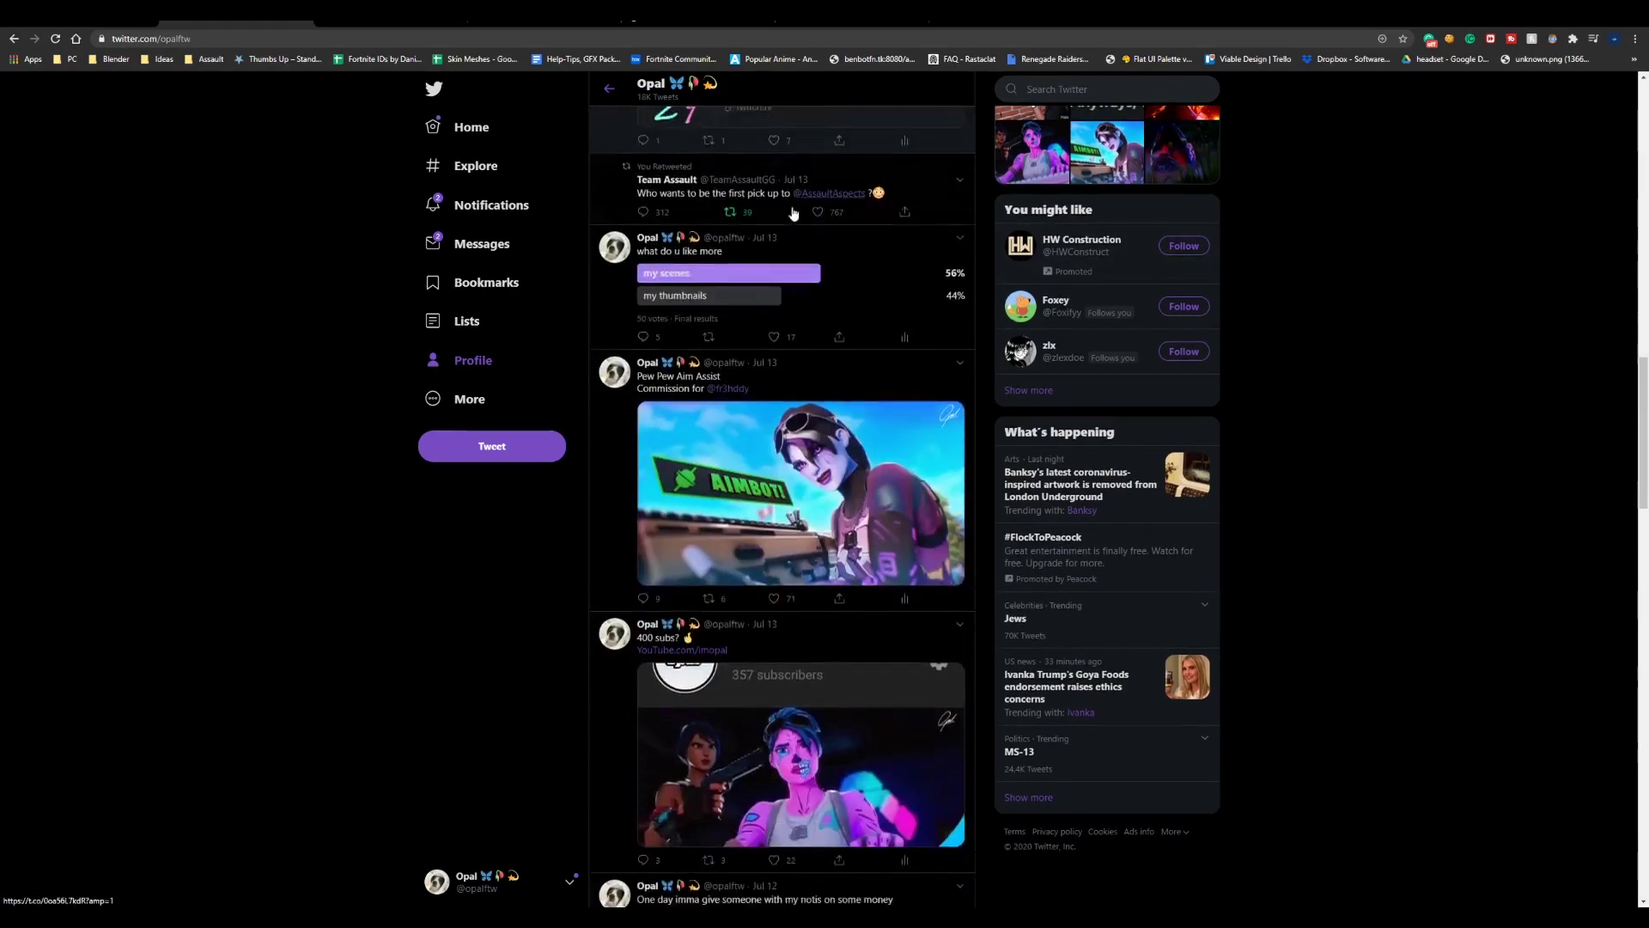
pyautogui.scroll(3, 846, 190)
pyautogui.scroll(-10, 838, 420)
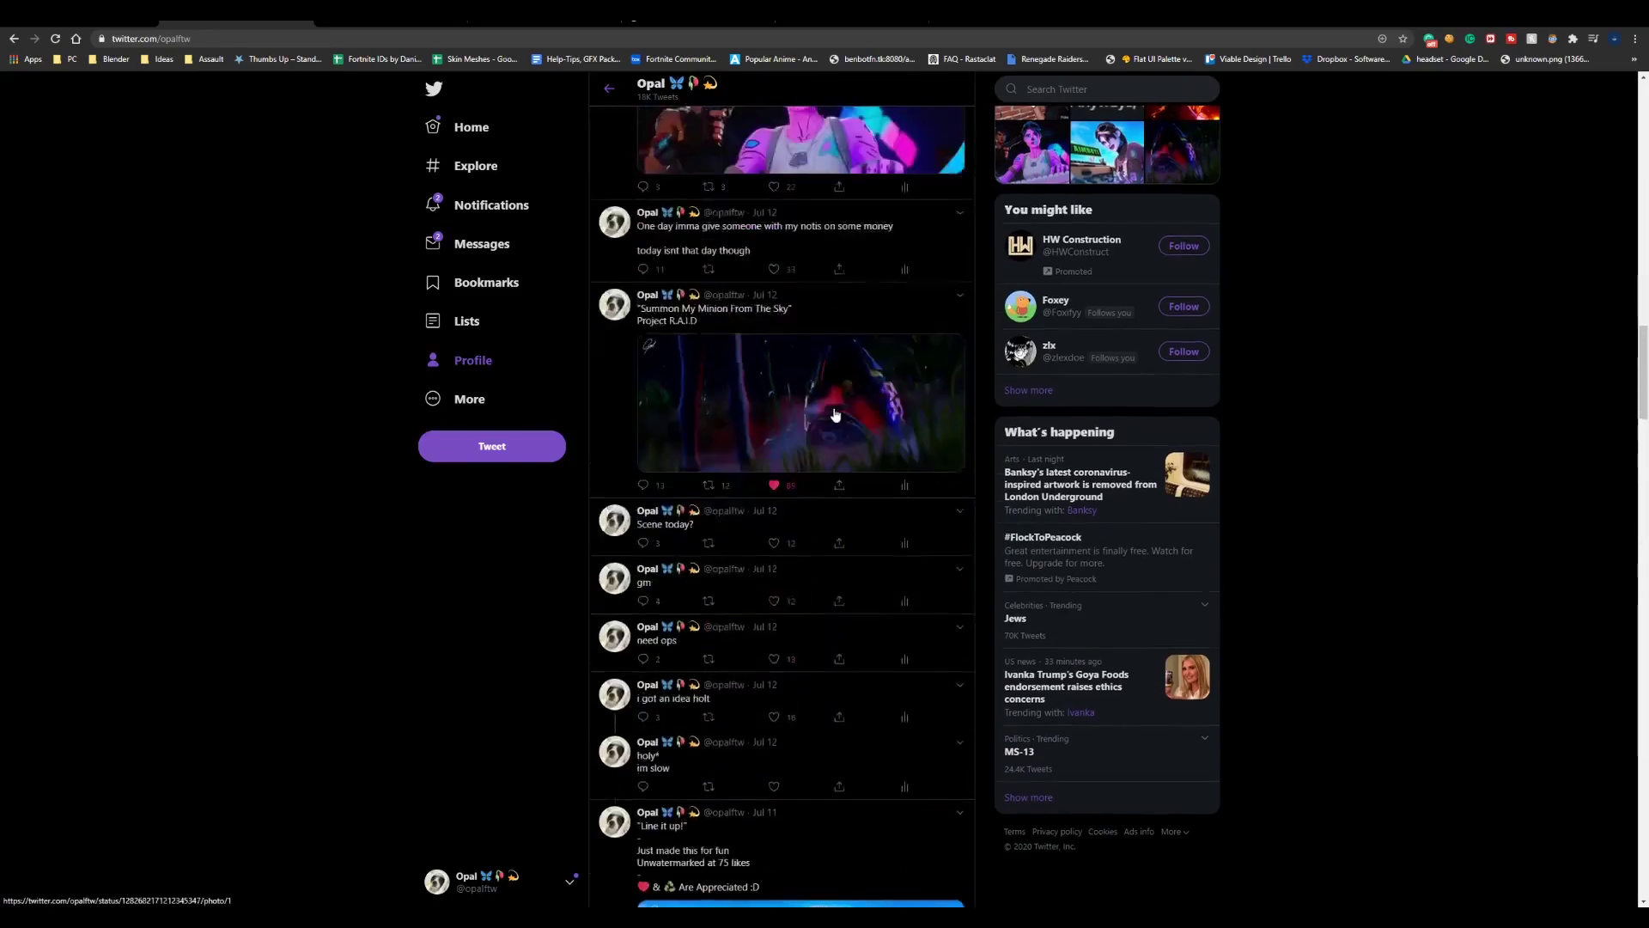
pyautogui.scroll(-8, 835, 420)
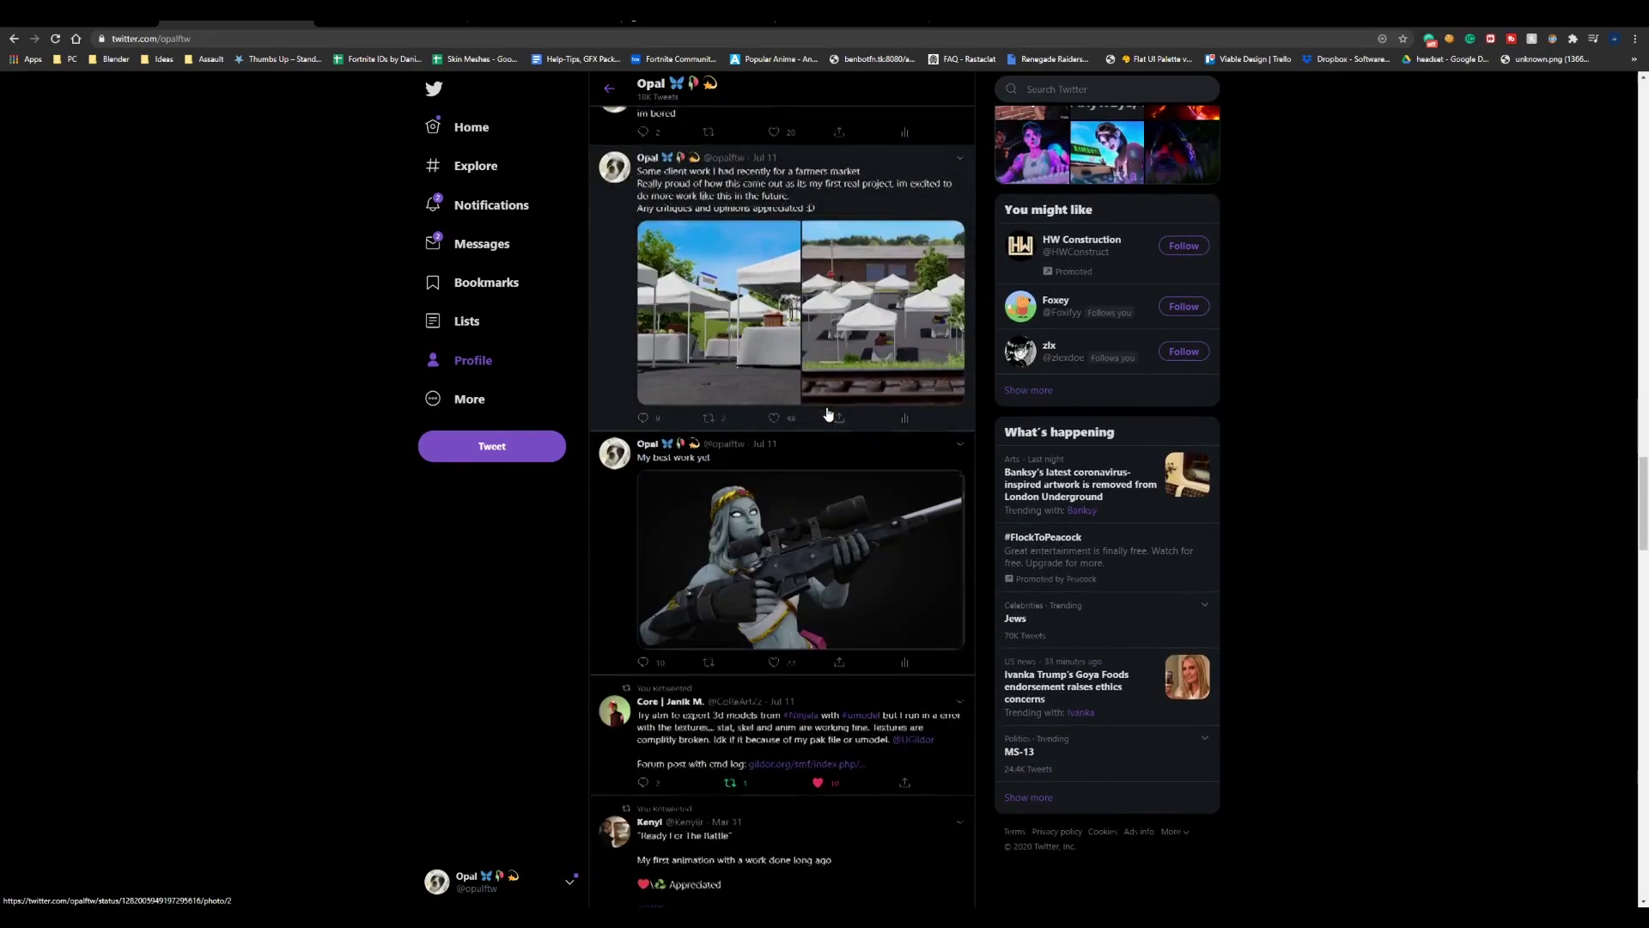
pyautogui.scroll(-10, 829, 416)
pyautogui.scroll(-20, 824, 413)
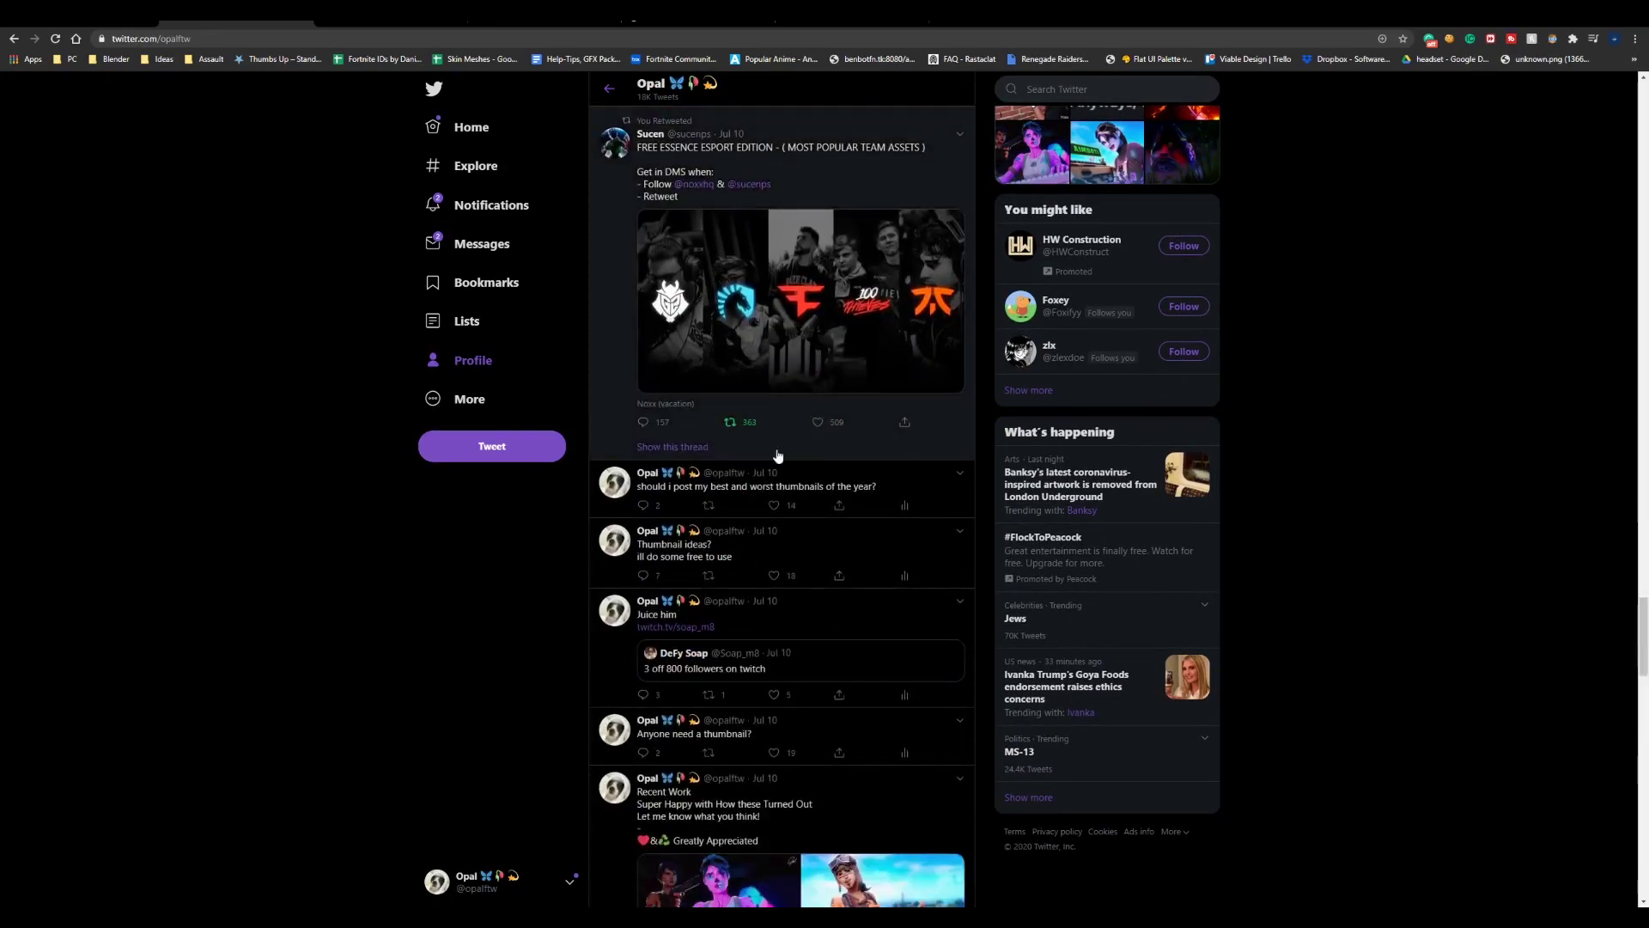
pyautogui.scroll(10, 602, 539)
pyautogui.scroll(20, 335, 223)
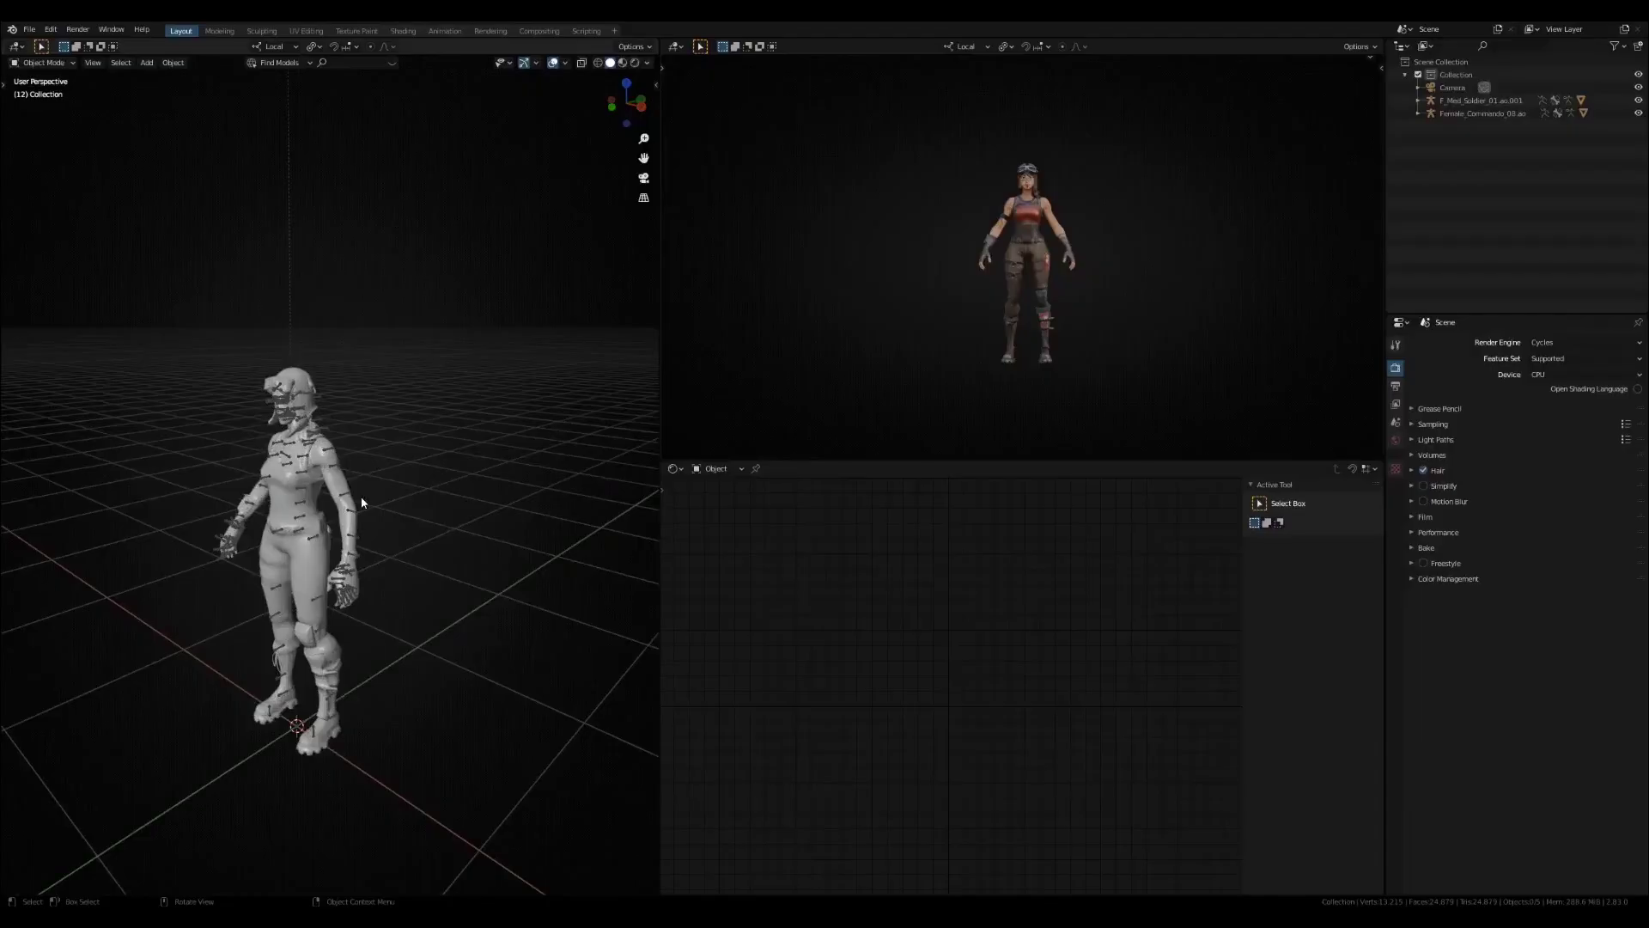
pyautogui.scroll(-3, 340, 505)
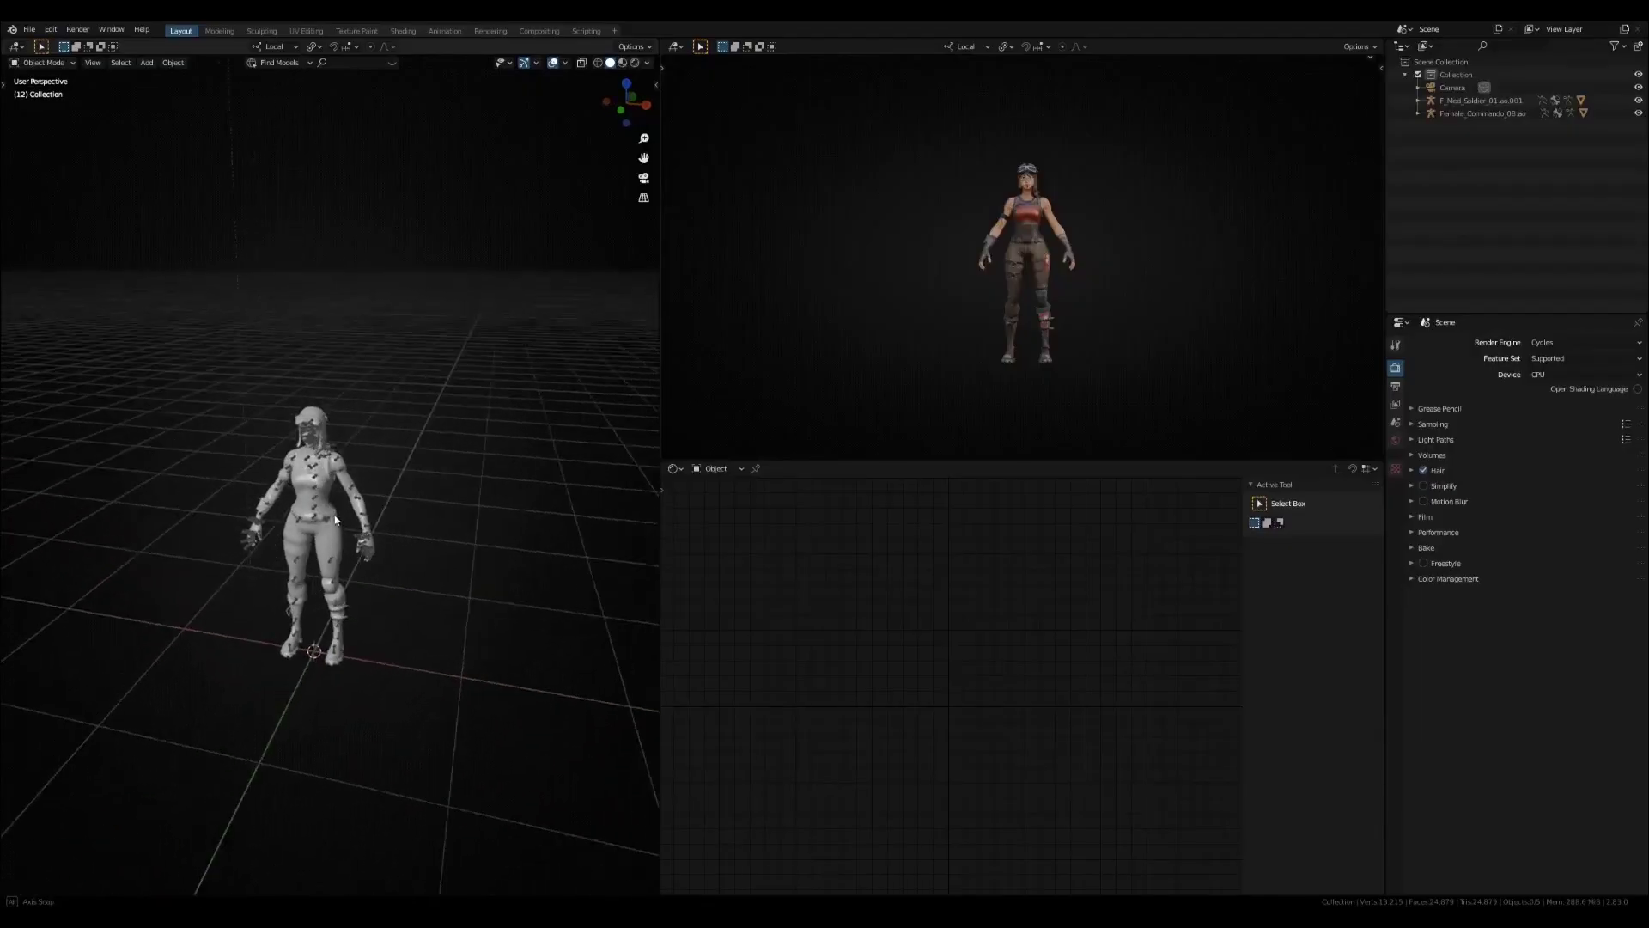
pyautogui.moveTo(341, 507); pyautogui.dragTo(338, 518, button='middle')
pyautogui.scroll(3, 327, 507)
pyautogui.scroll(5, 317, 497)
pyautogui.scroll(-2, 344, 507)
pyautogui.scroll(2, 356, 511)
pyautogui.scroll(-3, 335, 481)
pyautogui.scroll(-2, 306, 455)
pyautogui.moveTo(306, 455); pyautogui.dragTo(258, 455, button='middle')
pyautogui.scroll(4, 258, 456)
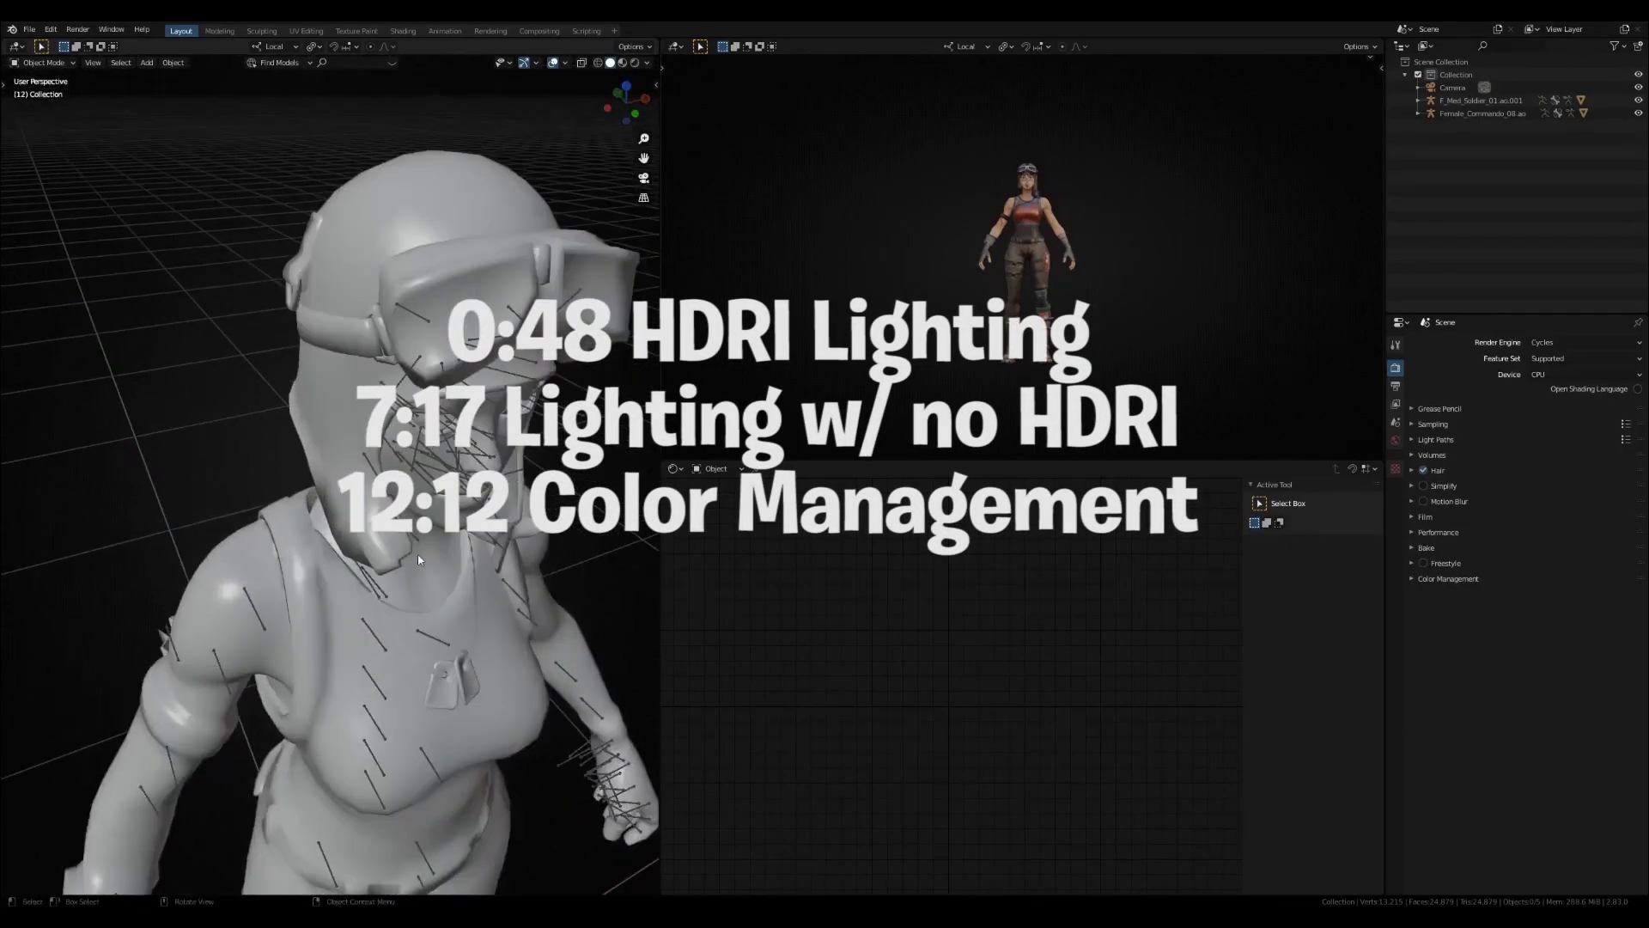
pyautogui.scroll(-3, 232, 429)
pyautogui.scroll(4, 203, 392)
pyautogui.scroll(-5, 266, 423)
pyautogui.moveTo(256, 419)
pyautogui.mouseDown(button='middle')
pyautogui.moveTo(195, 418)
pyautogui.moveTo(249, 437)
pyautogui.mouseUp(button='middle')
pyautogui.scroll(4, 195, 418)
pyautogui.scroll(-5, 240, 434)
pyautogui.scroll(4, 249, 436)
pyautogui.scroll(-3, 276, 415)
pyautogui.scroll(-1, 276, 415)
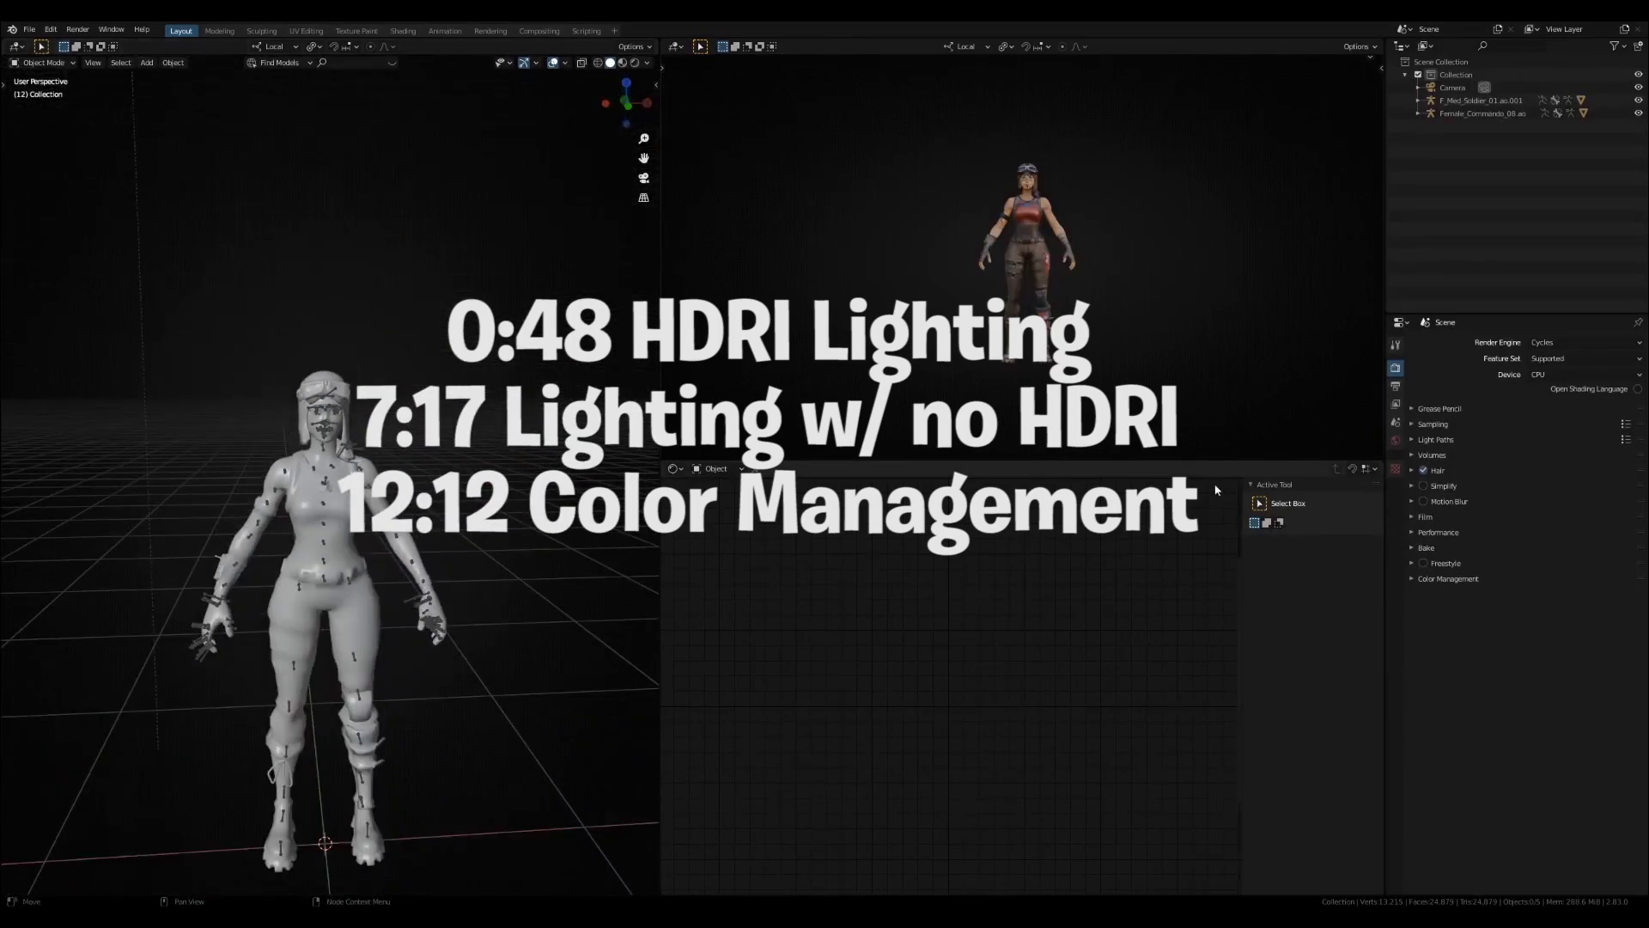
pyautogui.click(1450, 579)
pyautogui.click(1459, 582)
pyautogui.click(1396, 440)
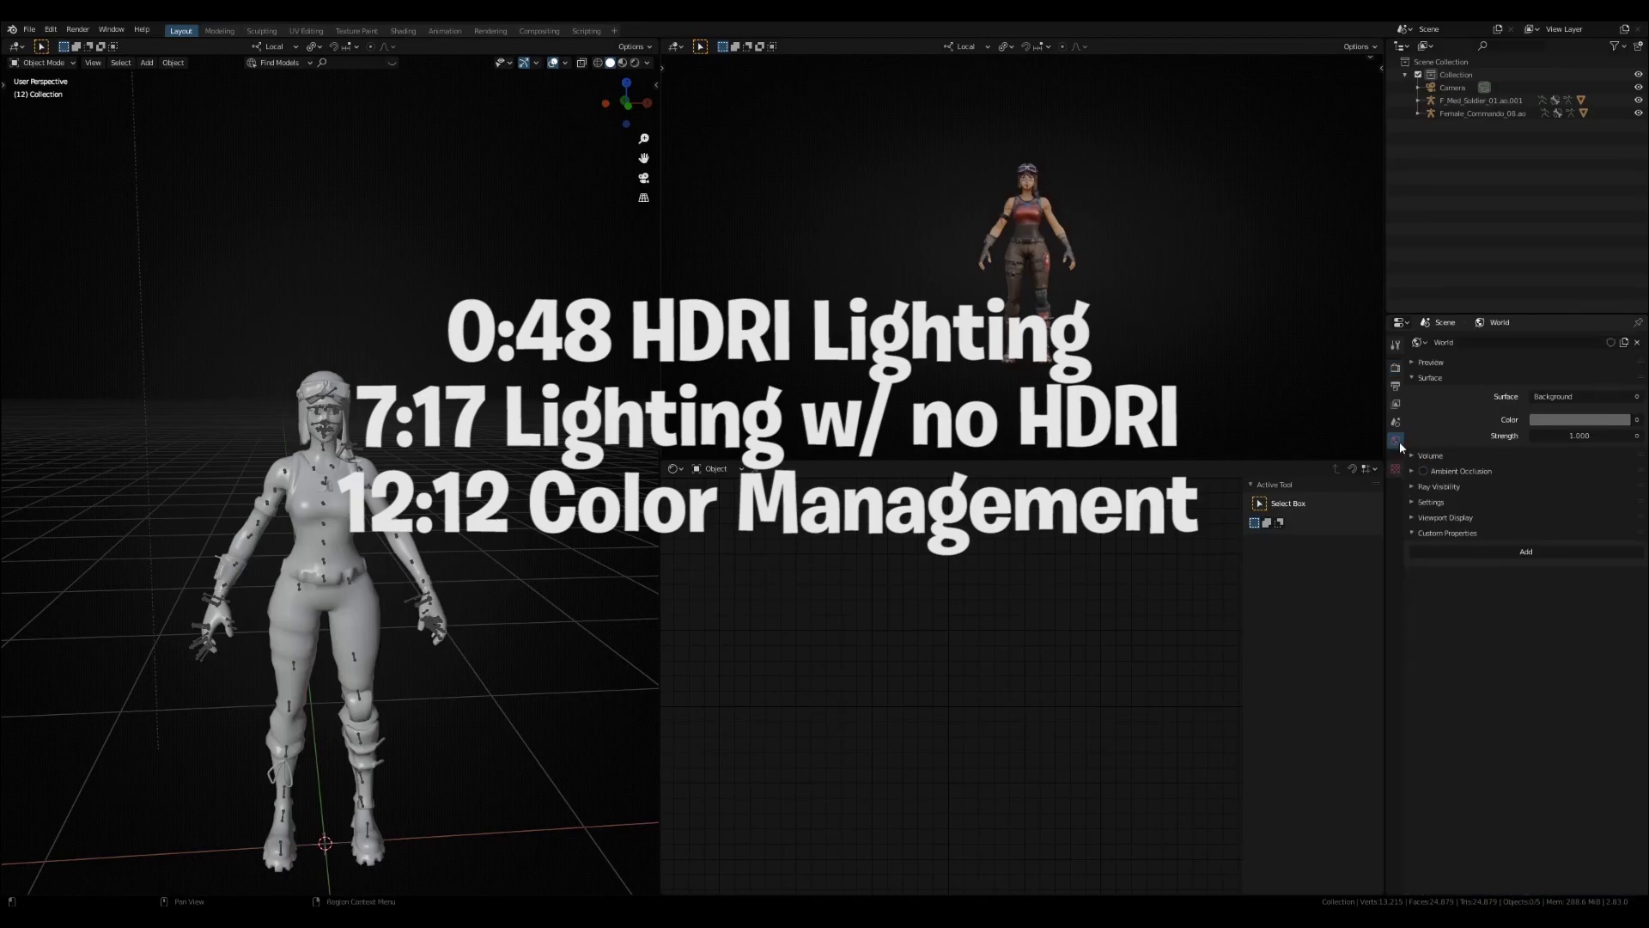
pyautogui.click(1396, 367)
# Select the character mesh and switch the shader editor from object materials to the World node tree
pyautogui.scroll(6, 323, 459)
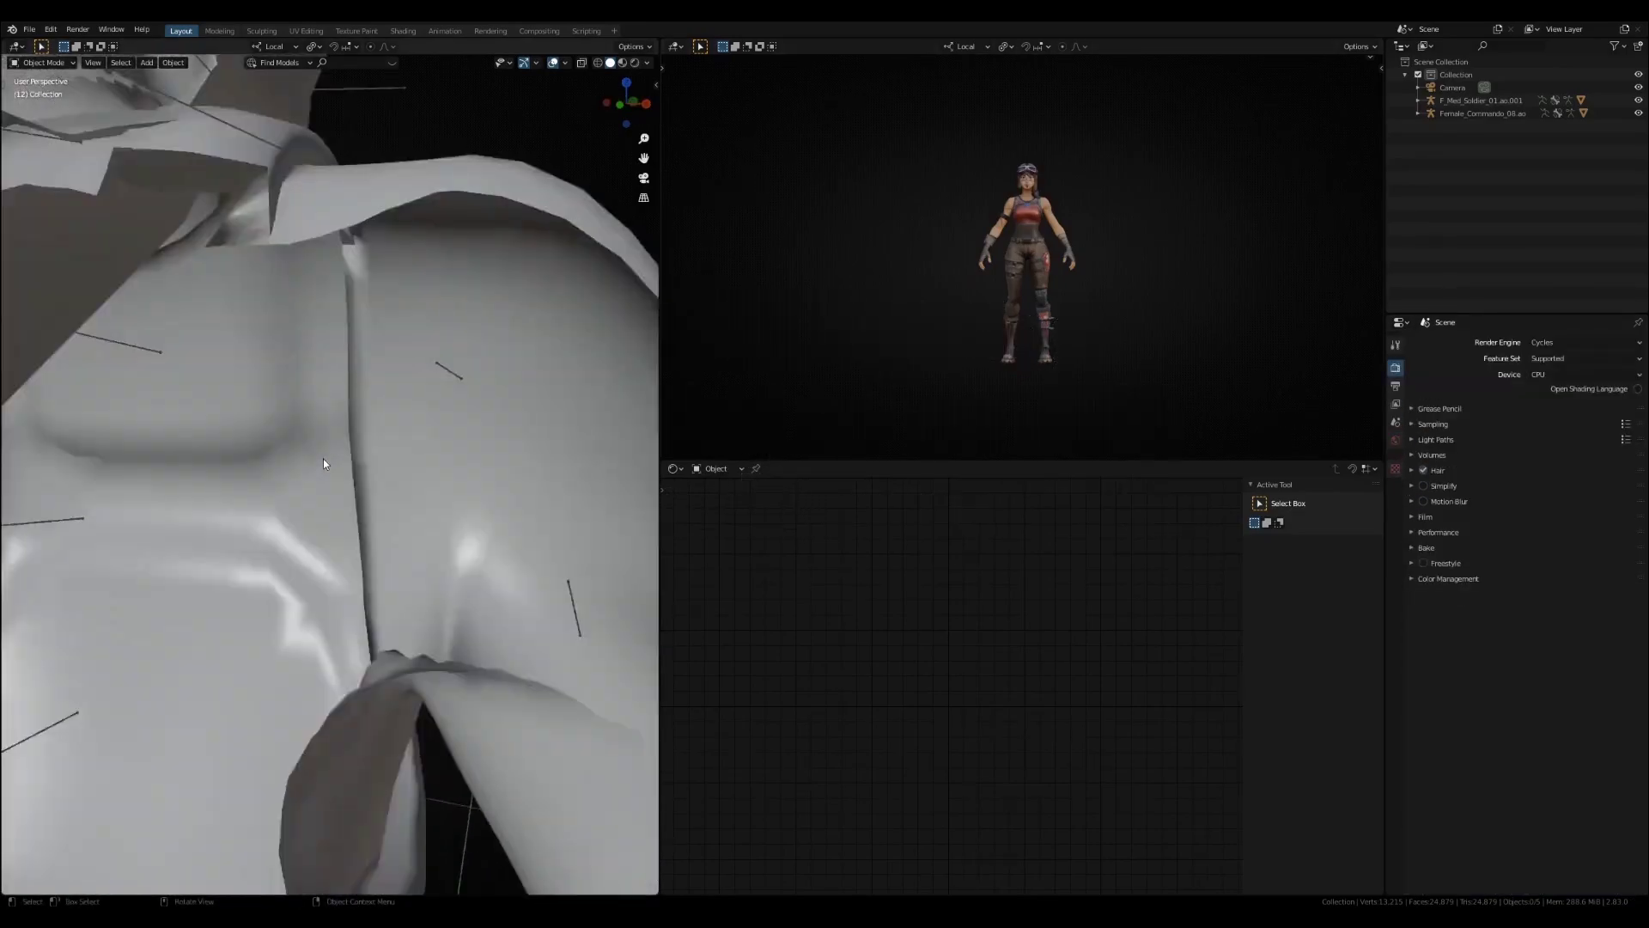
pyautogui.scroll(-7, 393, 474)
pyautogui.moveTo(393, 474); pyautogui.dragTo(365, 565, button='middle')
pyautogui.click(365, 564)
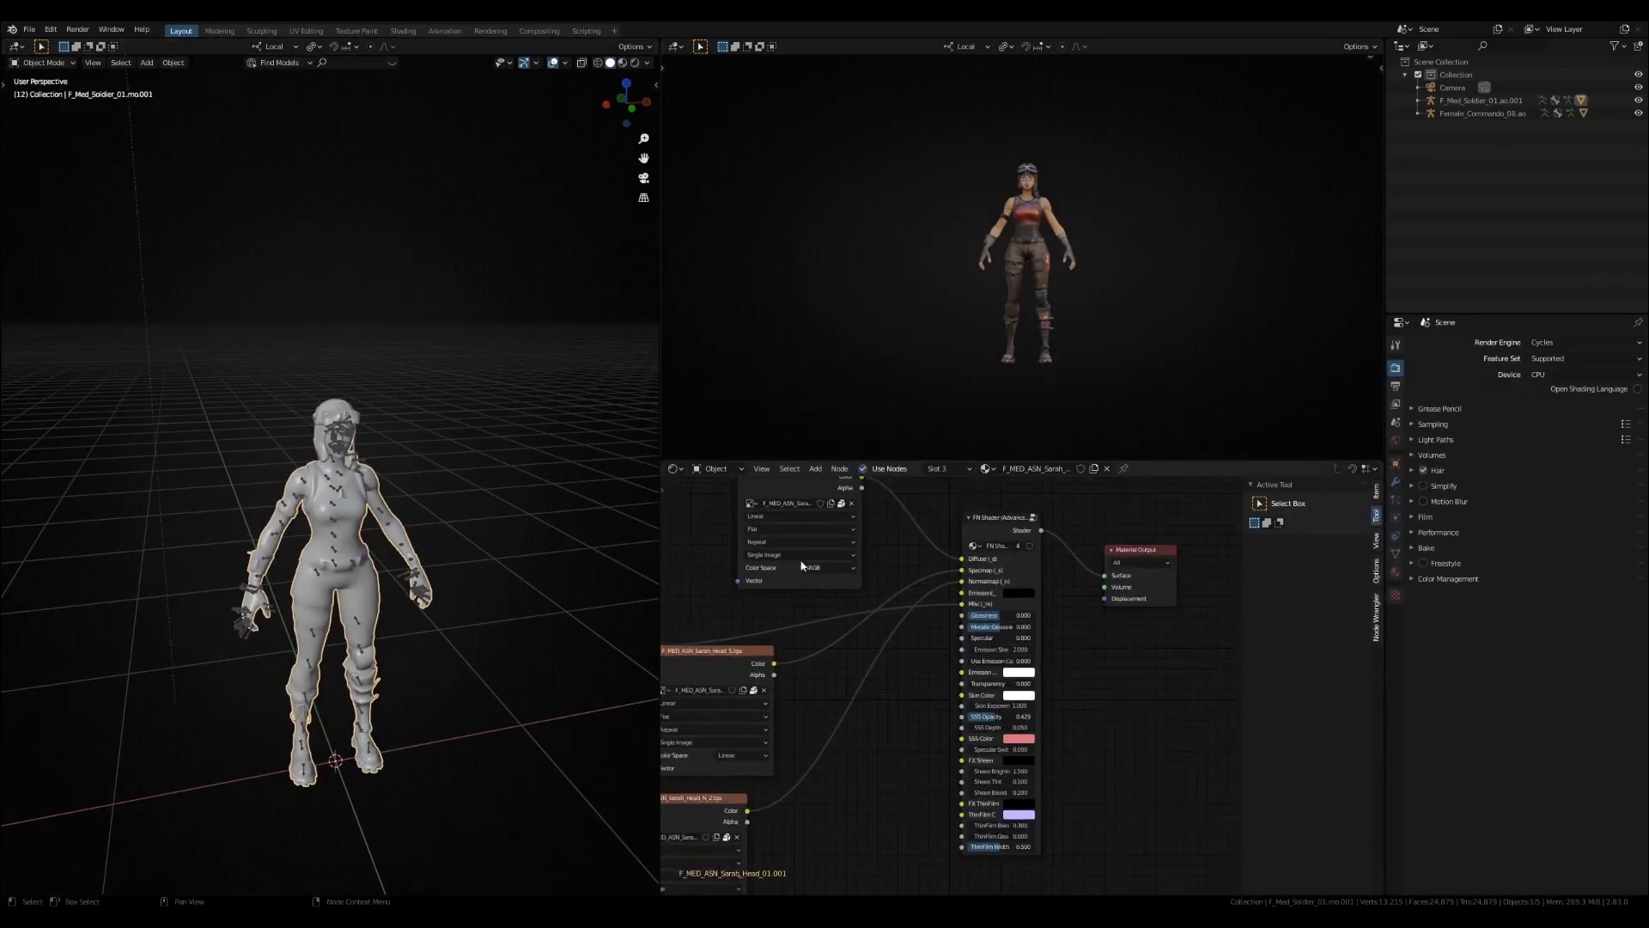
pyautogui.click(722, 500)
# Add an Environment Texture node and place it beside the Background node
pyautogui.moveTo(909, 550); pyautogui.dragTo(928, 644, button='middle')
pyautogui.scroll(4, 1079, 673)
pyautogui.hotkey('shift', 'a')
pyautogui.click(927, 644)
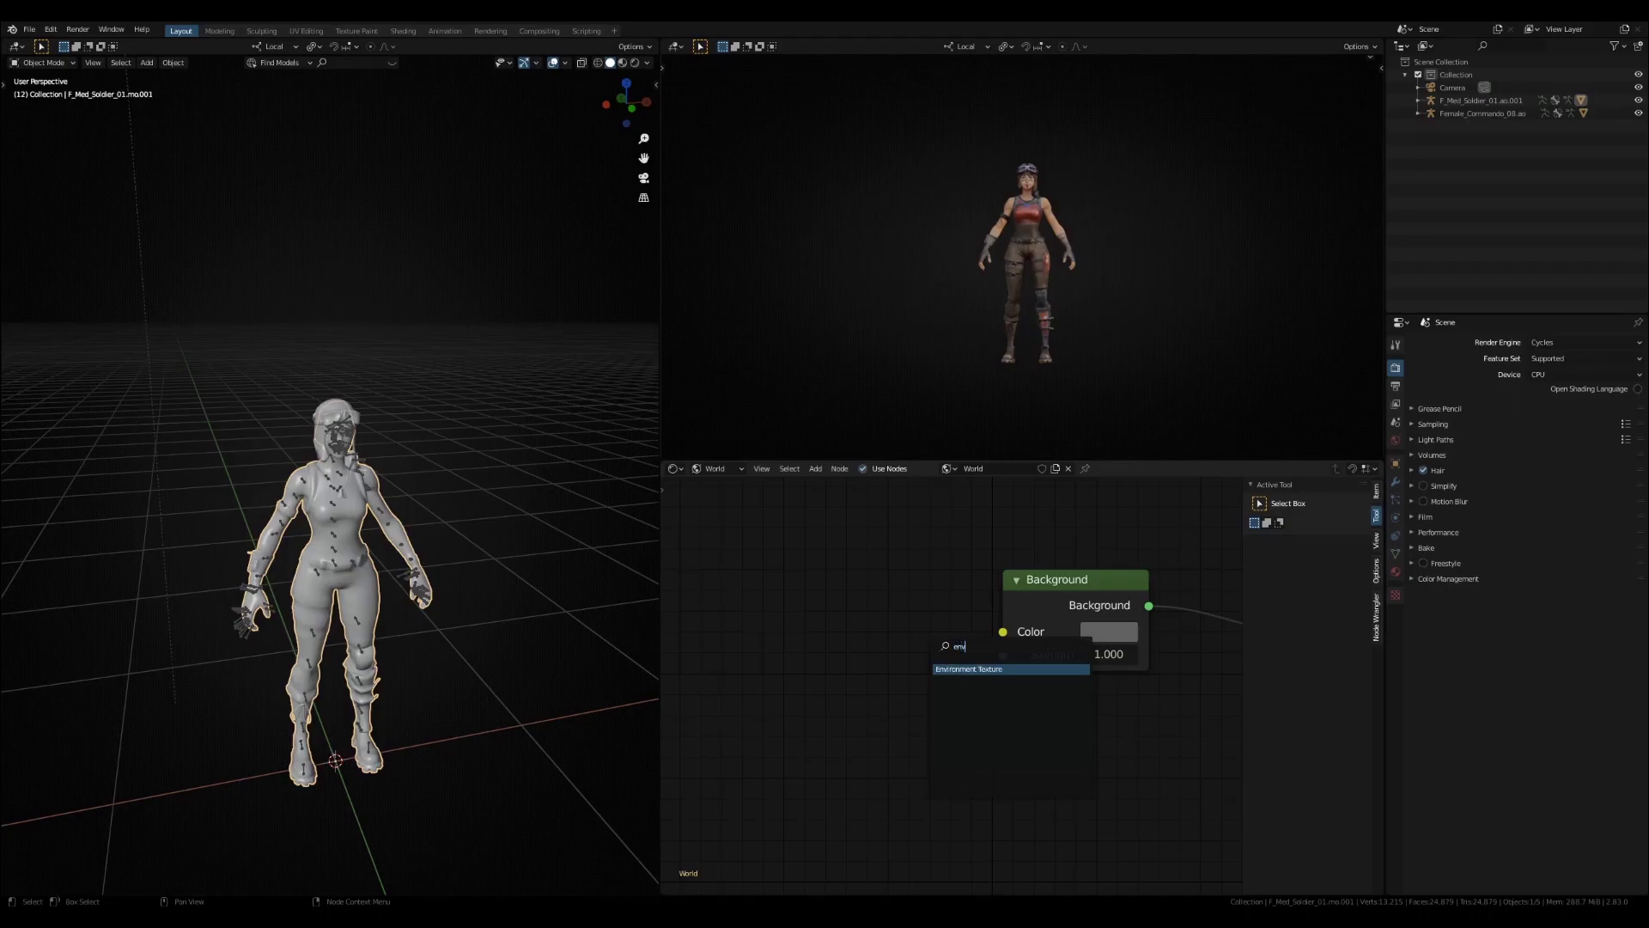
pyautogui.press('Return')
pyautogui.scroll(-2, 945, 635)
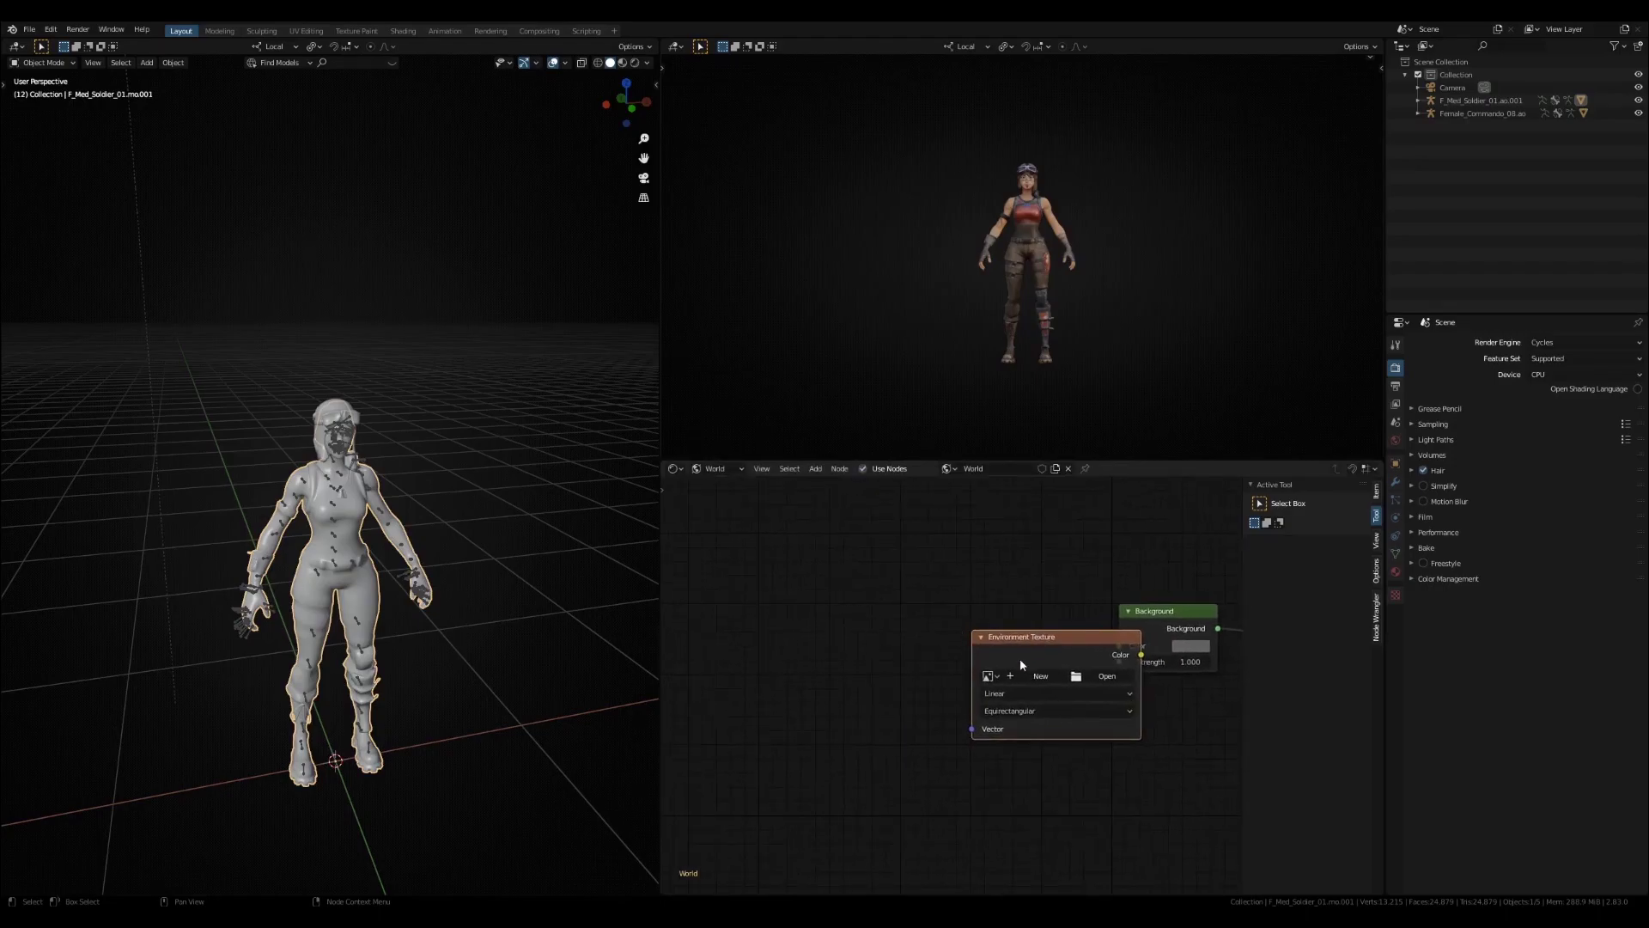
pyautogui.click(920, 620)
# Connect the Environment Texture's Color output to the Background node's Color input
pyautogui.scroll(2, 920, 624)
pyautogui.scroll(2, 919, 624)
pyautogui.moveTo(914, 610); pyautogui.dragTo(799, 550, button='middle')
pyautogui.scroll(-2, 773, 515)
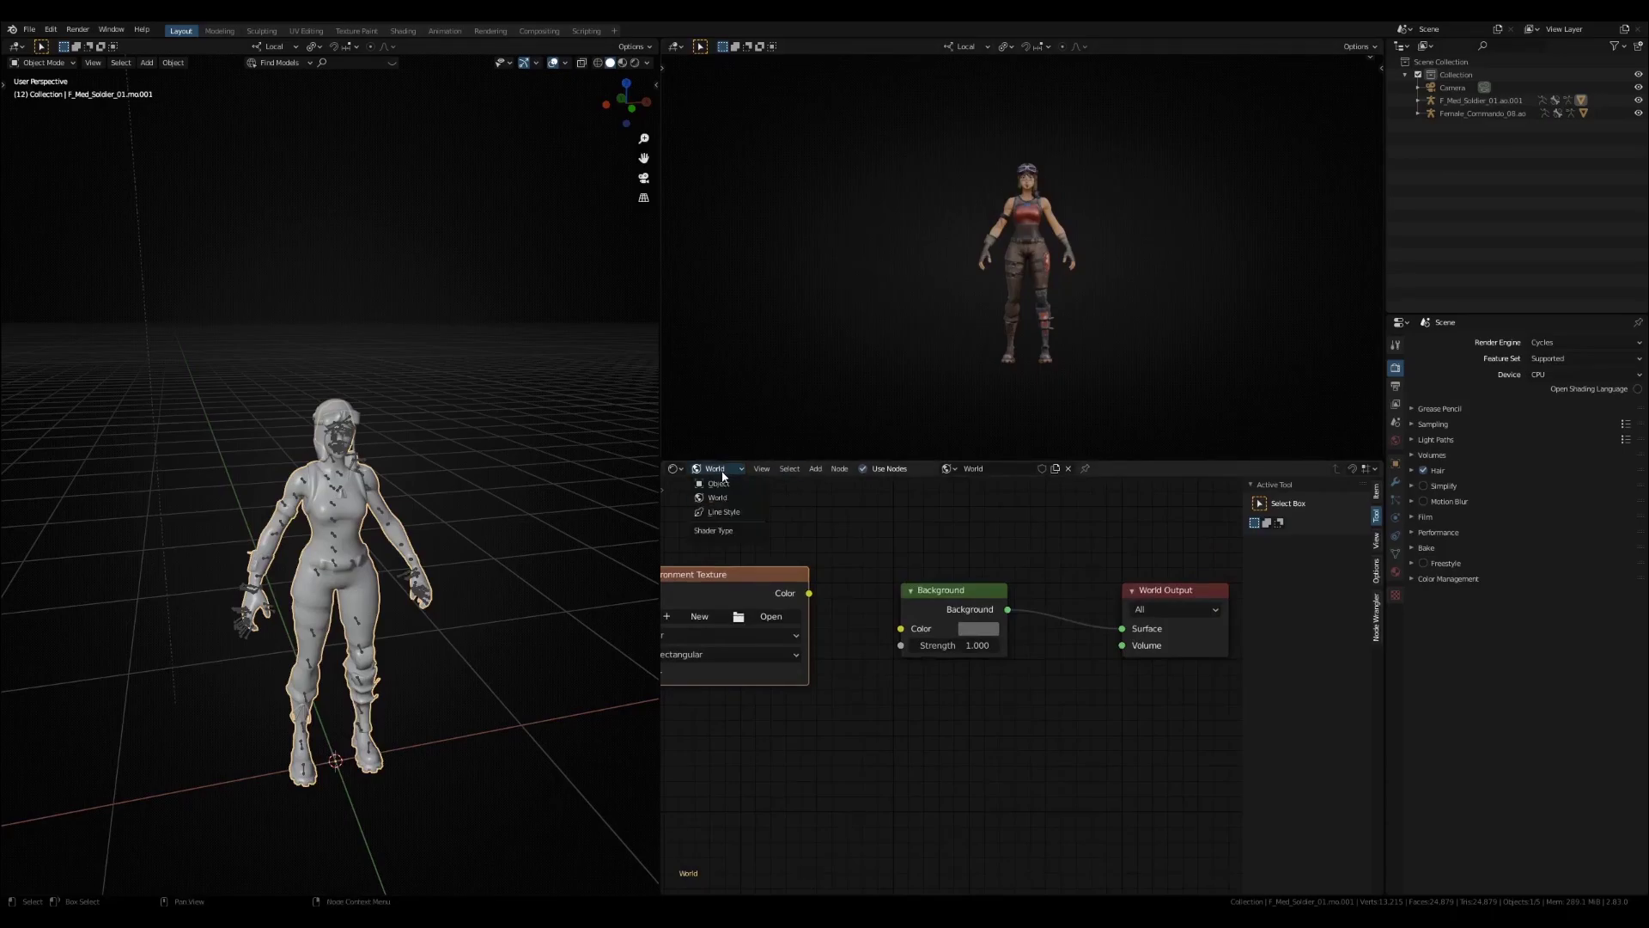
pyautogui.moveTo(808, 595); pyautogui.dragTo(837, 584)
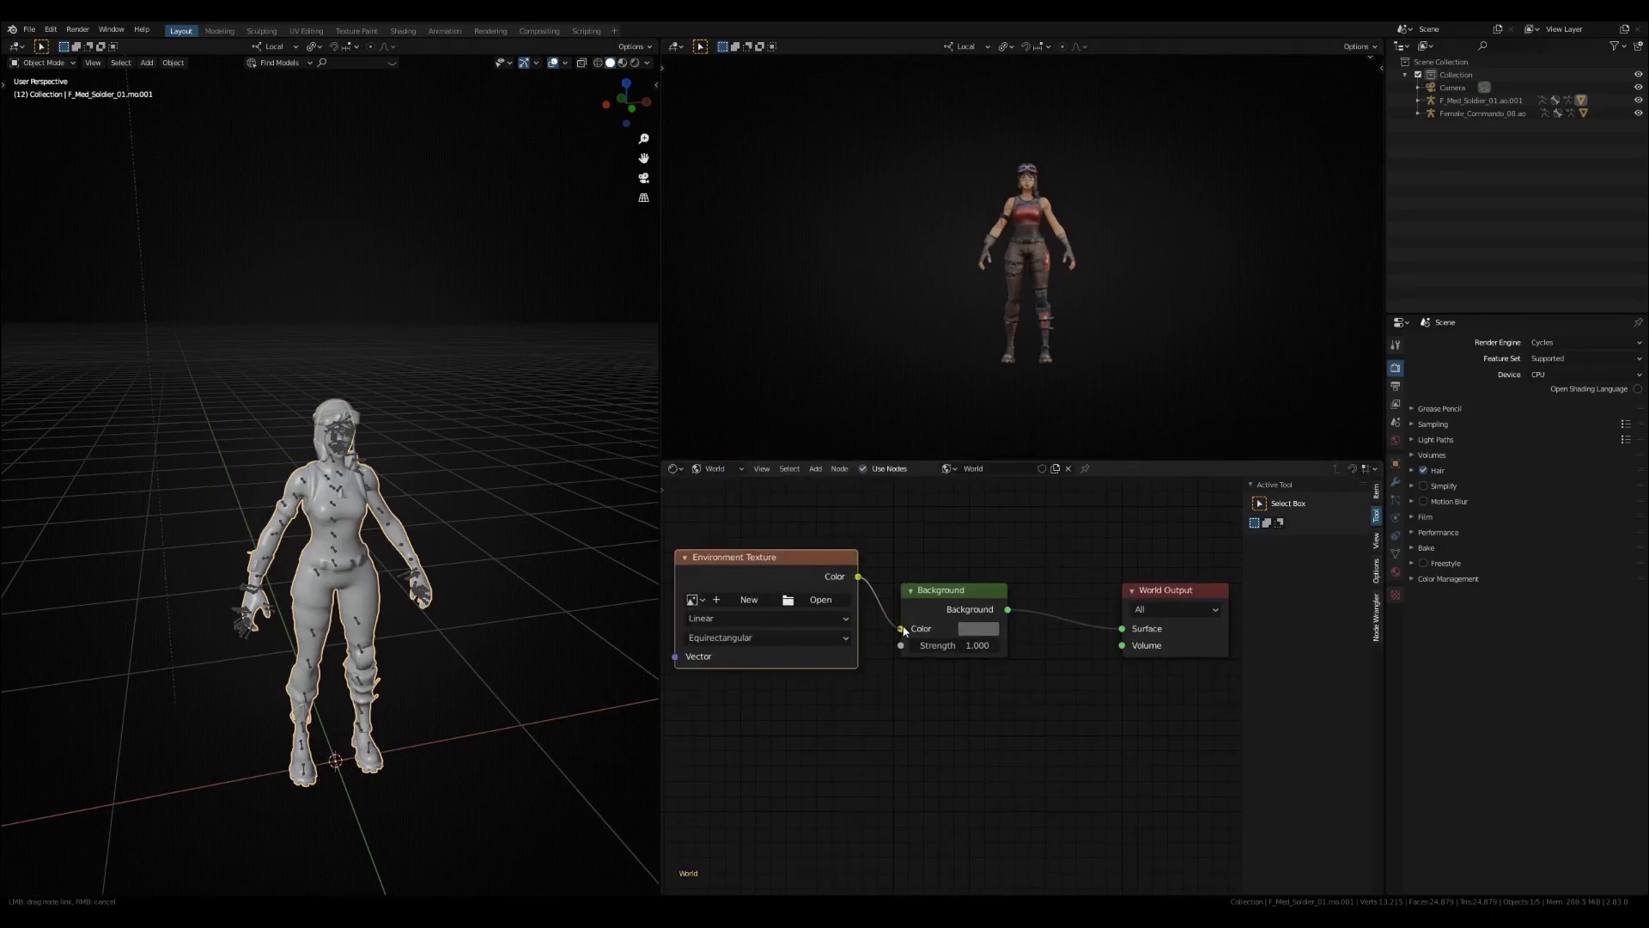
pyautogui.moveTo(904, 631); pyautogui.dragTo(902, 630)
# Load Kendal Jenner.hdr from the Desktop's HDRI folder into the Environment Texture node
pyautogui.moveTo(850, 624); pyautogui.dragTo(951, 642, button='middle')
pyautogui.click(936, 625)
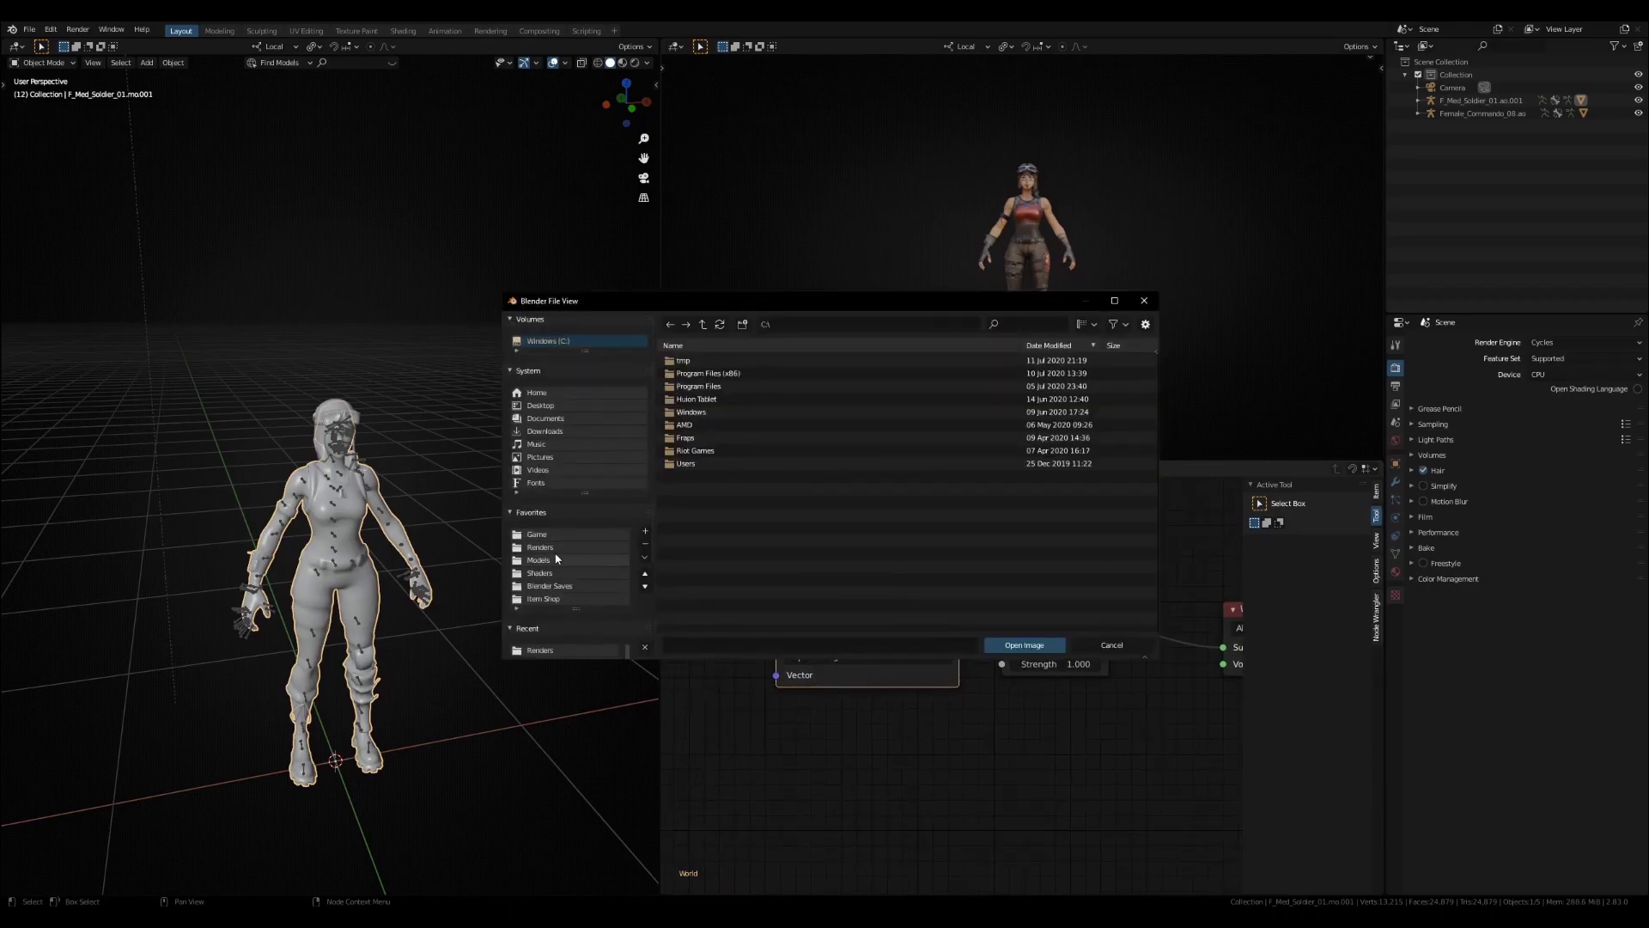
pyautogui.click(539, 405)
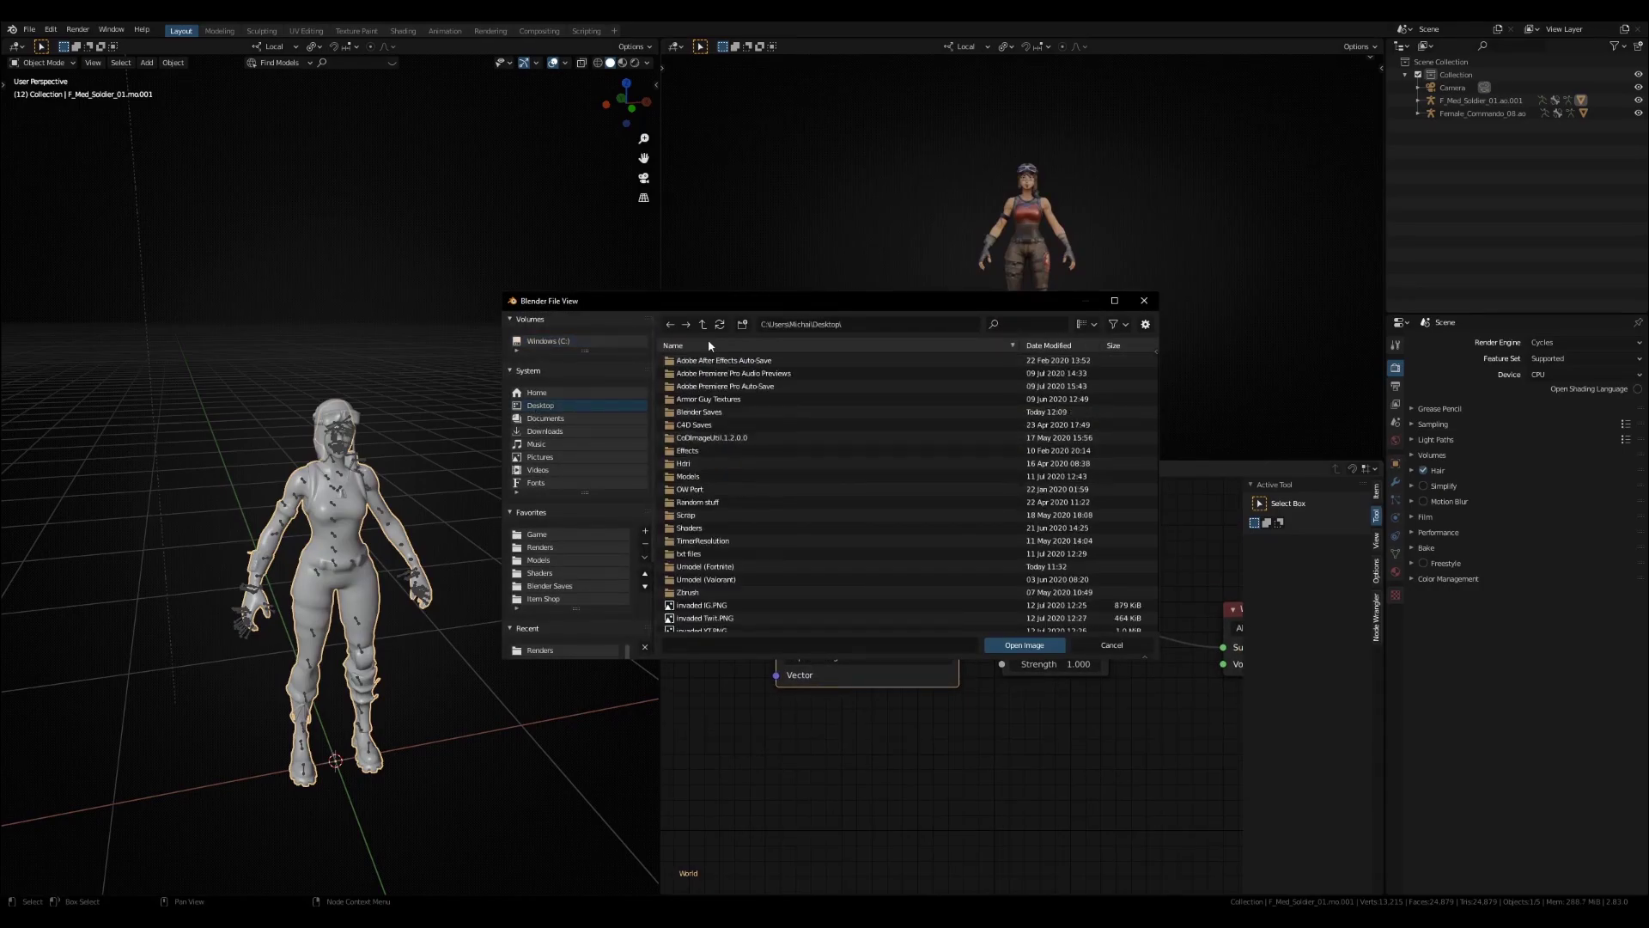
pyautogui.doubleClick(718, 463)
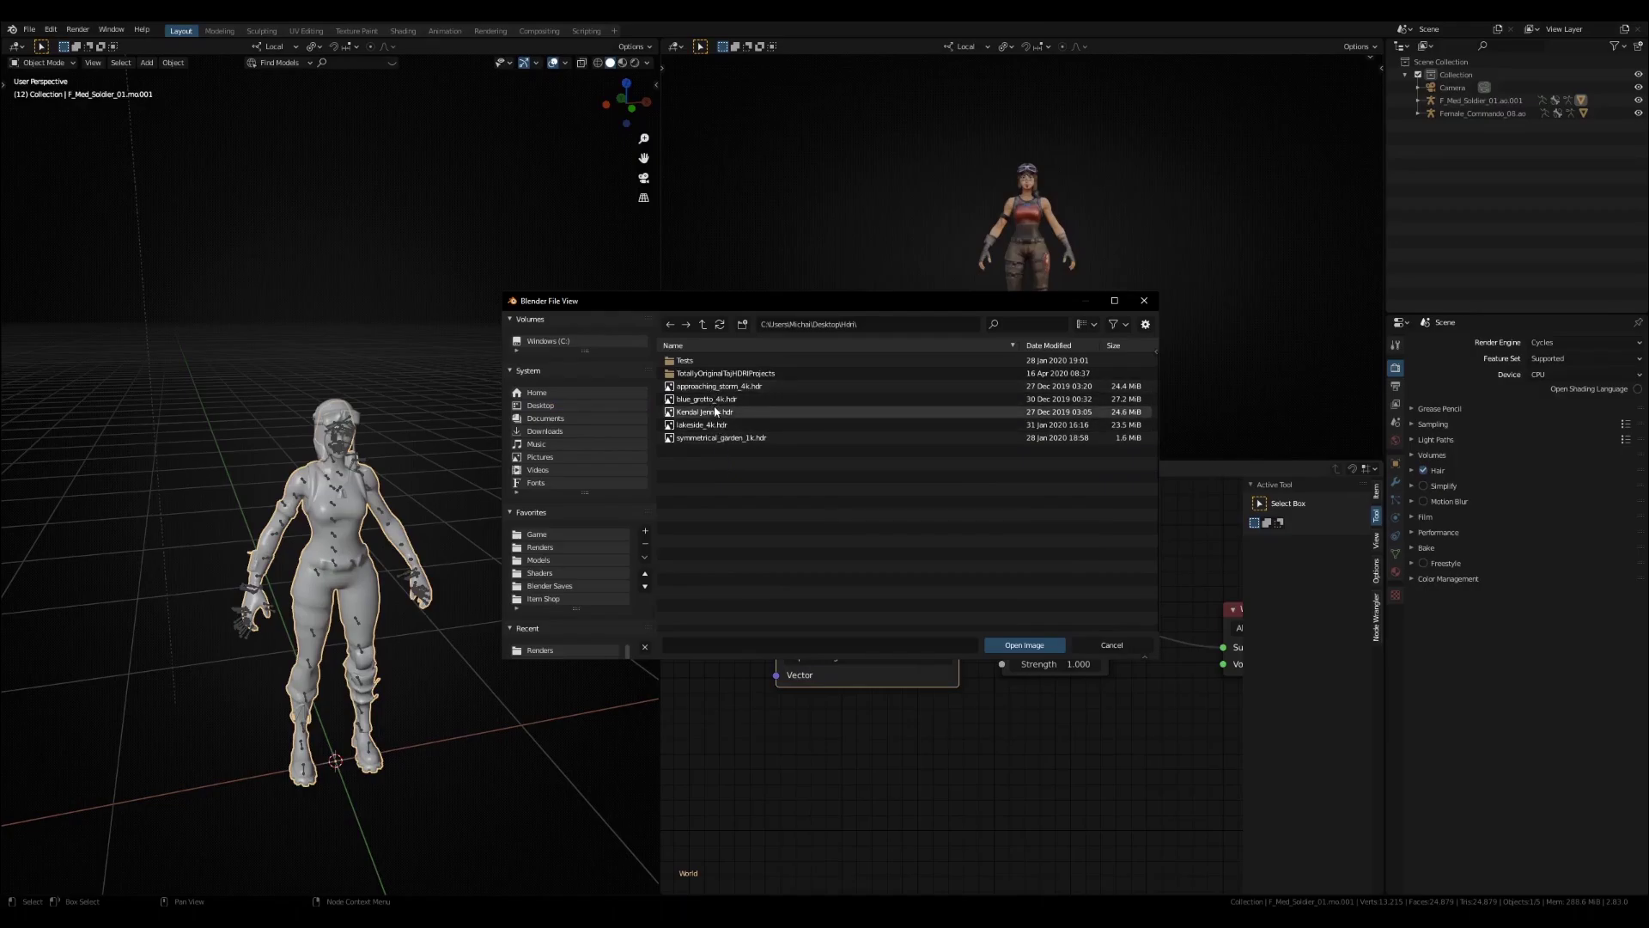
pyautogui.doubleClick(716, 412)
pyautogui.moveTo(812, 611); pyautogui.dragTo(846, 591)
# Load approaching_storm_4k.hdr from the HDRI folder as the Environment Texture's image
pyautogui.click(928, 618)
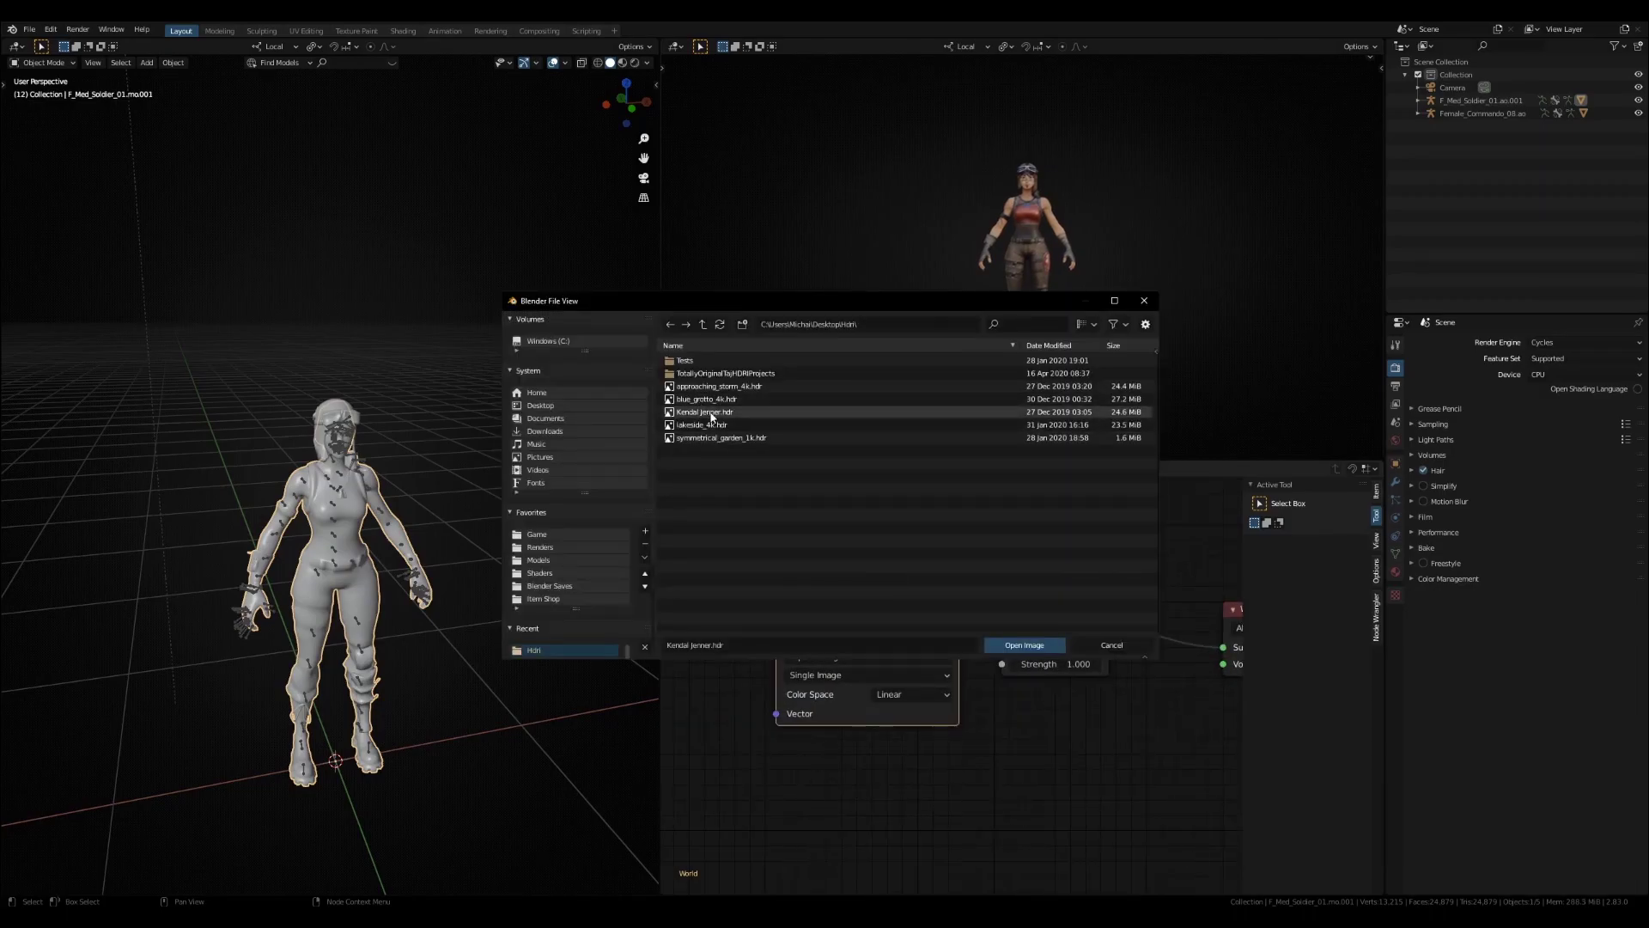
pyautogui.doubleClick(713, 387)
pyautogui.press('g')
pyautogui.rightClick(767, 575)
pyautogui.scroll(1, 782, 579)
pyautogui.press('g')
pyautogui.rightClick(808, 568)
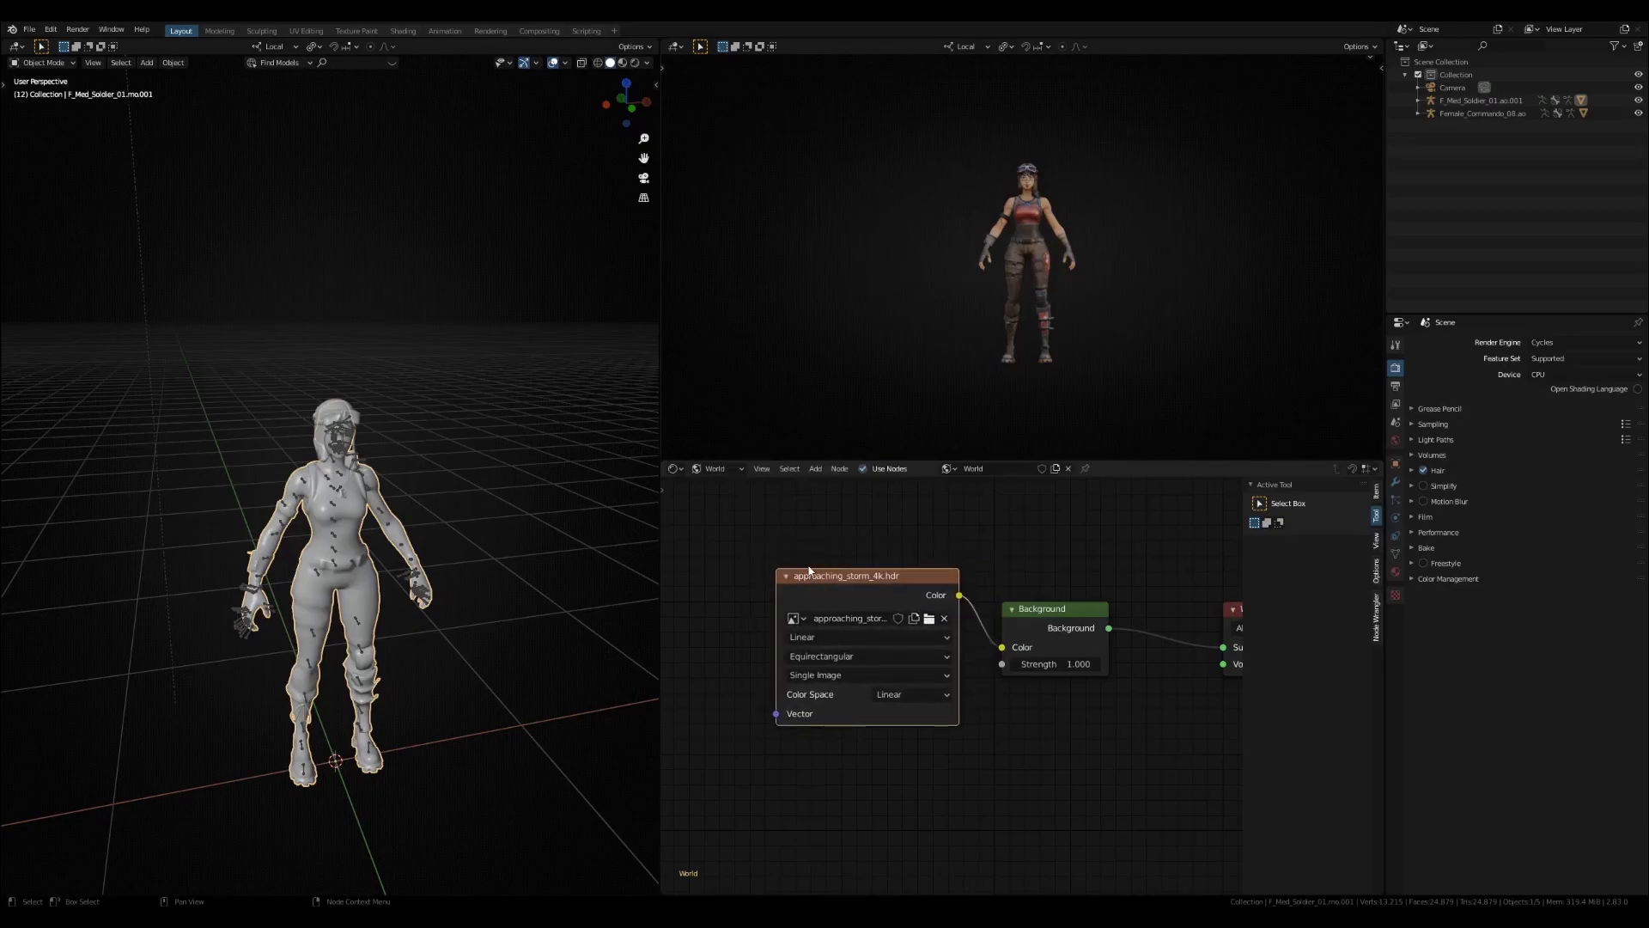
pyautogui.scroll(-2, 857, 593)
pyautogui.scroll(4, 858, 593)
pyautogui.scroll(-4, 858, 593)
pyautogui.moveTo(885, 634); pyautogui.dragTo(956, 678, button='middle')
pyautogui.scroll(-2, 956, 677)
pyautogui.scroll(4, 957, 677)
pyautogui.moveTo(670, 590); pyautogui.dragTo(821, 606, button='middle')
pyautogui.scroll(-4, 891, 633)
pyautogui.scroll(2, 963, 645)
pyautogui.scroll(-1, 995, 652)
pyautogui.scroll(3, 962, 648)
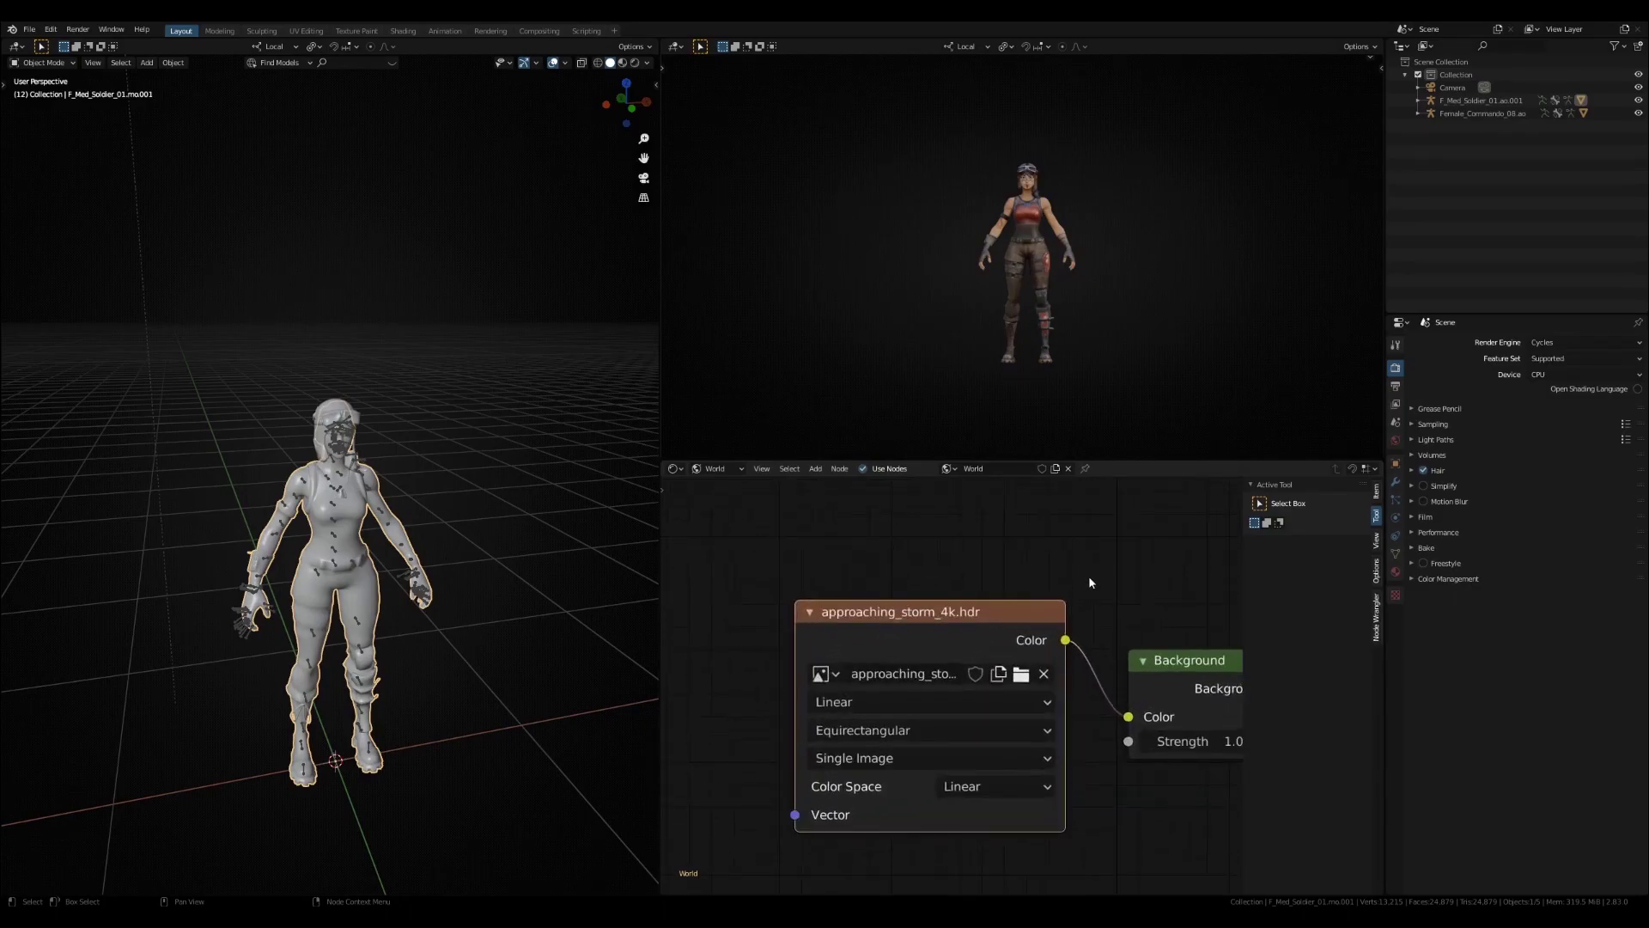
pyautogui.scroll(-4, 1025, 541)
pyautogui.moveTo(1039, 581); pyautogui.dragTo(959, 598, button='middle')
pyautogui.scroll(2, 945, 369)
pyautogui.scroll(-1, 946, 370)
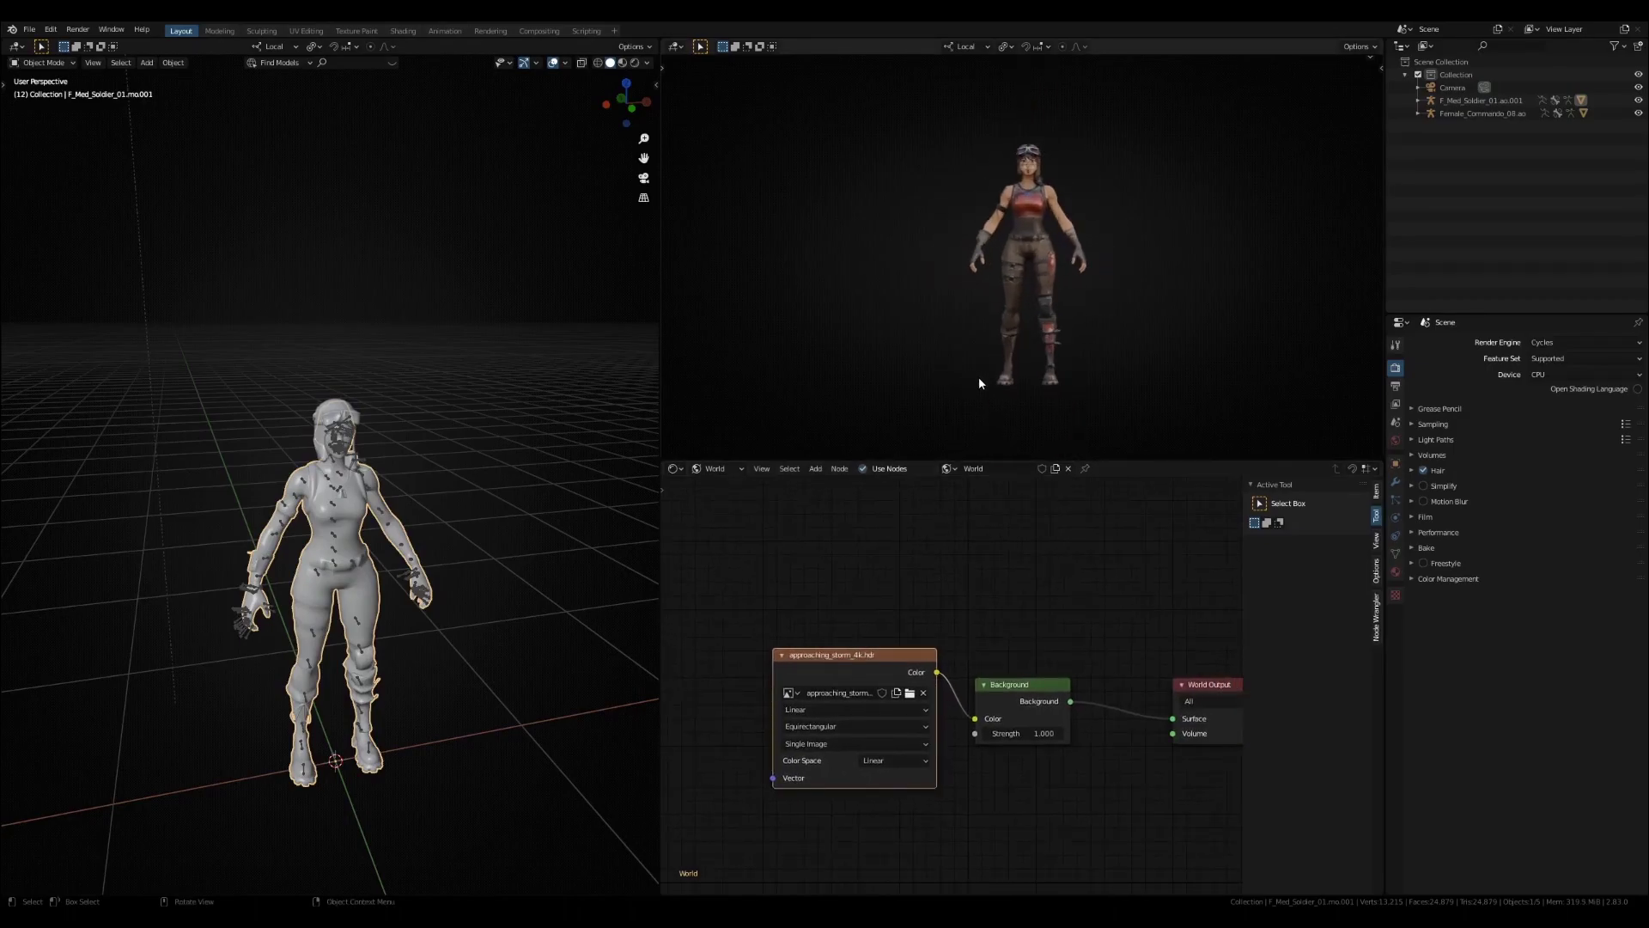
# Set the render engine to Eevee and display the camera viewport in Rendered shading
pyautogui.click(1426, 517)
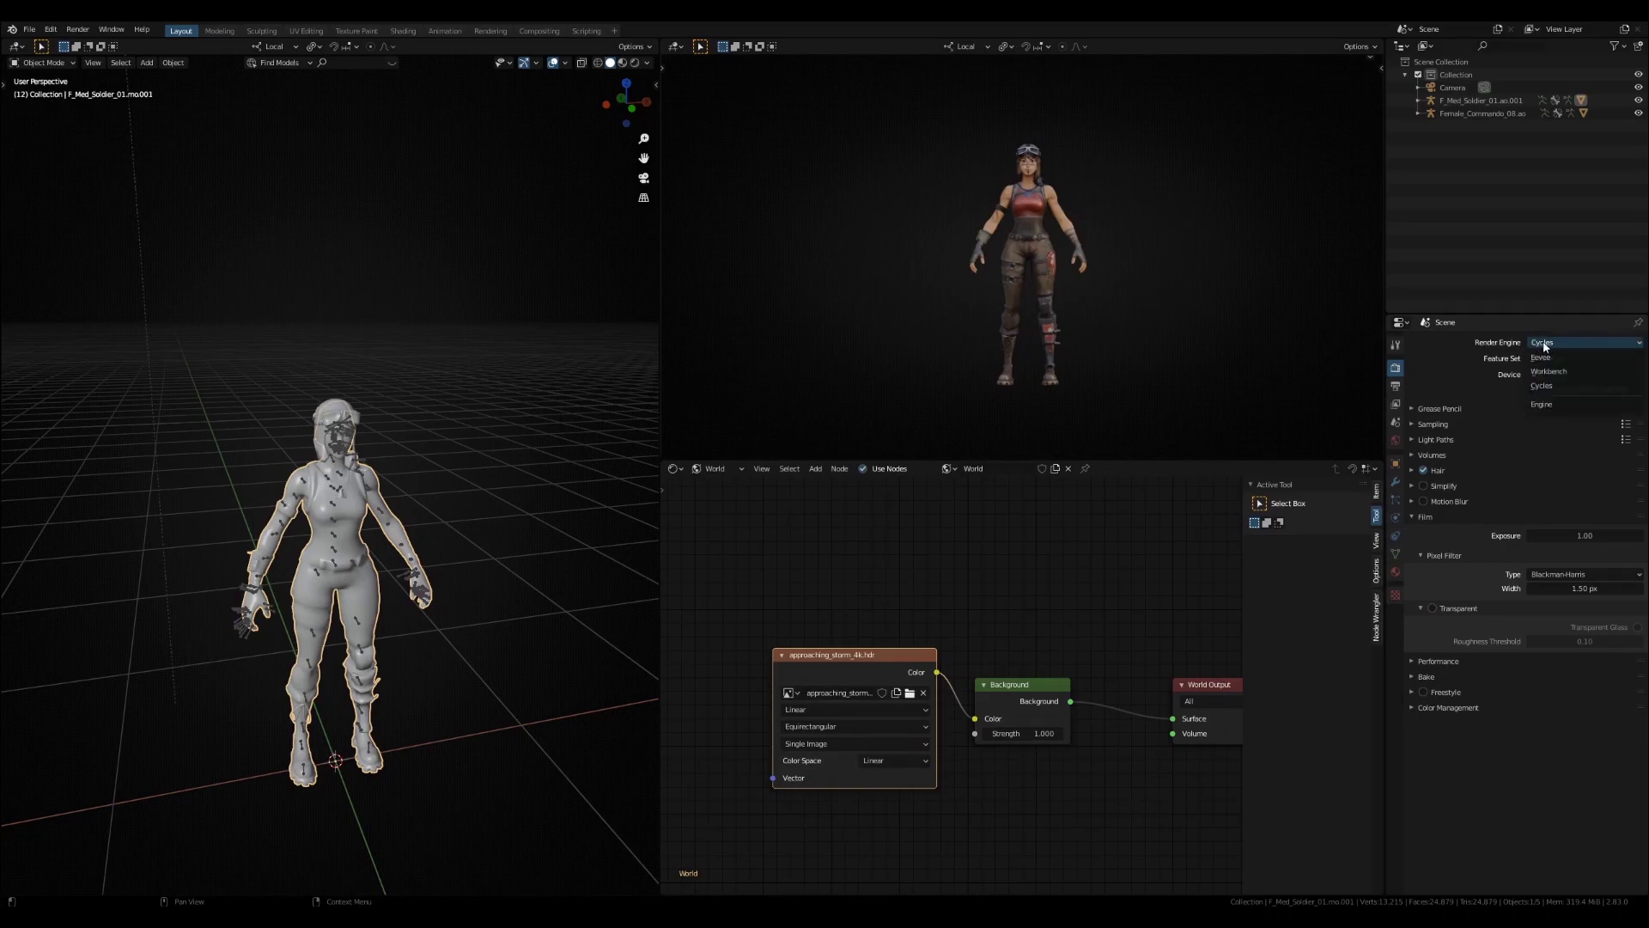
pyautogui.click(1539, 358)
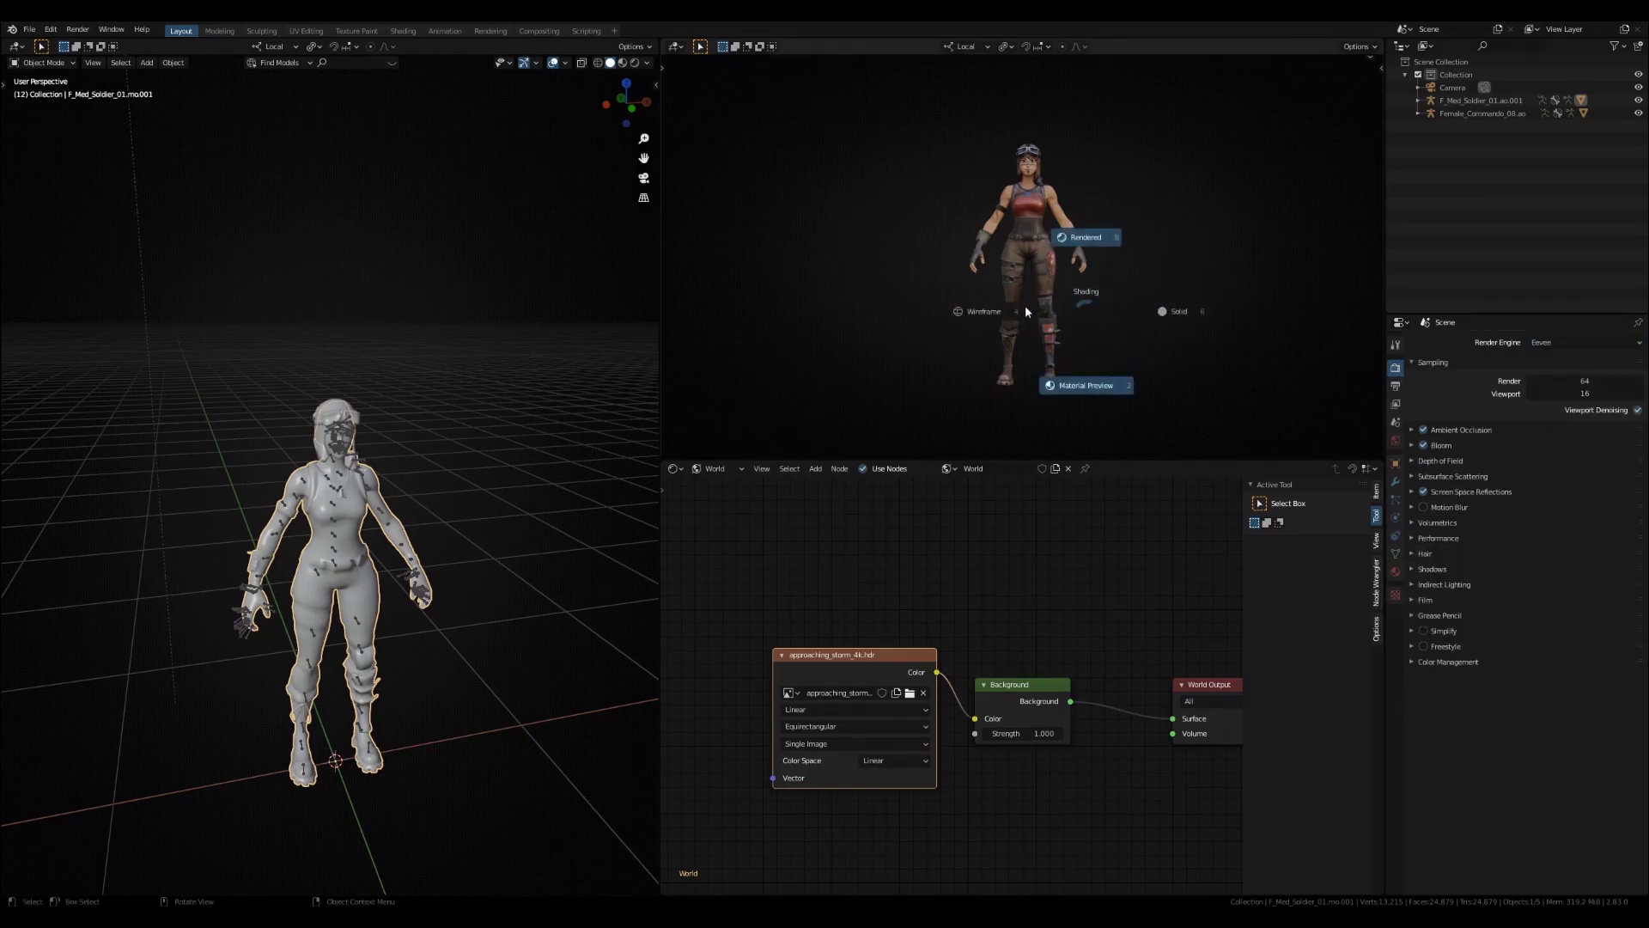
pyautogui.click(1027, 295)
pyautogui.moveTo(1028, 283)
pyautogui.mouseDown(button='middle')
pyautogui.moveTo(1067, 215)
pyautogui.moveTo(1262, 198)
pyautogui.moveTo(1238, 187)
pyautogui.moveTo(1022, 230)
pyautogui.moveTo(936, 262)
pyautogui.moveTo(1014, 284)
pyautogui.mouseUp(button='middle')
pyautogui.scroll(3, 1095, 298)
pyautogui.moveTo(824, 722); pyautogui.dragTo(938, 653, button='middle')
pyautogui.scroll(3, 888, 677)
pyautogui.scroll(-4, 926, 666)
pyautogui.scroll(4, 985, 581)
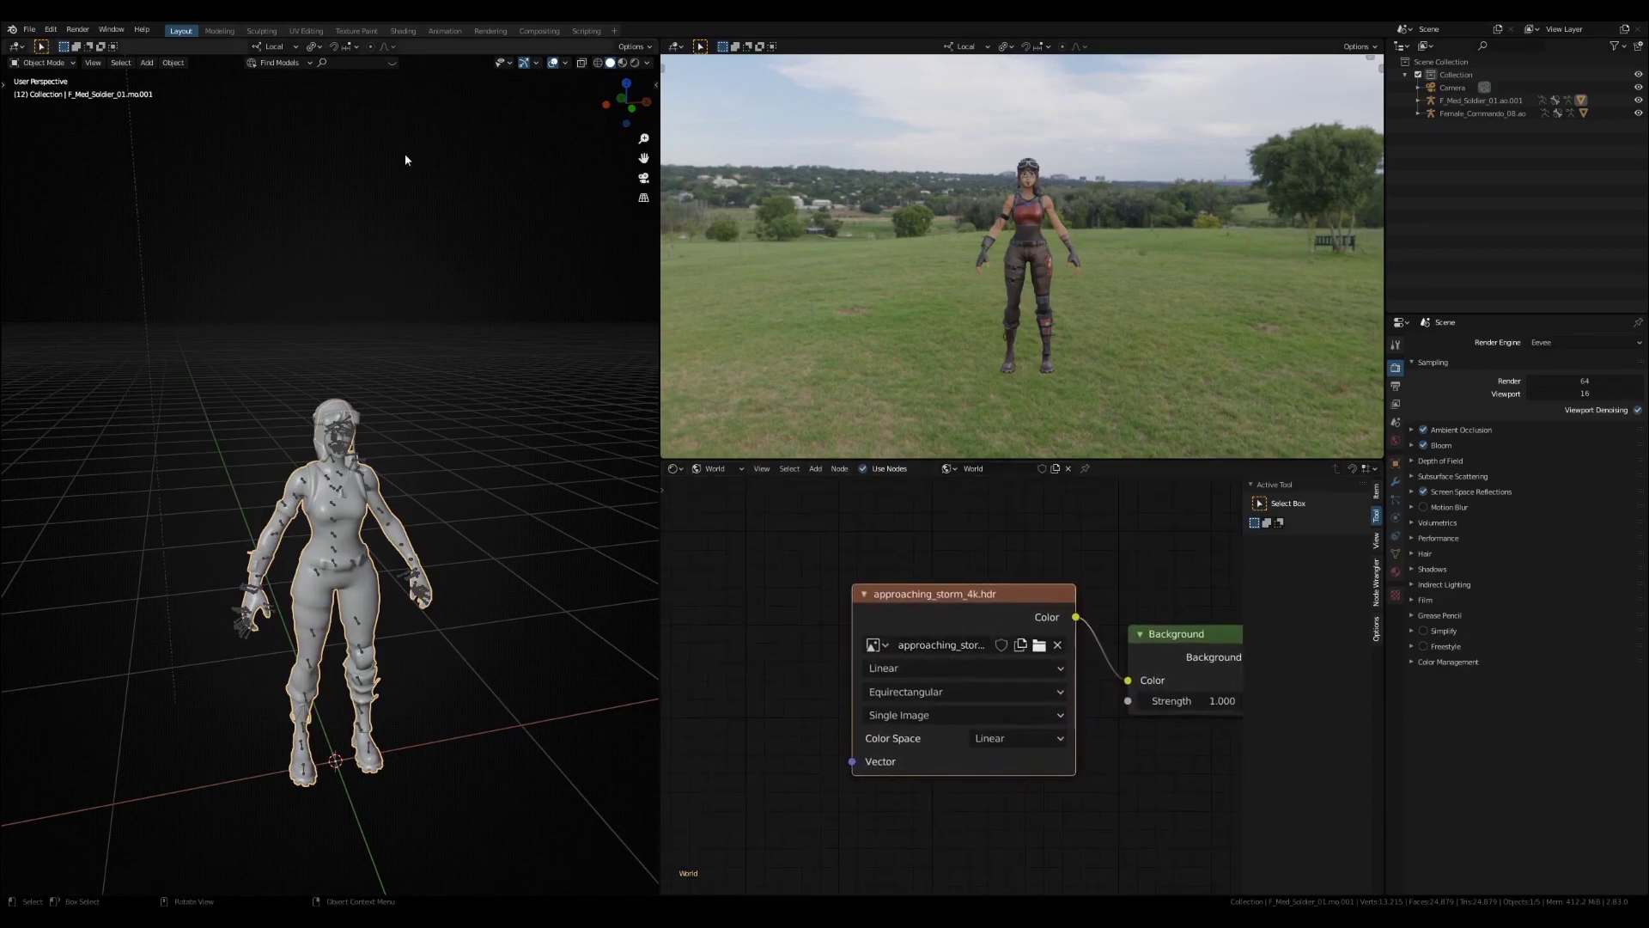
# Search the add-on preferences for "node", check whether Node Wrangler is enabled, and close the preferences
pyautogui.click(50, 30)
pyautogui.click(51, 29)
pyautogui.click(73, 214)
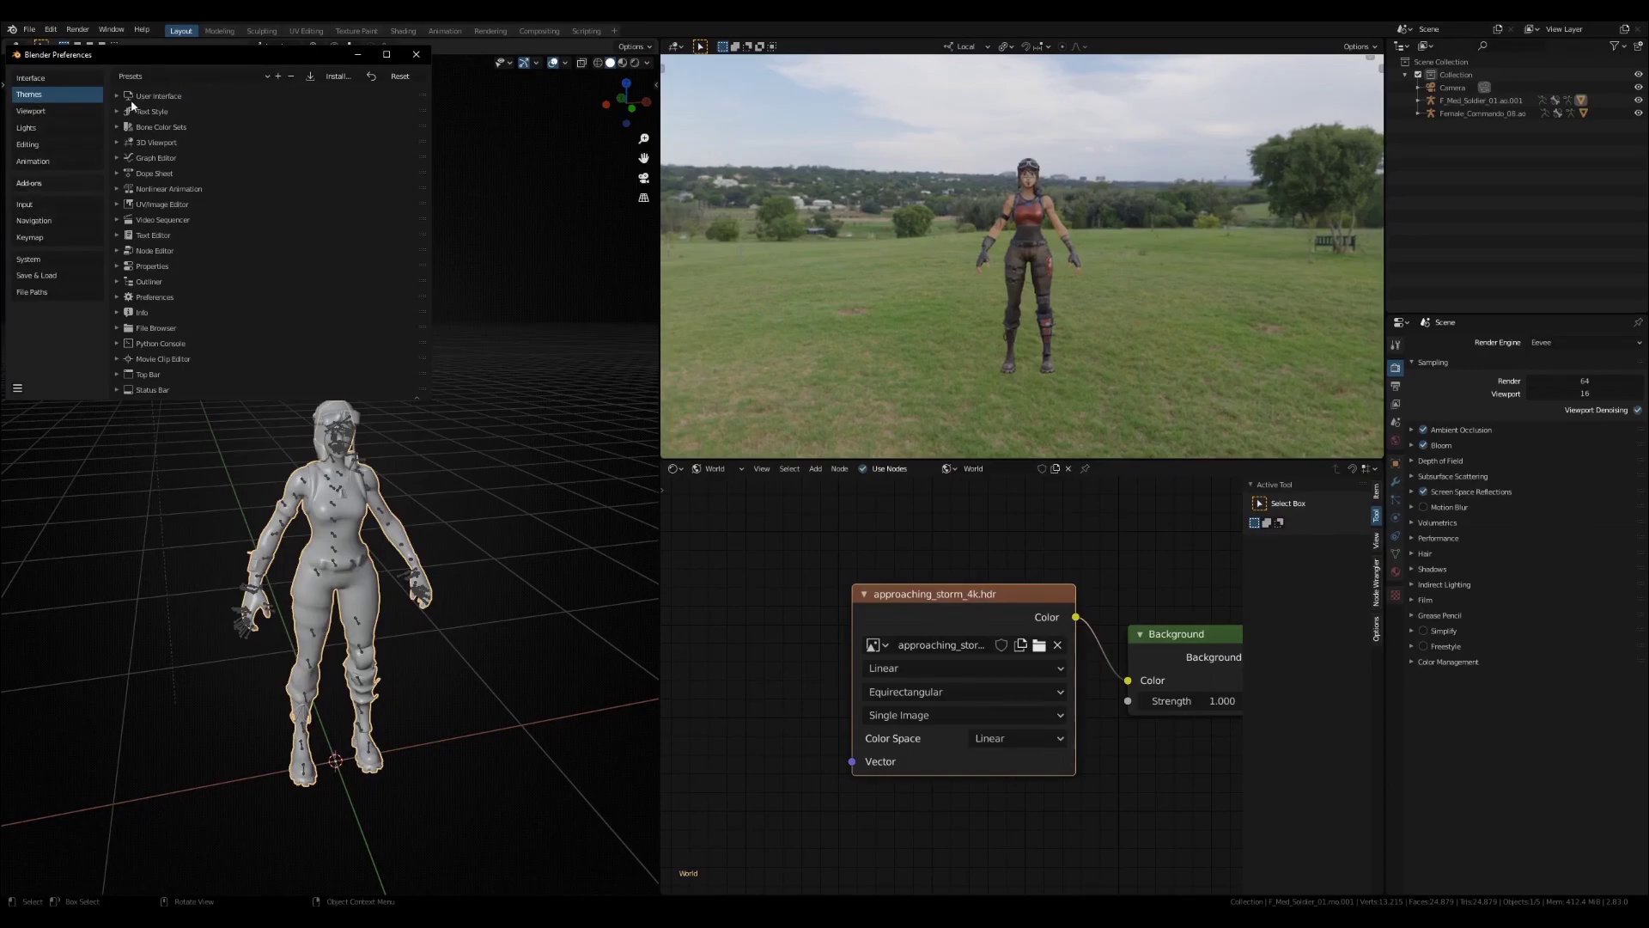
pyautogui.click(43, 183)
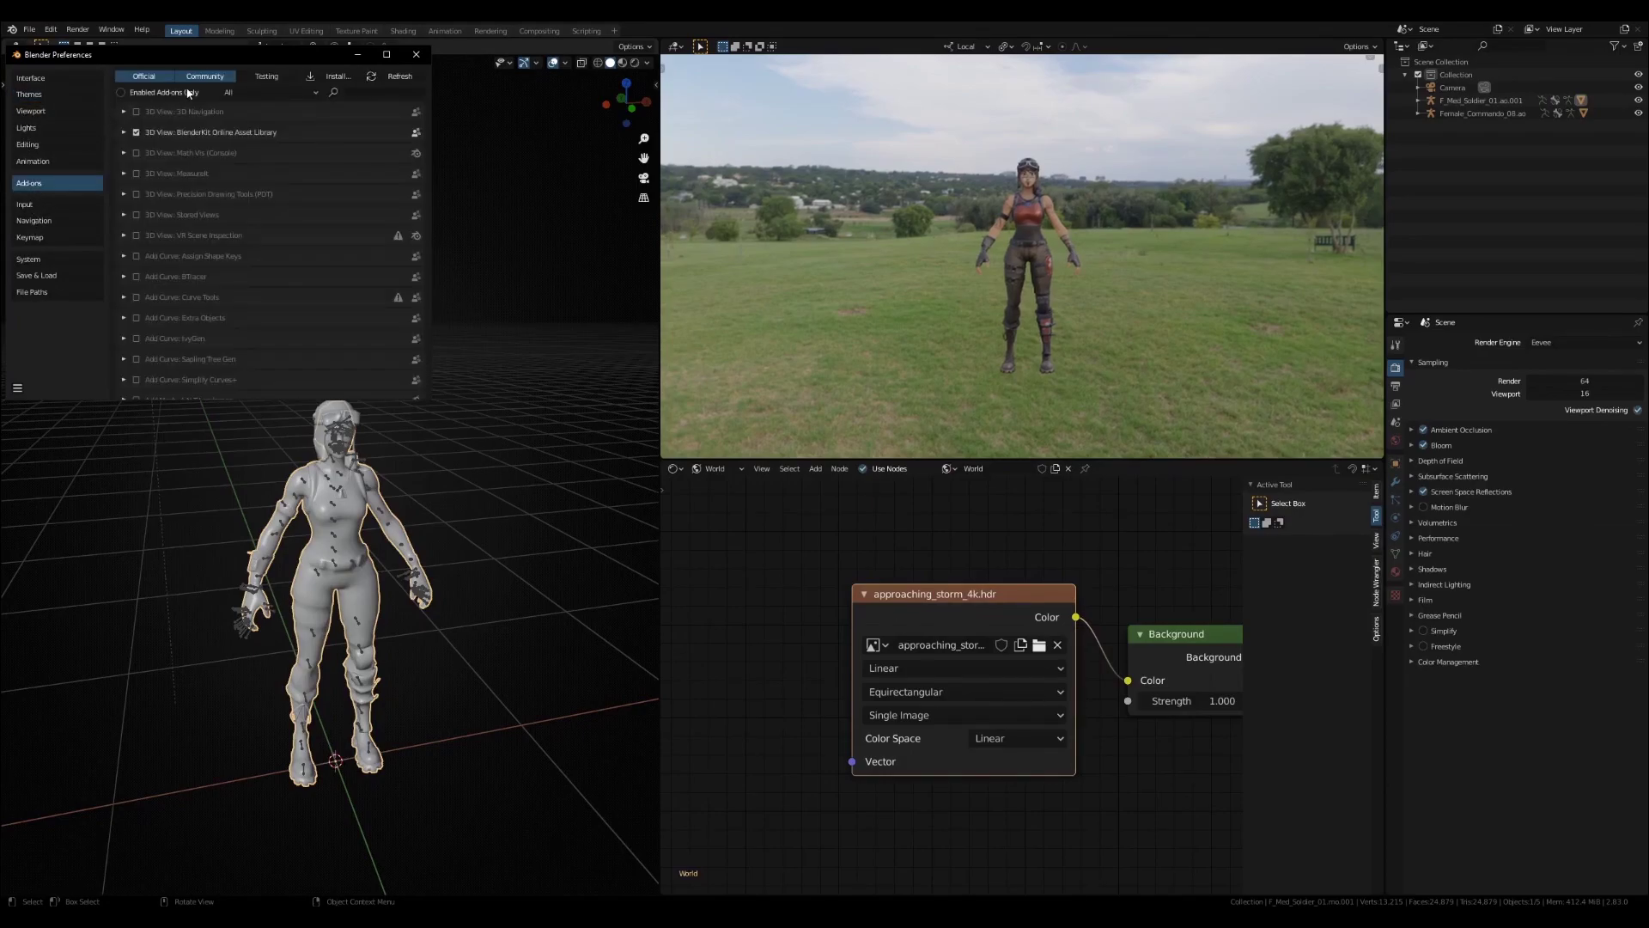
pyautogui.write('node')
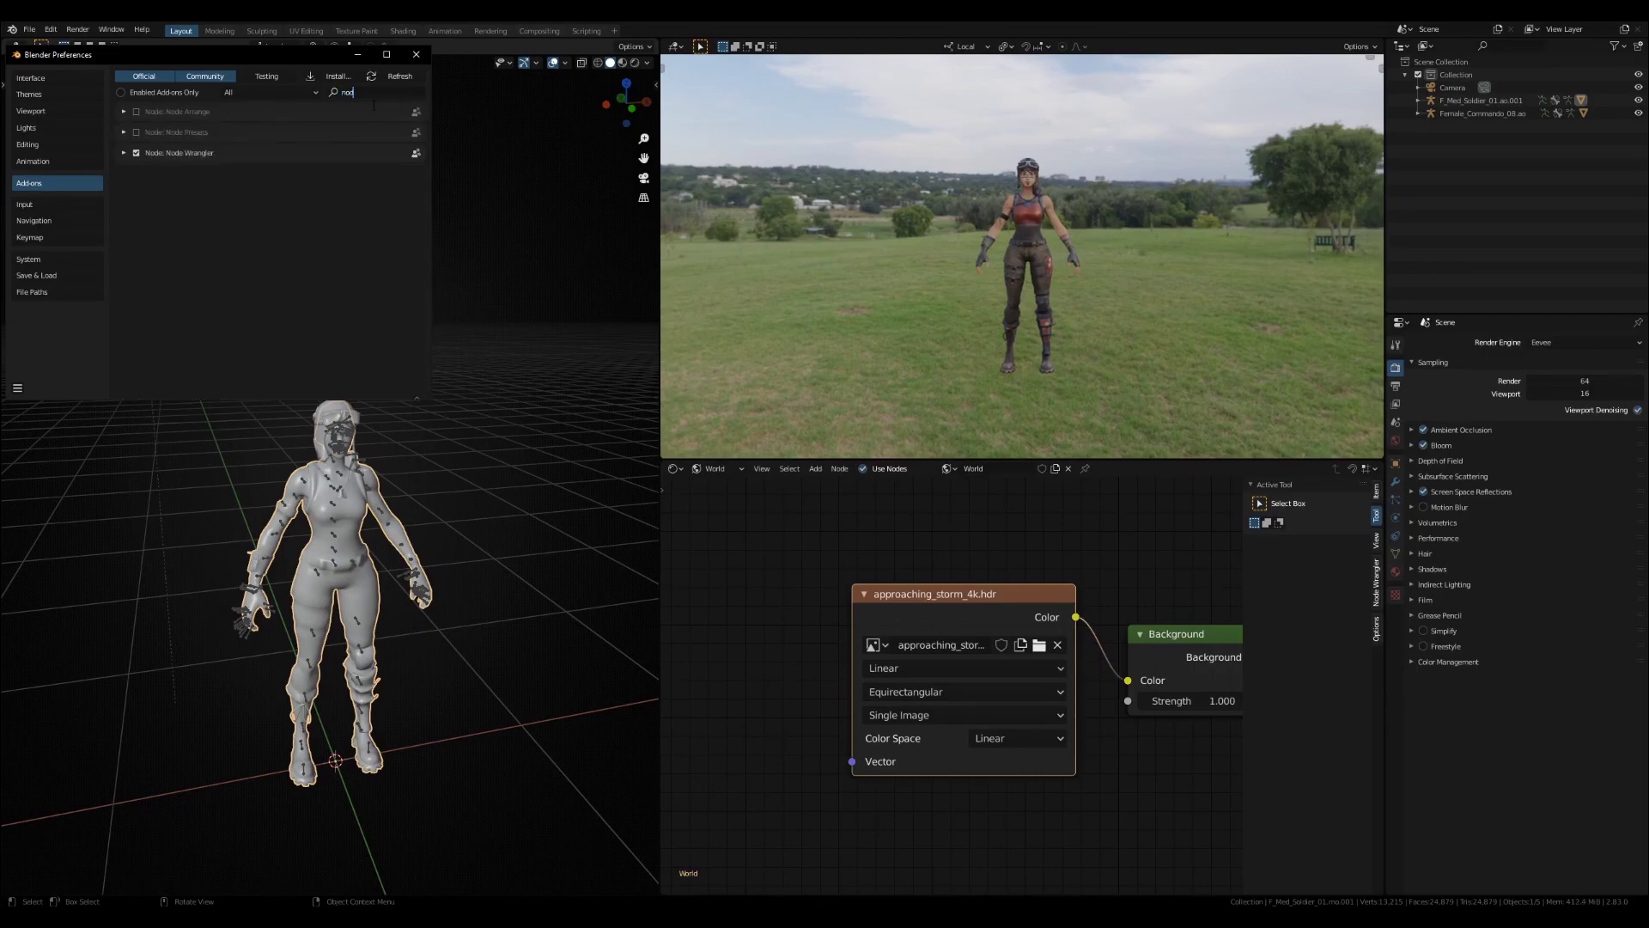
pyautogui.click(415, 57)
# Add linked Texture Coordinate and Mapping nodes to the approaching_storm_4k.hdr texture with Node Wrangler
pyautogui.scroll(-4, 853, 606)
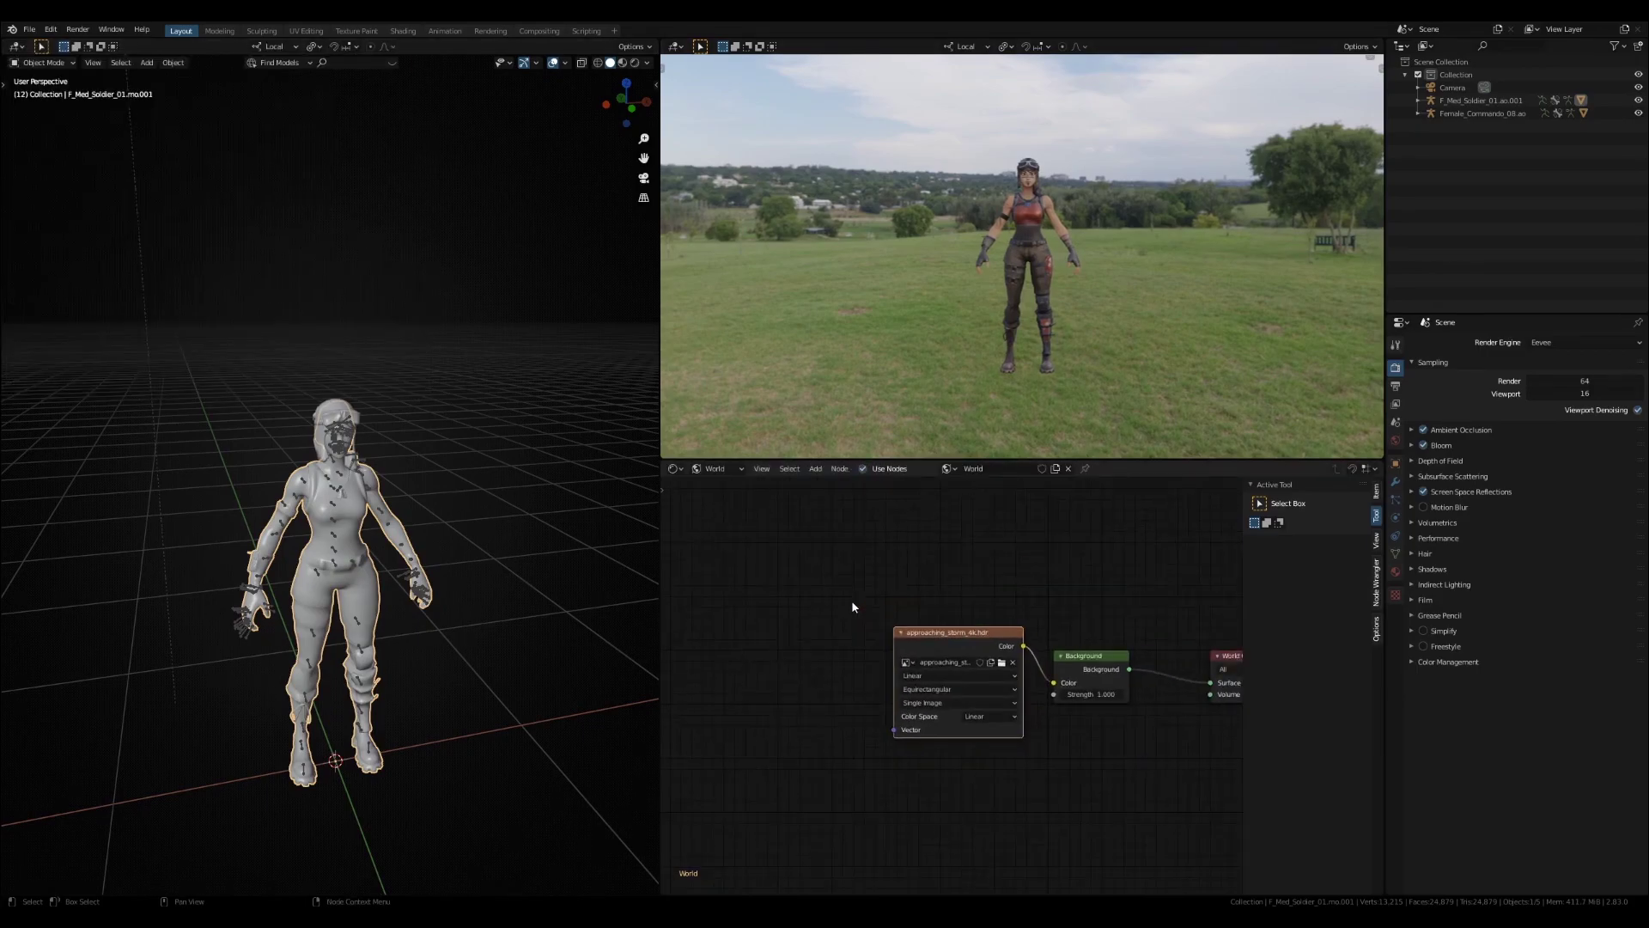
pyautogui.scroll(3, 853, 607)
pyautogui.moveTo(893, 636); pyautogui.dragTo(908, 575, button='middle')
pyautogui.moveTo(972, 580); pyautogui.dragTo(938, 581)
pyautogui.rightClick(938, 581)
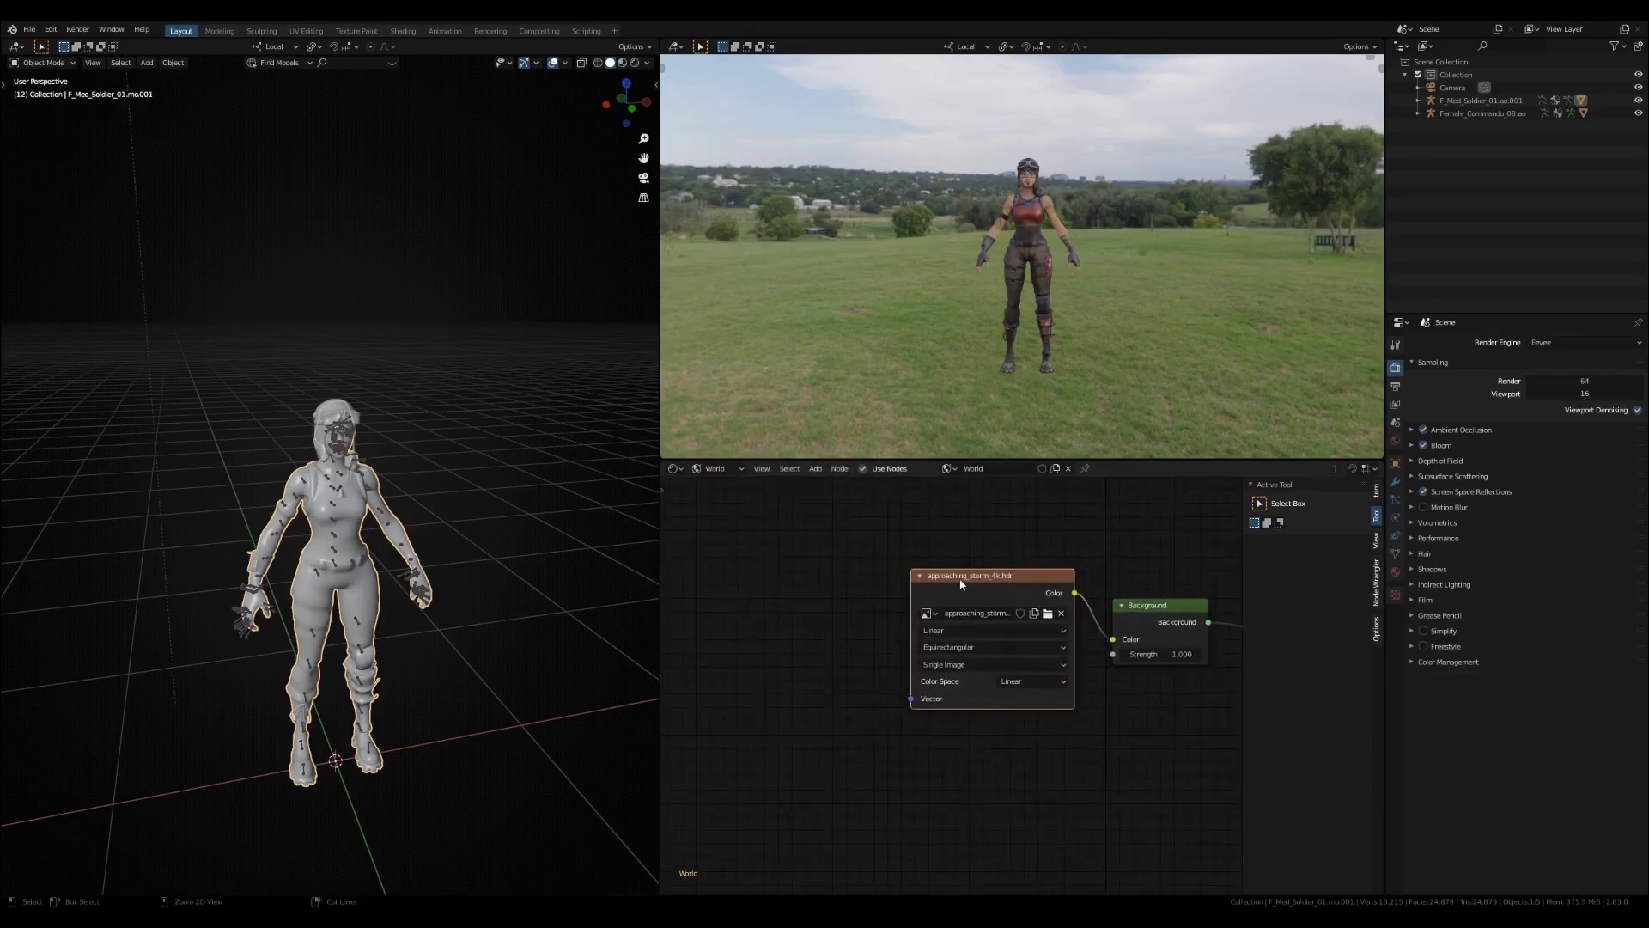
pyautogui.hotkey('ctrl', 't')
pyautogui.moveTo(846, 565); pyautogui.dragTo(787, 526)
pyautogui.rightClick(790, 525)
# Try rotating the environment around the character with the Mapping node's Z rotation
pyautogui.moveTo(885, 259); pyautogui.dragTo(1081, 245, button='middle')
pyautogui.moveTo(890, 705); pyautogui.dragTo(1109, 705)
pyautogui.rightClick(1108, 705)
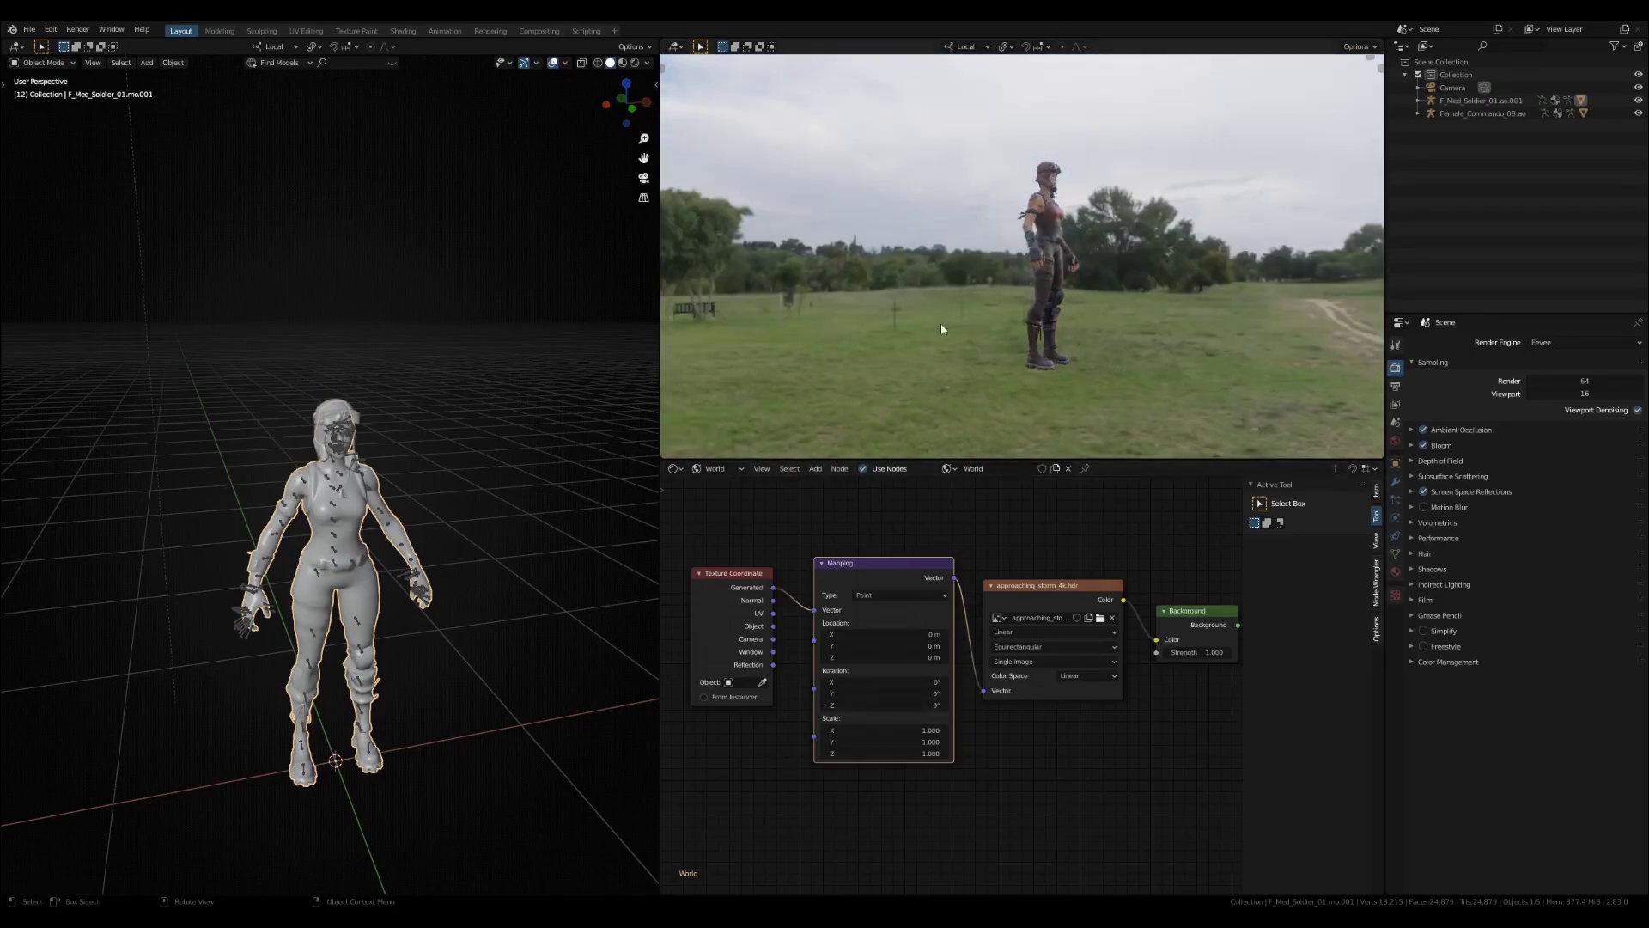
# Move the camera in close on the front of the character's upper body and try another environment Z rotation
pyautogui.moveTo(950, 243); pyautogui.dragTo(777, 287, button='middle')
pyautogui.moveTo(198, 414); pyautogui.dragTo(376, 400, button='middle')
pyautogui.scroll(-6, 23, 460)
pyautogui.scroll(6, 1045, 266)
pyautogui.keyDown('shift'); pyautogui.moveTo(1045, 265); pyautogui.dragTo(1024, 344, button='middle'); pyautogui.keyUp('shift')
pyautogui.moveTo(1024, 343); pyautogui.dragTo(1056, 326, button='middle')
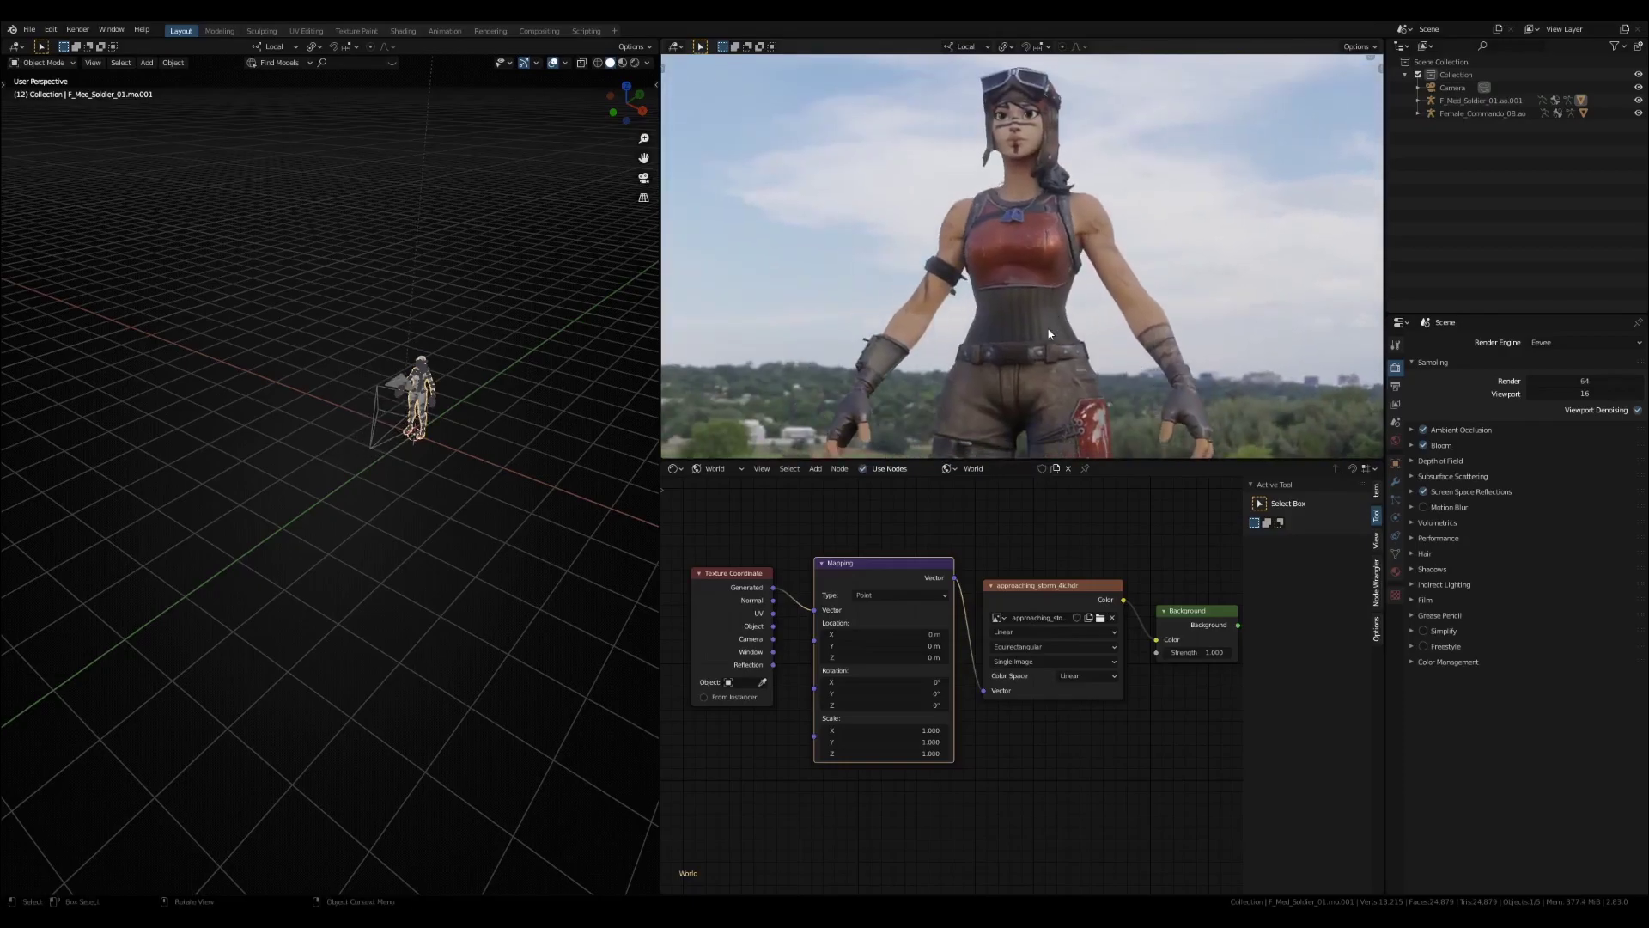
pyautogui.moveTo(885, 705)
pyautogui.mouseDown()
pyautogui.moveTo(1022, 706)
pyautogui.moveTo(888, 706)
pyautogui.mouseUp()
pyautogui.rightClick(887, 704)
# Reframe the camera on the character's head and torso with the grass field and trees behind
pyautogui.scroll(-2, 875, 141)
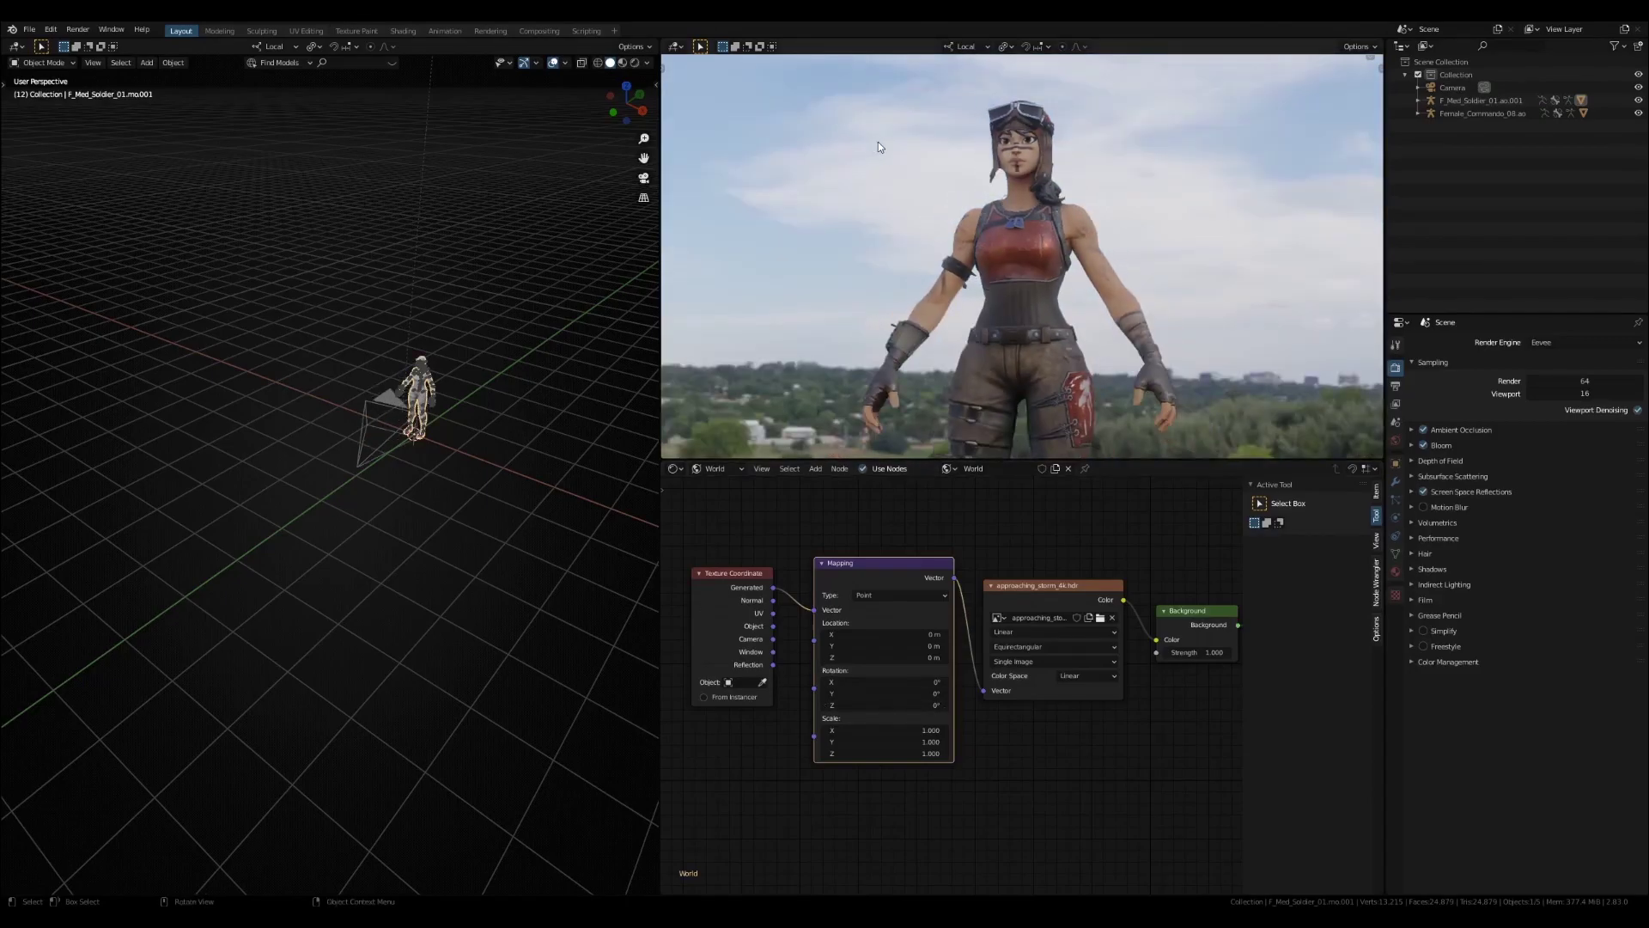
pyautogui.scroll(4, 982, 109)
pyautogui.moveTo(952, 147); pyautogui.dragTo(975, 193, button='middle')
pyautogui.moveTo(979, 112)
pyautogui.keyDown('shift'); pyautogui.mouseDown(button='middle')
pyautogui.moveTo(1020, 156)
pyautogui.moveTo(999, 135)
pyautogui.mouseUp(button='middle'); pyautogui.keyUp('shift')
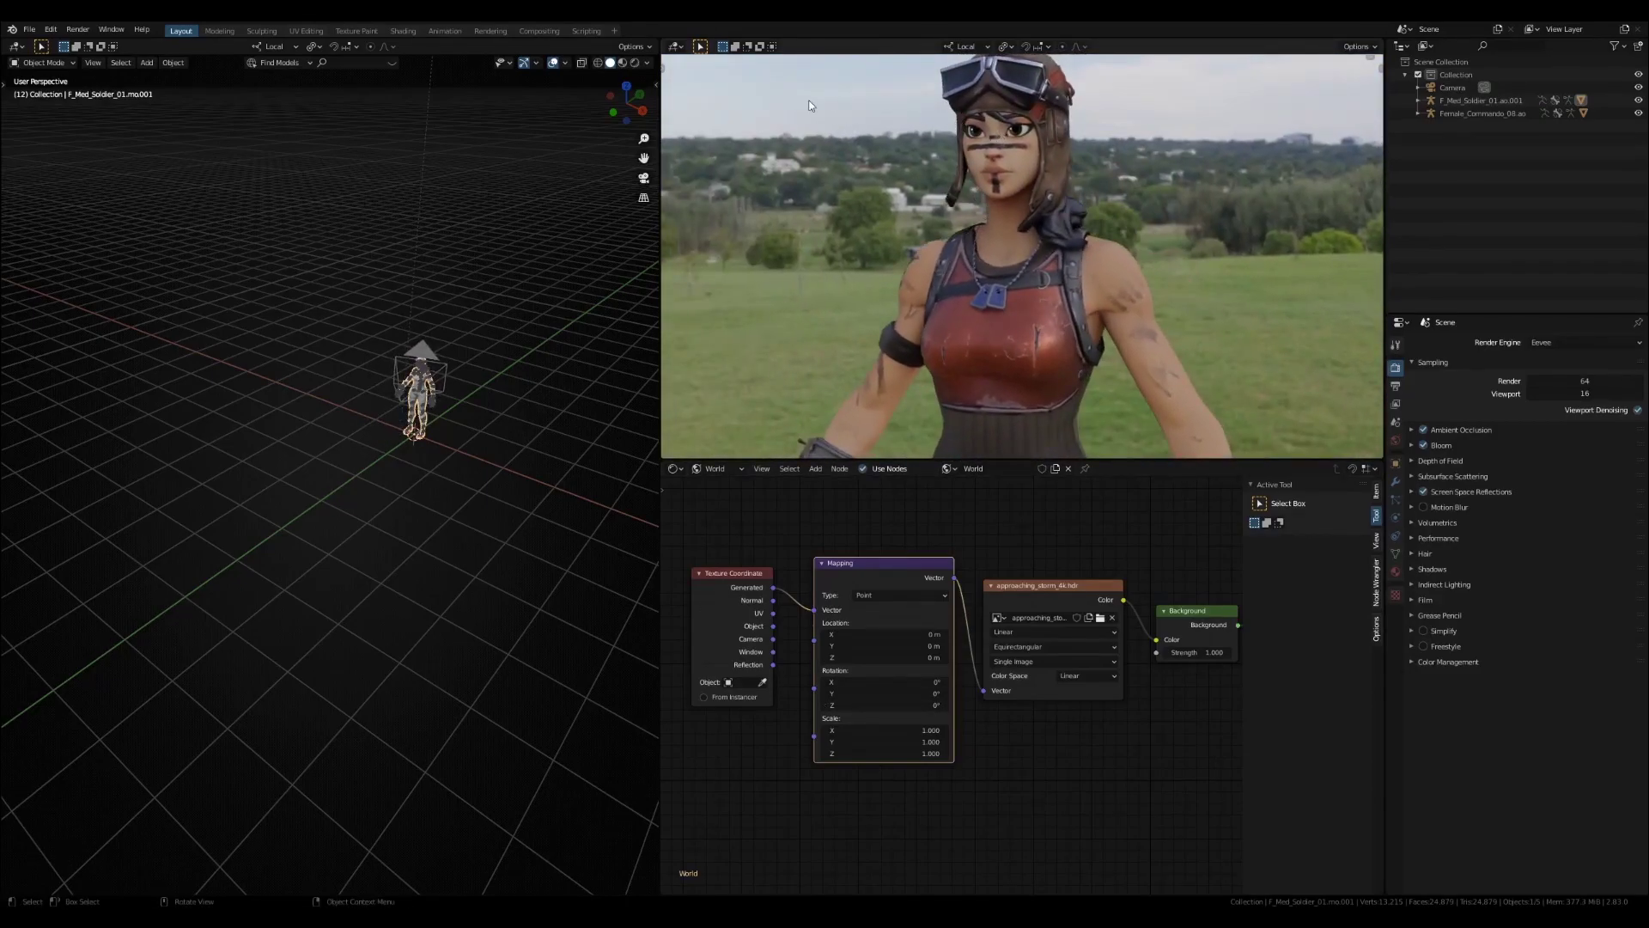
pyautogui.moveTo(863, 166); pyautogui.dragTo(895, 173, button='middle')
pyautogui.scroll(-2, 893, 176)
pyautogui.moveTo(877, 243); pyautogui.dragTo(849, 235, button='middle')
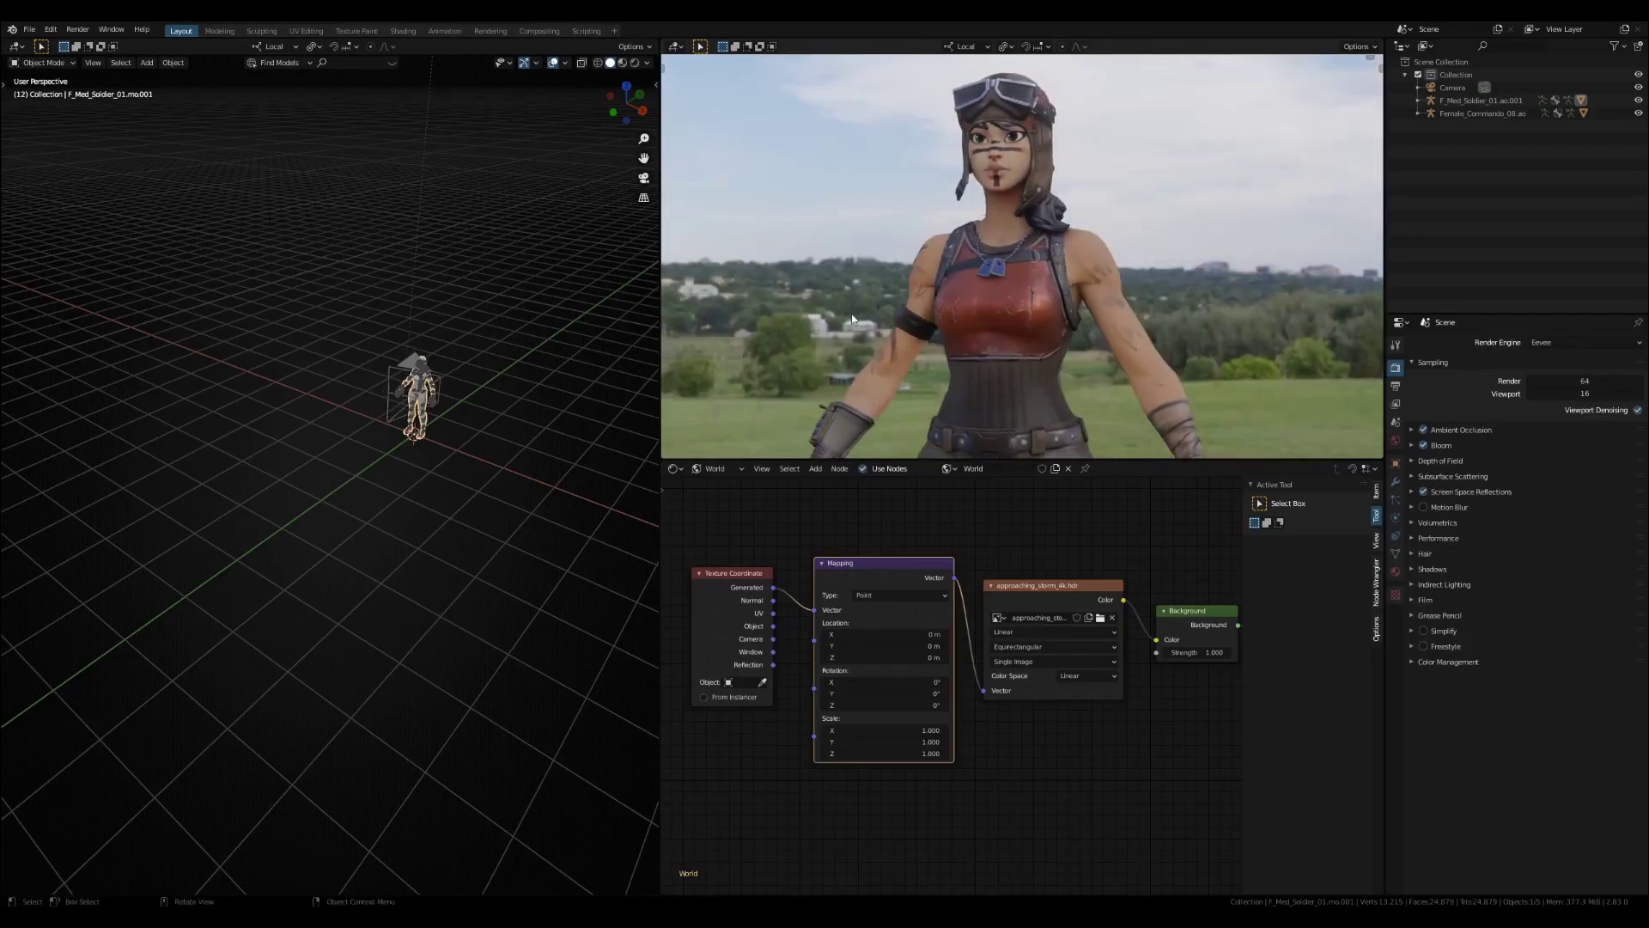
# Set the environment Mapping node's Z rotation to 124° and pull the camera back to show more of the character
pyautogui.moveTo(884, 705); pyautogui.dragTo(1000, 705)
pyautogui.scroll(-3, 938, 327)
pyautogui.moveTo(988, 297); pyautogui.dragTo(876, 218, button='middle')
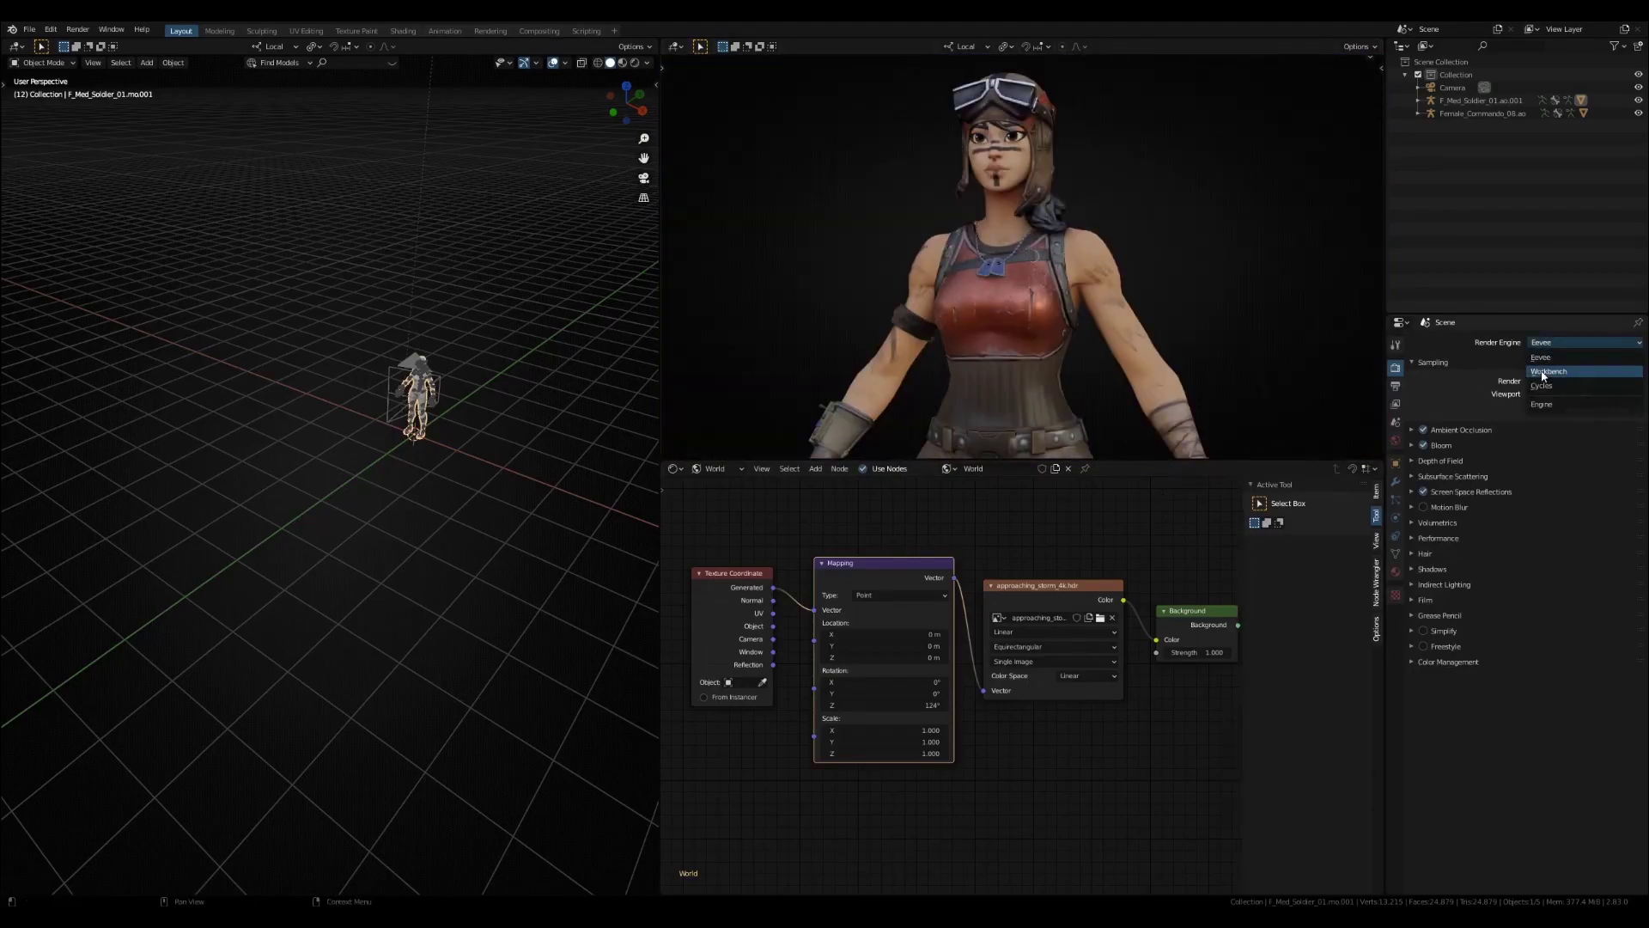
# Switch the render engine to Cycles and make the film background transparent
pyautogui.click(1541, 385)
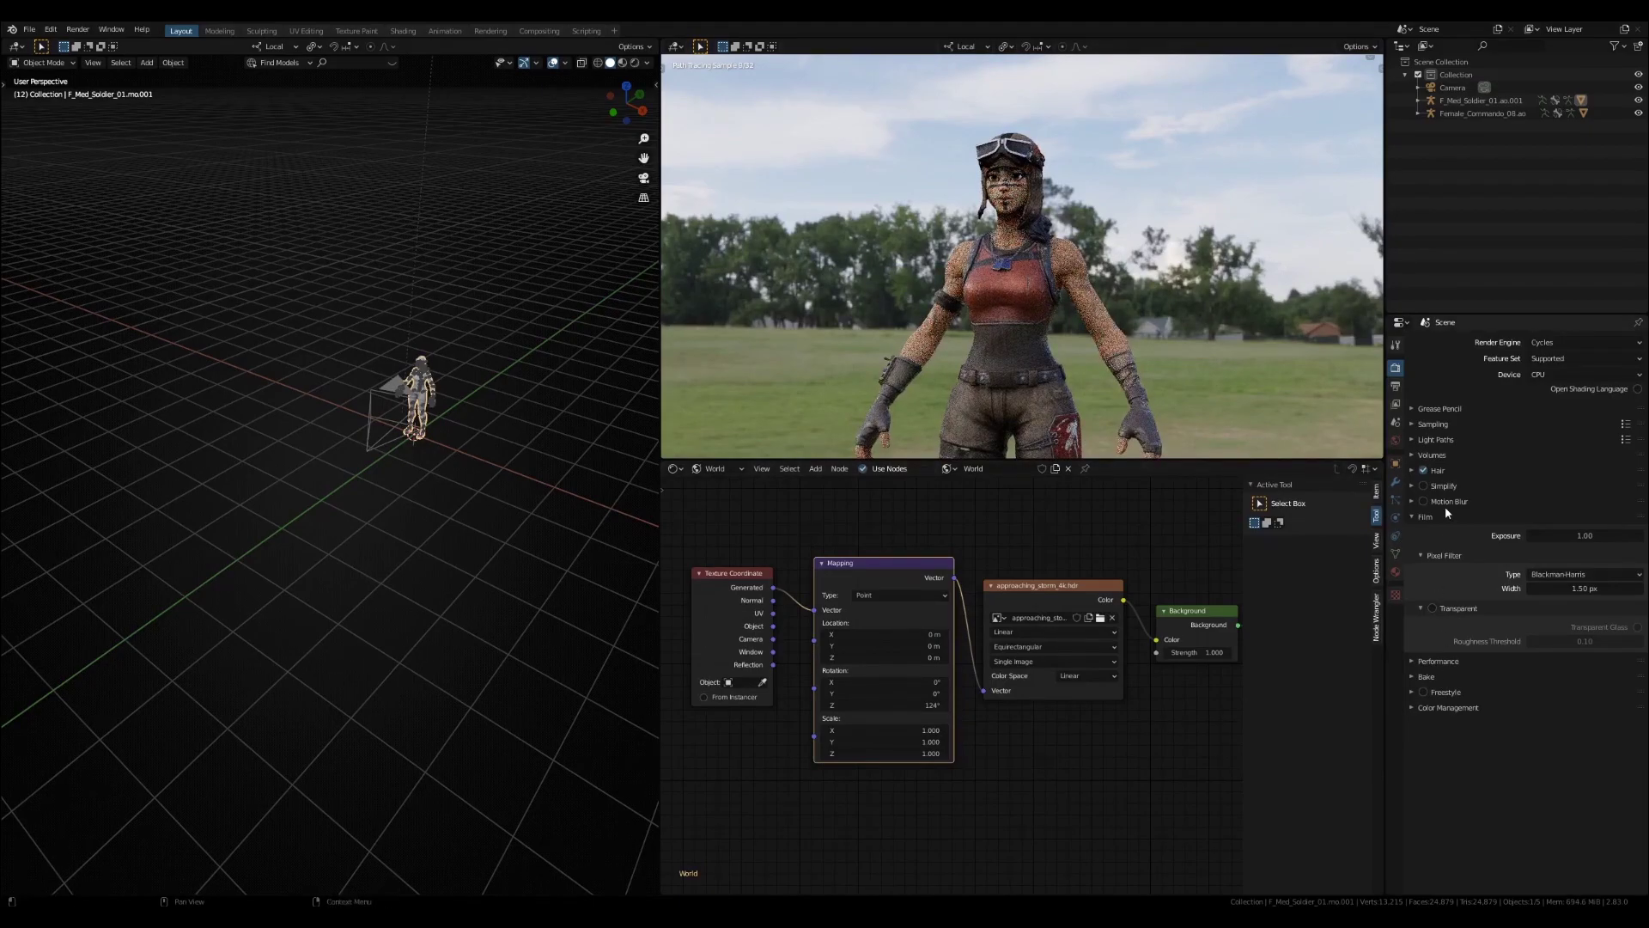
pyautogui.click(1448, 601)
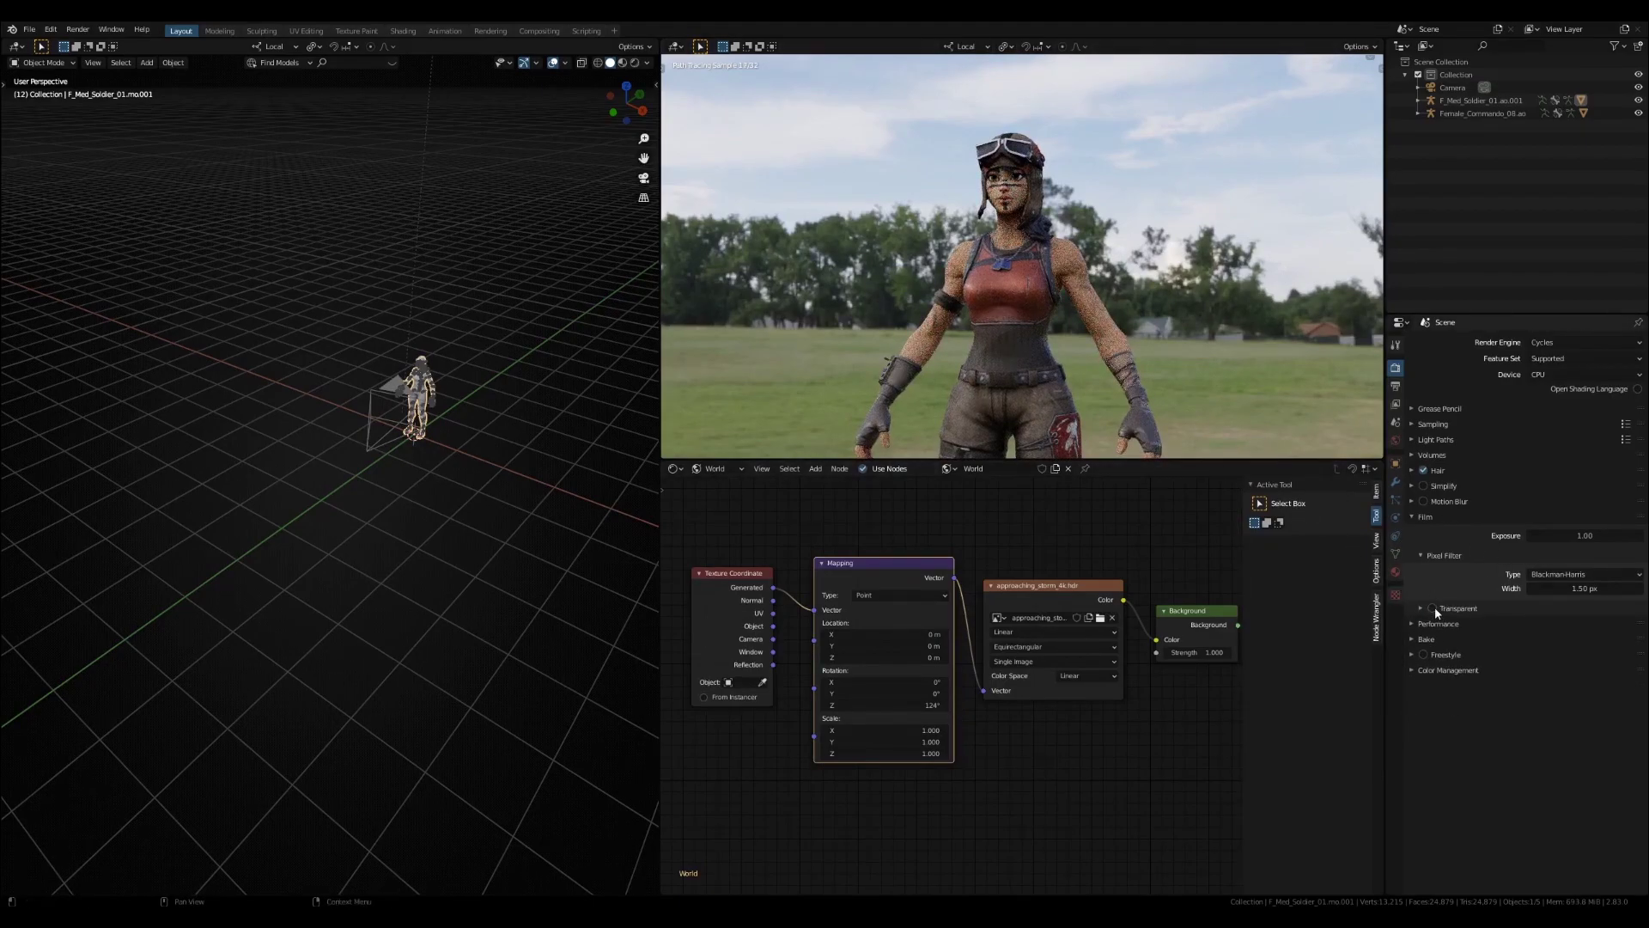
pyautogui.click(1433, 608)
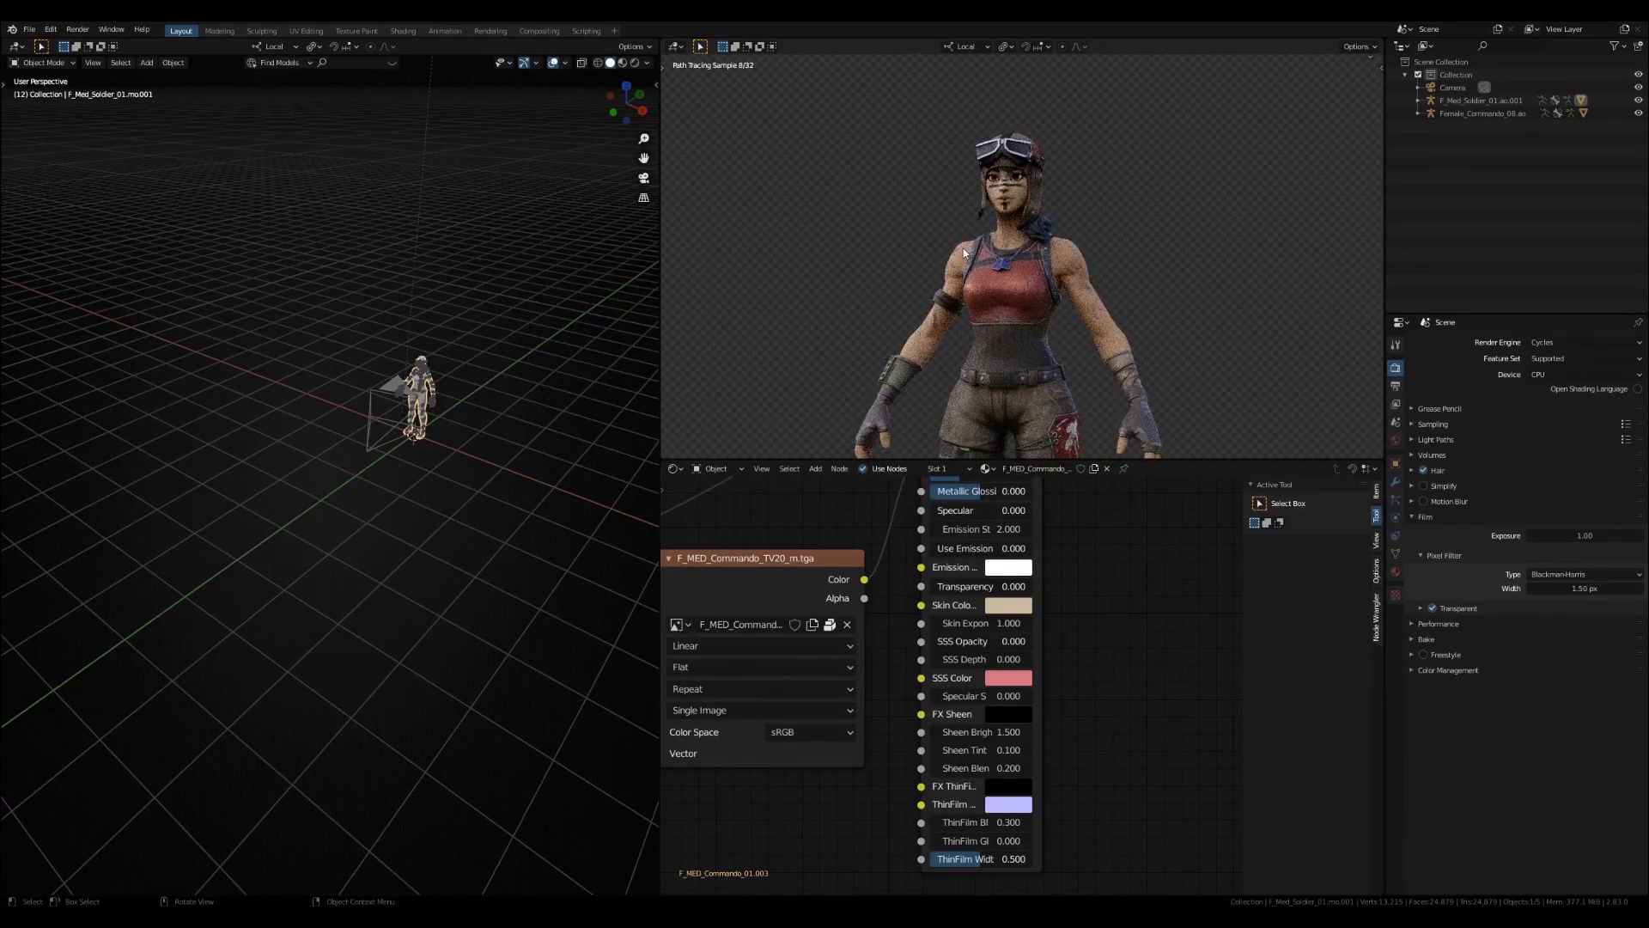
# Return the shader editor to the World nodes and reconnect the approaching_storm_4k.hdr Color output to the Background Color input
pyautogui.moveTo(962, 249); pyautogui.dragTo(995, 194, button='middle')
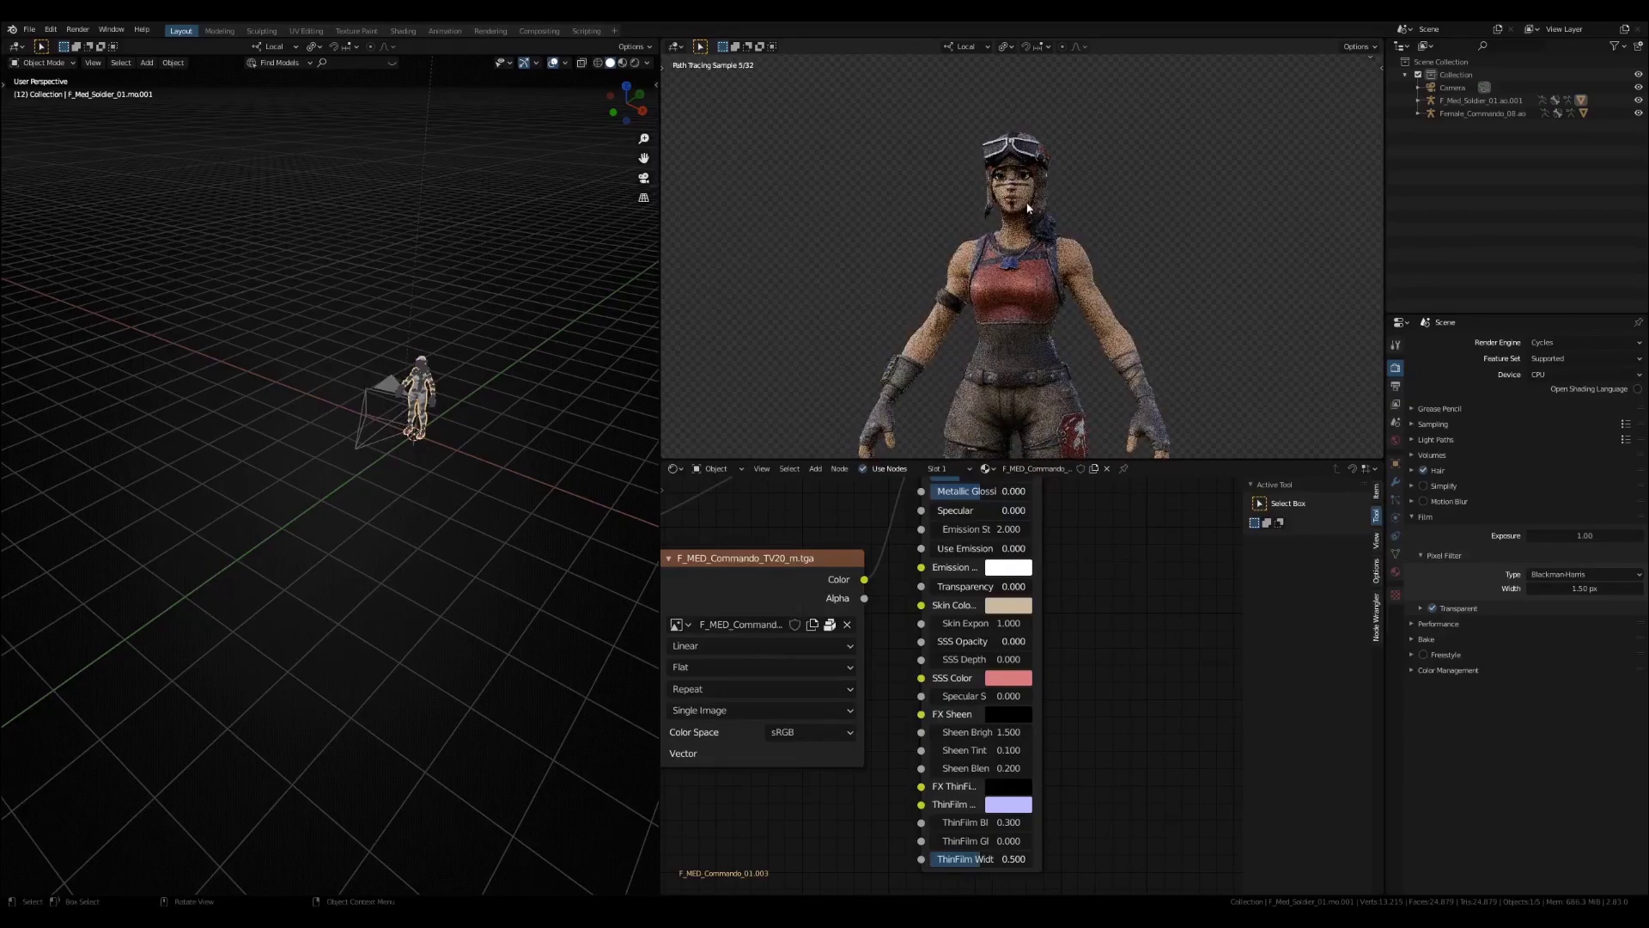
pyautogui.moveTo(858, 487); pyautogui.dragTo(1029, 642, button='middle')
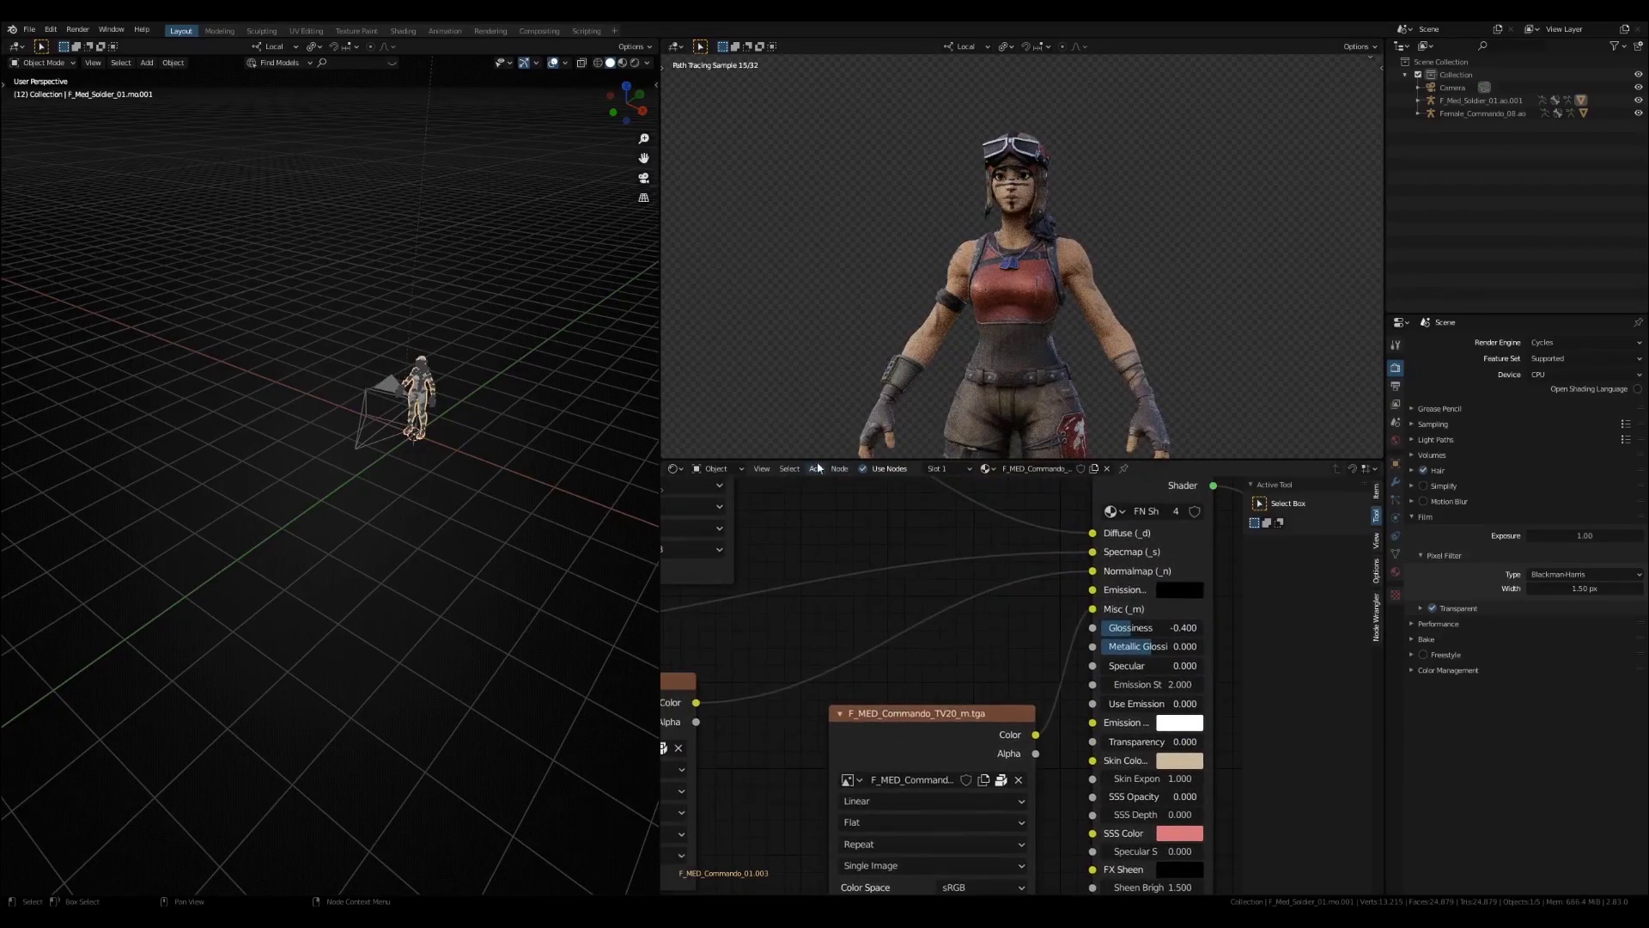
pyautogui.click(718, 502)
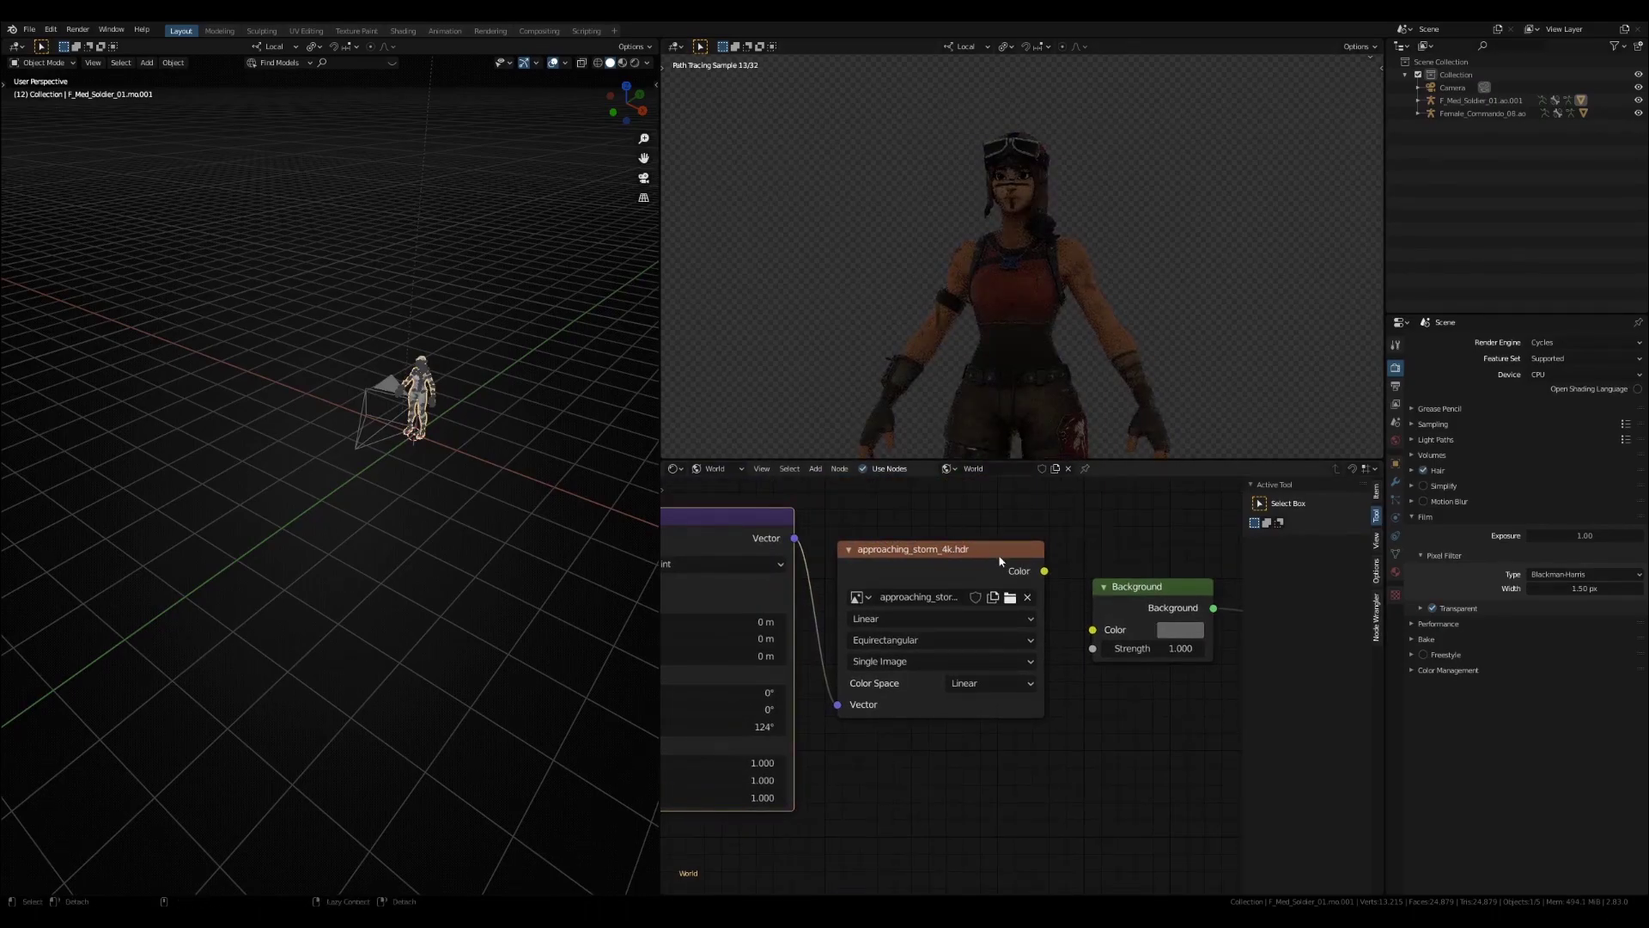
pyautogui.moveTo(1080, 626); pyautogui.dragTo(1092, 629)
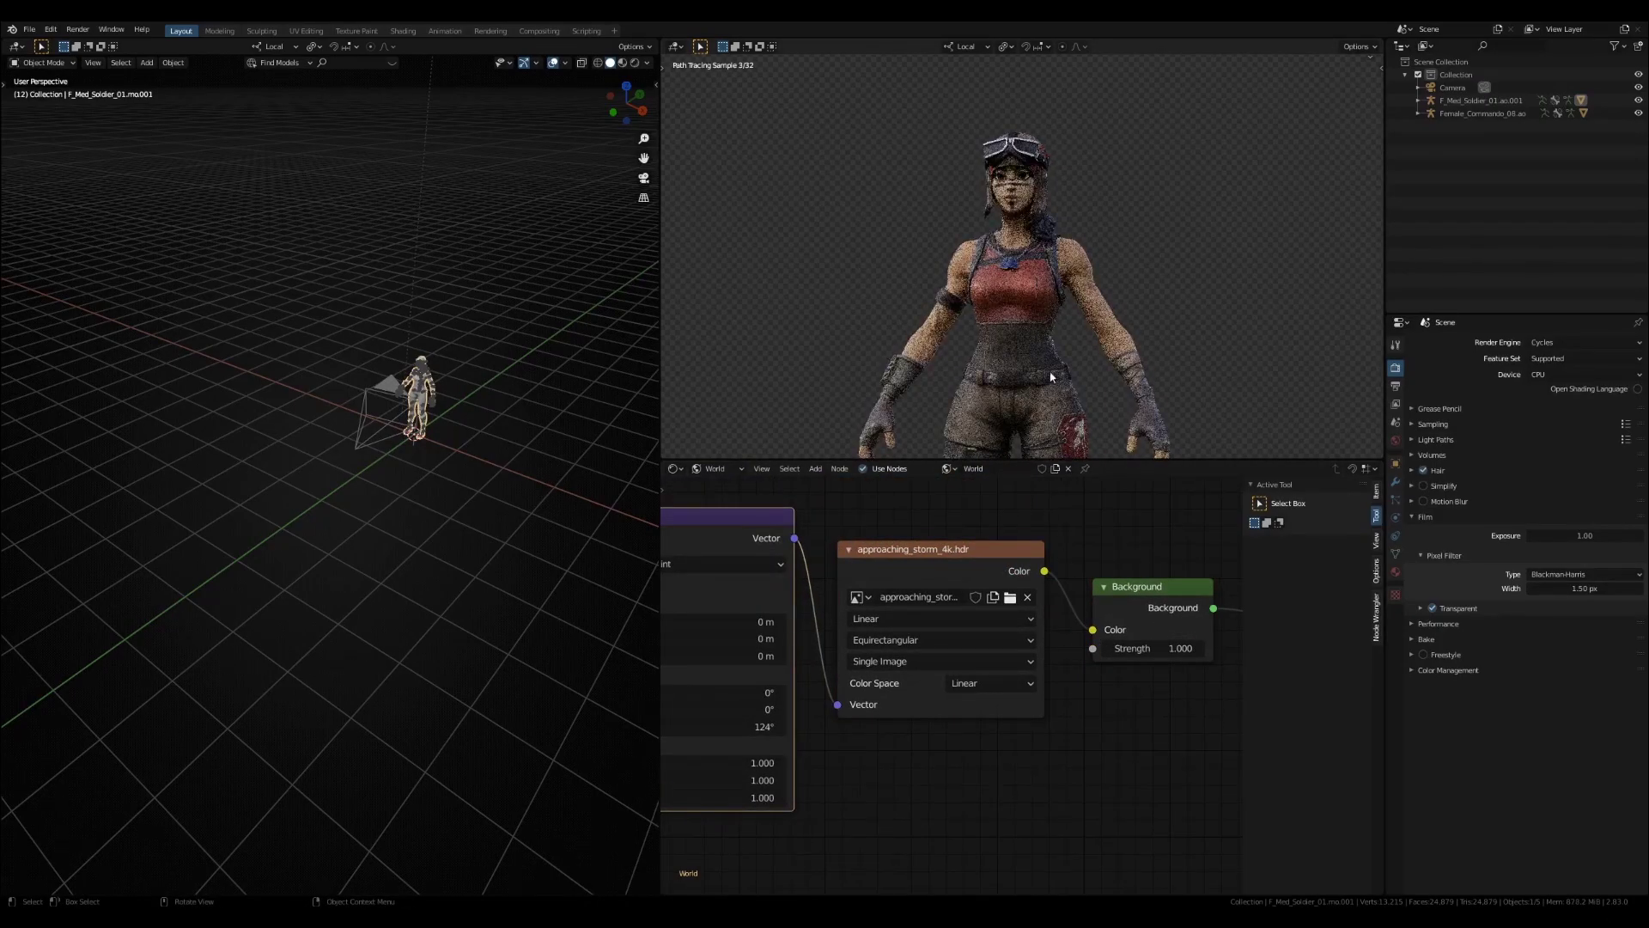
# Change the camera viewport to Material Preview shading, reframe the character closer, and add an Area light to the scene
pyautogui.press('z')
pyautogui.click(1011, 295)
pyautogui.moveTo(972, 305)
pyautogui.mouseDown(button='middle')
pyautogui.moveTo(943, 284)
pyautogui.moveTo(971, 295)
pyautogui.moveTo(966, 328)
pyautogui.moveTo(944, 323)
pyautogui.mouseUp(button='middle')
pyautogui.scroll(1, 946, 283)
pyautogui.hotkey('shift', 'a')
pyautogui.moveTo(413, 474)
pyautogui.click(477, 488)
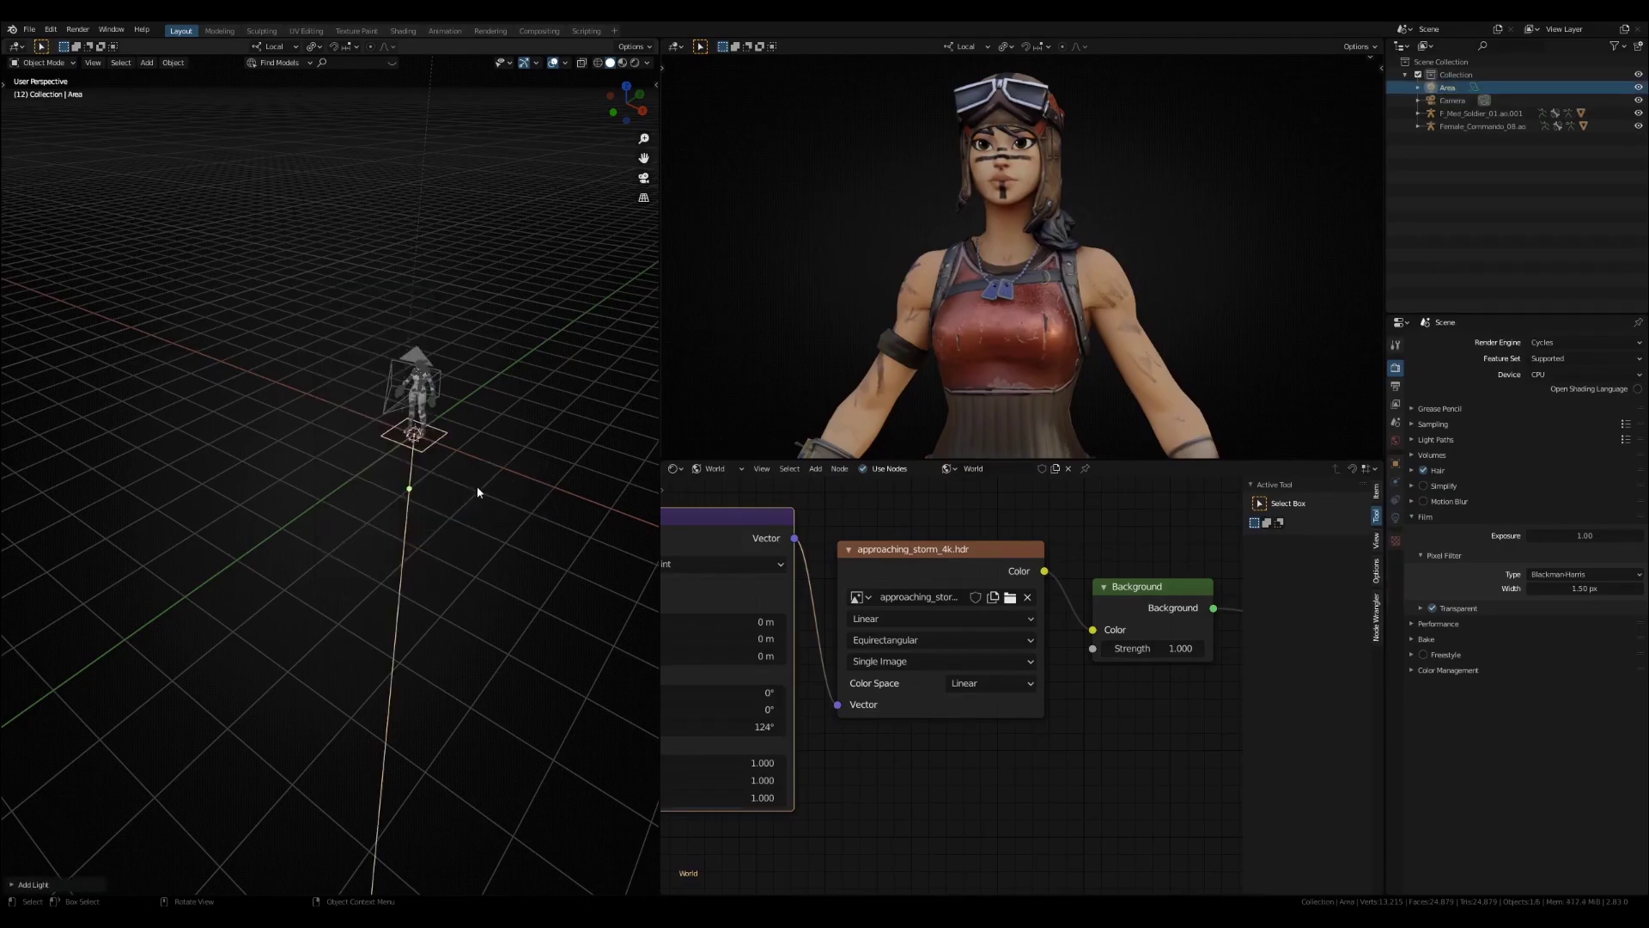
# In the right orthographic view, tilt the area light and place it behind the character at head height, facing her back
pyautogui.click(641, 109)
pyautogui.scroll(3, 442, 239)
pyautogui.keyDown('shift'); pyautogui.moveTo(441, 239); pyautogui.dragTo(261, 240, button='middle'); pyautogui.keyUp('shift')
pyautogui.press('r')
pyautogui.click(627, 297)
pyautogui.press('g')
pyautogui.rightClick(371, 424)
pyautogui.press('g')
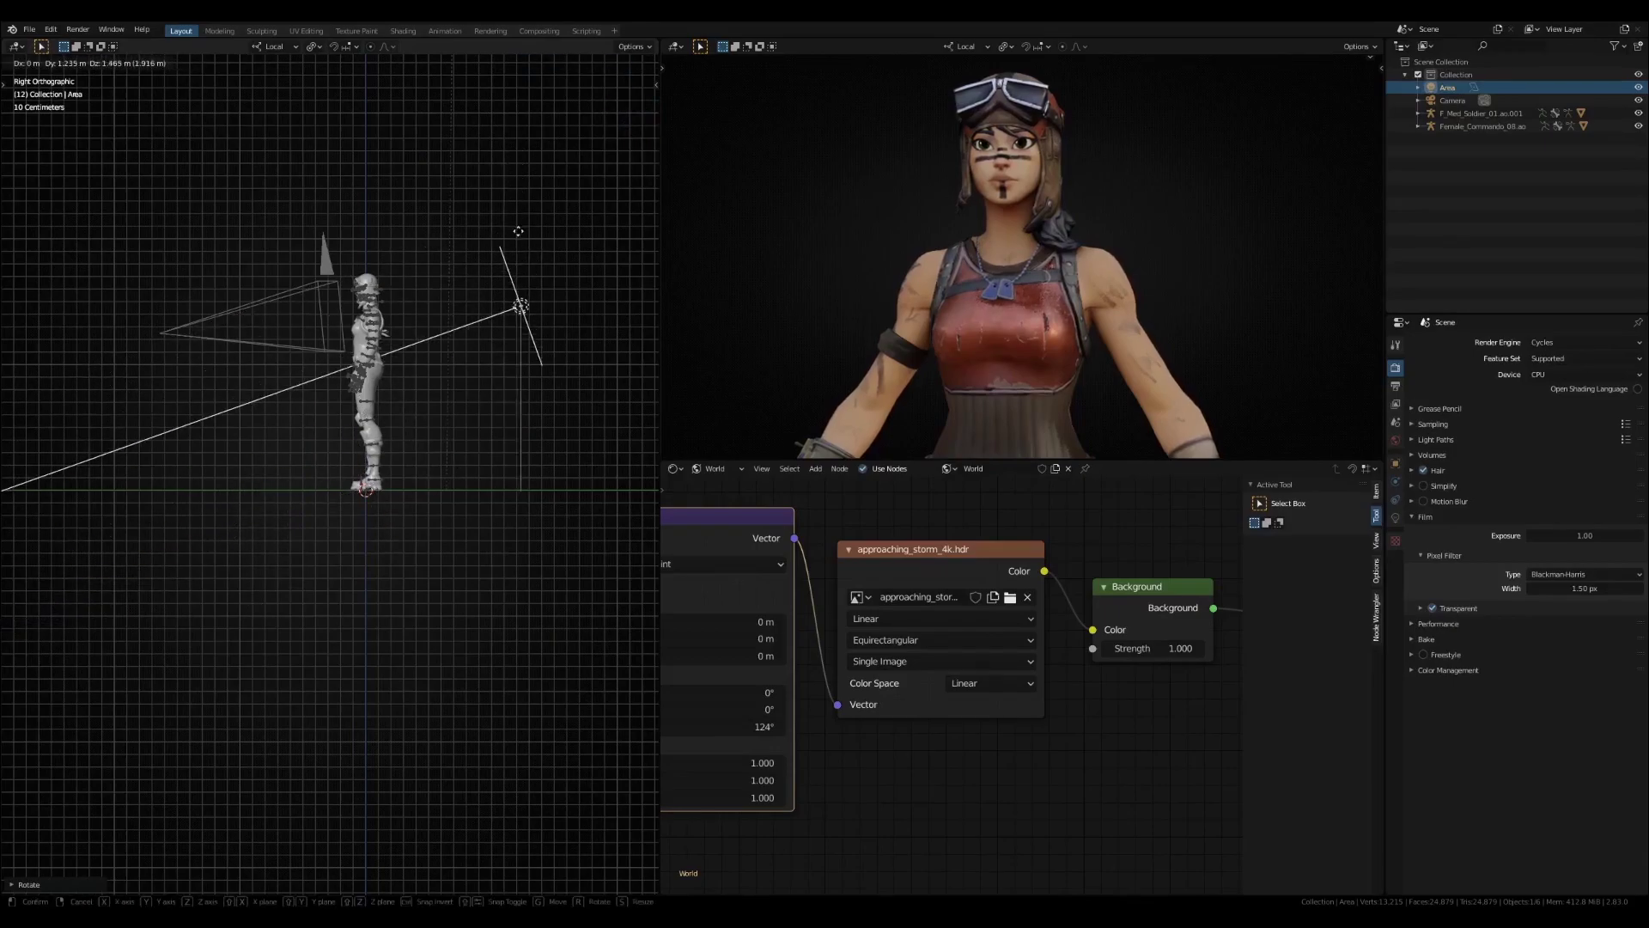
pyautogui.click(522, 202)
# View the scene through the camera and set the Cycles sampling integrator to Branched Path Tracing
pyautogui.click(643, 179)
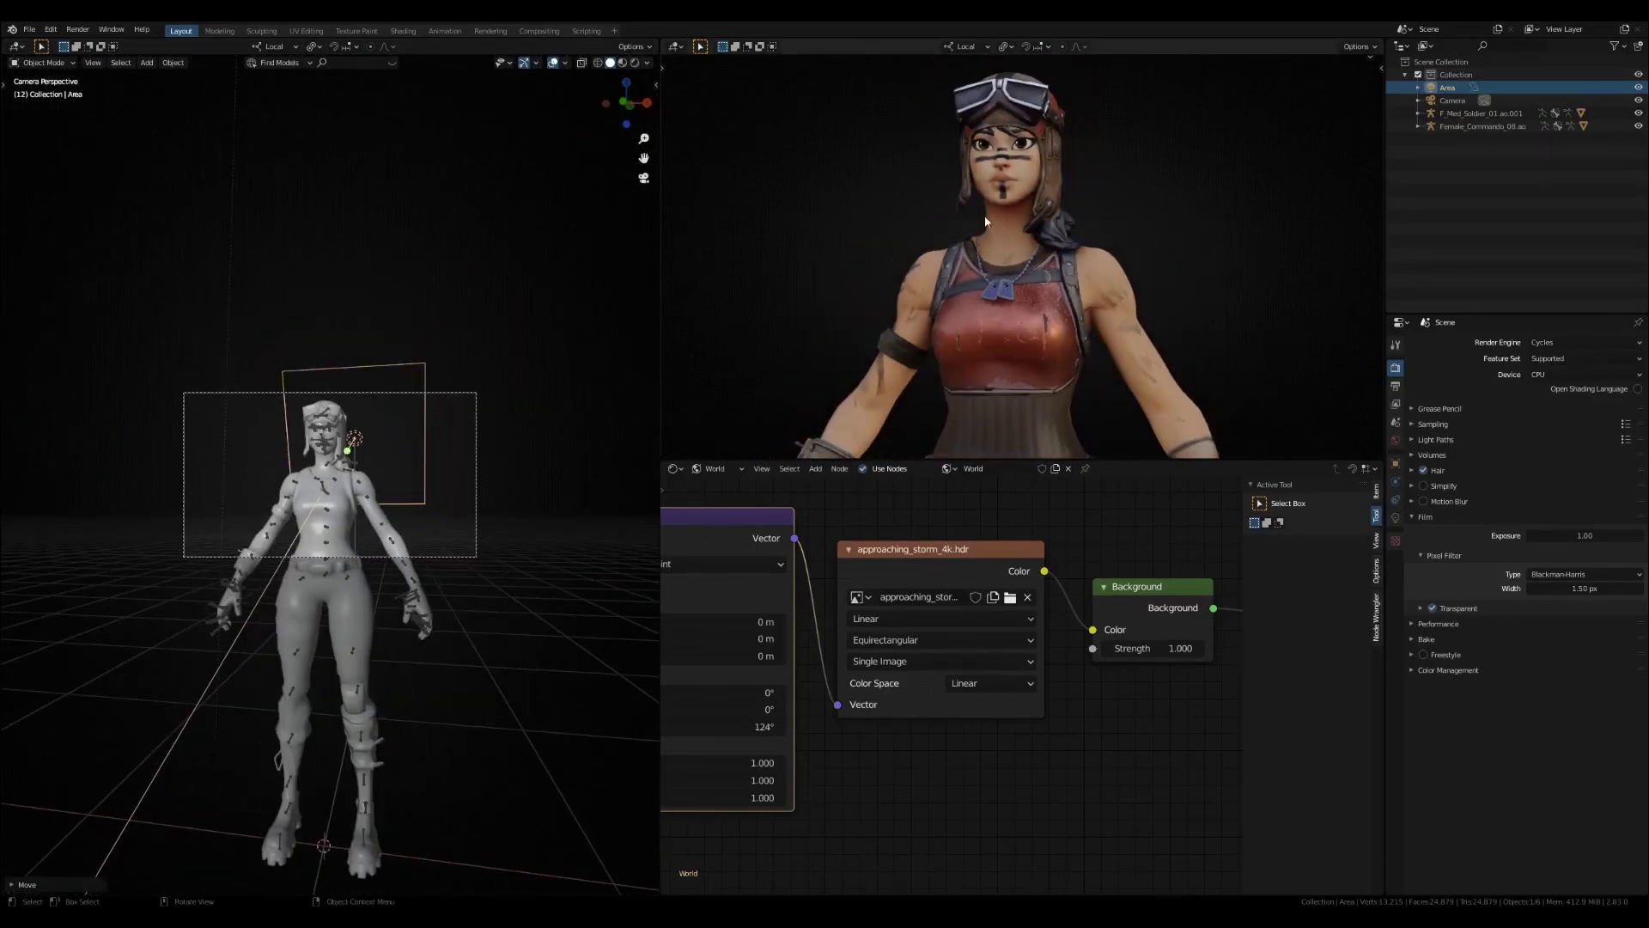
pyautogui.keyDown('shift'); pyautogui.moveTo(1033, 330); pyautogui.dragTo(1022, 316, button='middle'); pyautogui.keyUp('shift')
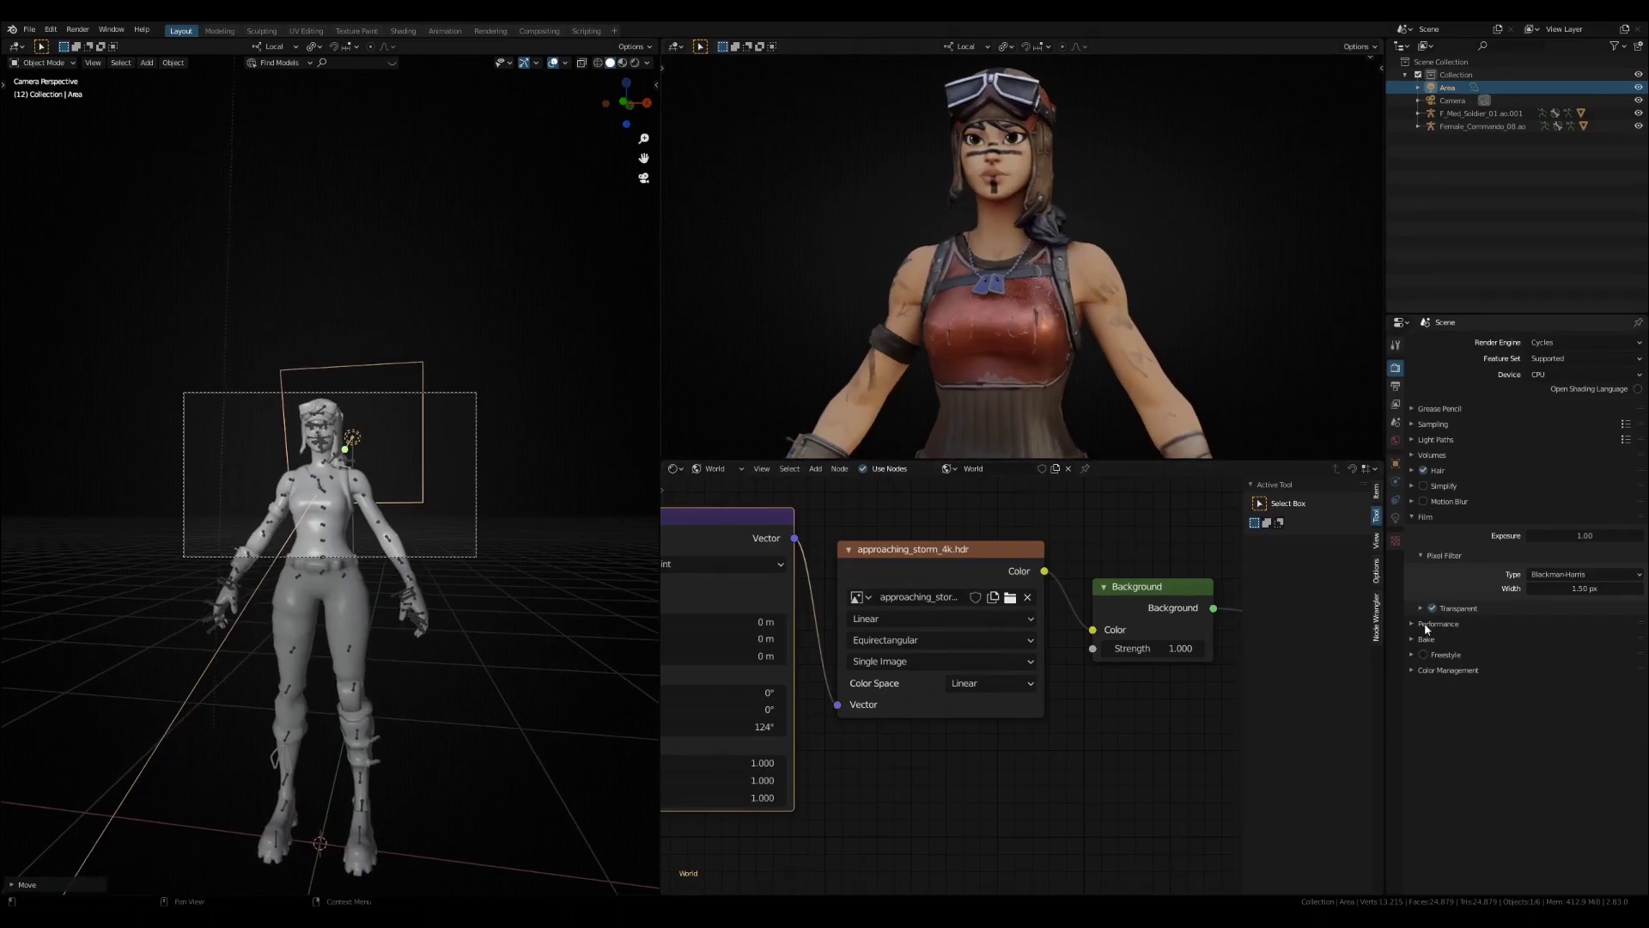
pyautogui.click(1486, 423)
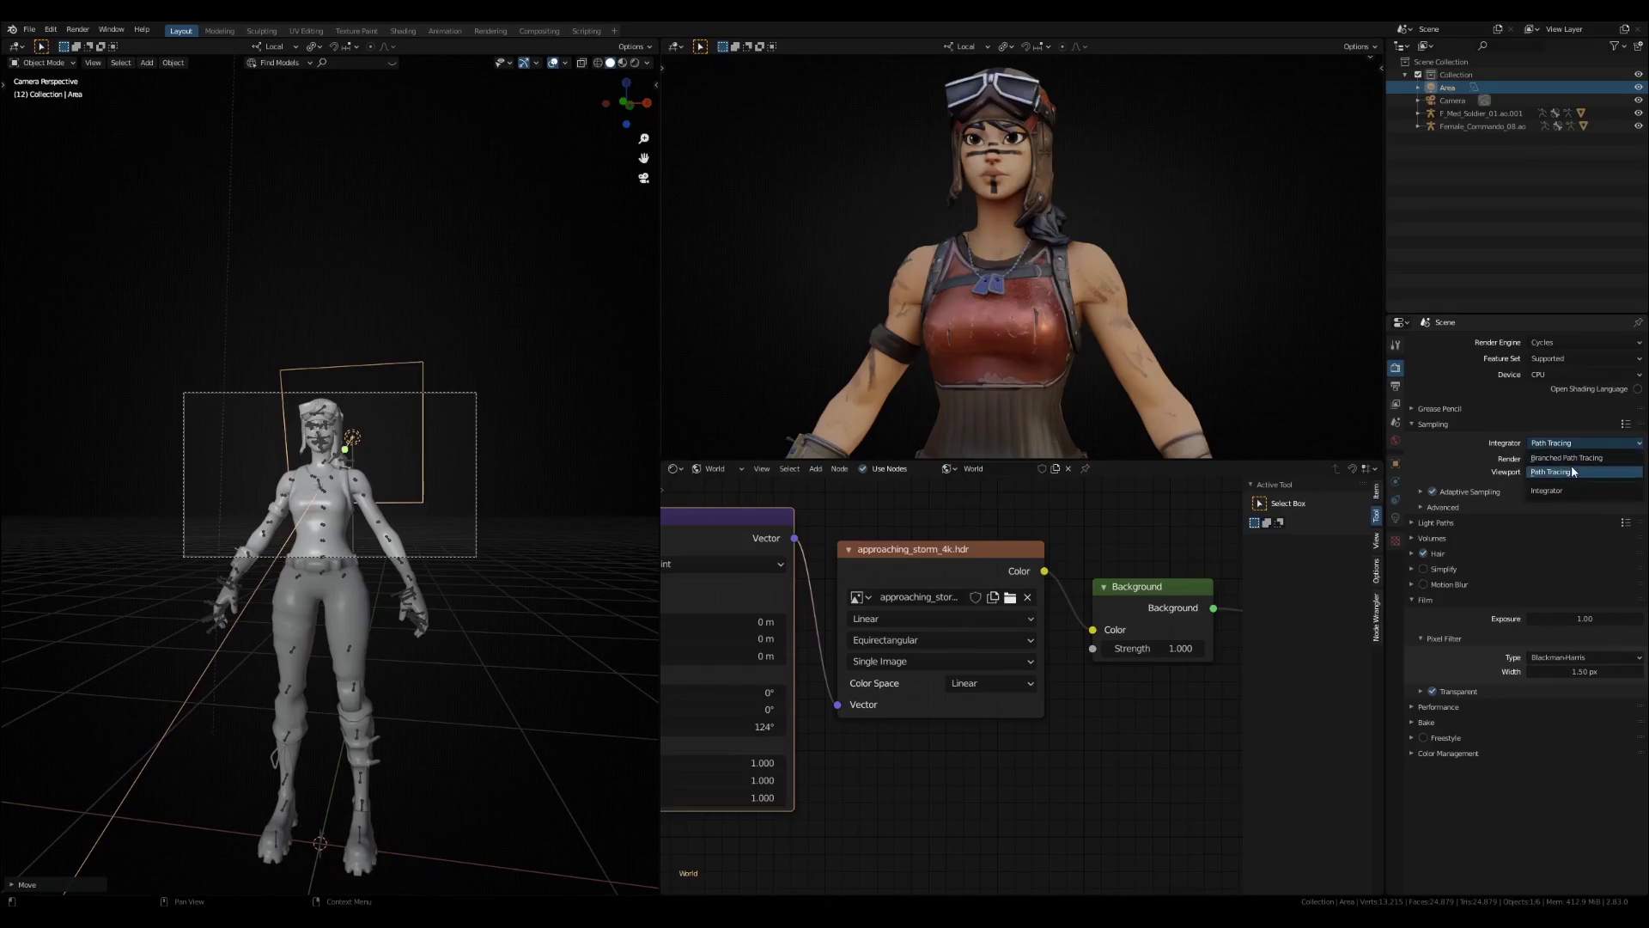
pyautogui.click(1576, 461)
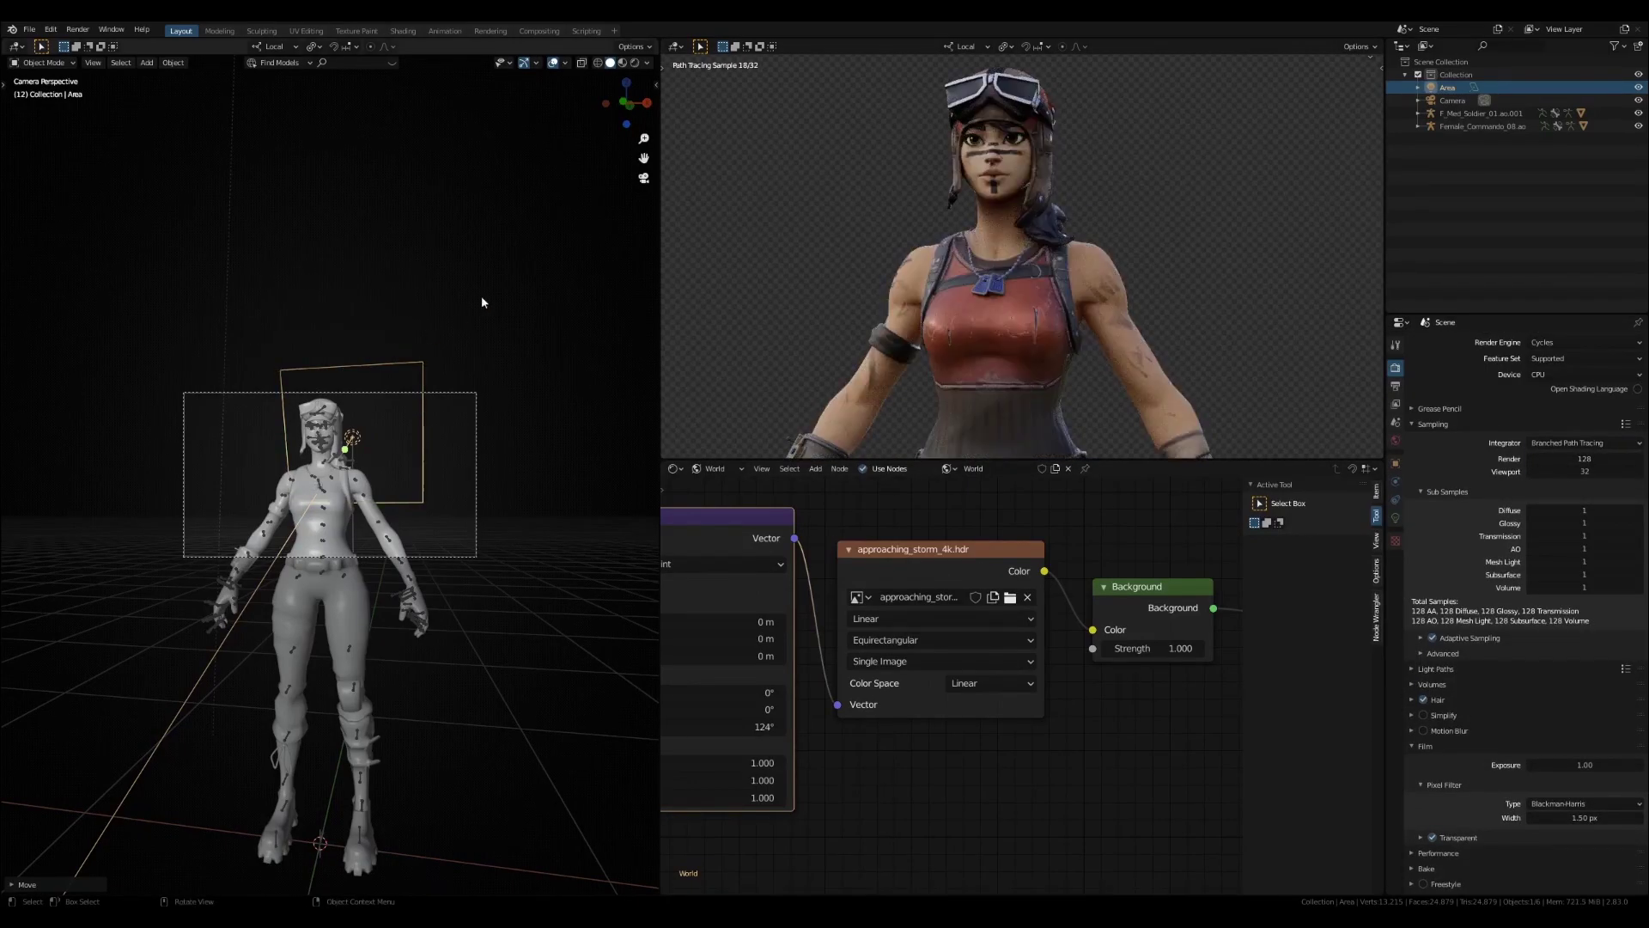
# Select the camera and lower its passepartout opacity to 0.064
pyautogui.scroll(3, 436, 284)
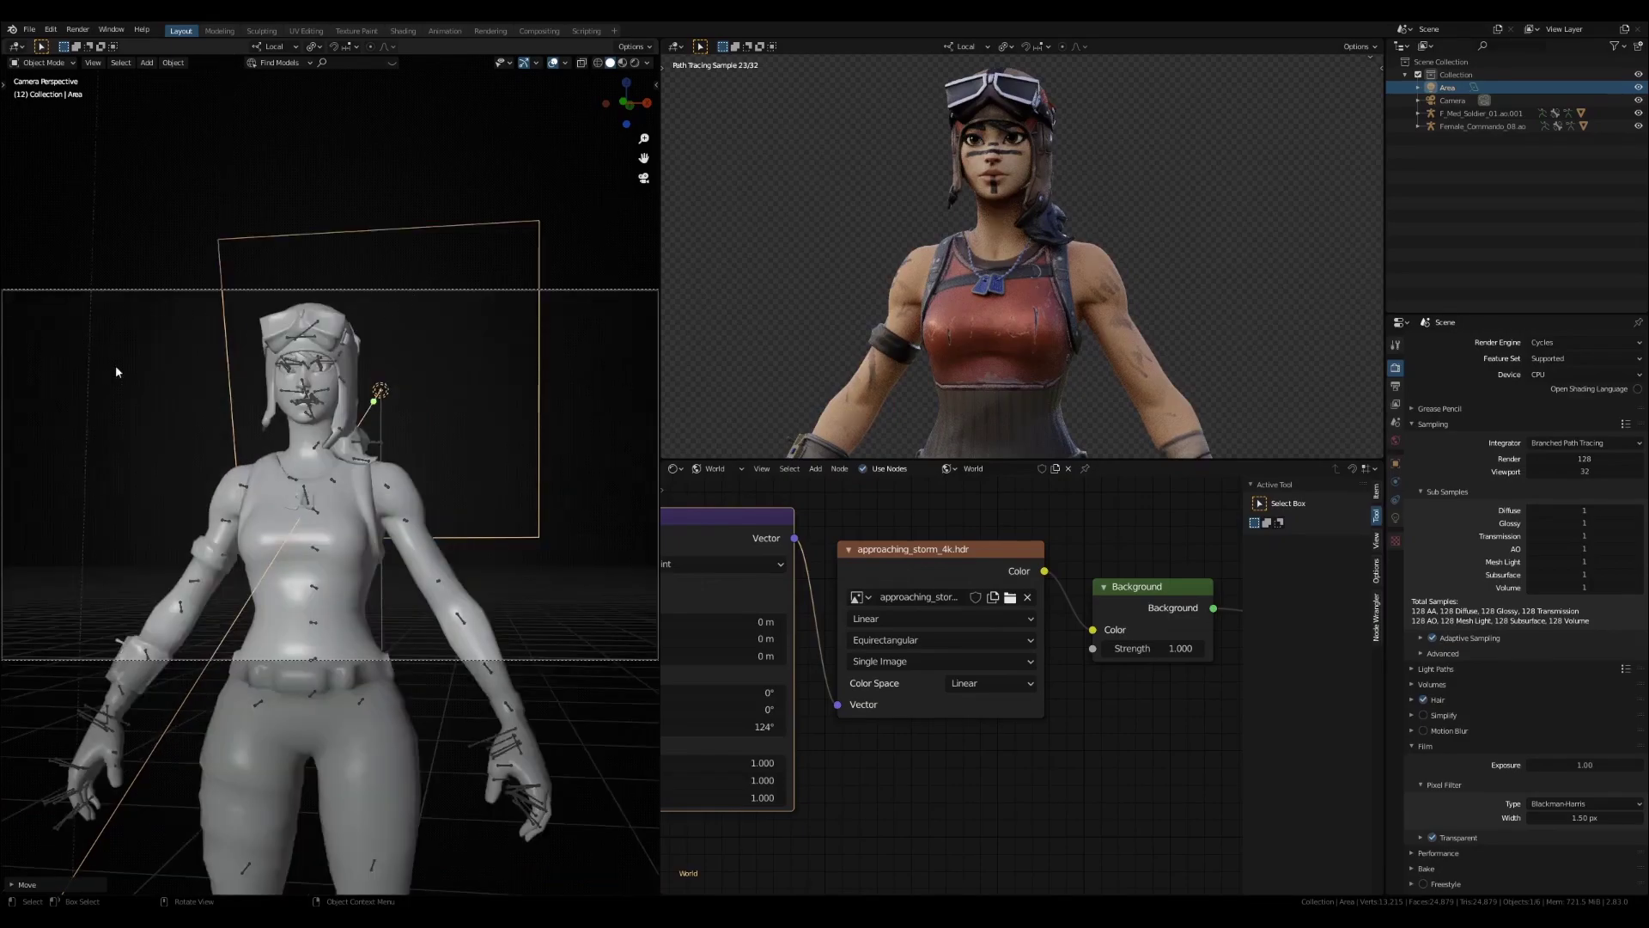
pyautogui.click(557, 293)
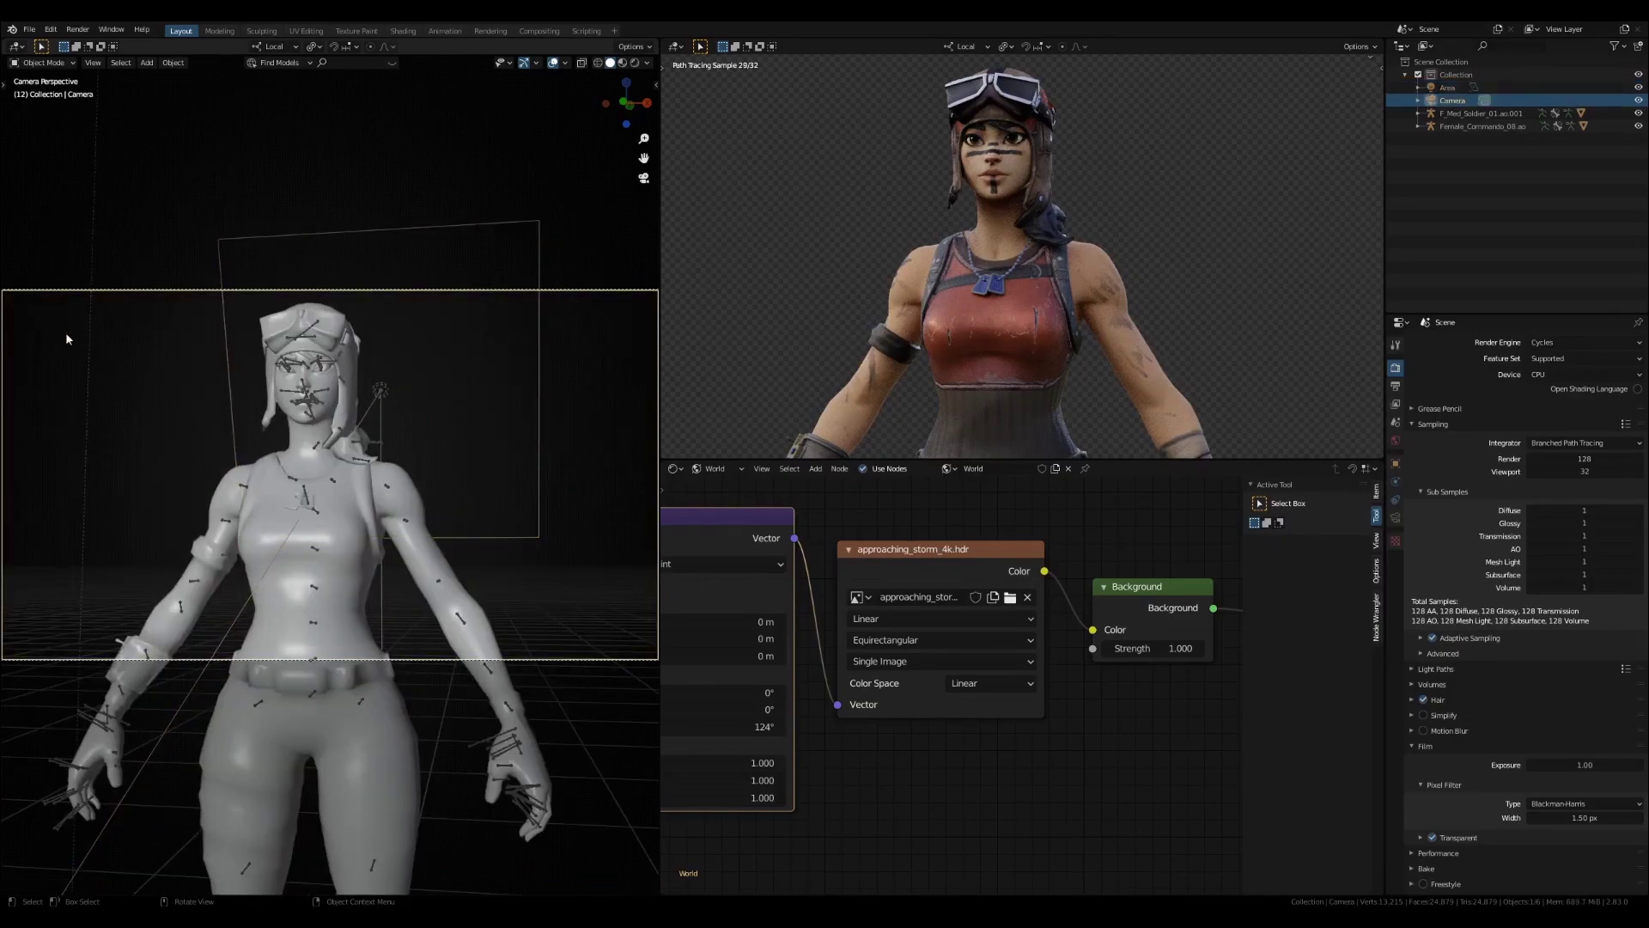
pyautogui.click(1393, 518)
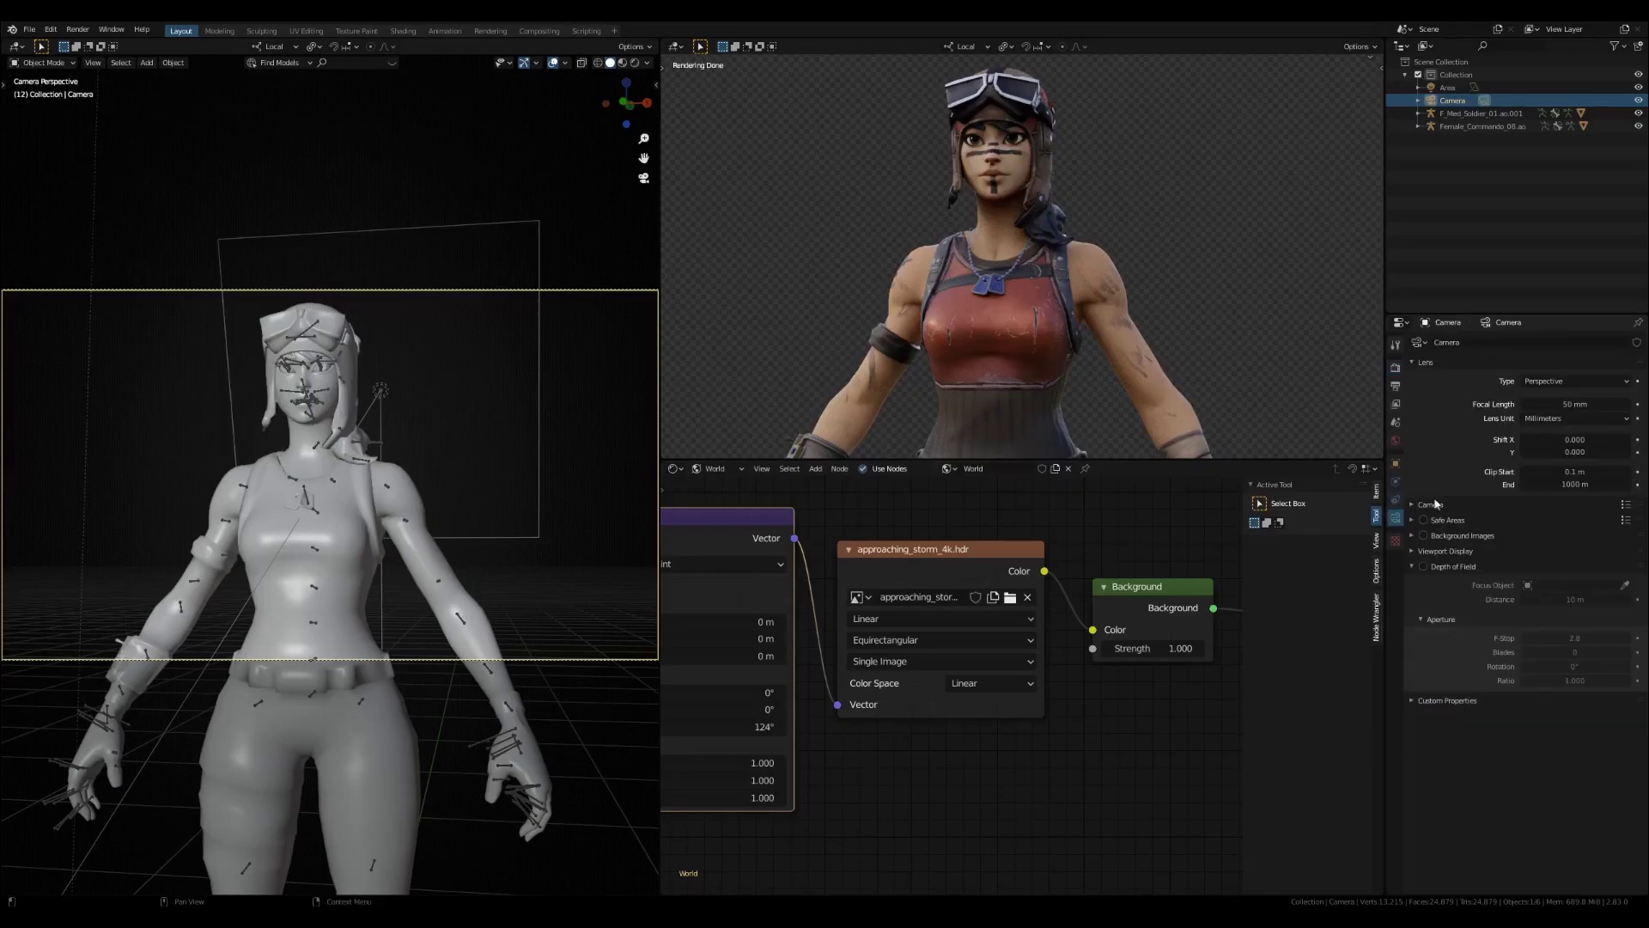
pyautogui.click(1443, 551)
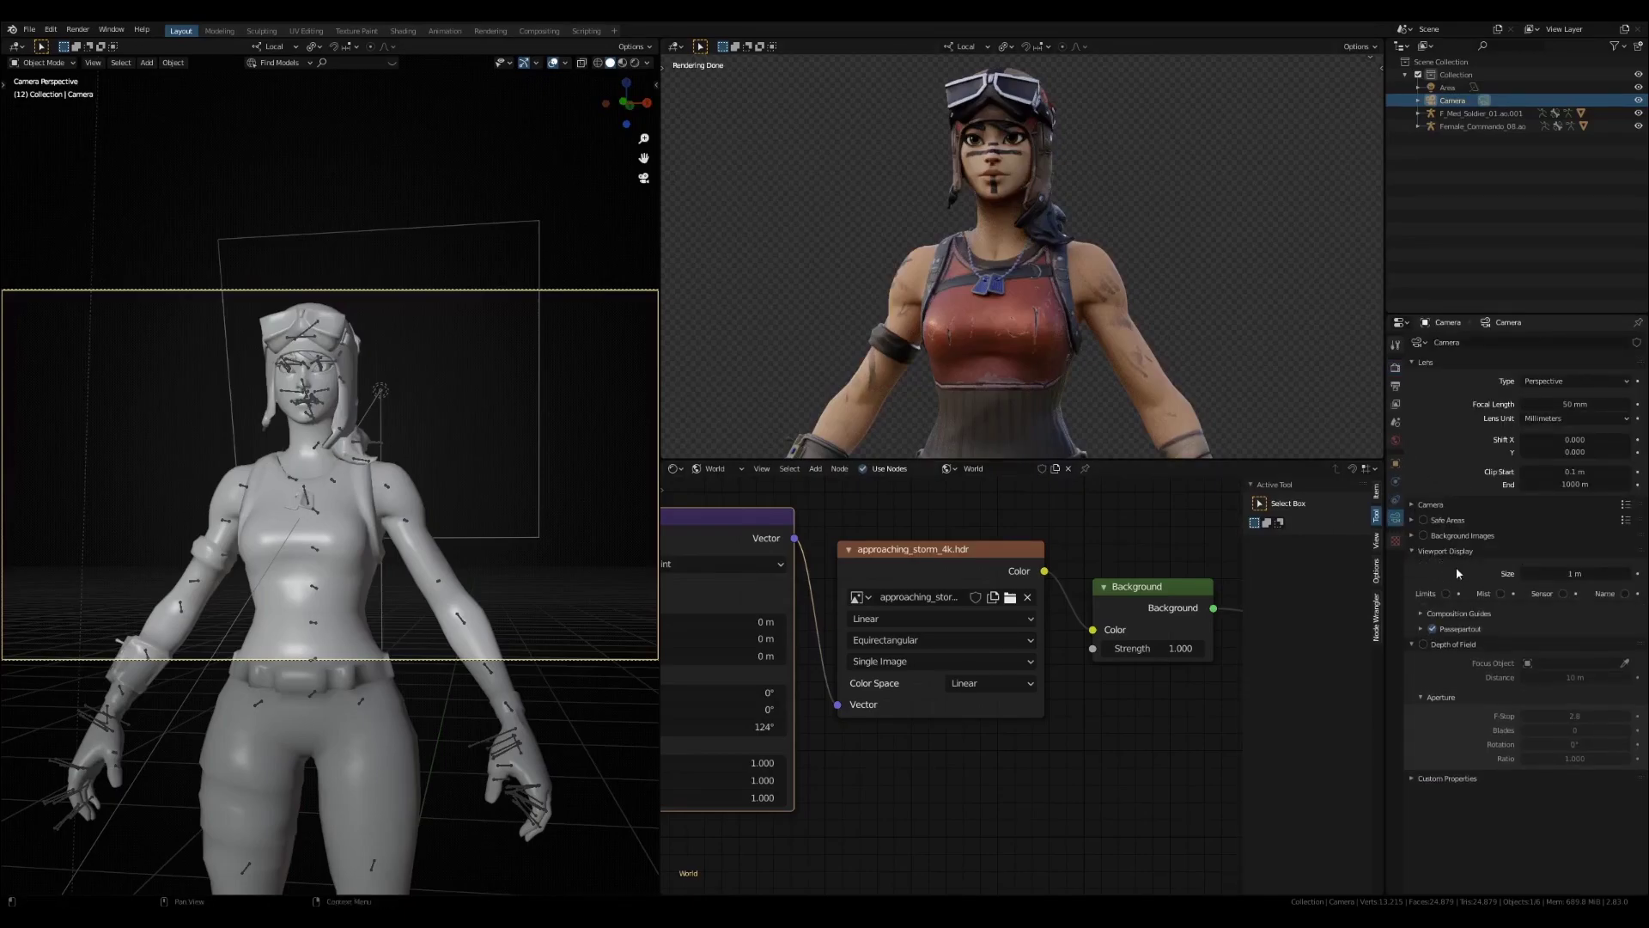
pyautogui.click(1454, 629)
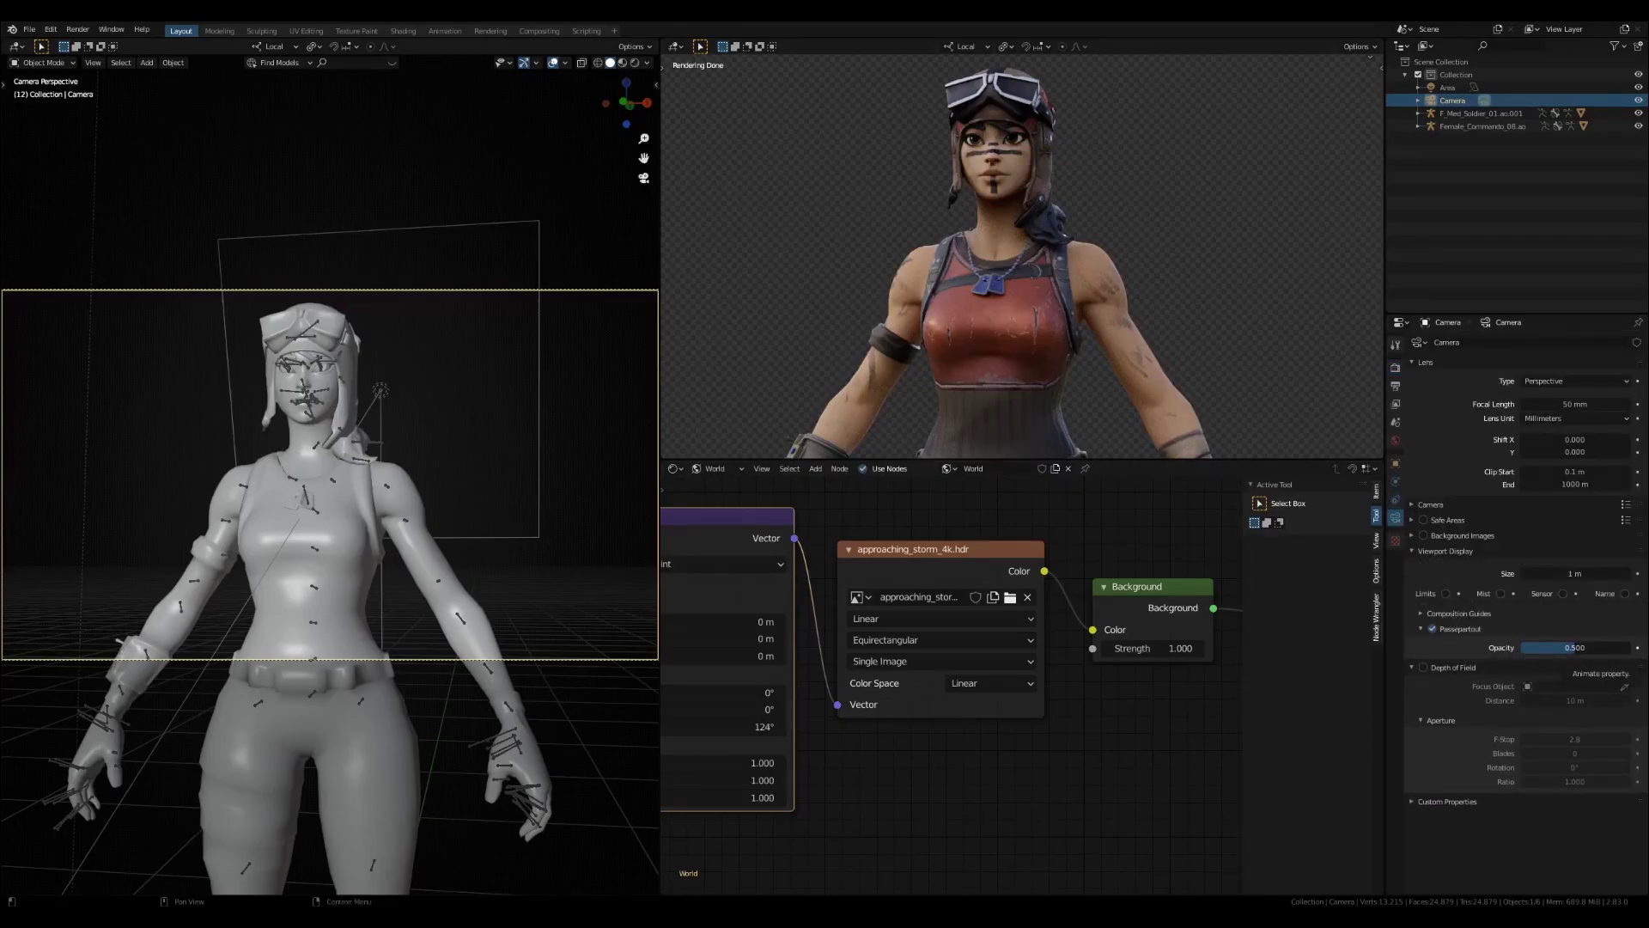
pyautogui.moveTo(1540, 650)
pyautogui.mouseDown()
pyautogui.moveTo(1600, 616)
pyautogui.moveTo(1520, 631)
pyautogui.mouseUp()
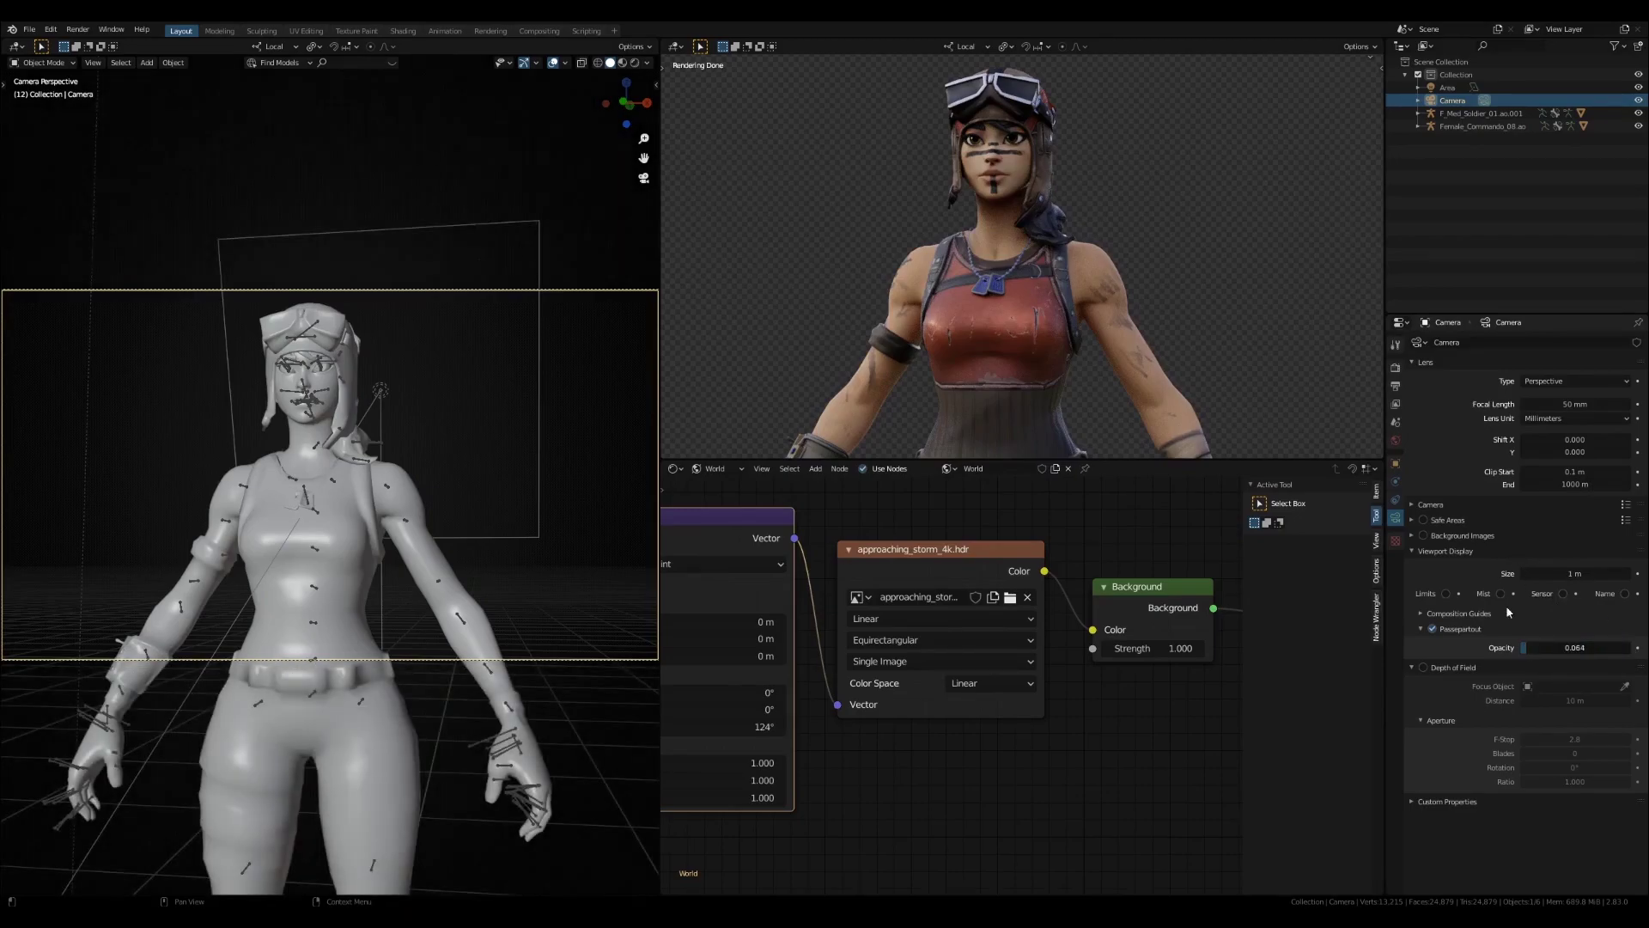
# Try the Render Region option in the output dimensions and turn it off again
pyautogui.click(1396, 422)
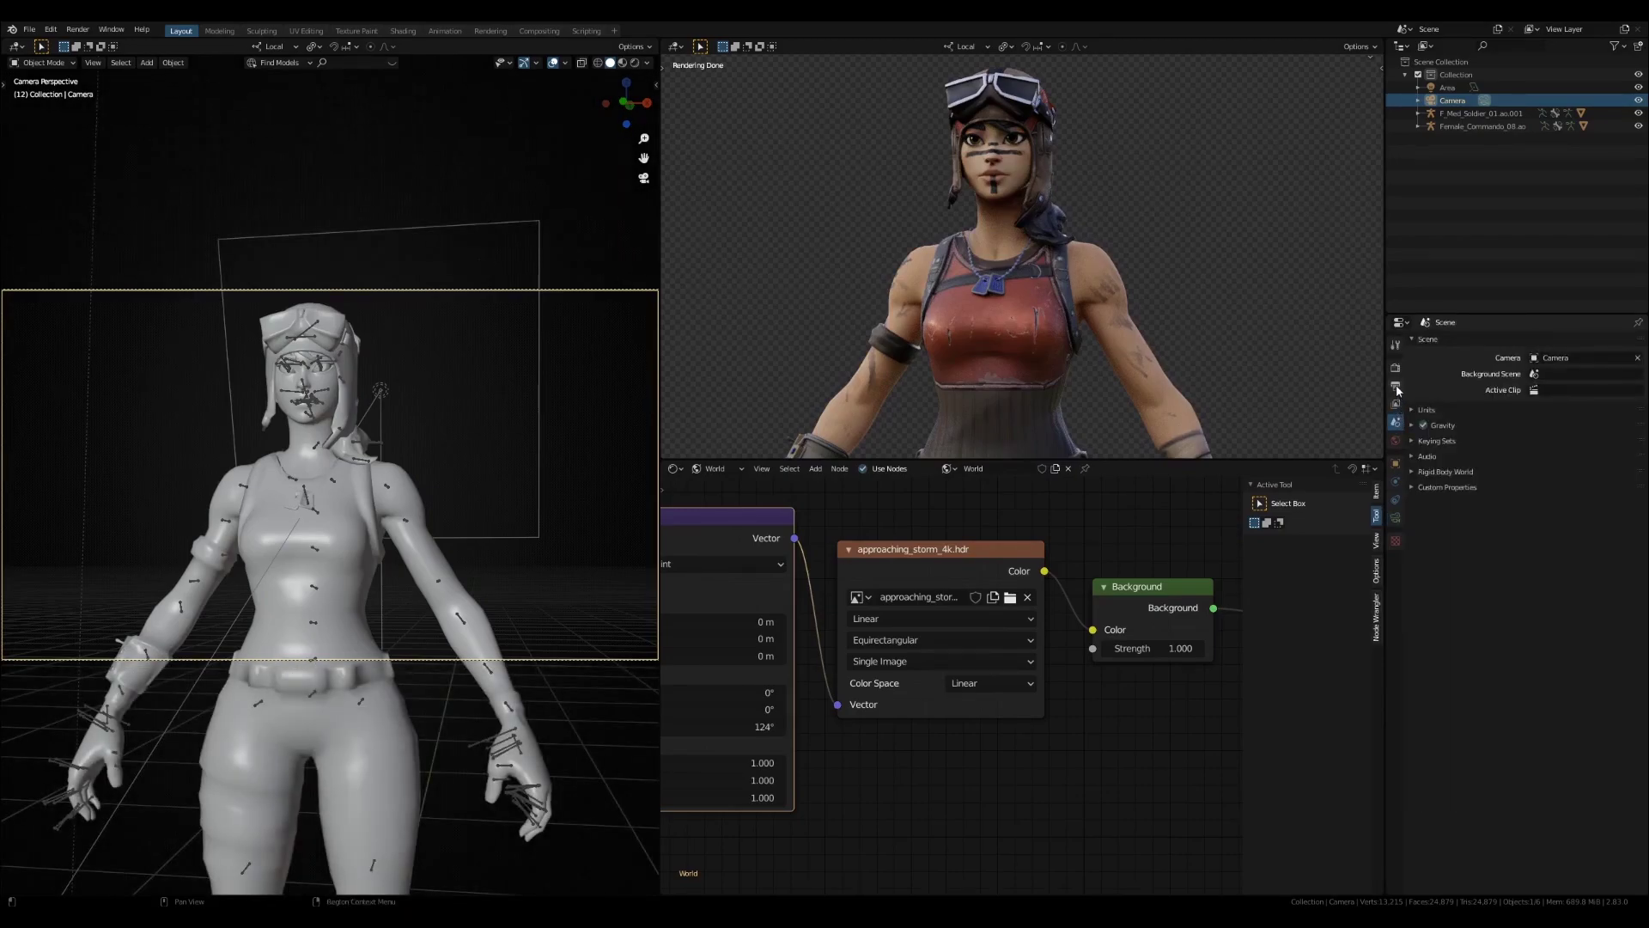
pyautogui.click(1396, 386)
pyautogui.click(1584, 426)
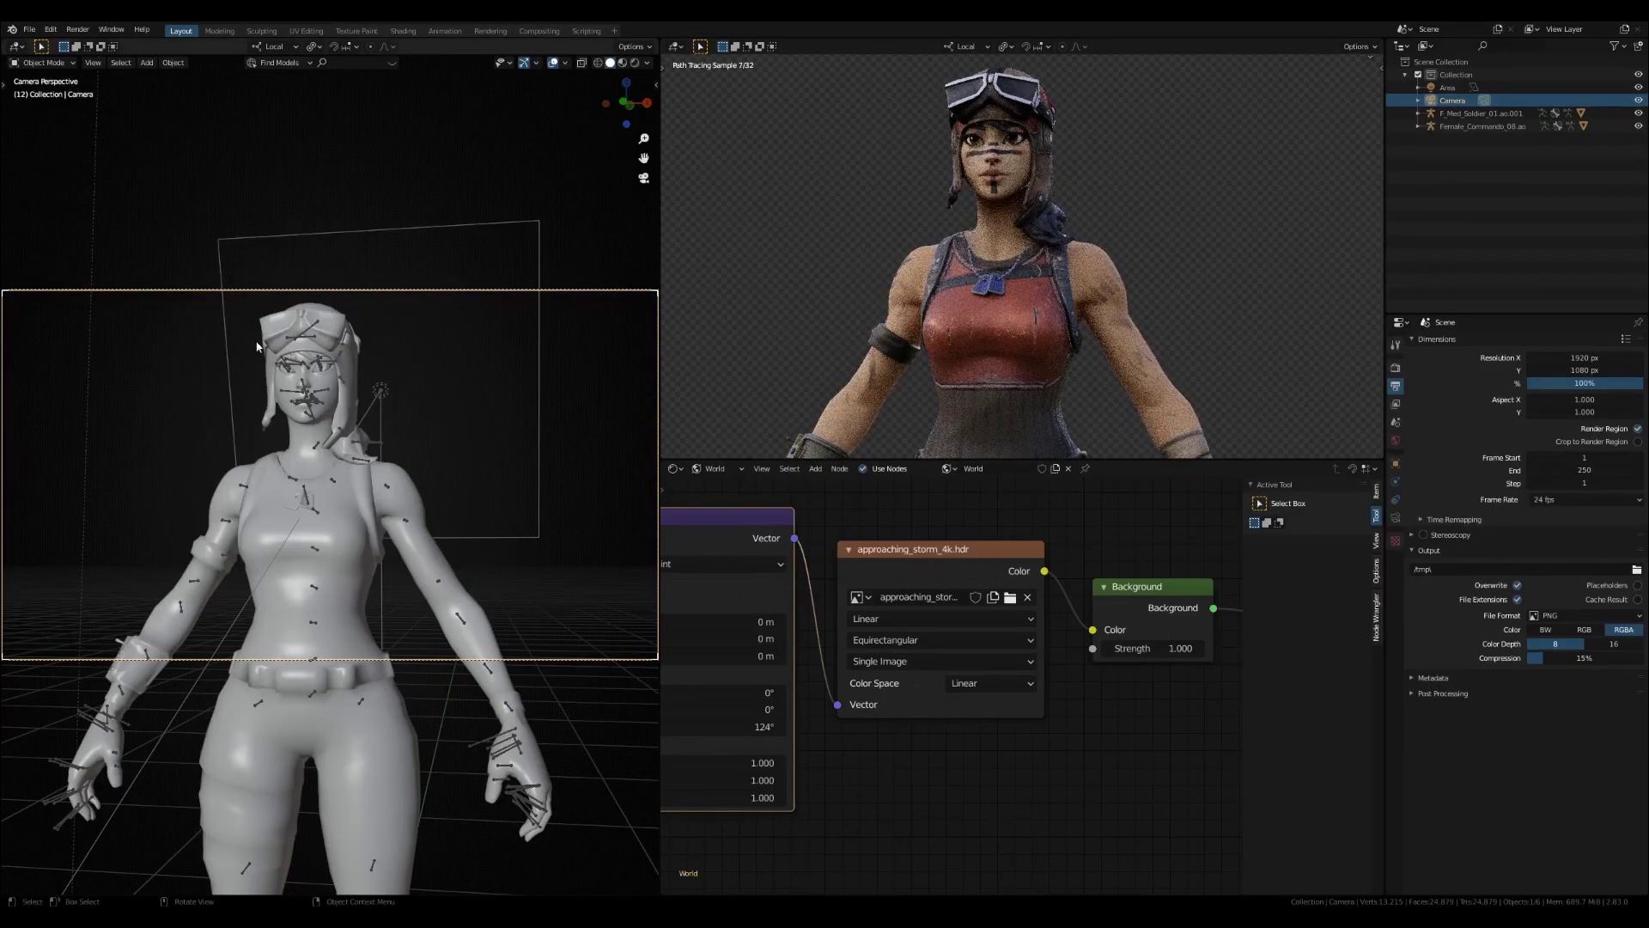
pyautogui.press('n')
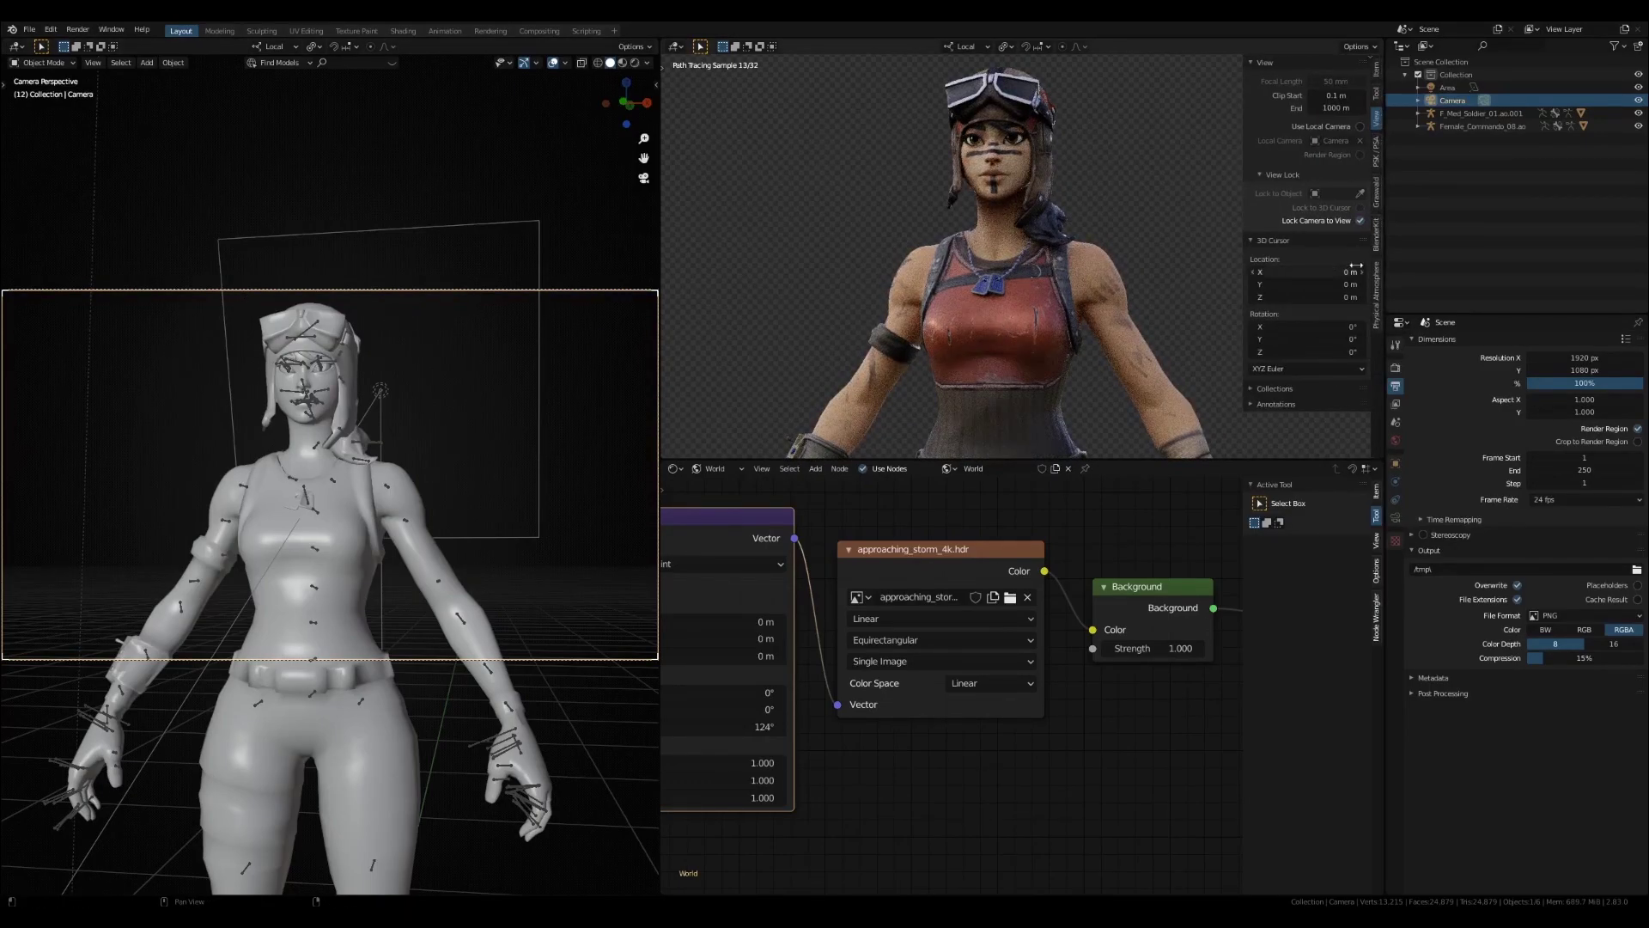
pyautogui.press('n')
pyautogui.scroll(-3, 1004, 213)
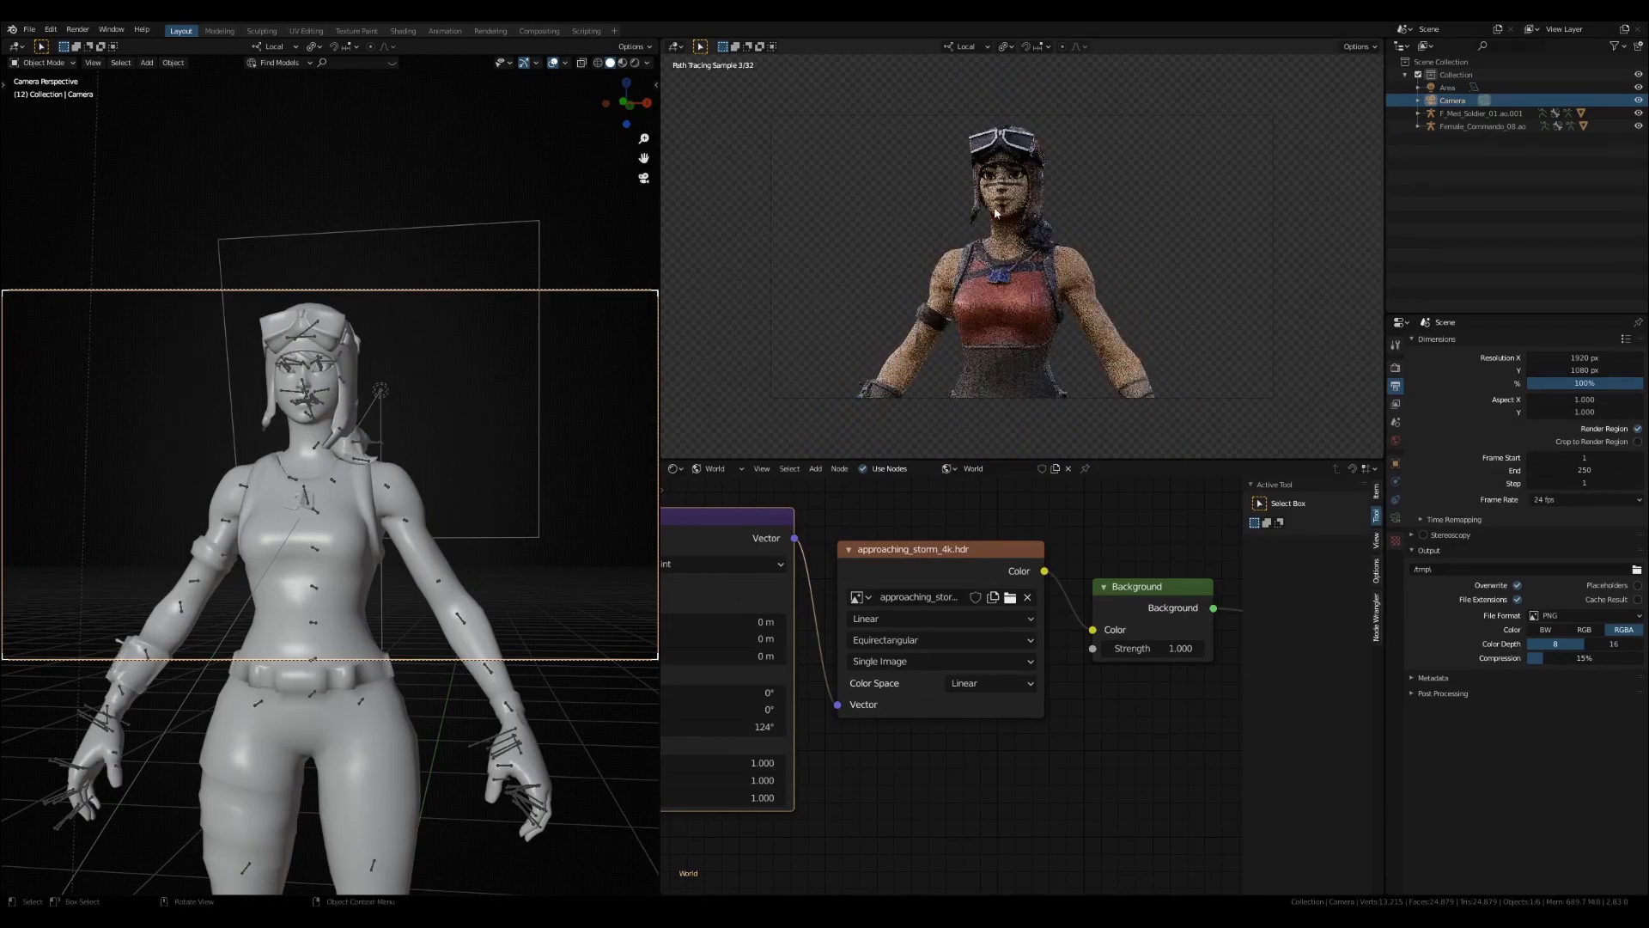
pyautogui.scroll(2, 1023, 254)
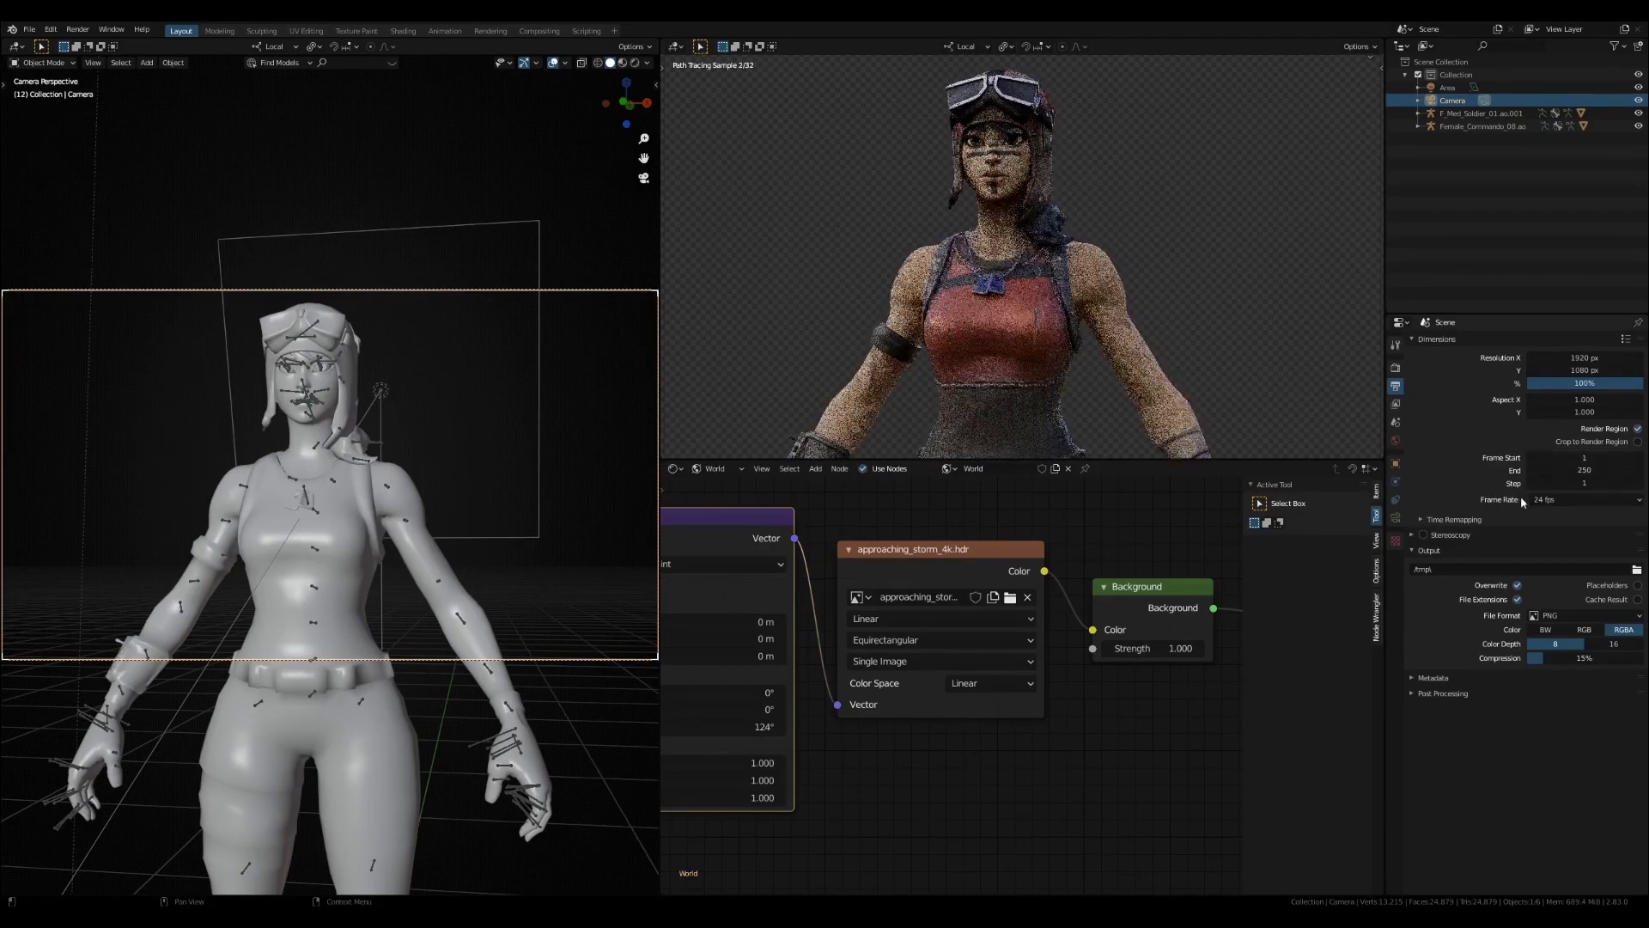
pyautogui.click(1638, 428)
# Raise the camera's passepartout opacity until the area outside the frame is solid black
pyautogui.click(1396, 517)
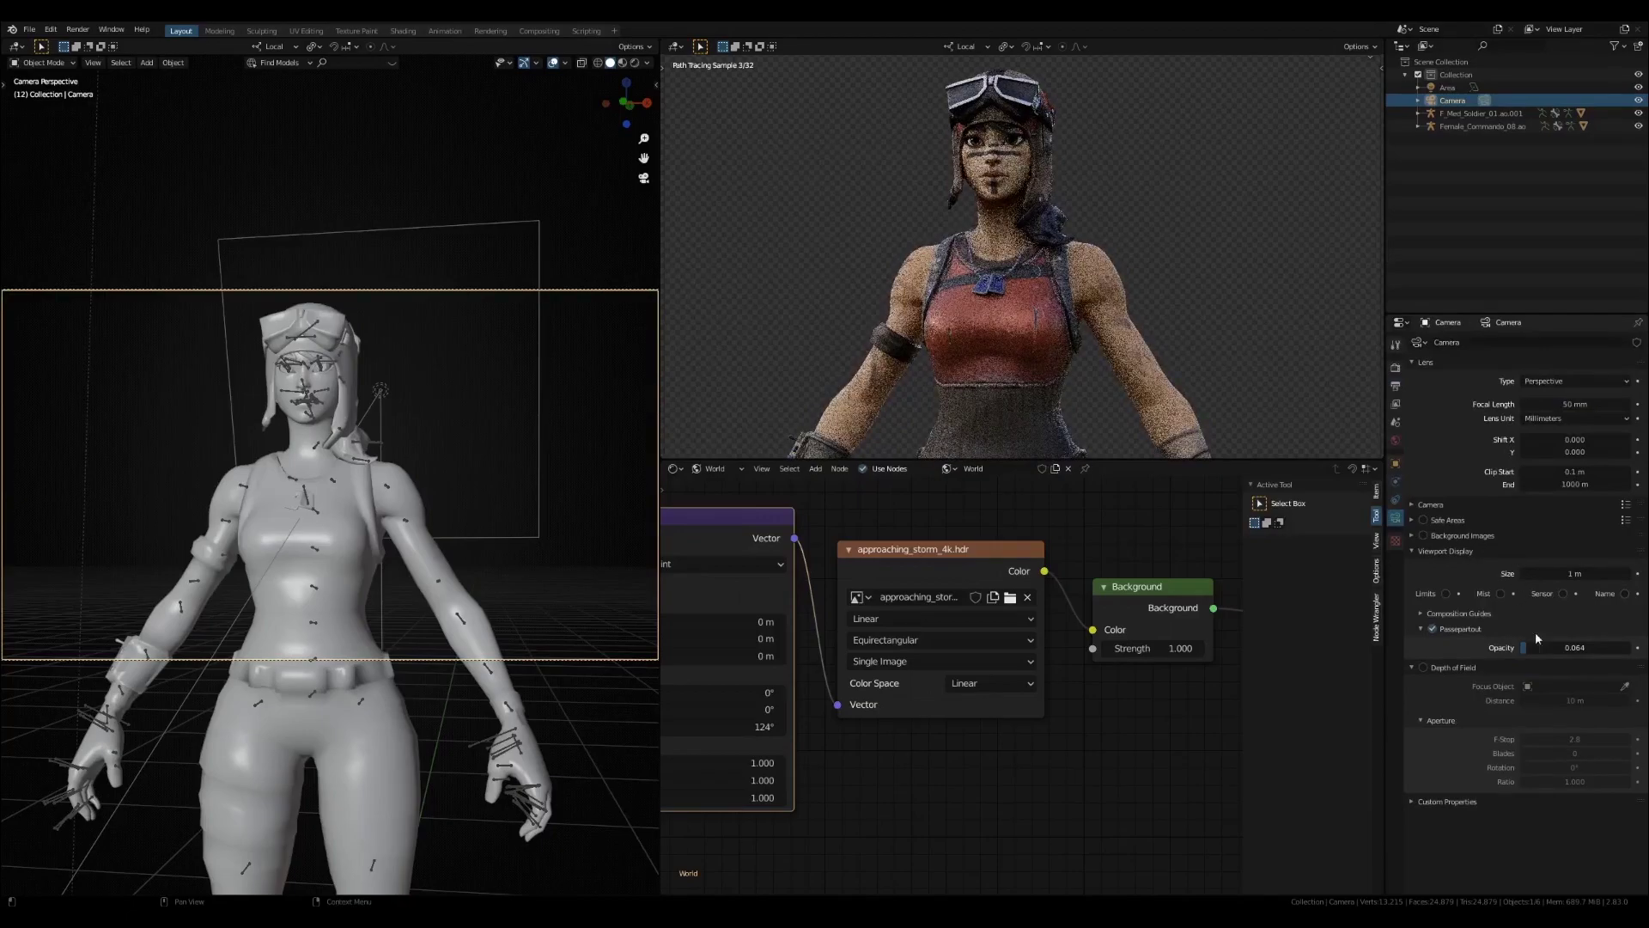
pyautogui.moveTo(1574, 648); pyautogui.dragTo(1632, 648)
# Select the area light behind the character and change its shape to Disk
pyautogui.moveTo(300, 366); pyautogui.dragTo(348, 397, button='middle')
pyautogui.click(425, 320)
pyautogui.scroll(-3, 348, 397)
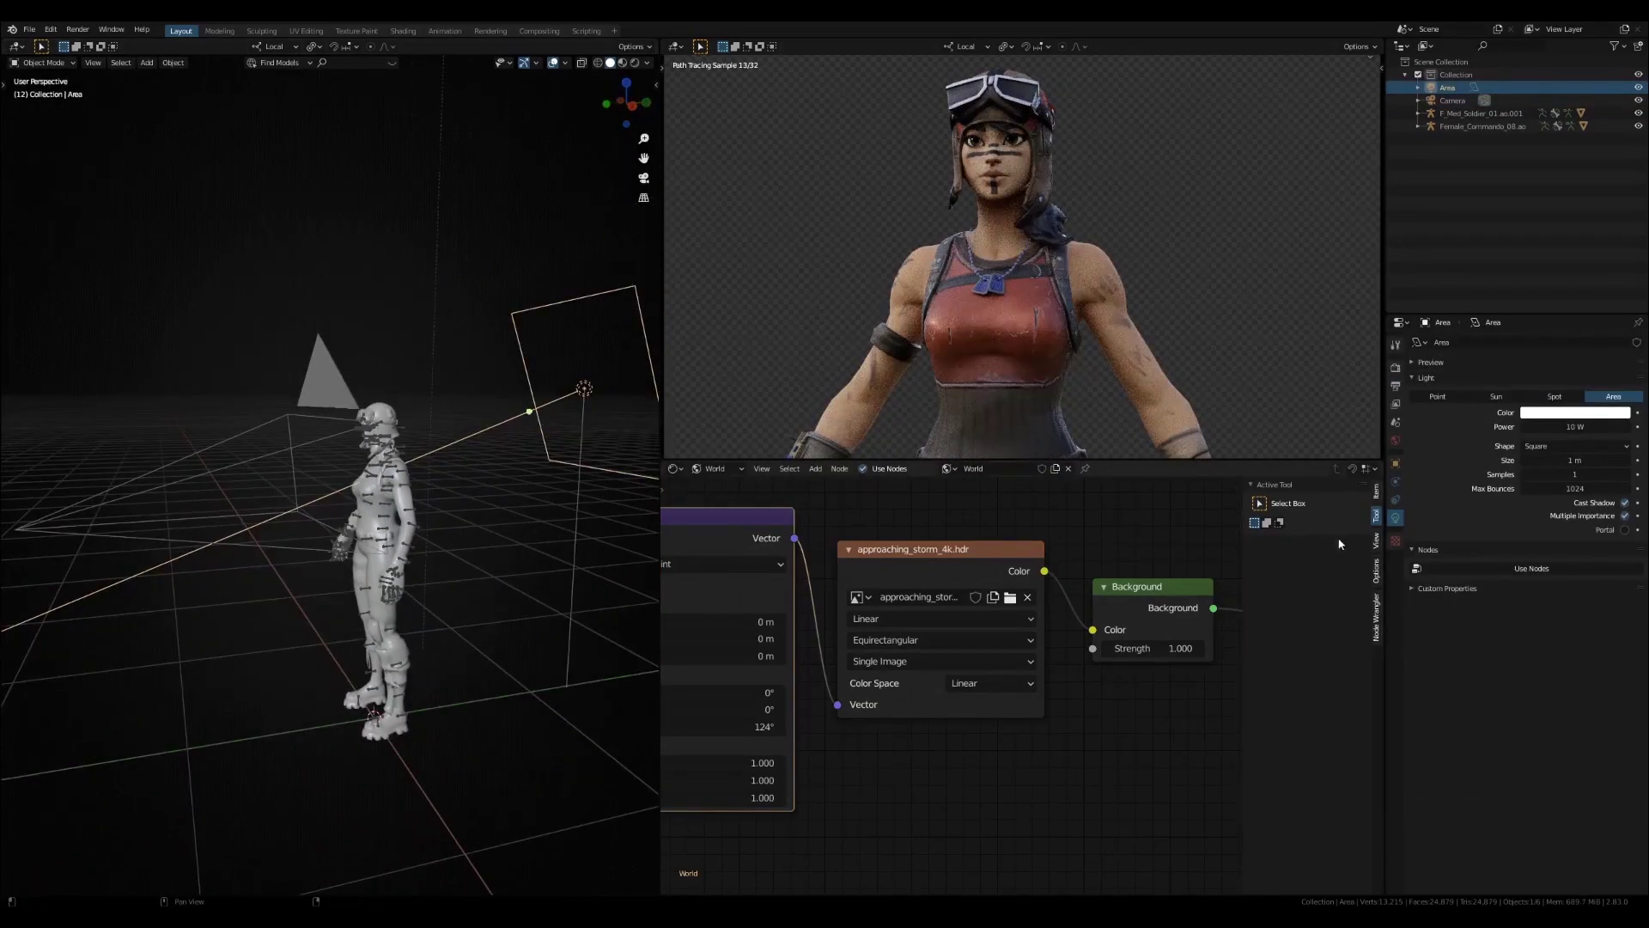
pyautogui.click(1549, 447)
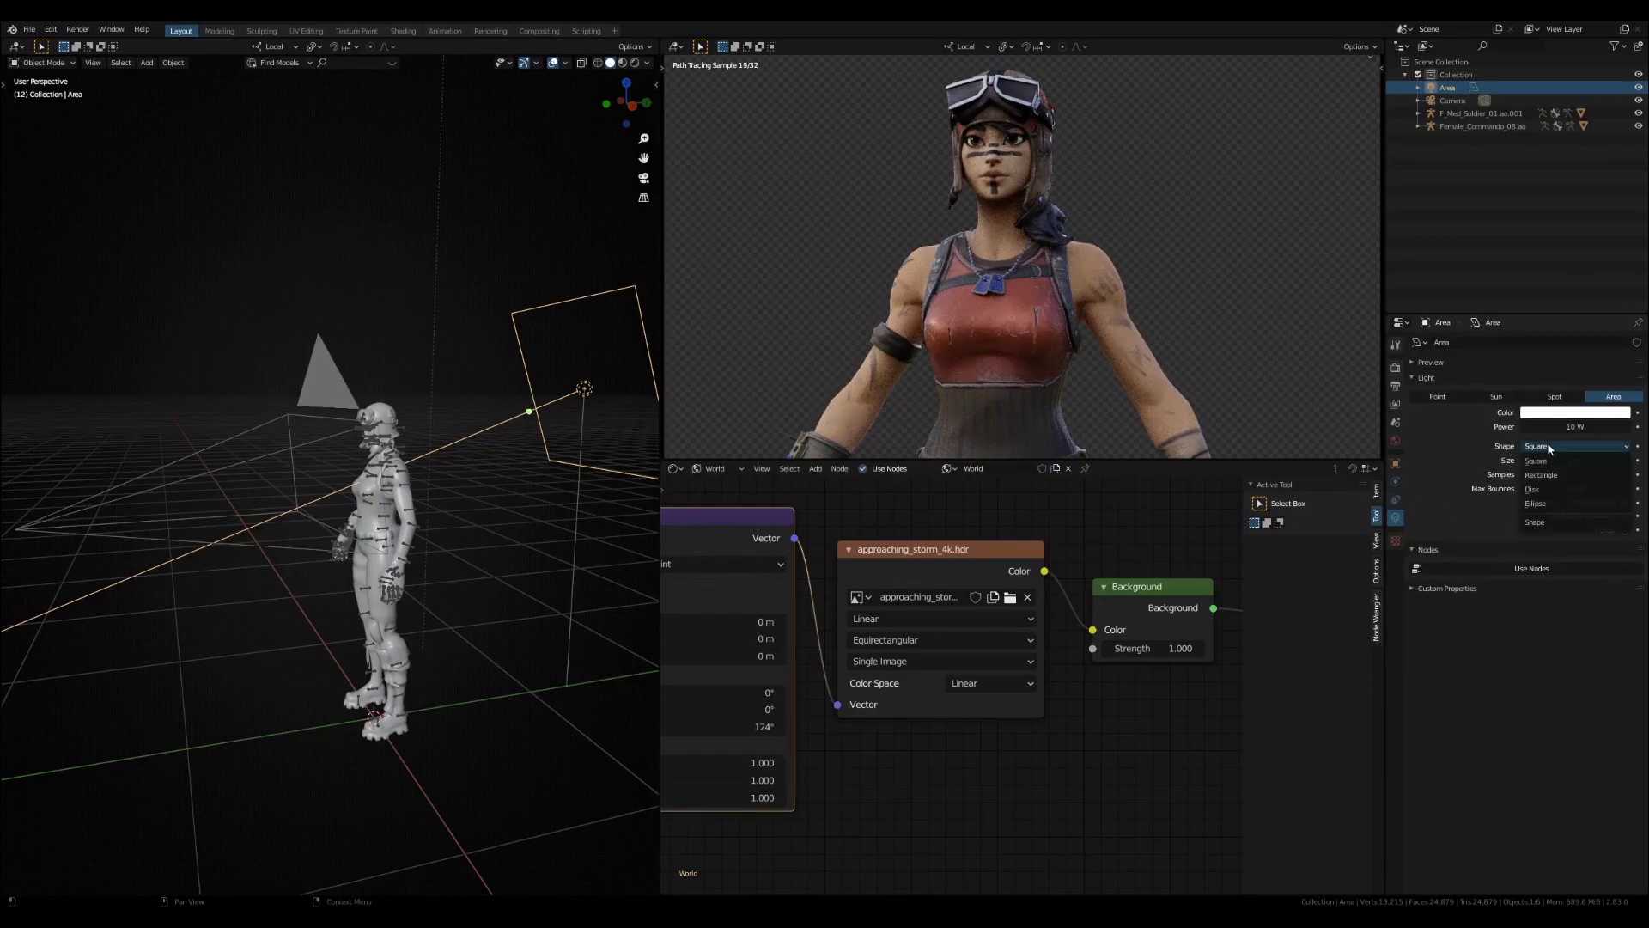
pyautogui.click(1531, 489)
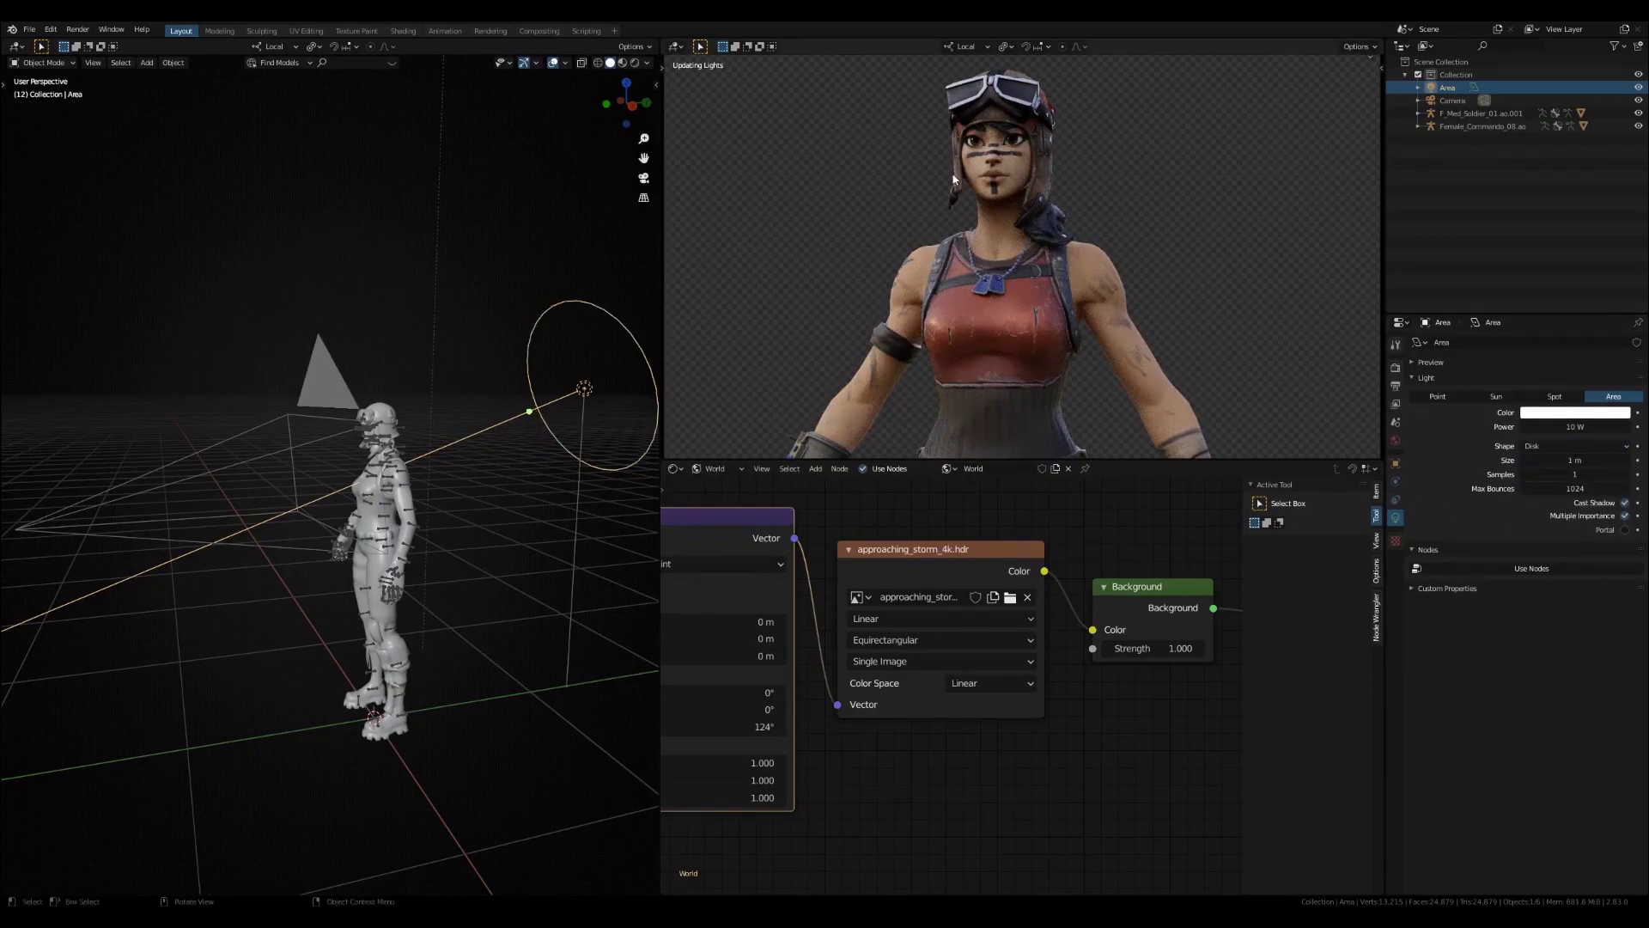
# Look through the camera and reframe the shot on the character's head and torso from a slightly turned angle
pyautogui.click(607, 103)
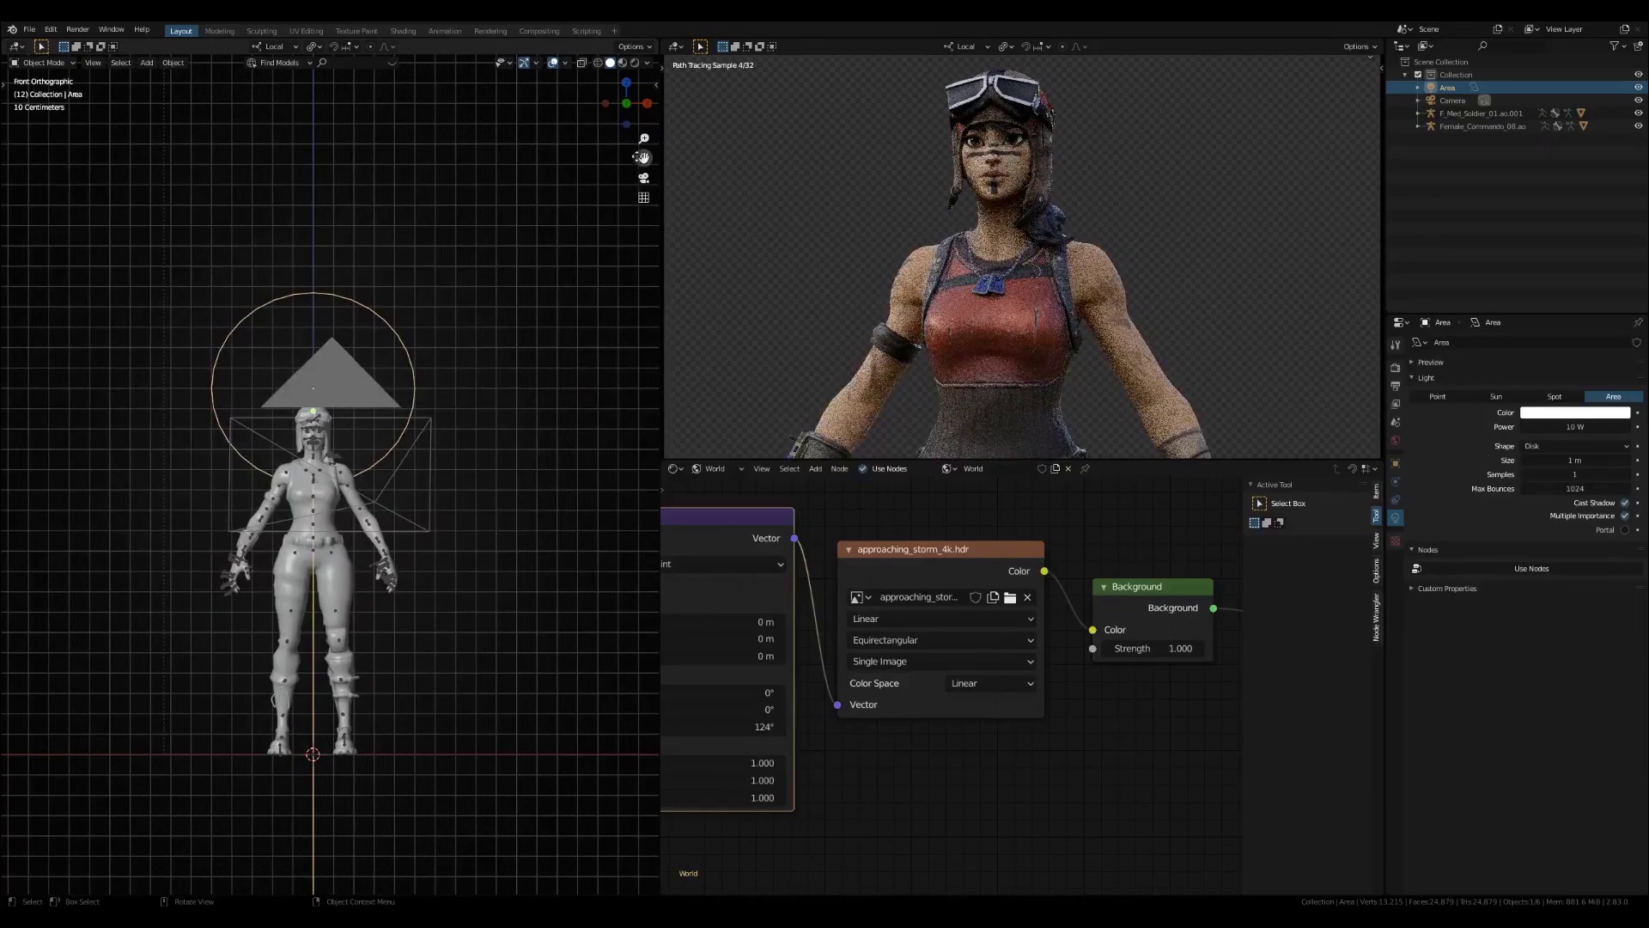
pyautogui.click(643, 197)
pyautogui.scroll(-2, 400, 291)
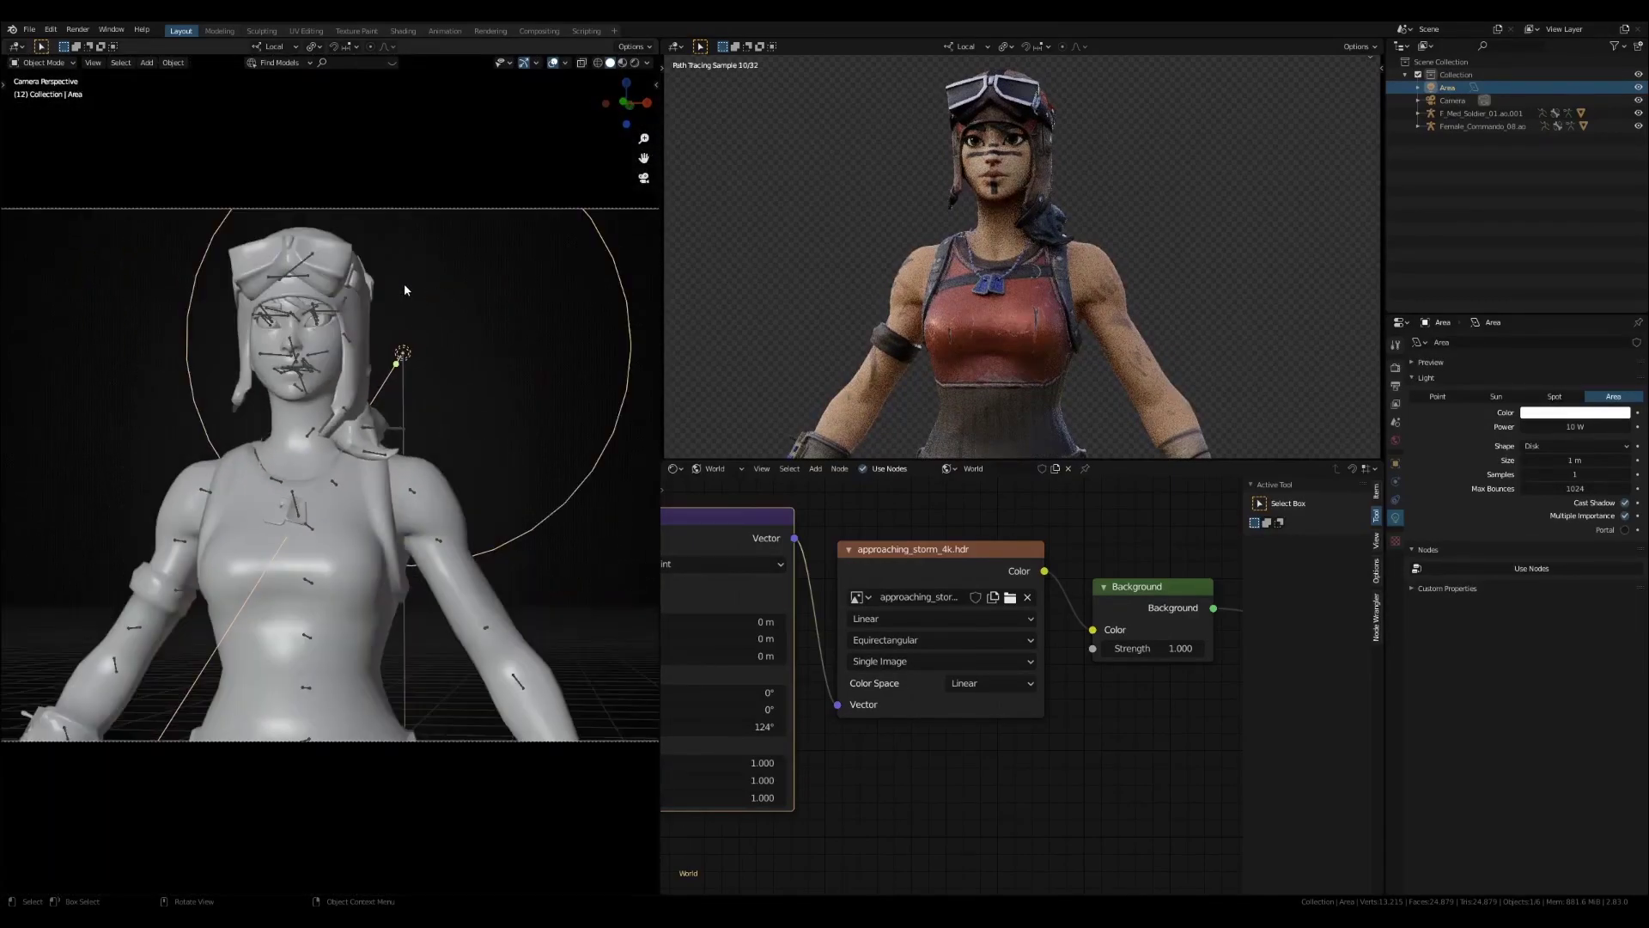
pyautogui.scroll(-1, 404, 291)
pyautogui.scroll(-3, 902, 201)
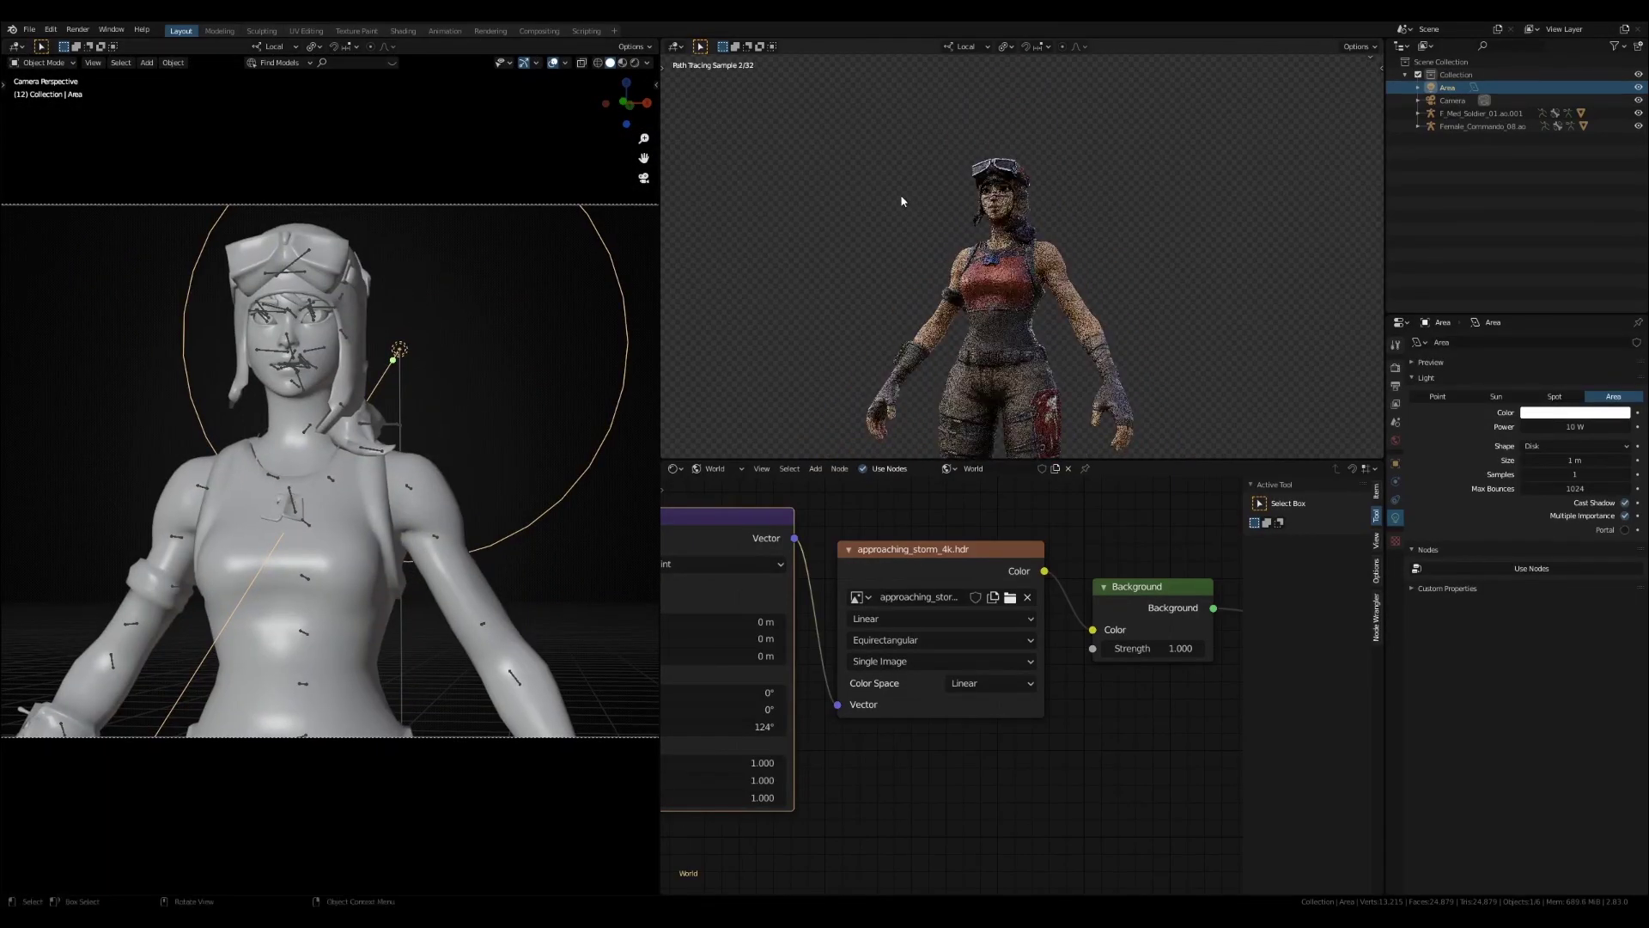
pyautogui.scroll(4, 902, 201)
pyautogui.scroll(-1, 902, 202)
pyautogui.press('n')
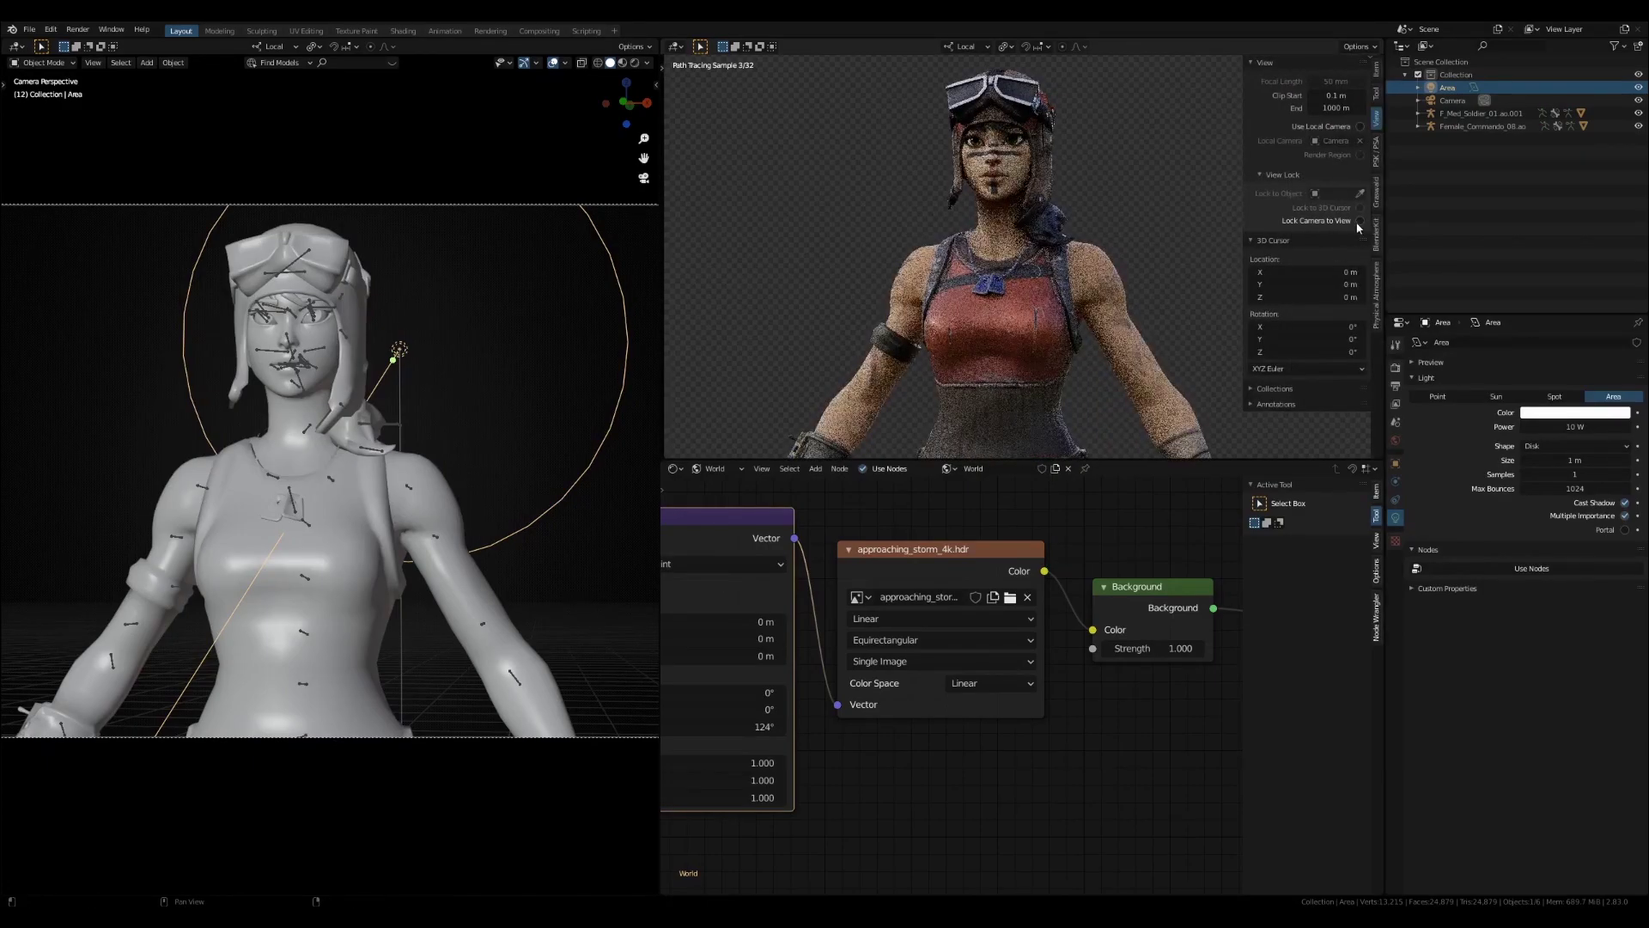
pyautogui.press('n')
pyautogui.scroll(2, 1015, 305)
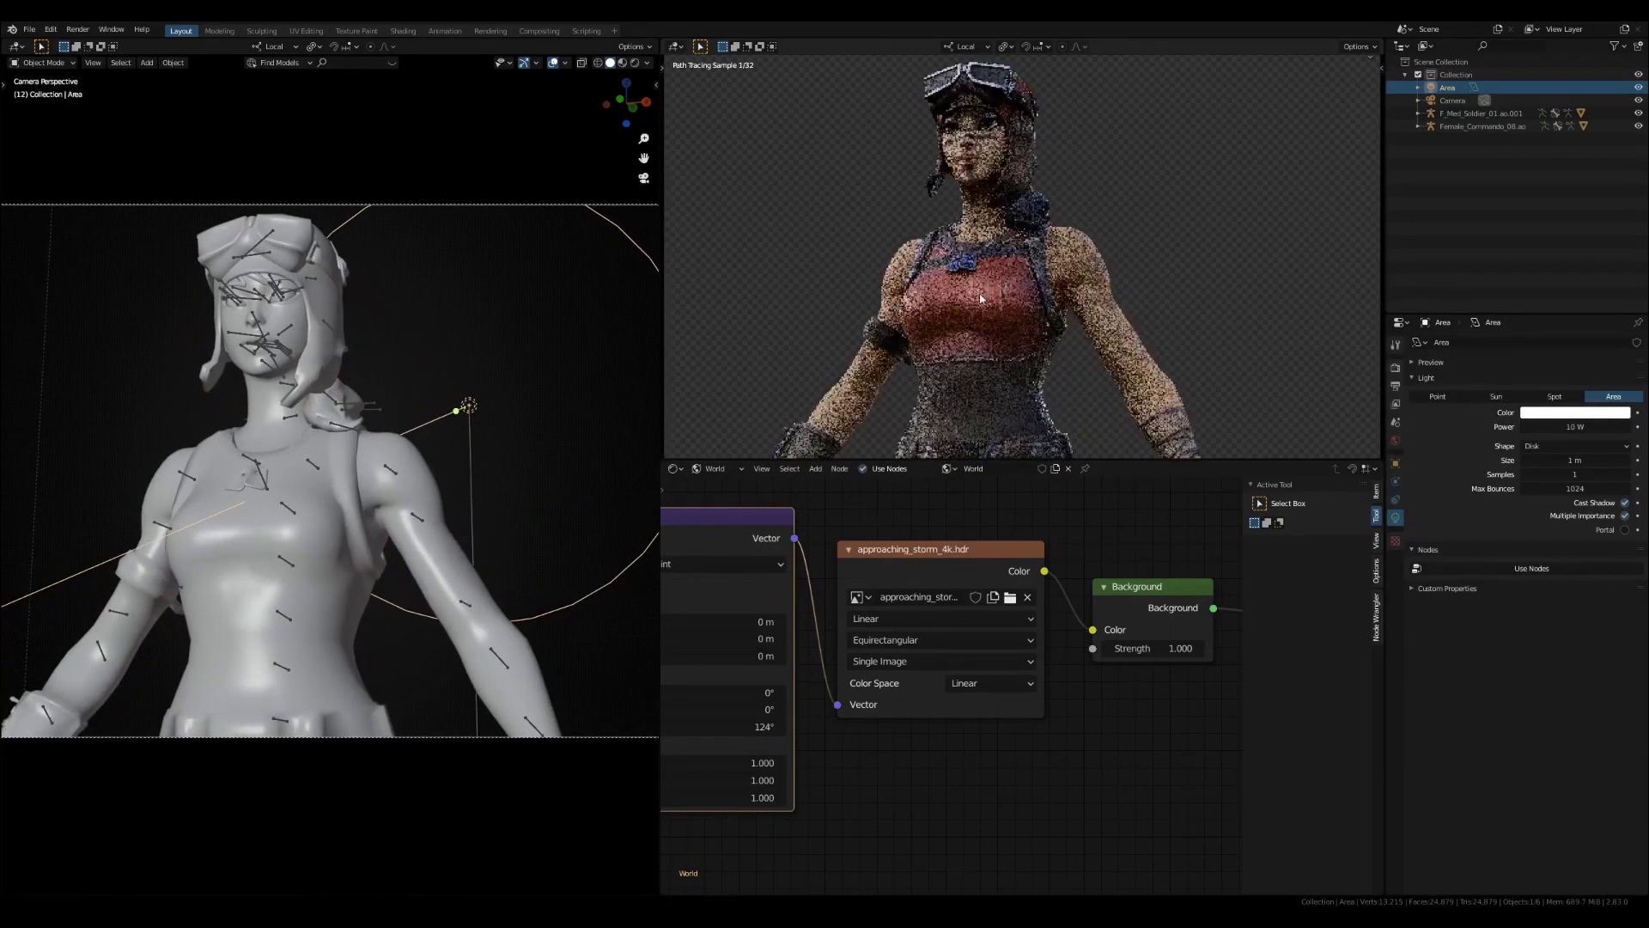
pyautogui.scroll(2, 1021, 301)
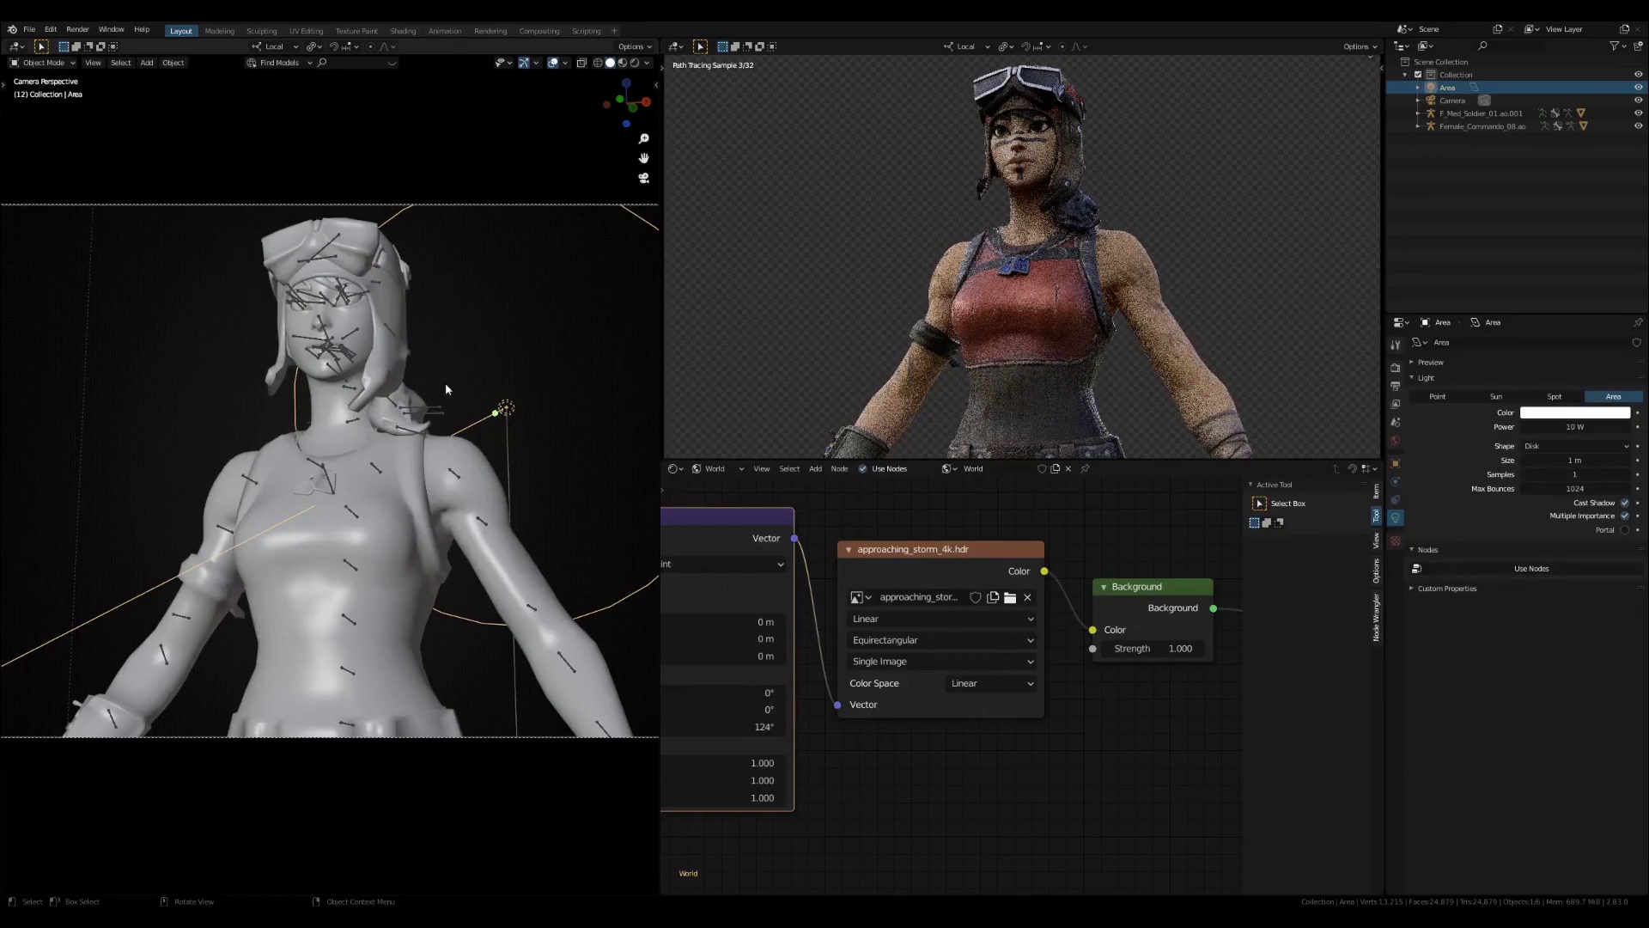
# Move the disk light behind the character to the left side of the camera frame and rotate it to aim across the body
pyautogui.press('g')
pyautogui.click(225, 368)
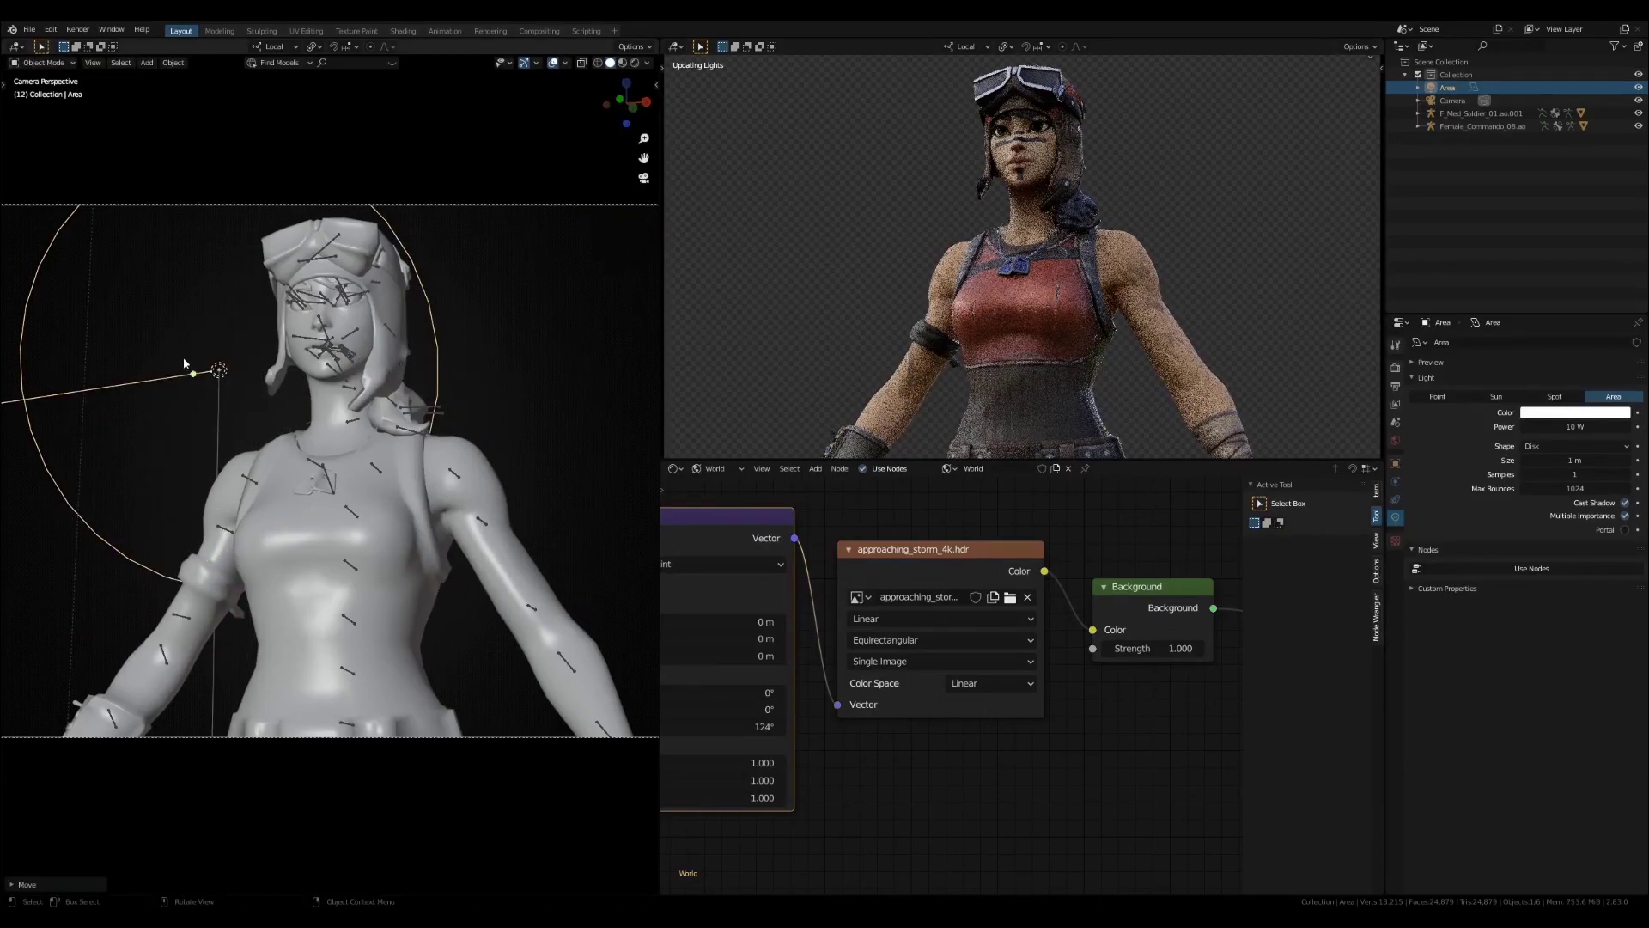
pyautogui.press('r')
pyautogui.press('r')
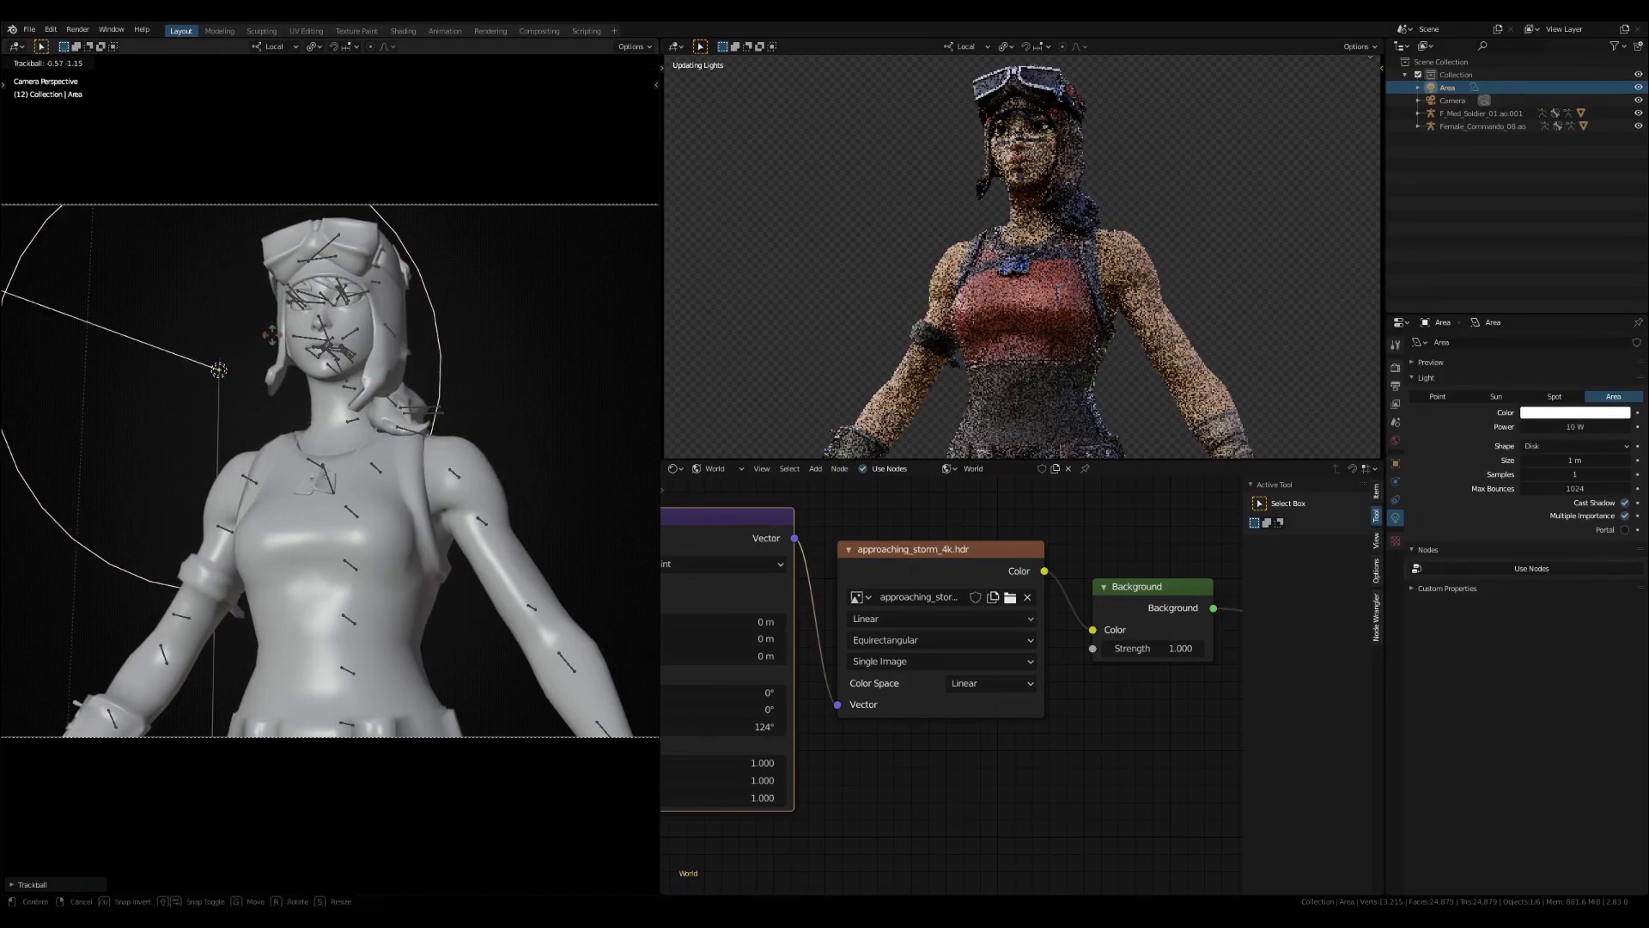
pyautogui.click(273, 335)
pyautogui.click(277, 340)
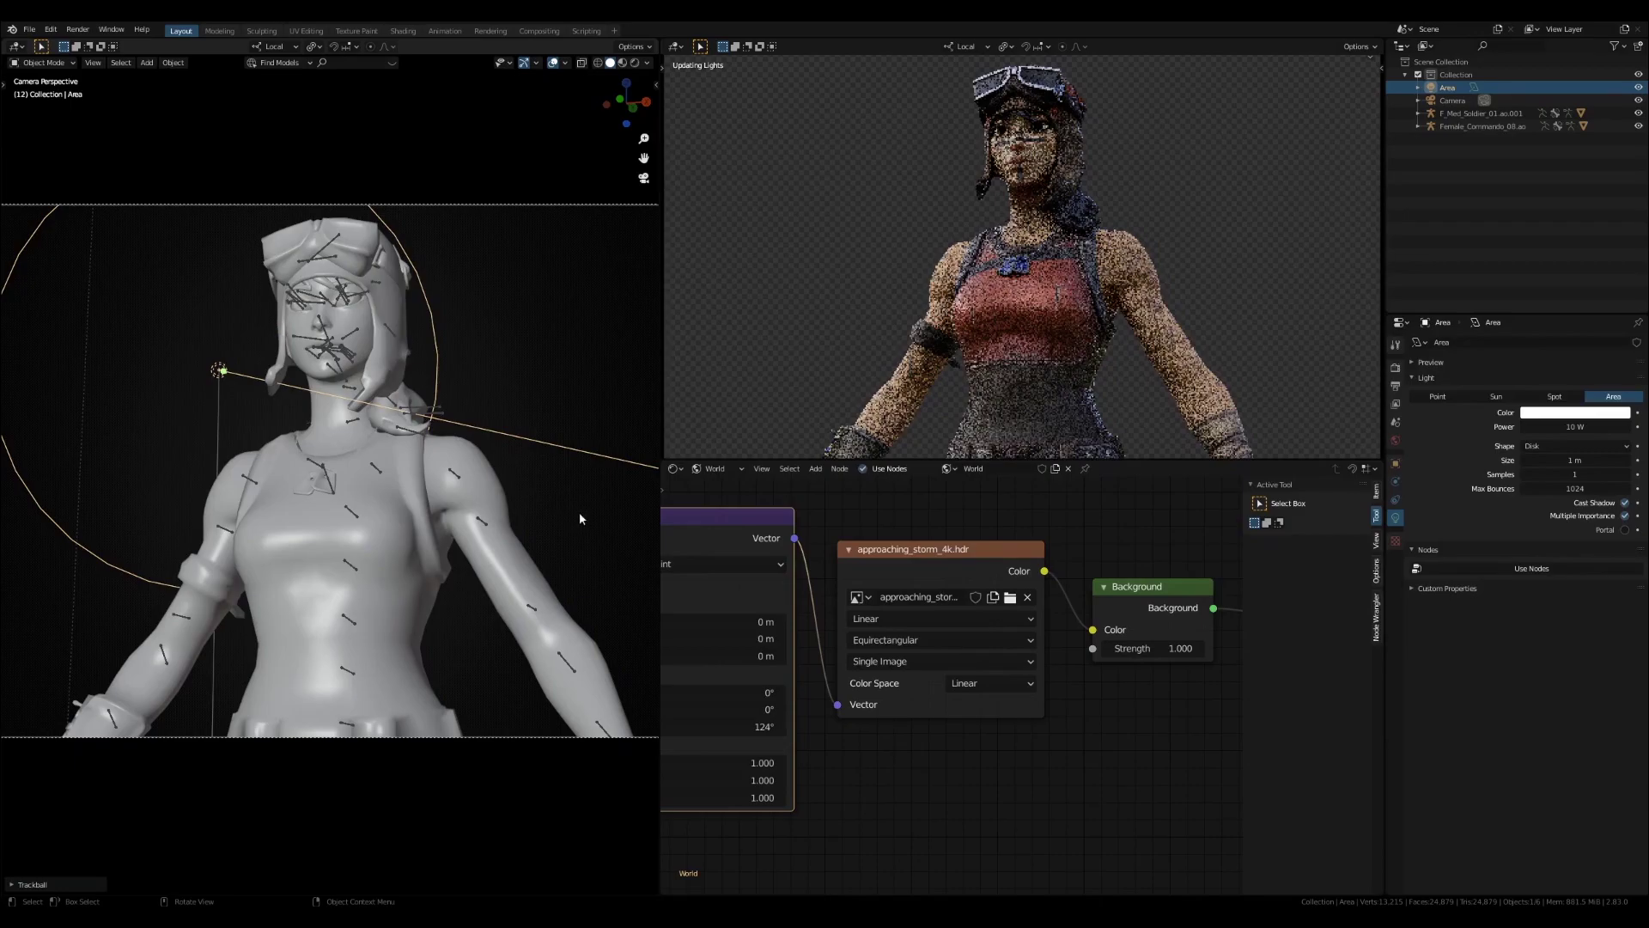
pyautogui.press('g')
pyautogui.click(223, 391)
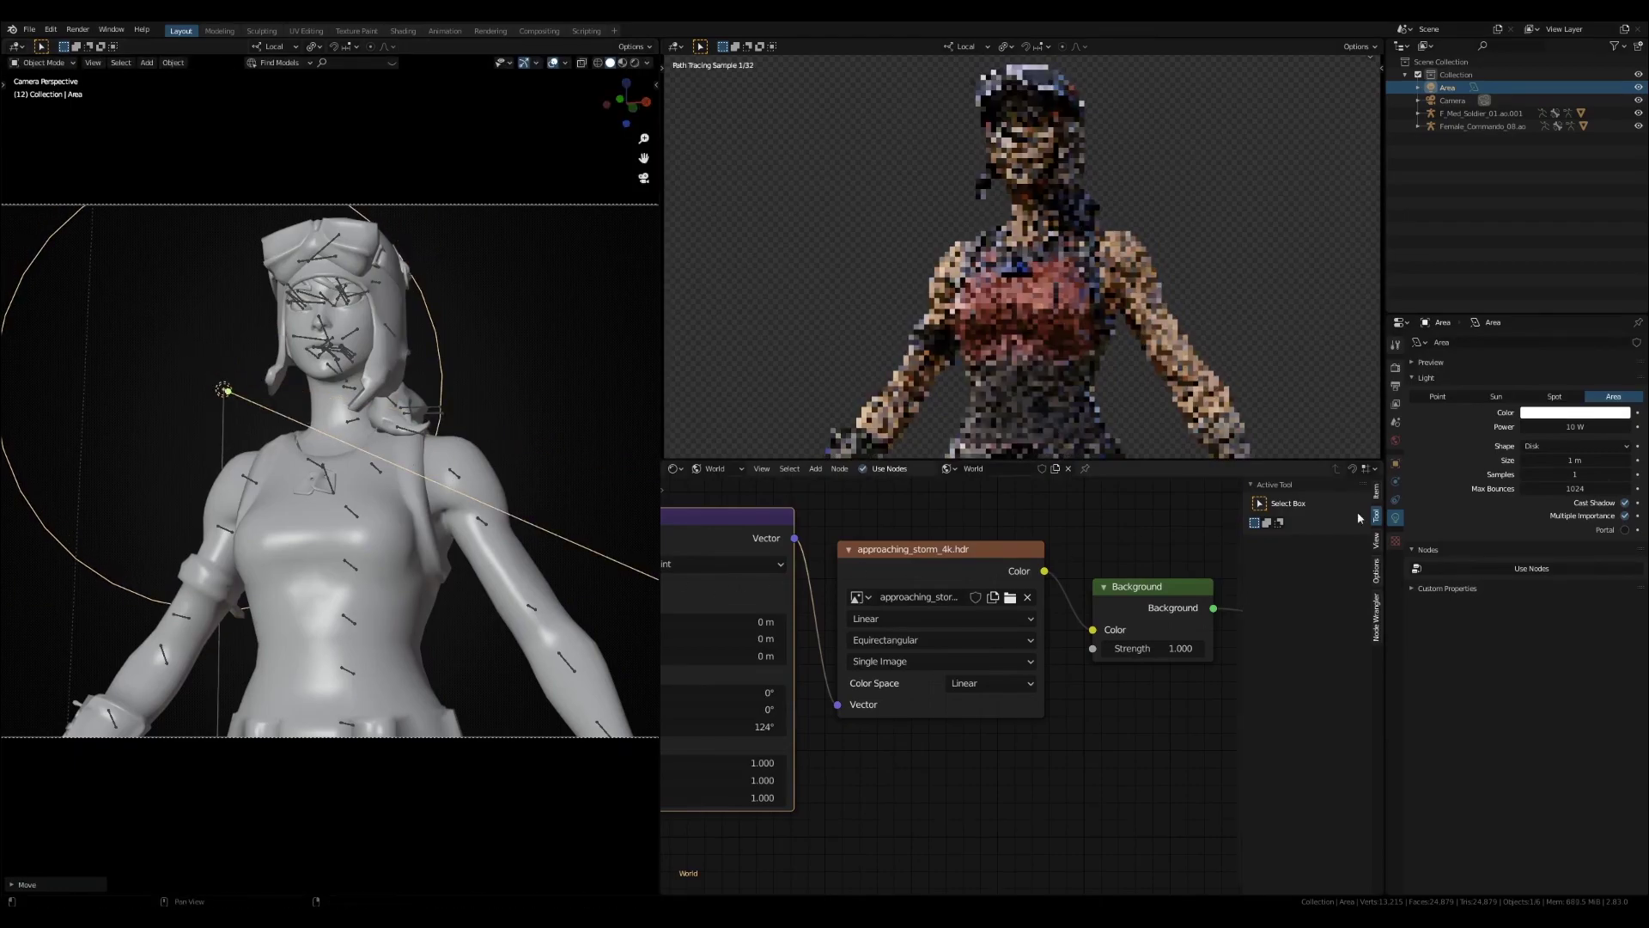
# Scale the disk light down to less than half its size, set its power to 33.3 W and nudge its position
pyautogui.press('s')
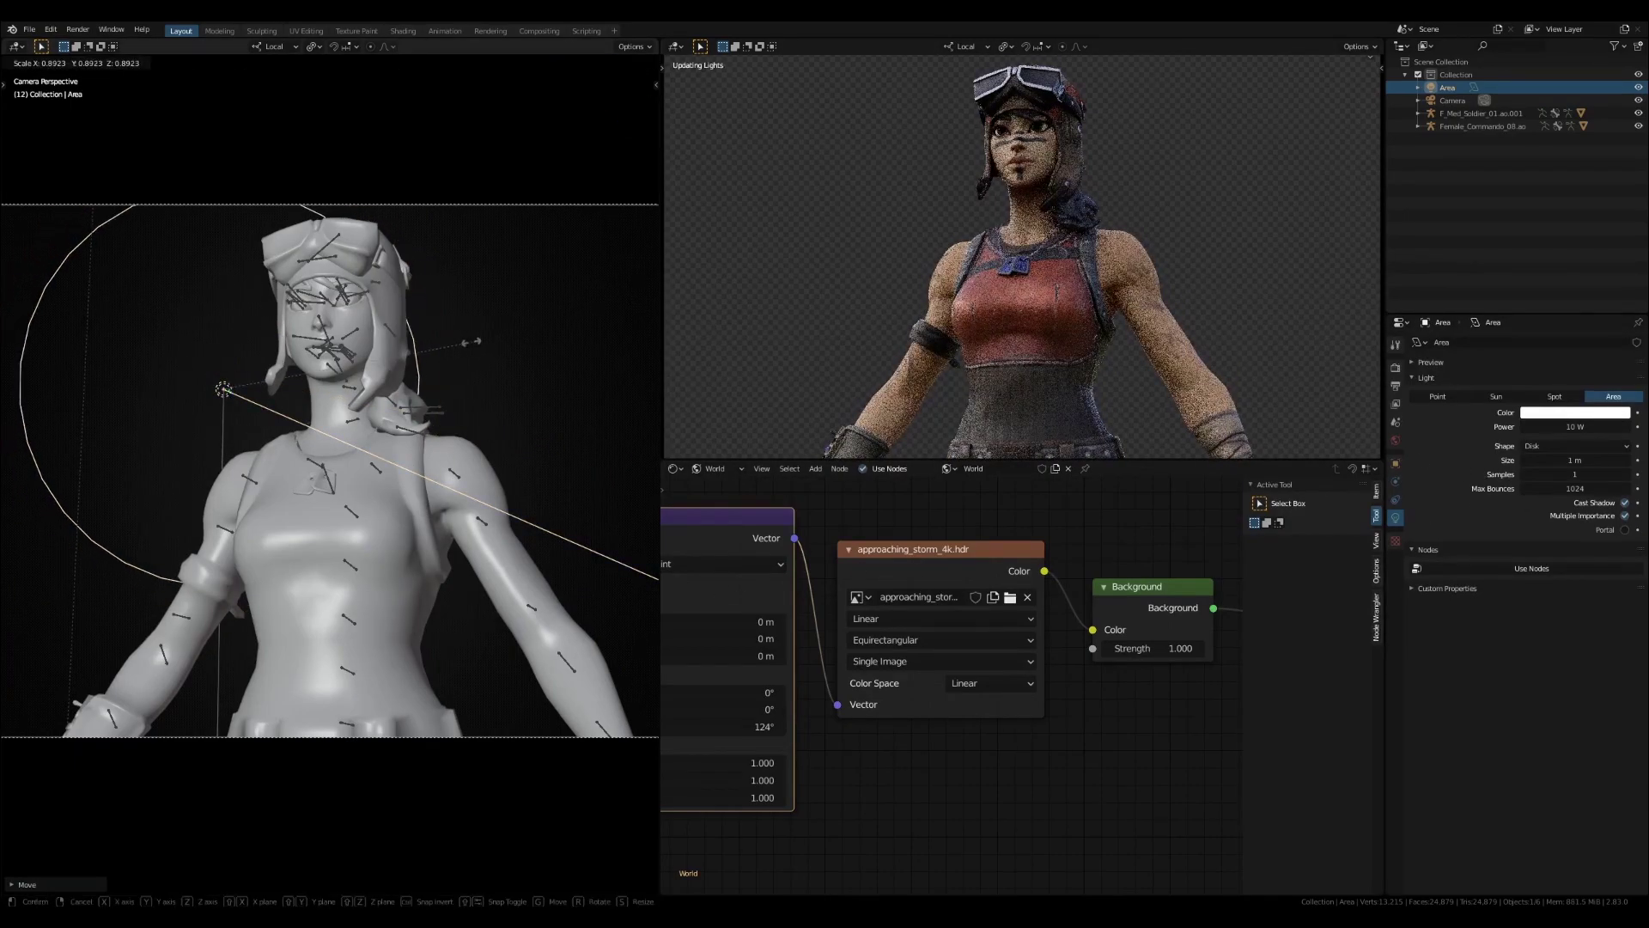
pyautogui.press('Return')
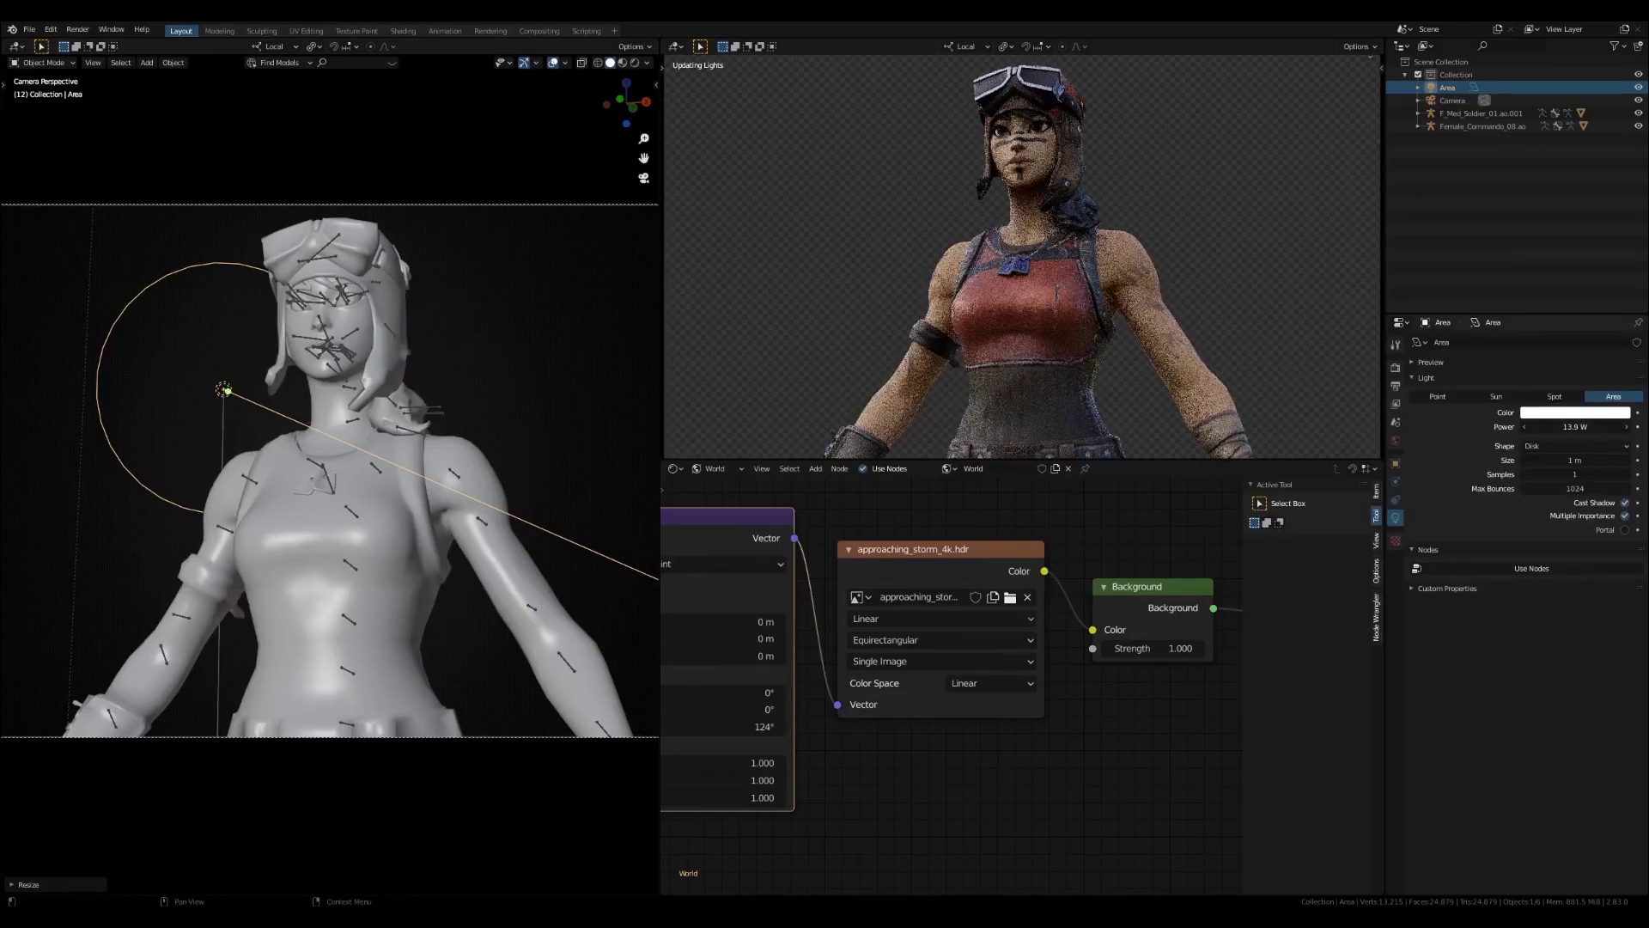
pyautogui.moveTo(1575, 427); pyautogui.dragTo(1582, 427)
pyautogui.press('s')
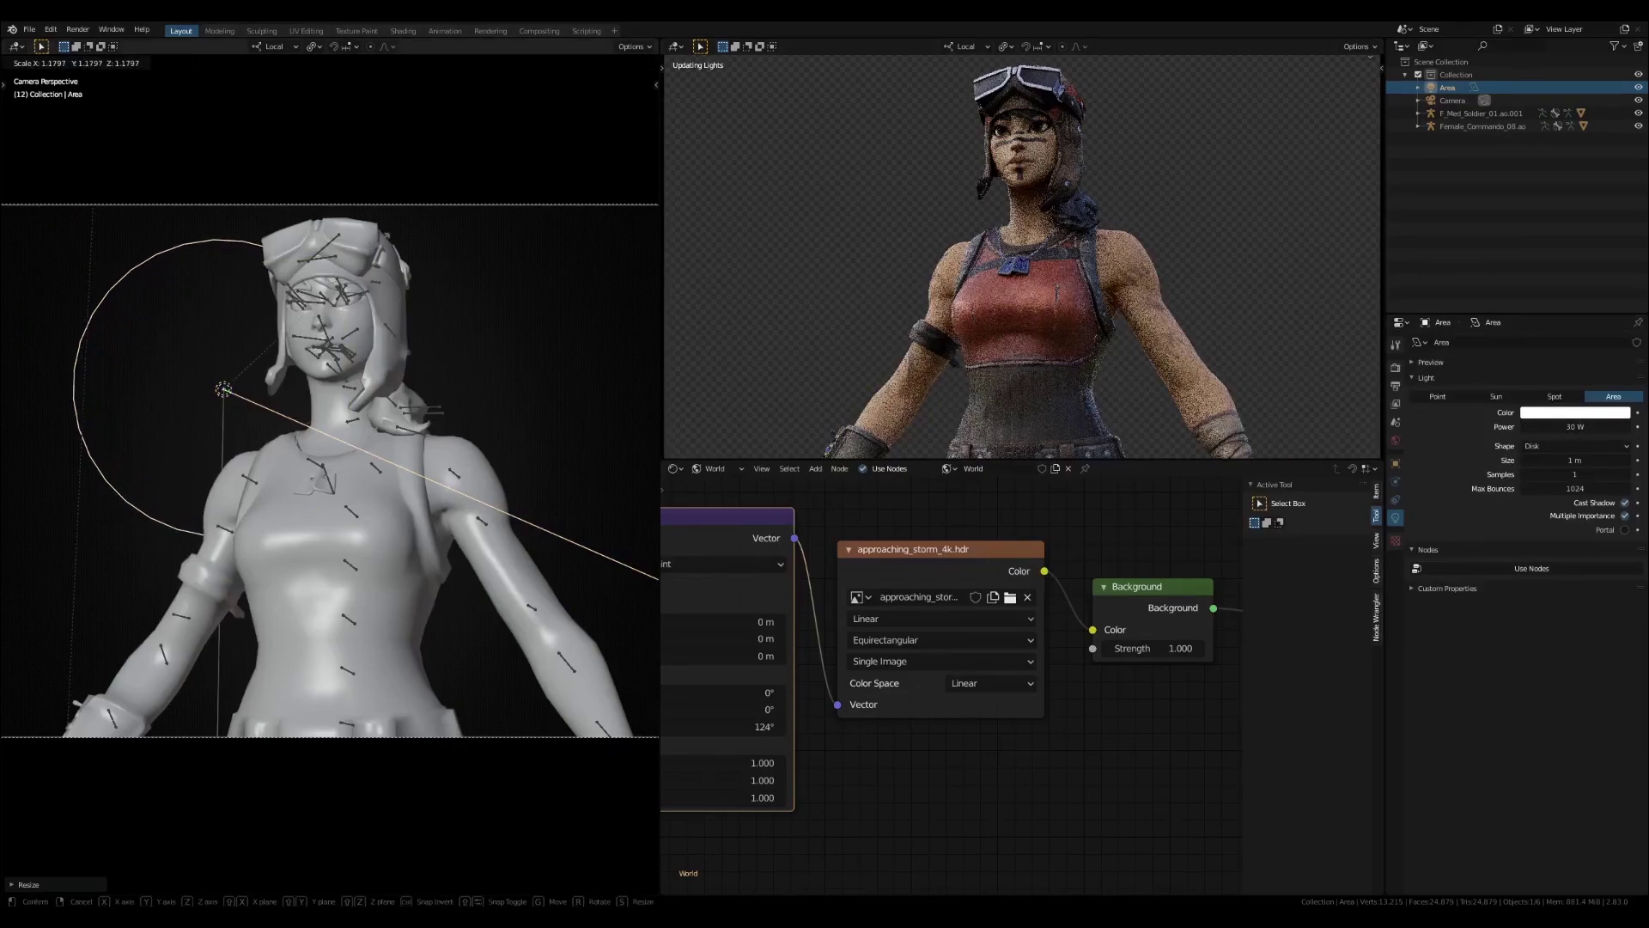
pyautogui.press('Return')
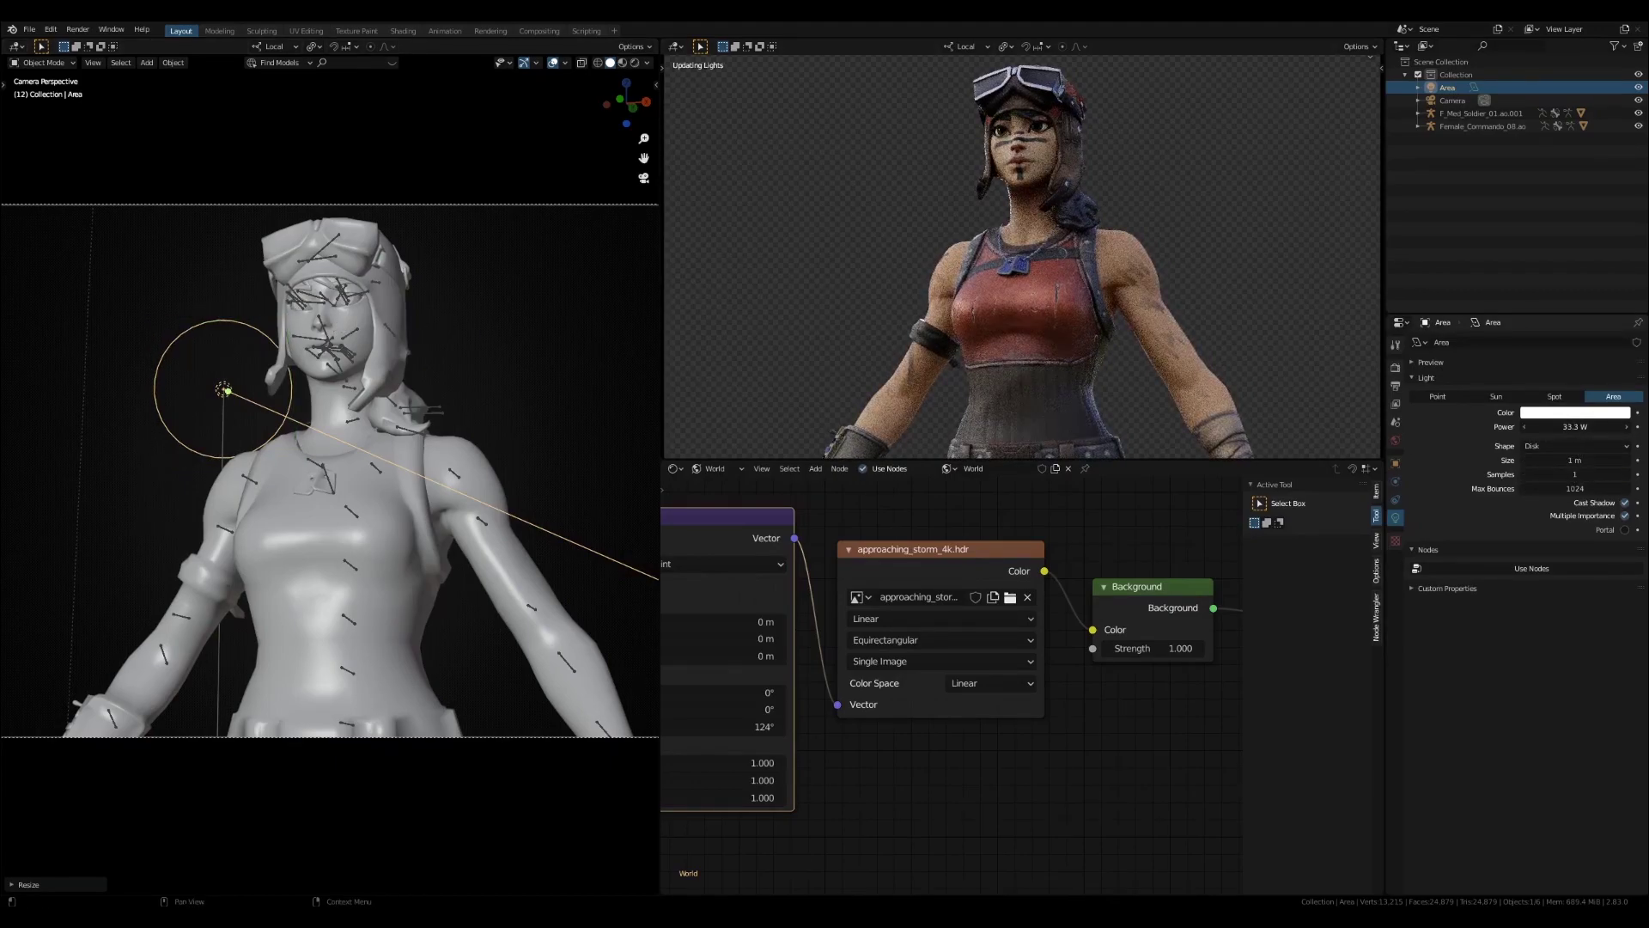
pyautogui.press('g')
pyautogui.click(356, 323)
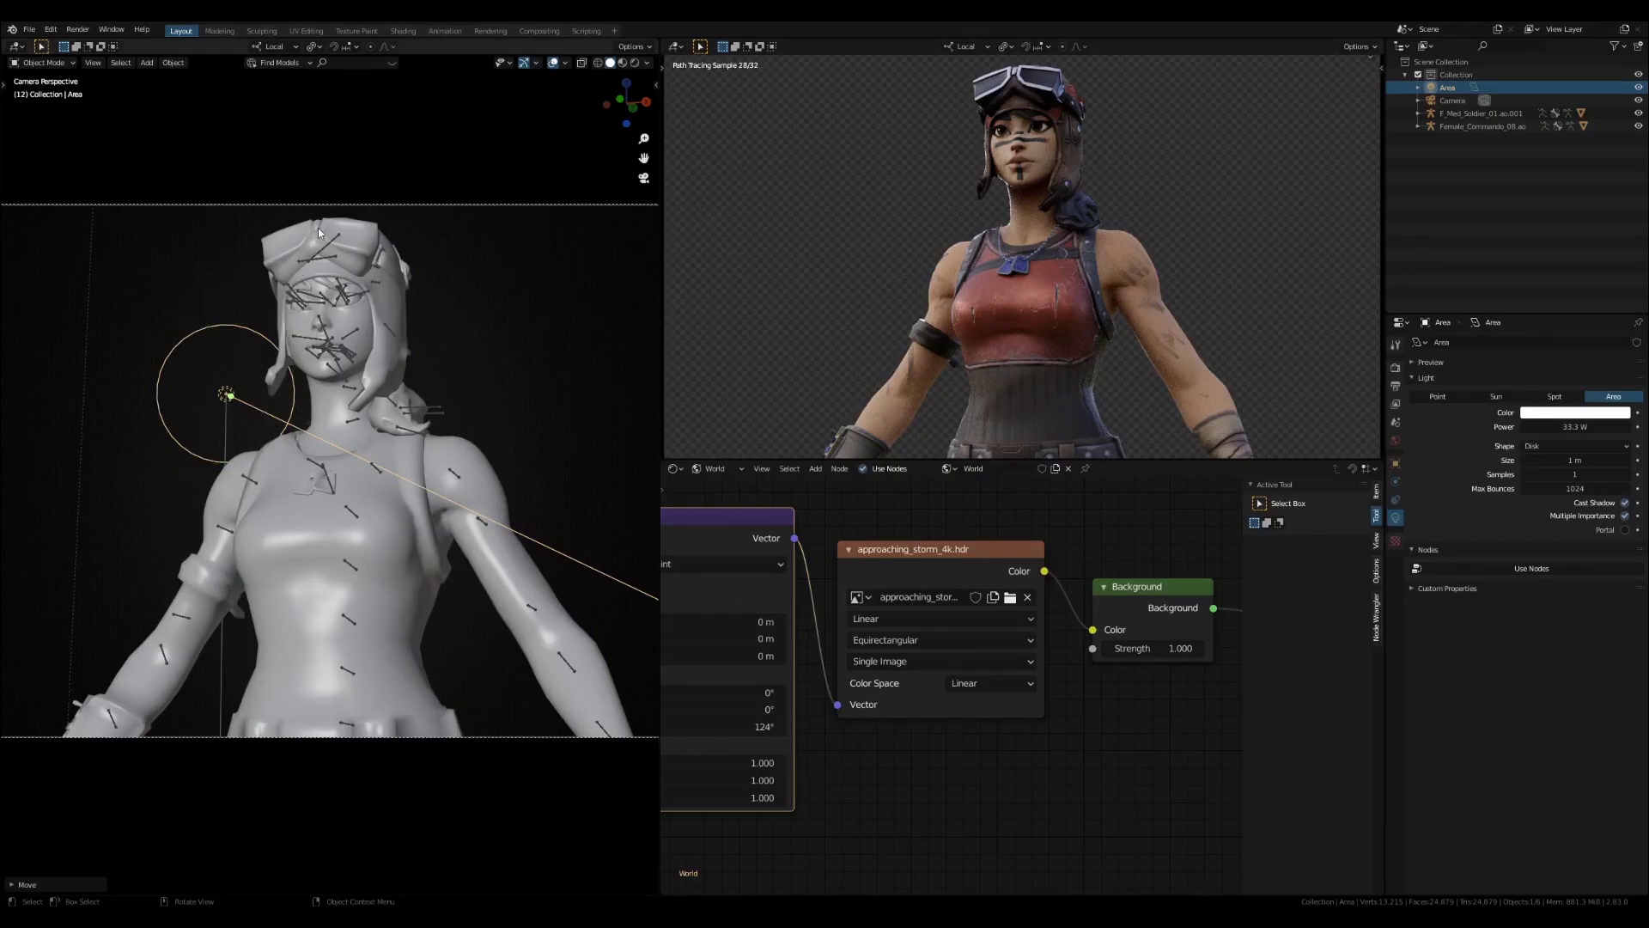
# Duplicate the disk light twice, placing the copies progressively lower along the left side of the frame and rotating each
pyautogui.hotkey('shift', 'd')
pyautogui.press('r')
pyautogui.press('r')
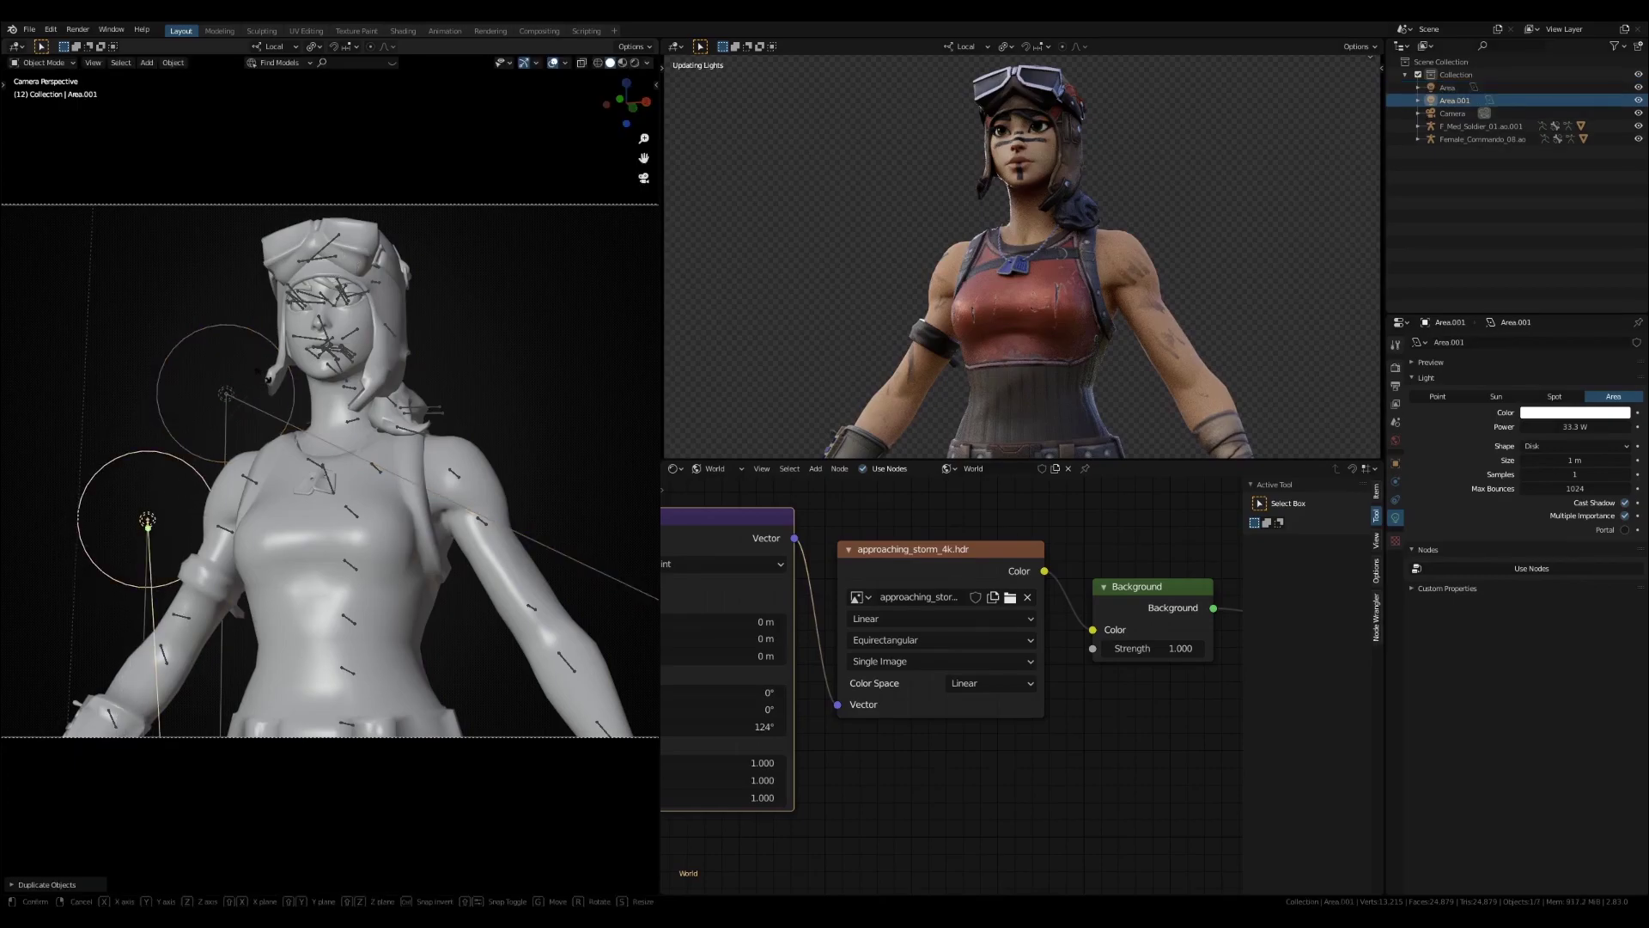
pyautogui.click(268, 375)
pyautogui.hotkey('shift', 'd')
pyautogui.press('r')
pyautogui.press('r')
pyautogui.click(140, 464)
# Duplicate the disk light to the opposite side of the frame beside the head, and delete the lowest copy on the left
pyautogui.hotkey('shift', 'd')
pyautogui.press('g')
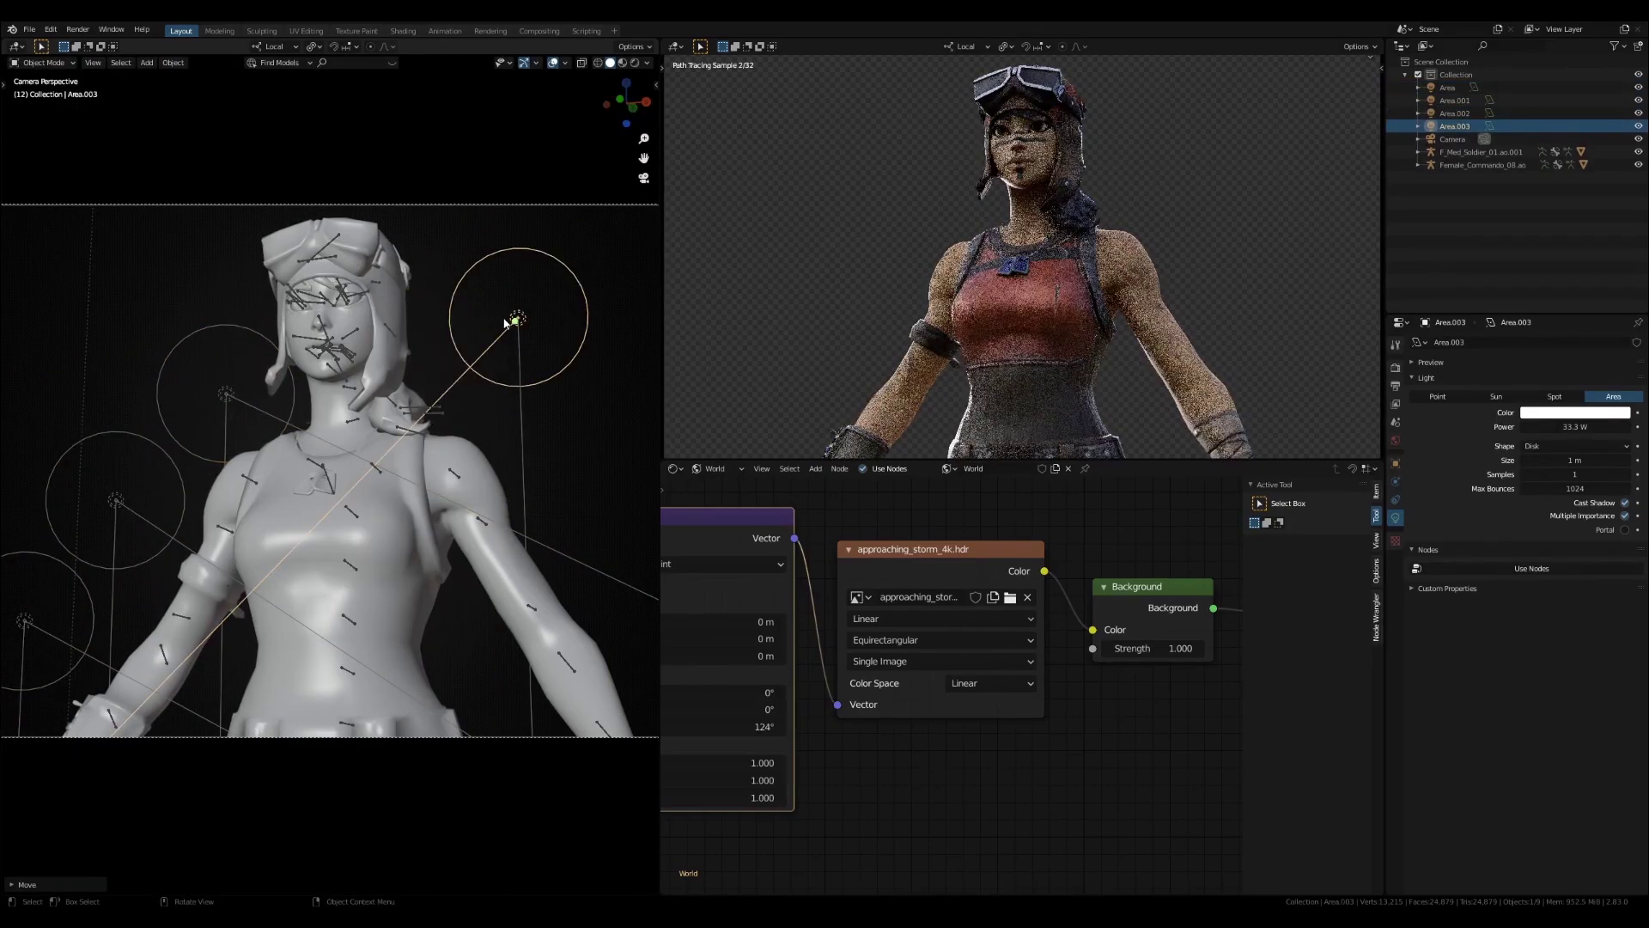
pyautogui.press('KP_7')
pyautogui.press('Delete')
# Reposition and rotate the disk light on the right of the frame so it lights the character from behind at head height
pyautogui.click(327, 175)
pyautogui.press('r')
pyautogui.press('g')
pyautogui.press('KP_0')
pyautogui.press('KP_7')
pyautogui.scroll(4, 512, 237)
pyautogui.press('g')
pyautogui.press('KP_0')
pyautogui.press('r')
pyautogui.press('r')
pyautogui.click(517, 347)
pyautogui.press('g')
pyautogui.click(520, 369)
# Try another angled copy of the right-hand disk light low beside the character's arm, and delete it
pyautogui.hotkey('shift', 'd')
pyautogui.click(640, 584)
pyautogui.press('r')
pyautogui.press('r')
pyautogui.click(636, 564)
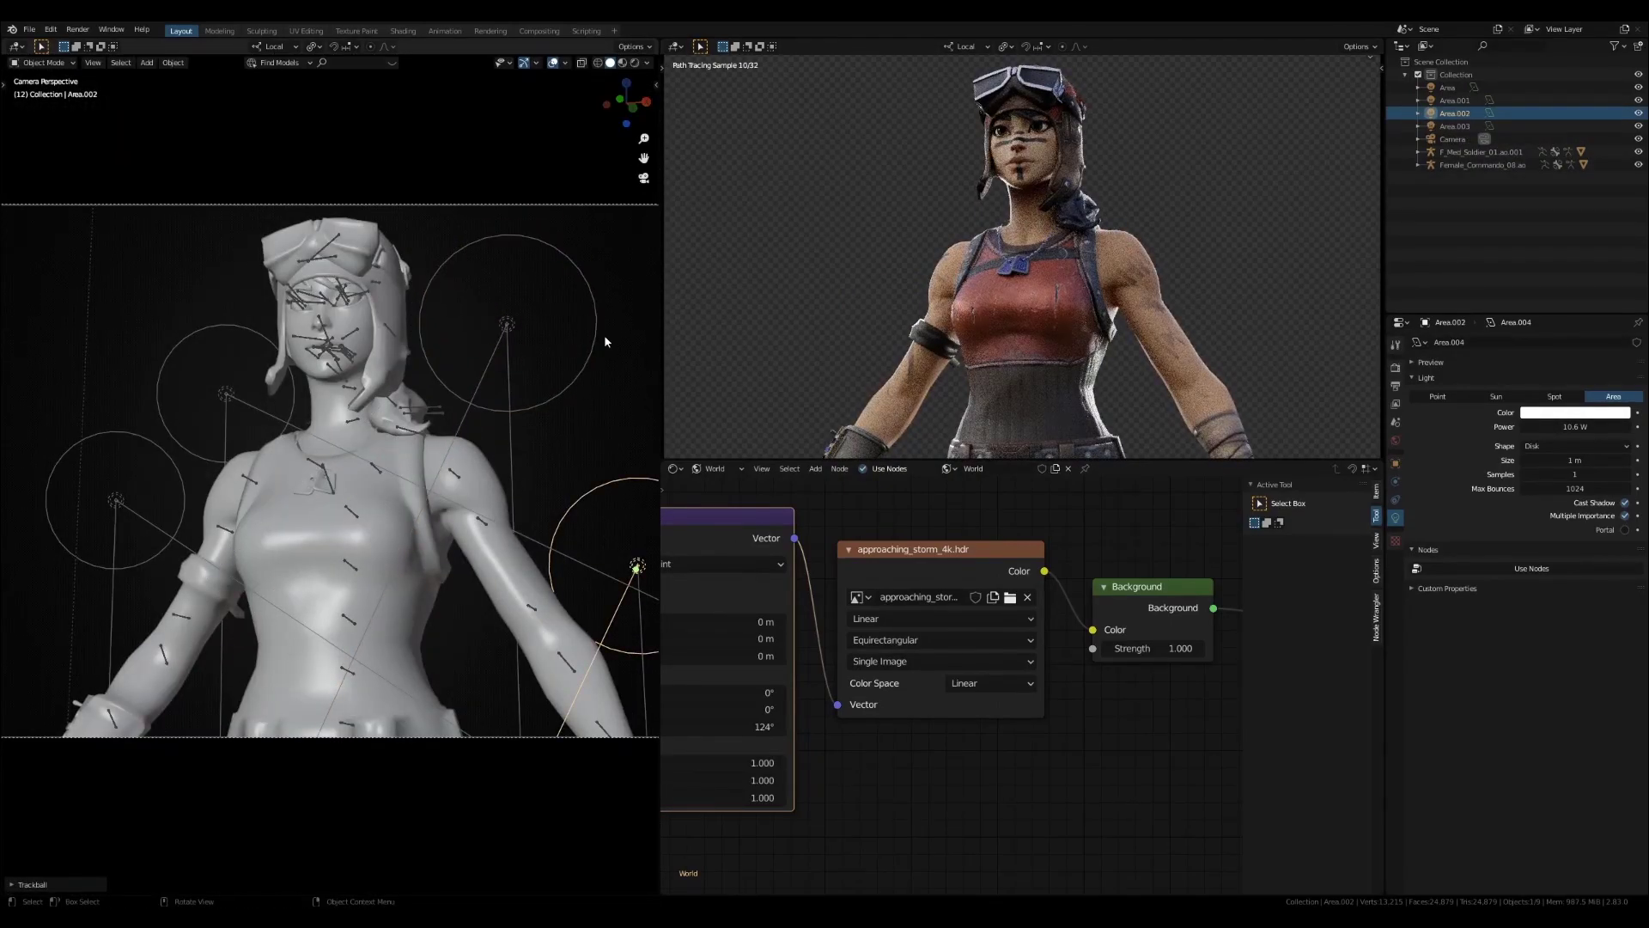
pyautogui.press('x')
pyautogui.click(558, 477)
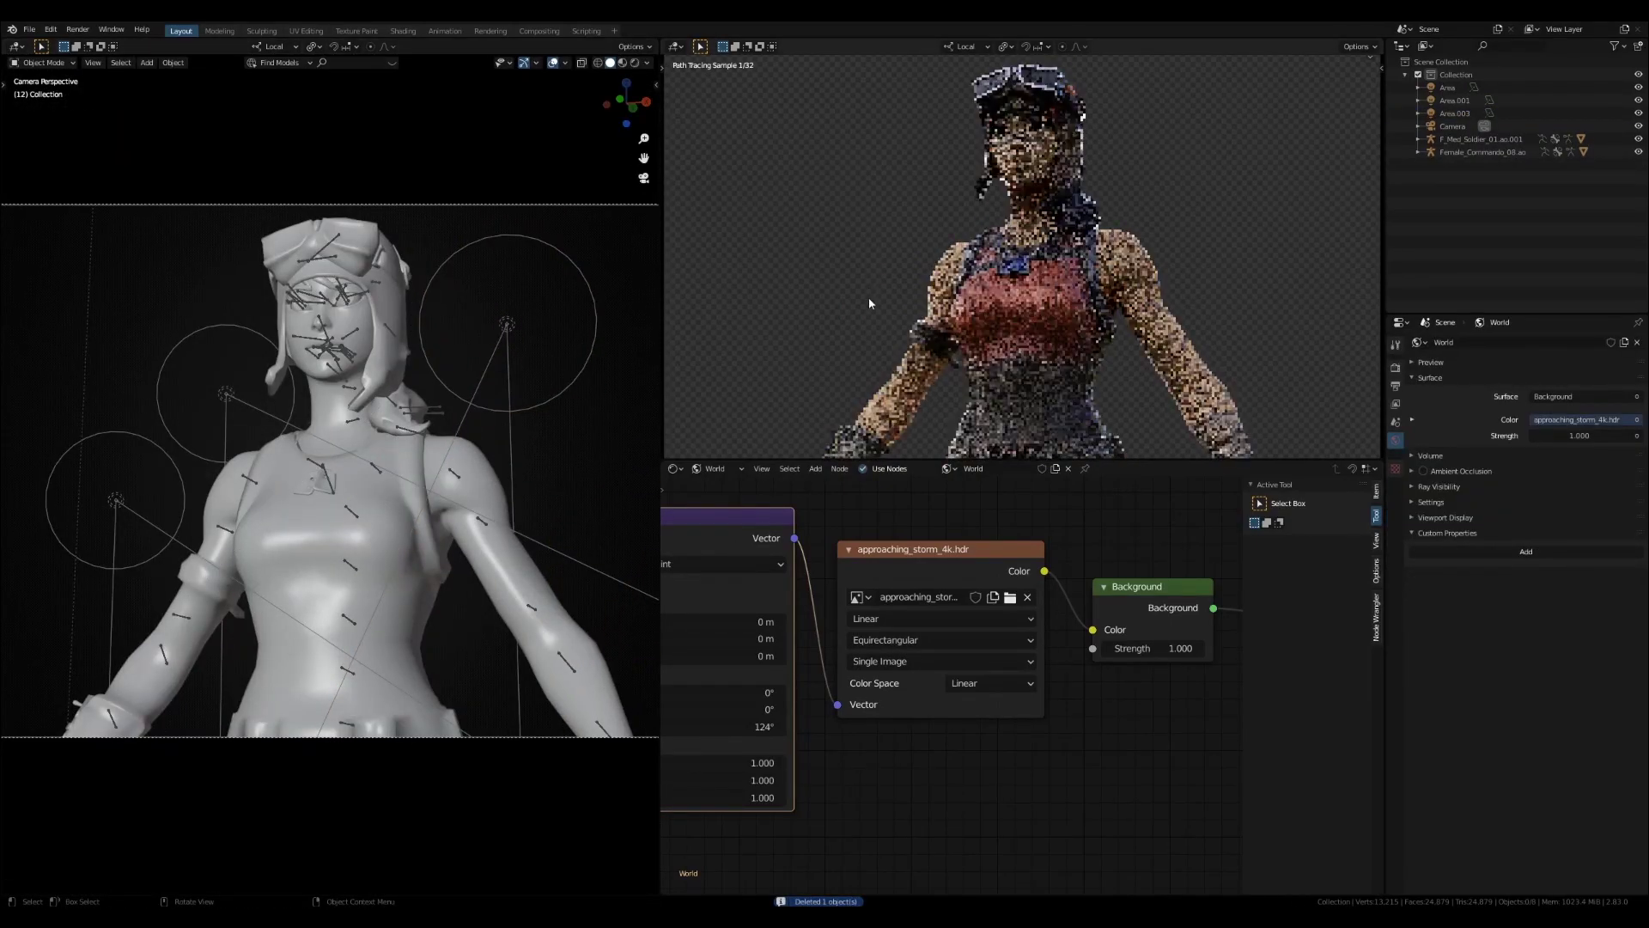
# Examine how the three disk lights are placed around the character, selecting the original light
pyautogui.moveTo(429, 227)
pyautogui.mouseDown(button='middle')
pyautogui.moveTo(369, 301)
pyautogui.moveTo(454, 359)
pyautogui.moveTo(324, 387)
pyautogui.moveTo(349, 378)
pyautogui.mouseUp(button='middle')
pyautogui.scroll(-5, 367, 302)
pyautogui.scroll(5, 455, 359)
pyautogui.scroll(-1, 454, 359)
pyautogui.scroll(4, 412, 332)
pyautogui.scroll(-5, 324, 380)
pyautogui.moveTo(7, 335)
pyautogui.mouseDown()
pyautogui.moveTo(99, 438)
pyautogui.moveTo(222, 502)
pyautogui.mouseUp()
pyautogui.scroll(-1, 224, 334)
pyautogui.moveTo(223, 340); pyautogui.dragTo(147, 366, button='middle')
pyautogui.click(153, 361)
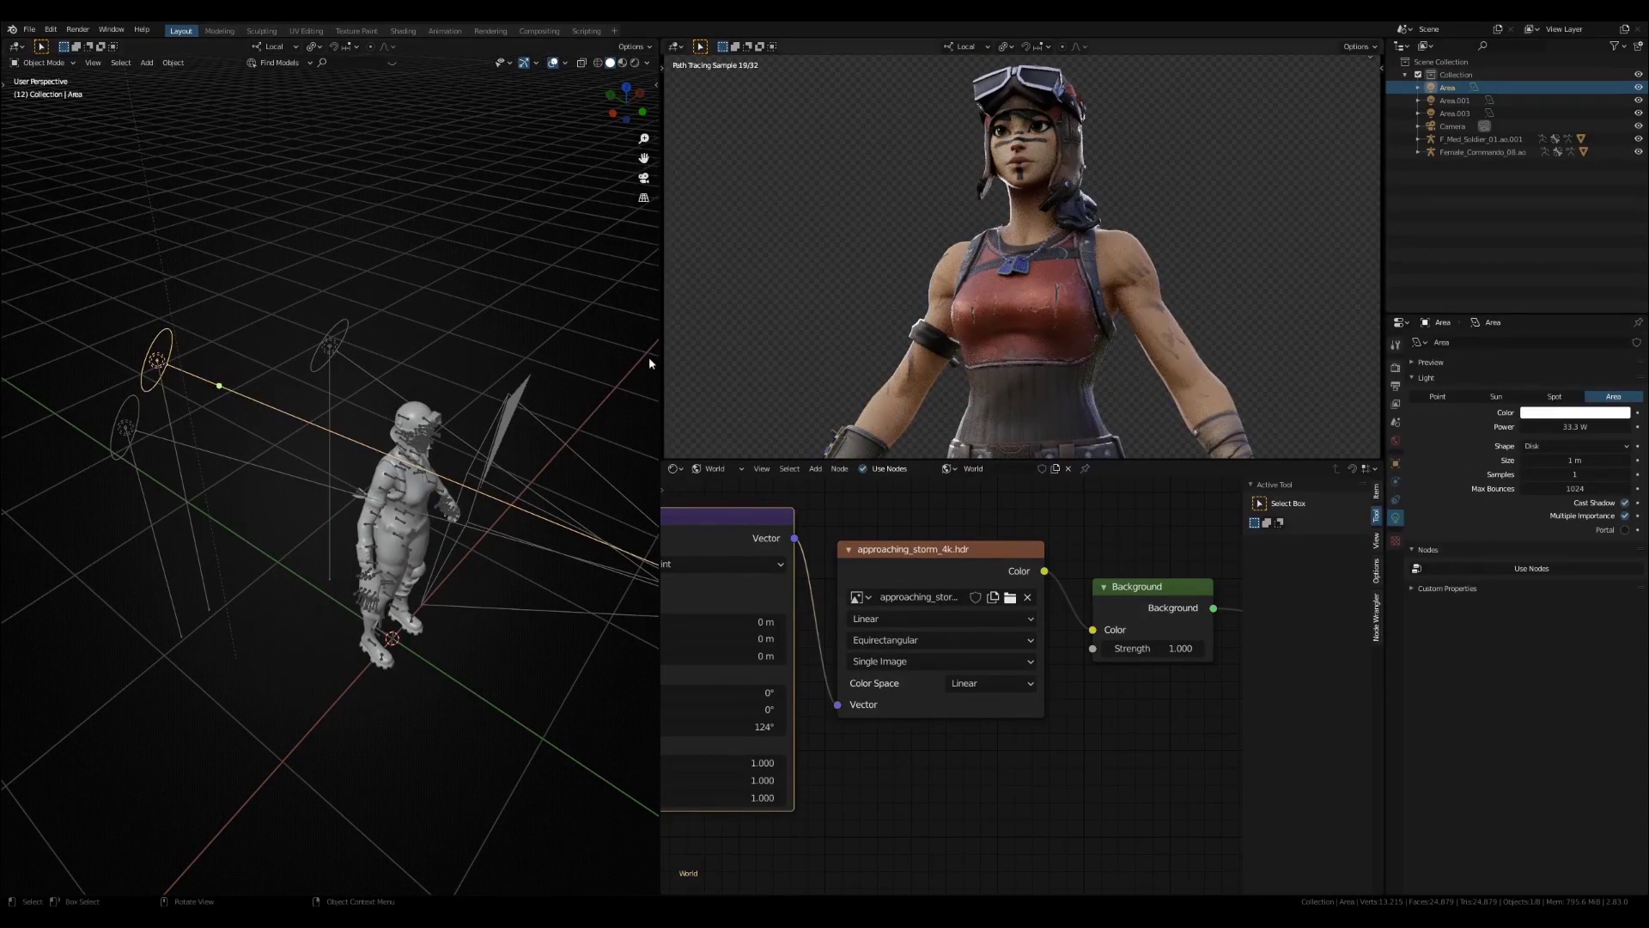
pyautogui.moveTo(145, 308); pyautogui.dragTo(25, 249, button='middle')
pyautogui.scroll(6, 237, 354)
pyautogui.scroll(-4, 303, 277)
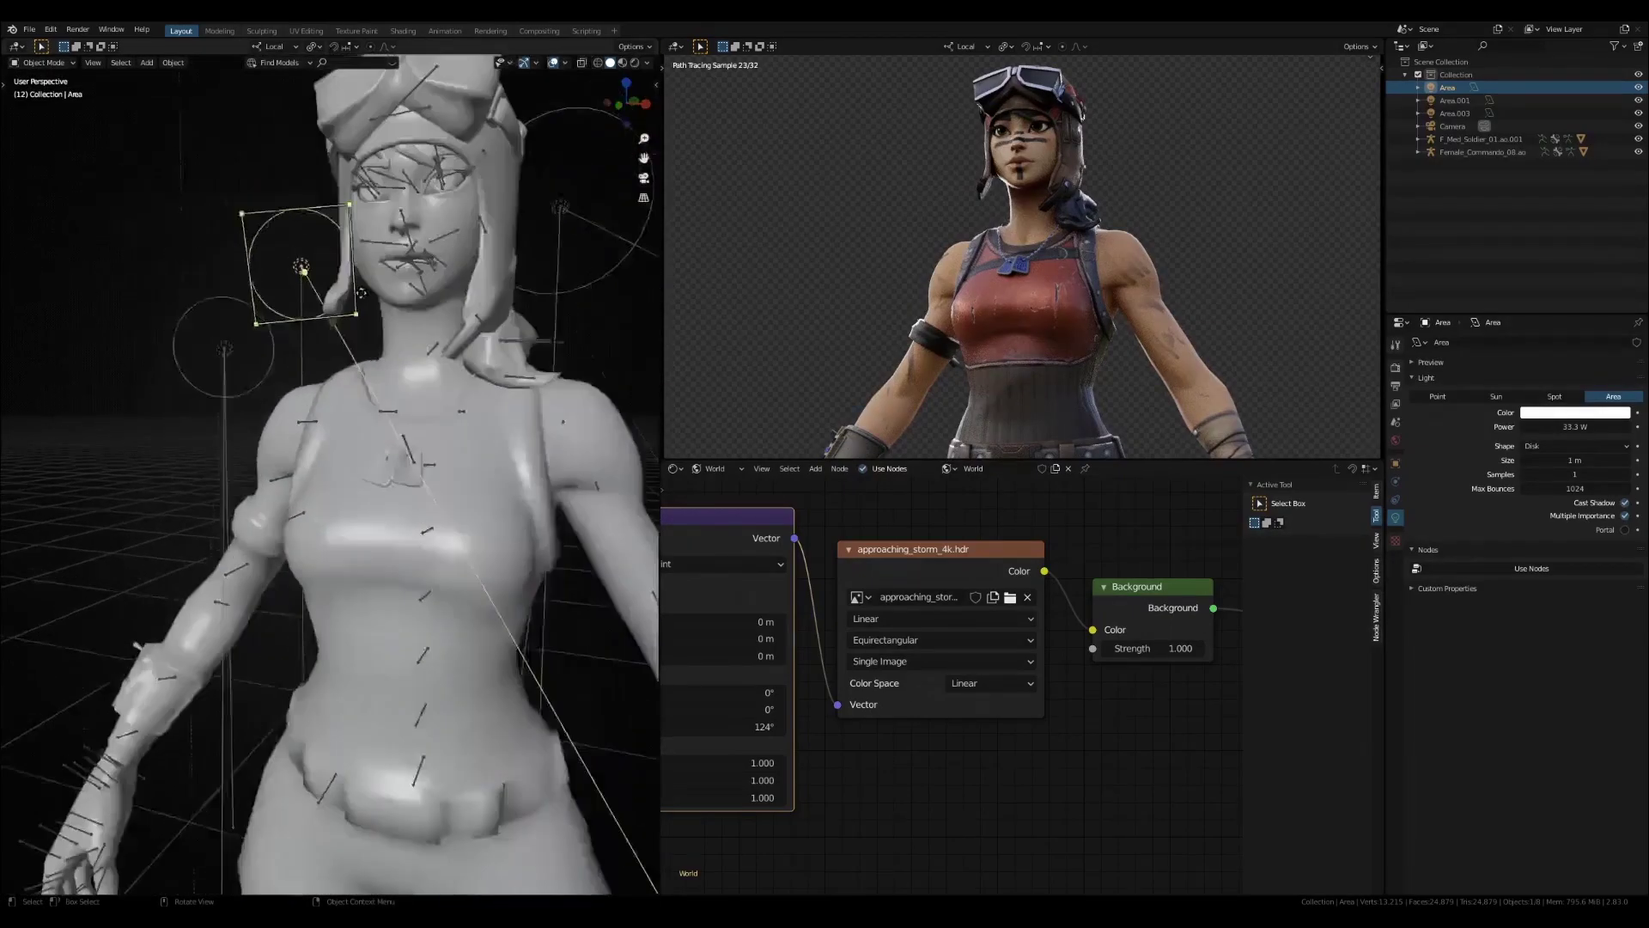
# Examine the lights' height and distance behind the character in the right orthographic view
pyautogui.moveTo(311, 303); pyautogui.dragTo(605, 163, button='middle')
pyautogui.click(647, 102)
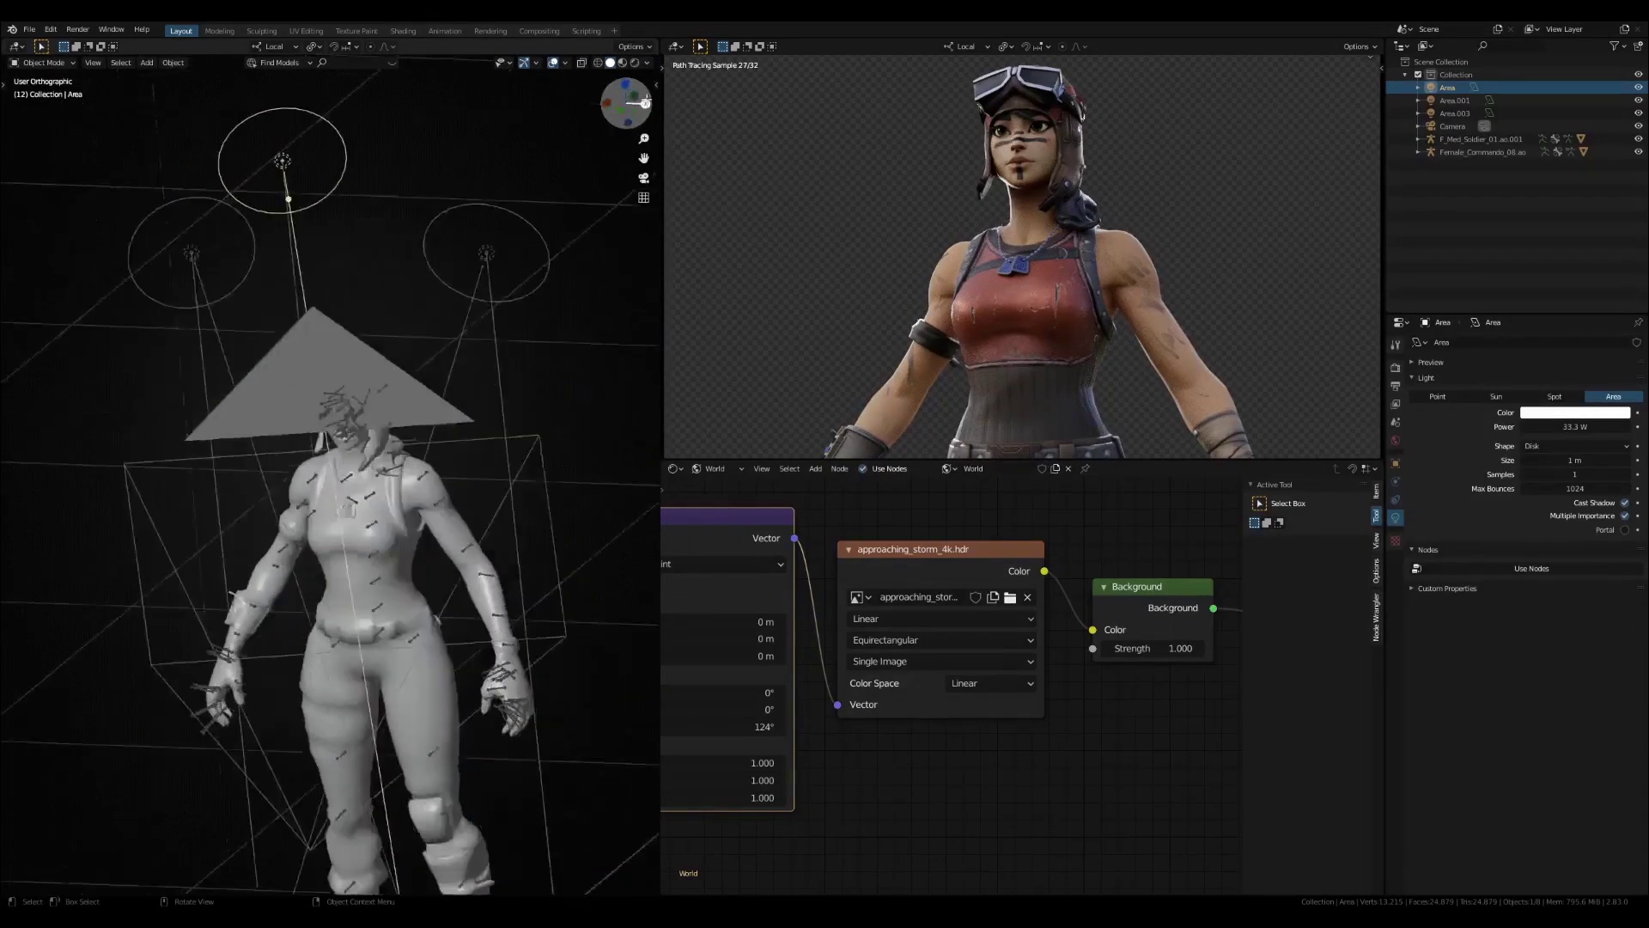
pyautogui.scroll(-5, 412, 344)
pyautogui.keyDown('shift'); pyautogui.moveTo(260, 312); pyautogui.dragTo(297, 274, button='middle'); pyautogui.keyUp('shift')
pyautogui.scroll(5, 461, 244)
pyautogui.scroll(-3, 461, 245)
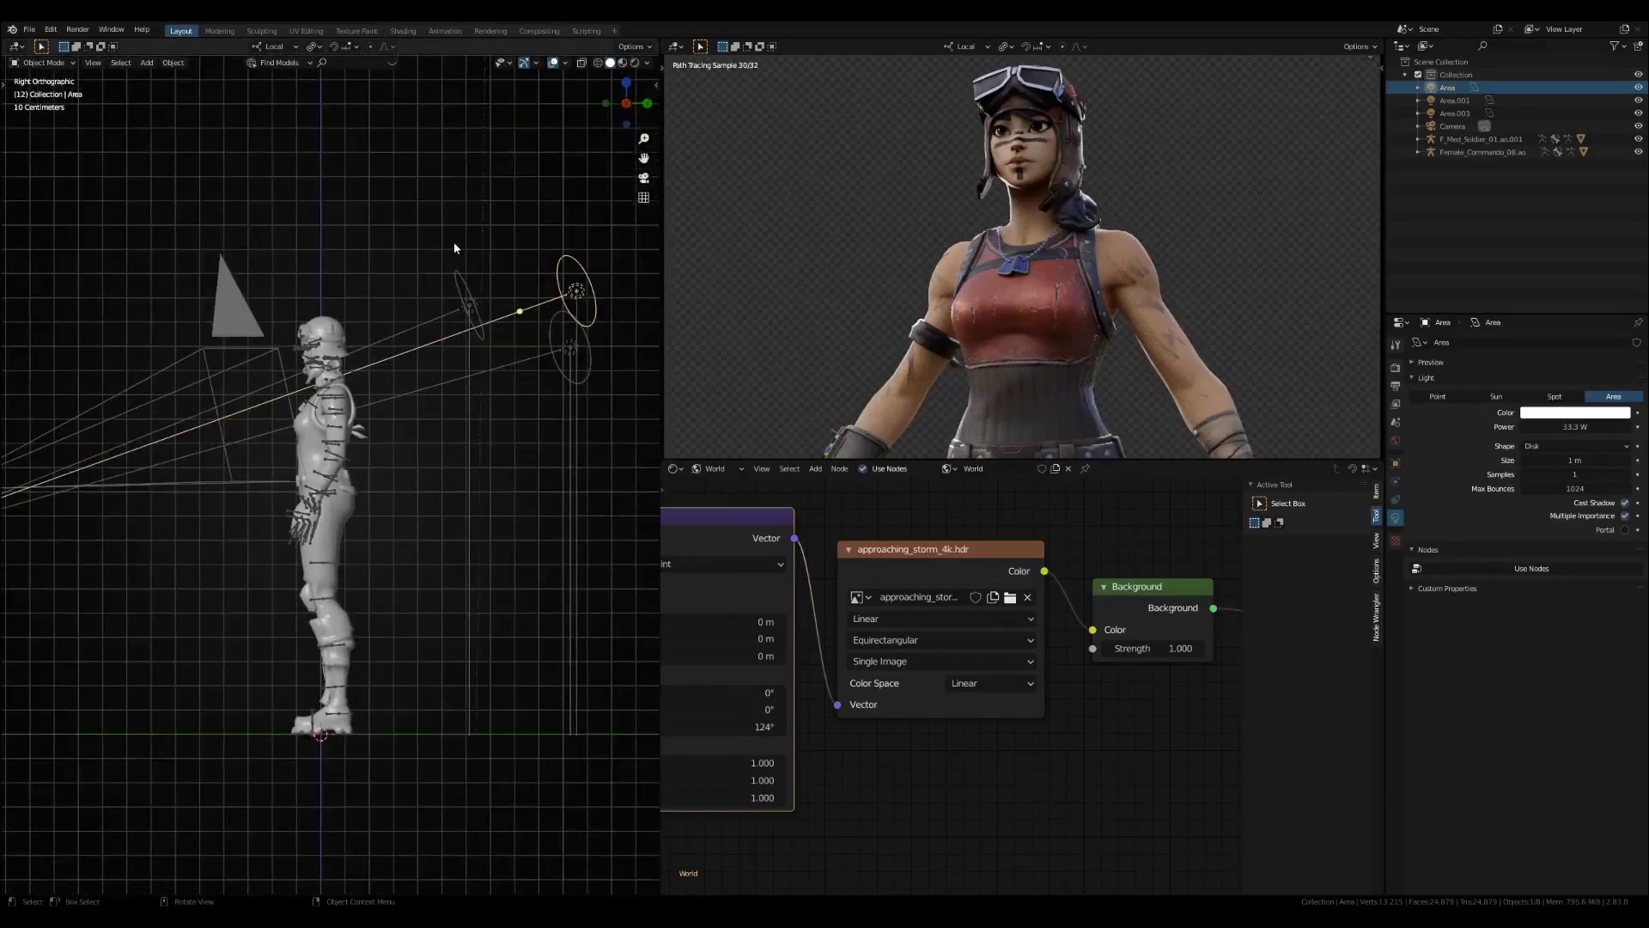
# Set the world background strength to 0.600
pyautogui.hotkey('shift', 'a')
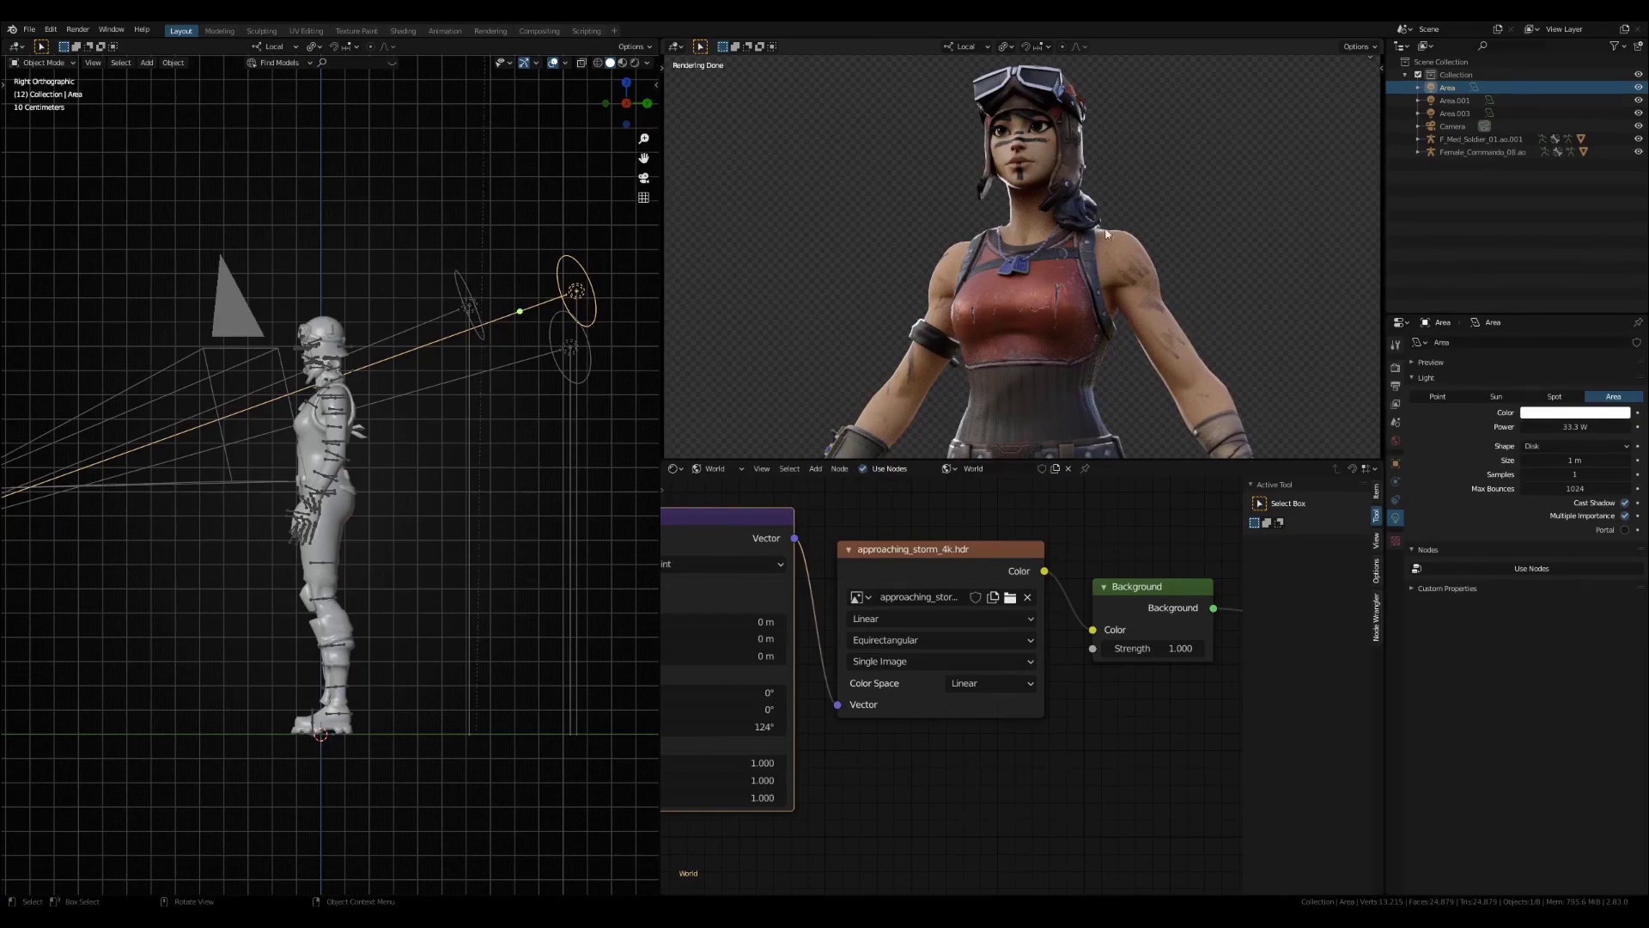
pyautogui.moveTo(1114, 590); pyautogui.dragTo(1030, 612, button='middle')
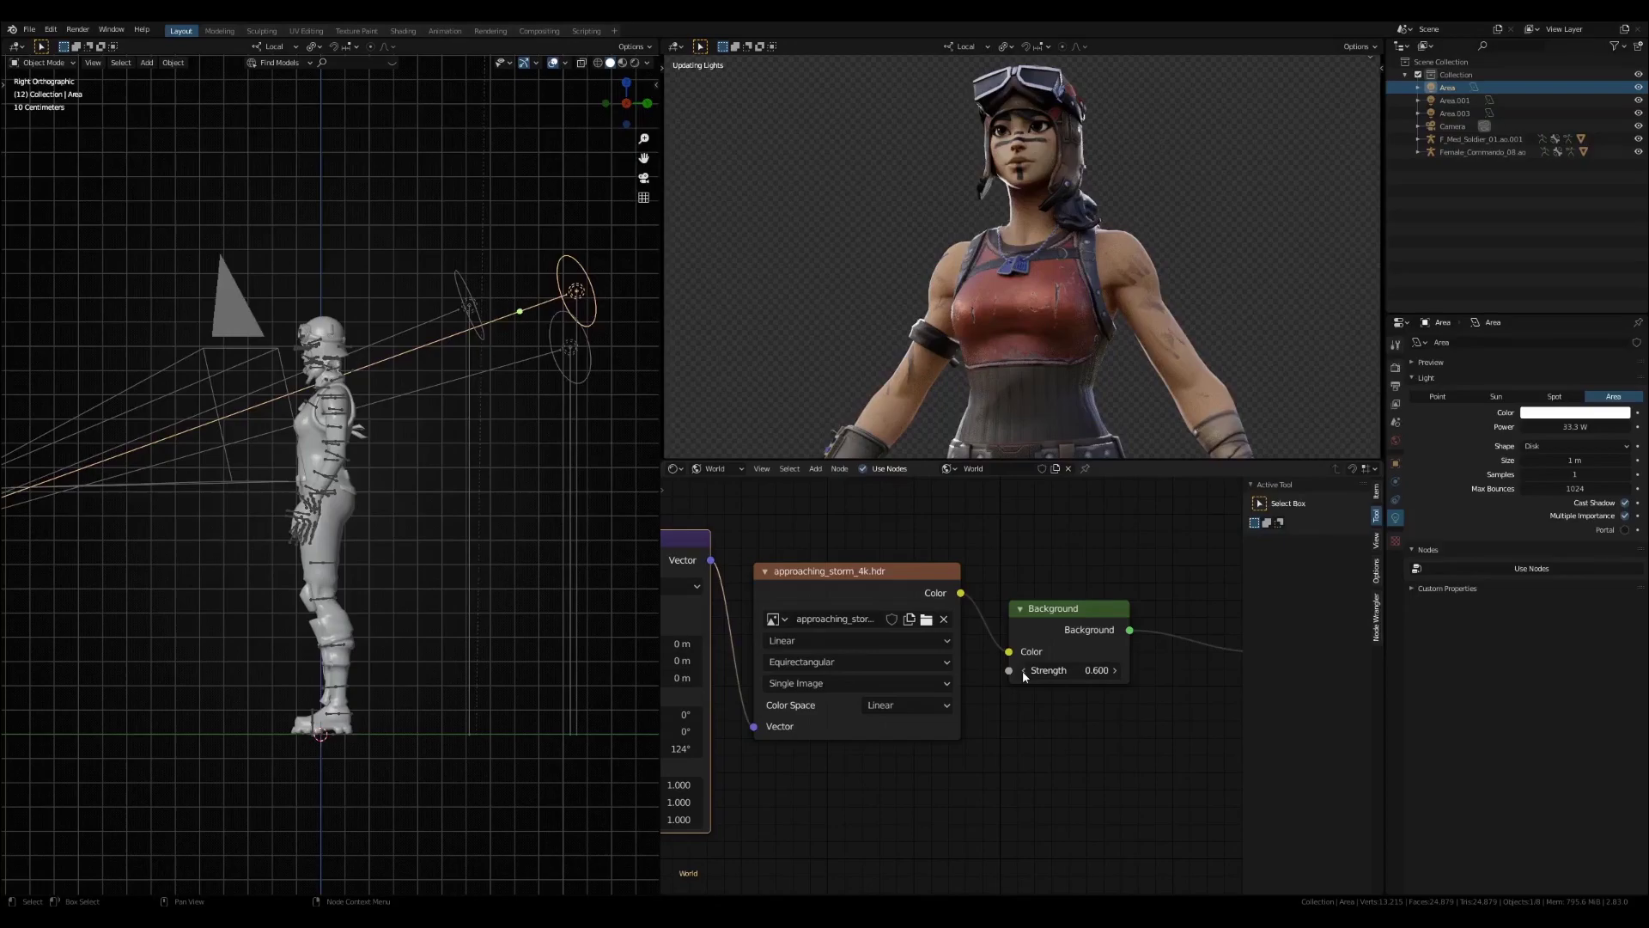
pyautogui.click(1117, 668)
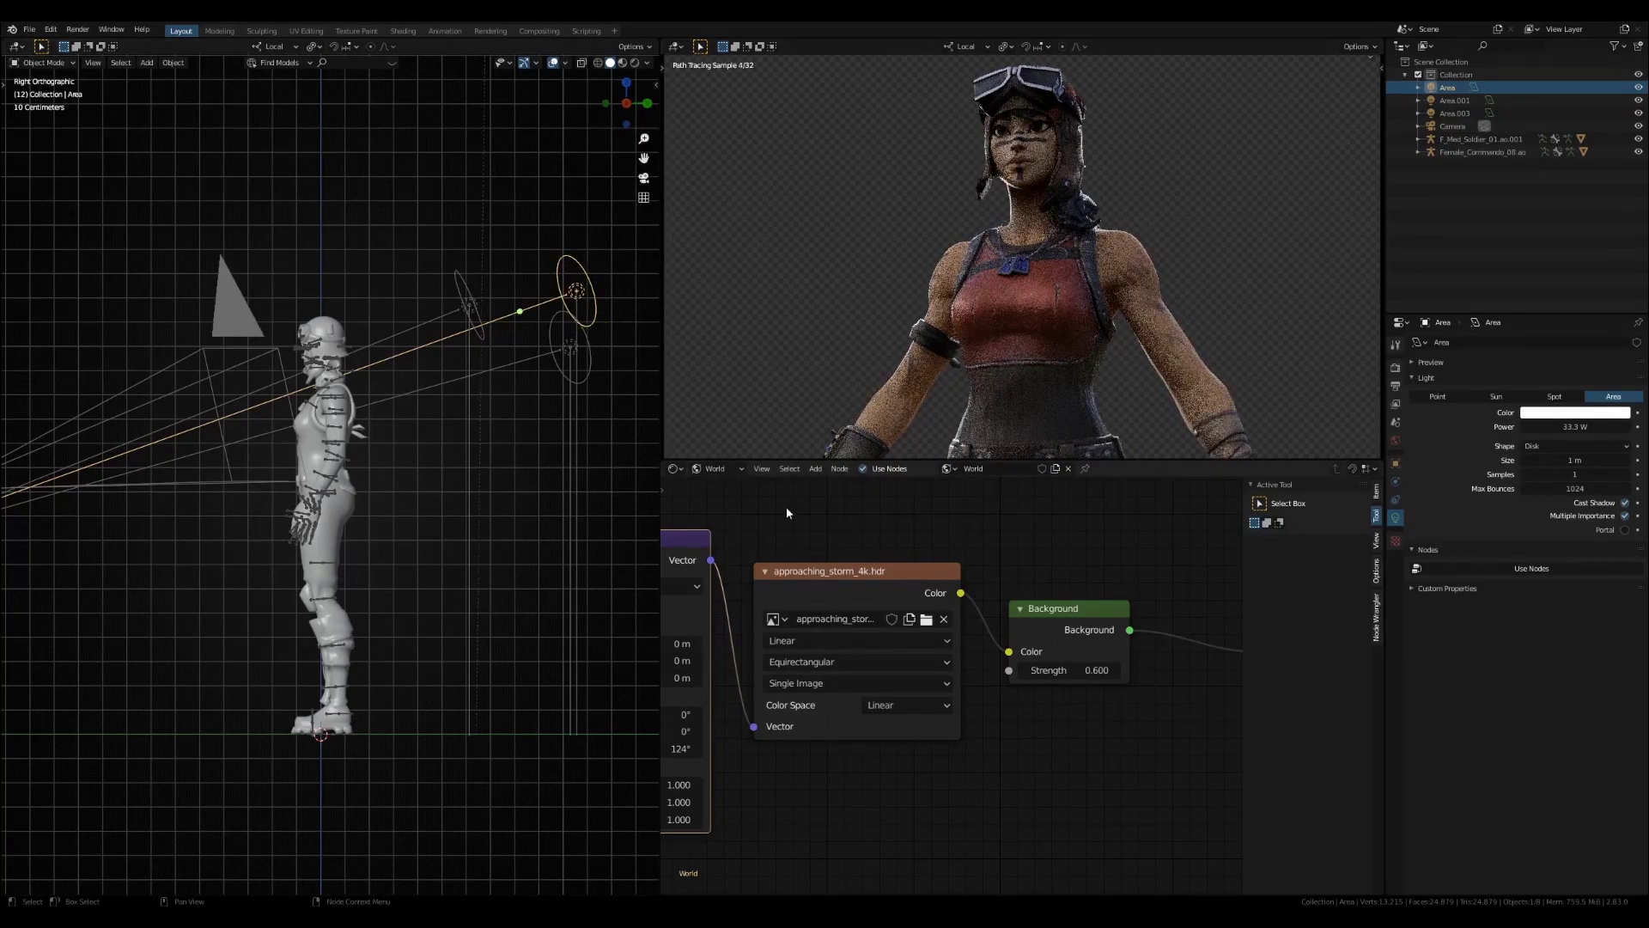
# Add a point light and move it along the Y axis to in front of the character
pyautogui.hotkey('shift', 'a')
pyautogui.moveTo(334, 370)
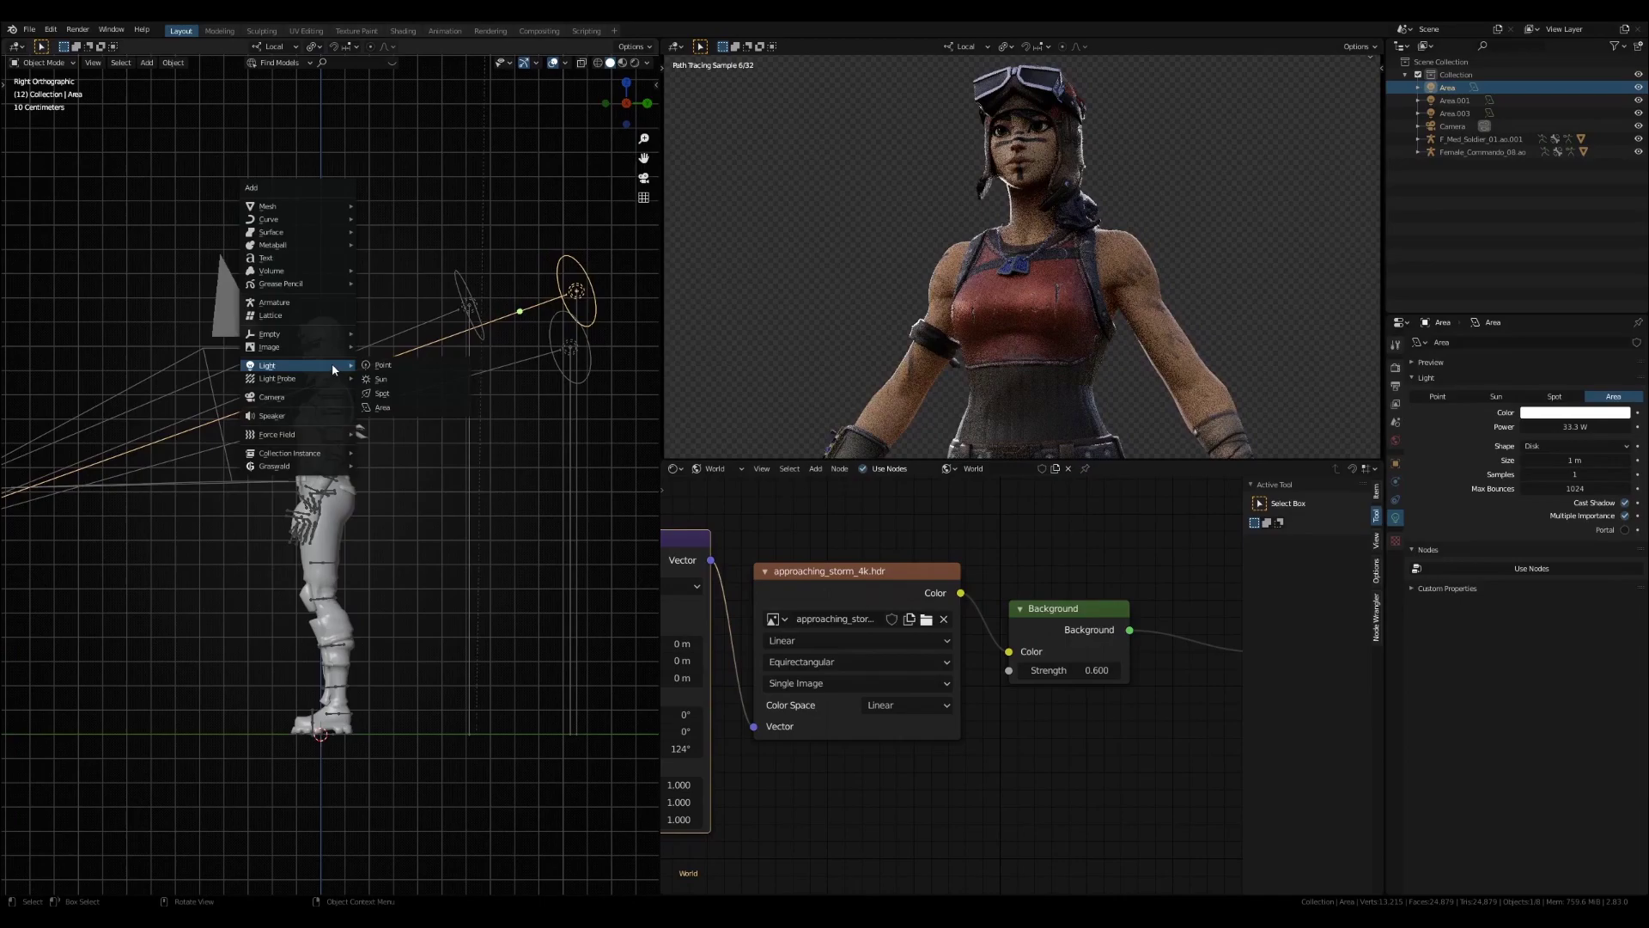
pyautogui.click(384, 365)
pyautogui.keyDown('shift'); pyautogui.moveTo(440, 450); pyautogui.dragTo(560, 428, button='middle'); pyautogui.keyUp('shift')
pyautogui.press('g')
pyautogui.press('y')
pyautogui.click(259, 626)
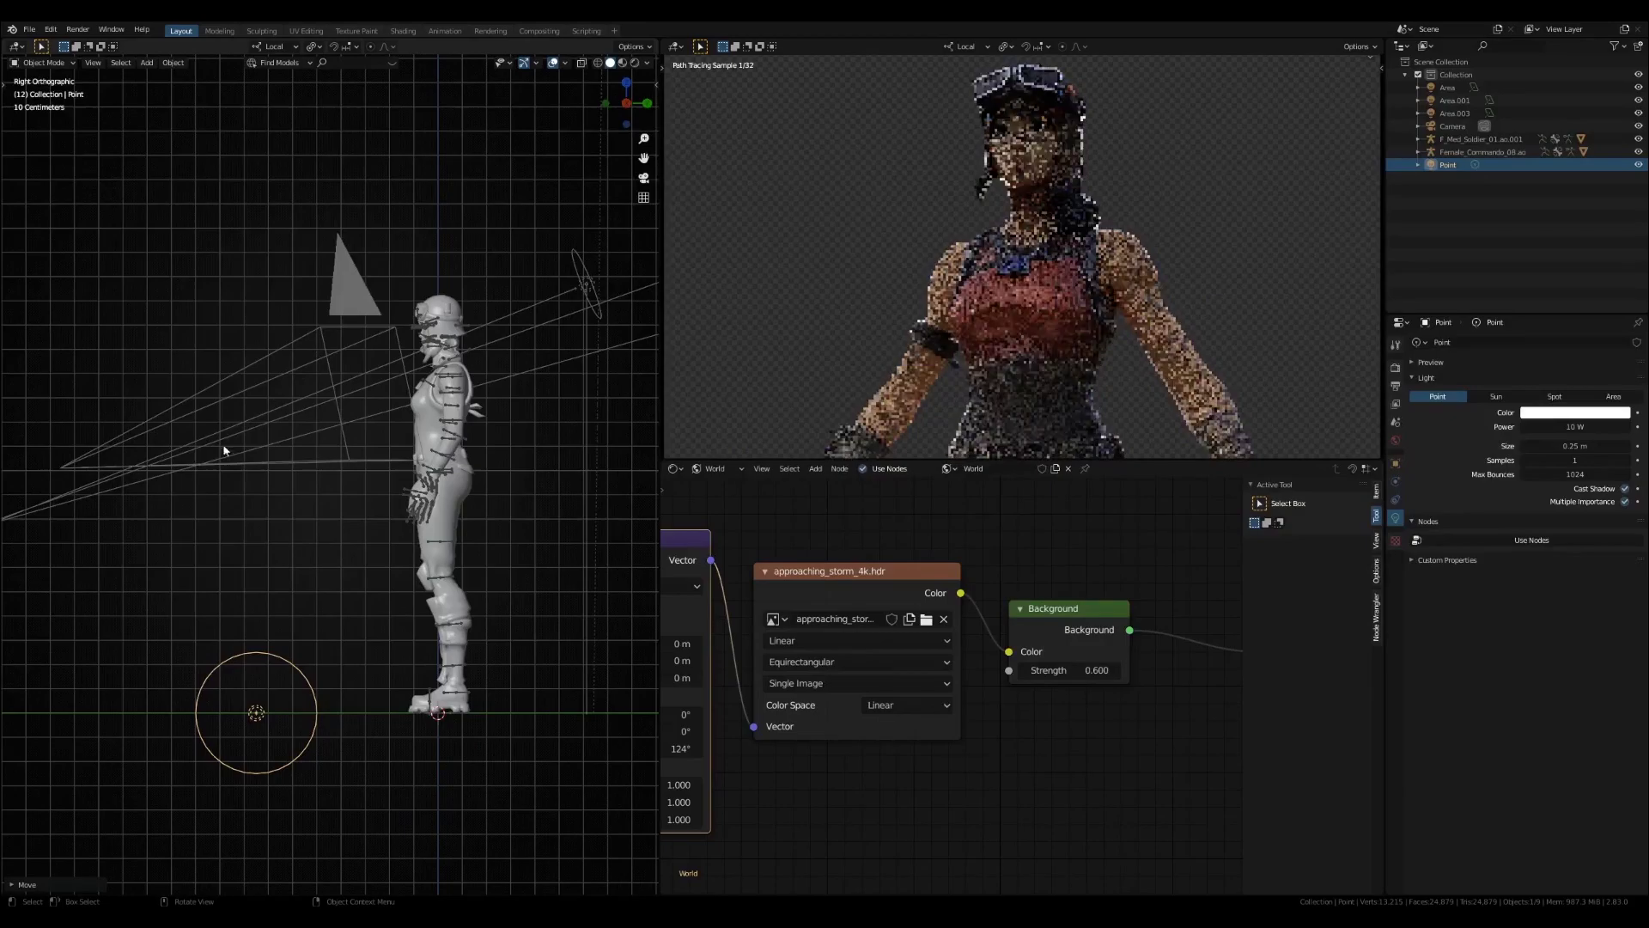
# Move the point light sideways along X and up above head height, adjust its placement, and set its power to 16 W
pyautogui.press('KP_1')
pyautogui.press('g')
pyautogui.press('x')
pyautogui.click(281, 585)
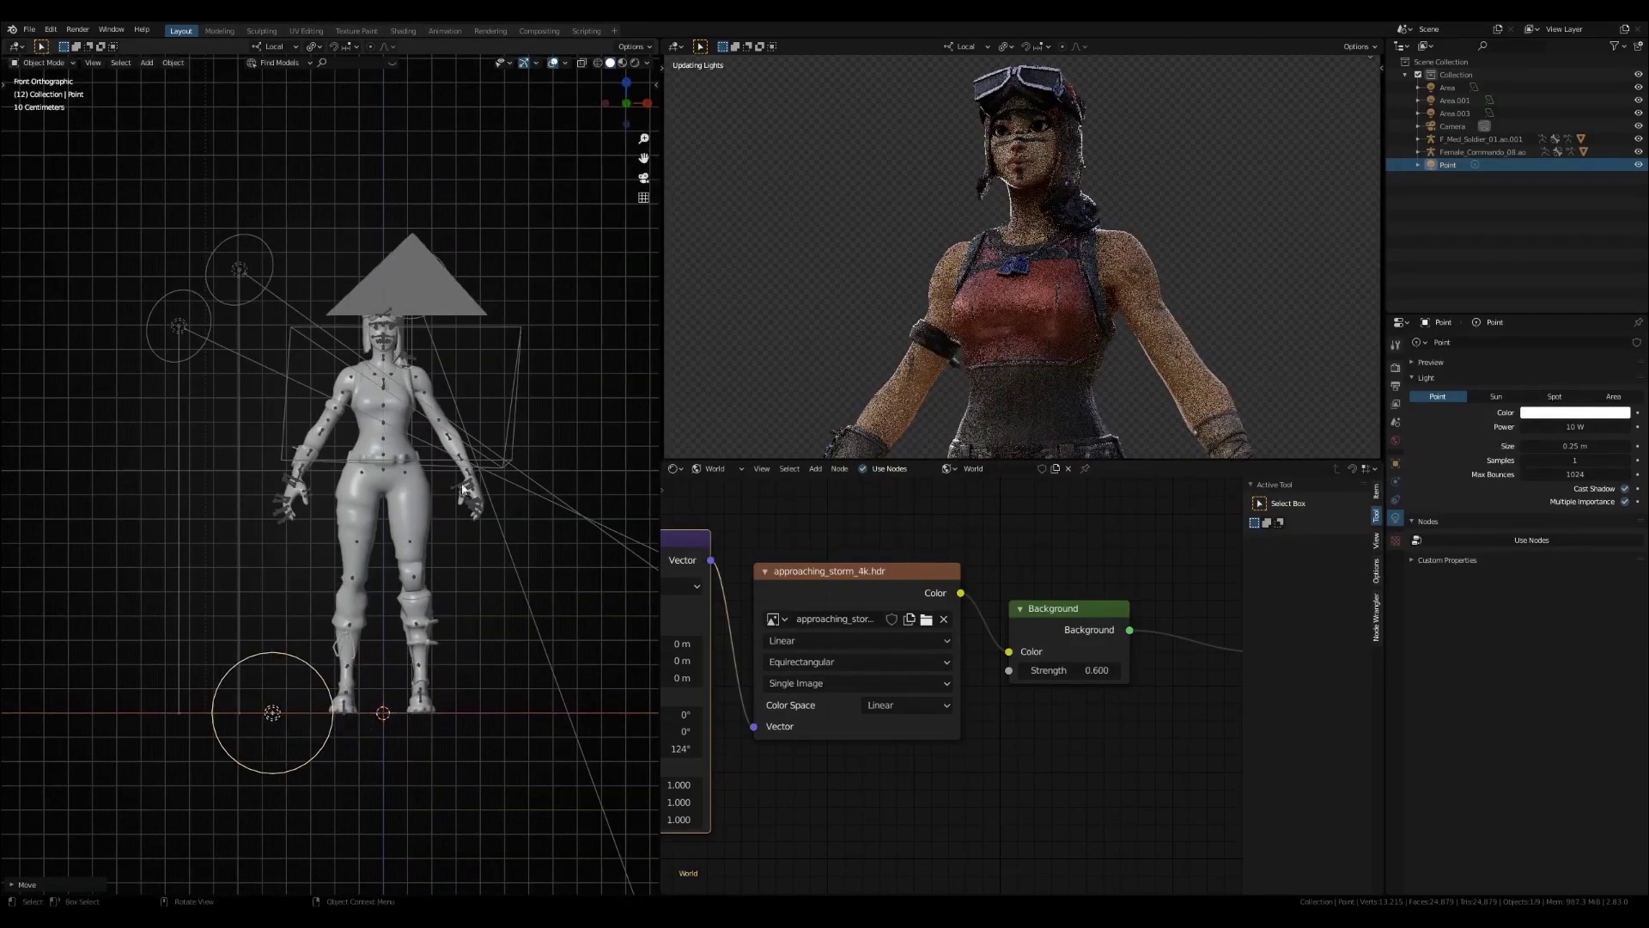
pyautogui.press('g')
pyautogui.press('z')
pyautogui.click(331, 186)
pyautogui.click(630, 82)
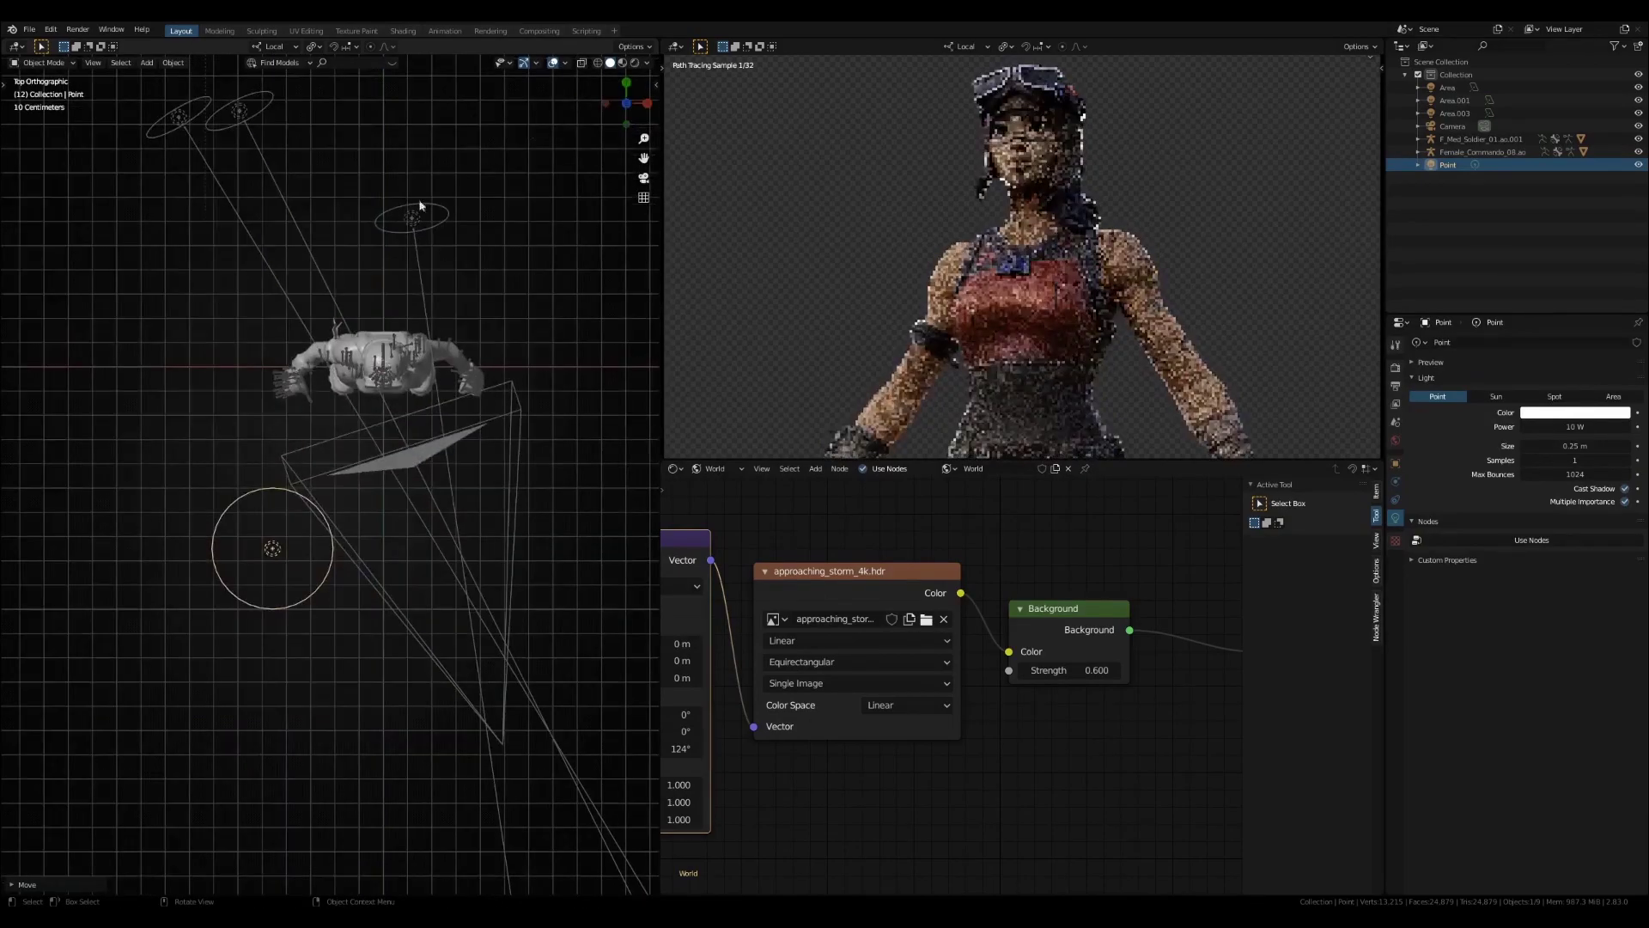
pyautogui.moveTo(338, 266); pyautogui.dragTo(470, 206, button='middle')
pyautogui.press('g')
pyautogui.click(434, 206)
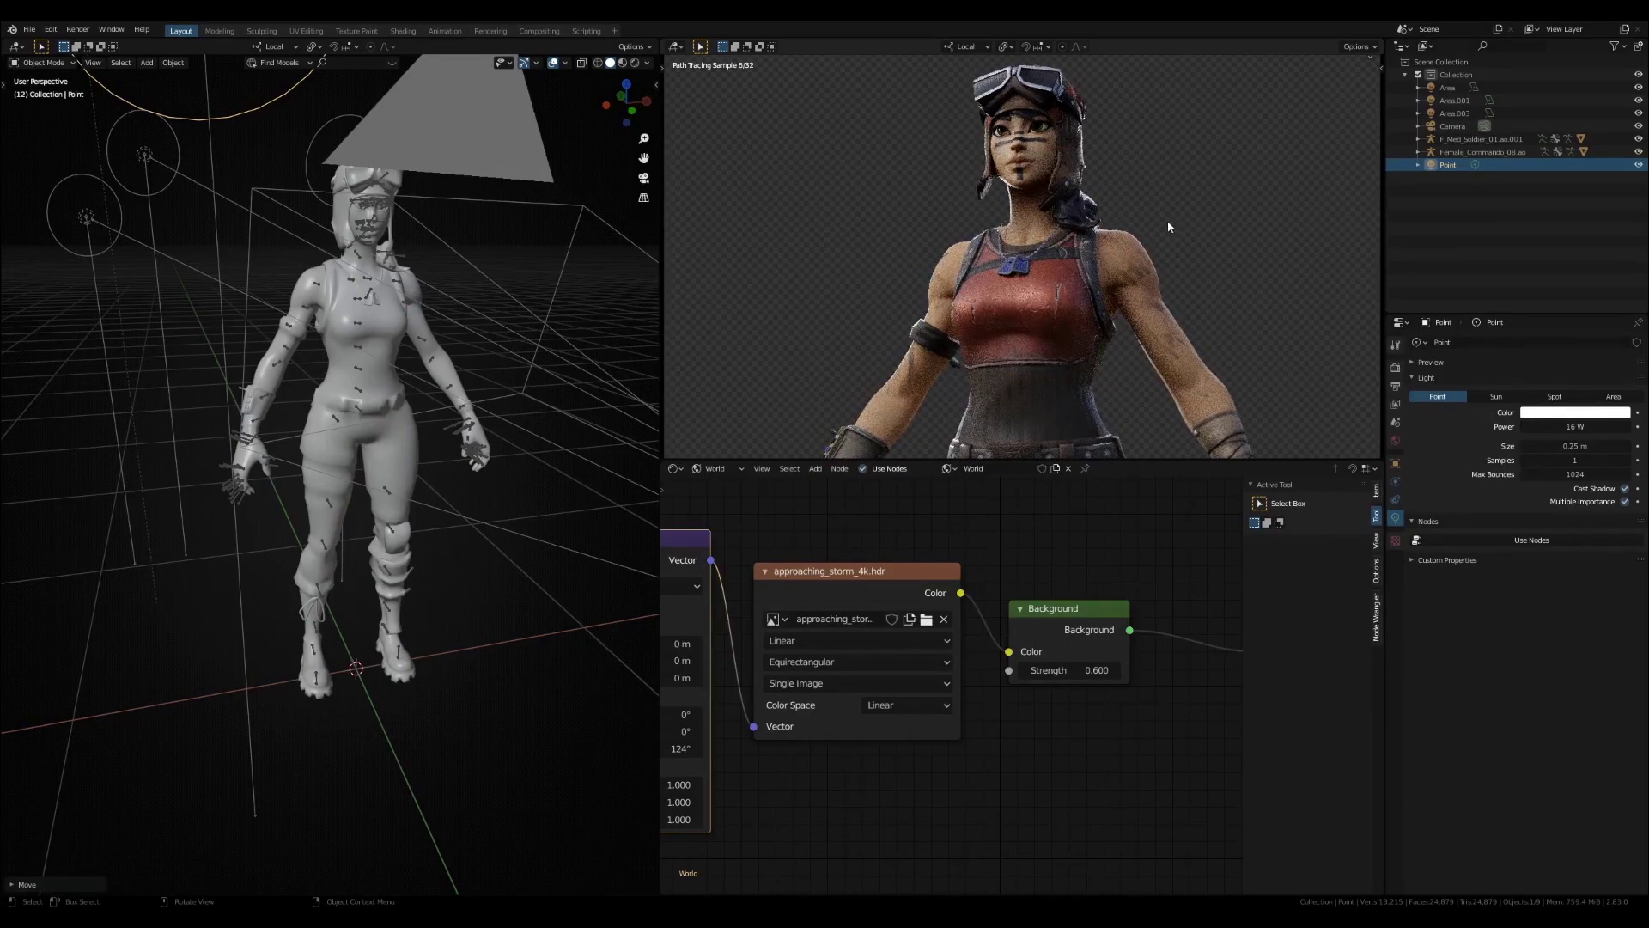
# Duplicate the point light farther in front of the character and change the copy's type to Area
pyautogui.scroll(-3, 488, 218)
pyautogui.moveTo(351, 273)
pyautogui.mouseDown(button='middle')
pyautogui.moveTo(213, 274)
pyautogui.moveTo(508, 265)
pyautogui.moveTo(255, 260)
pyautogui.moveTo(348, 250)
pyautogui.mouseUp(button='middle')
pyautogui.hotkey('shift', 'd')
pyautogui.click(311, 240)
pyautogui.click(1613, 396)
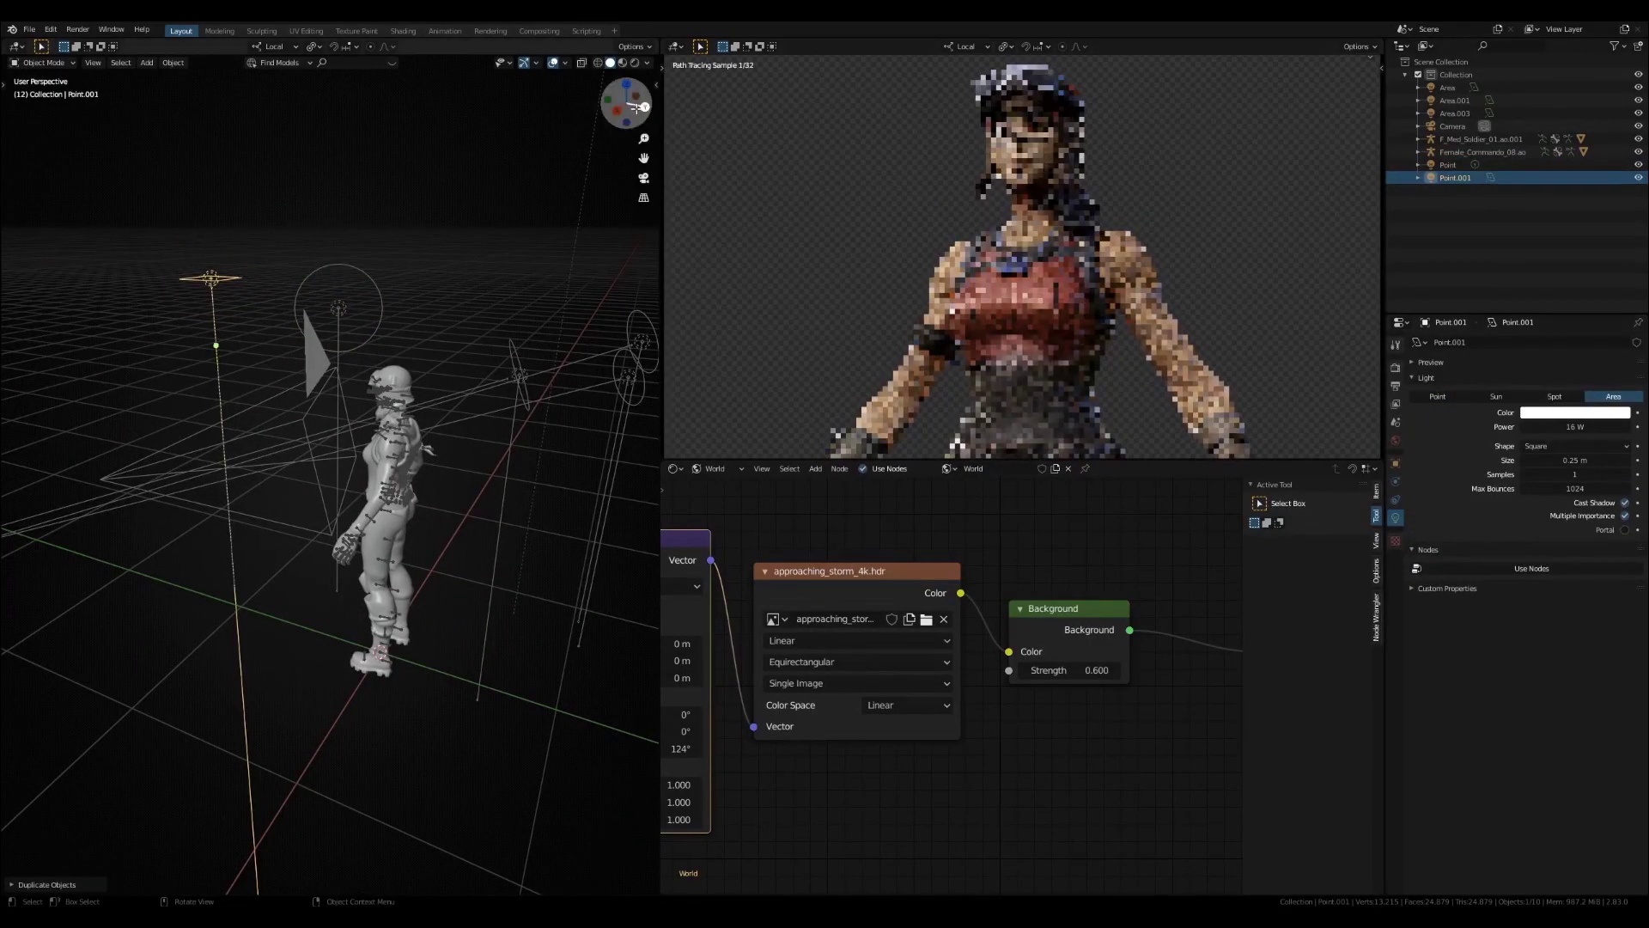
# Rotate the new area light in the side and top views to aim at the character, and adjust its position
pyautogui.click(645, 107)
pyautogui.press('r')
pyautogui.click(288, 550)
pyautogui.click(626, 82)
pyautogui.press('r')
pyautogui.click(513, 265)
pyautogui.press('g')
pyautogui.click(399, 246)
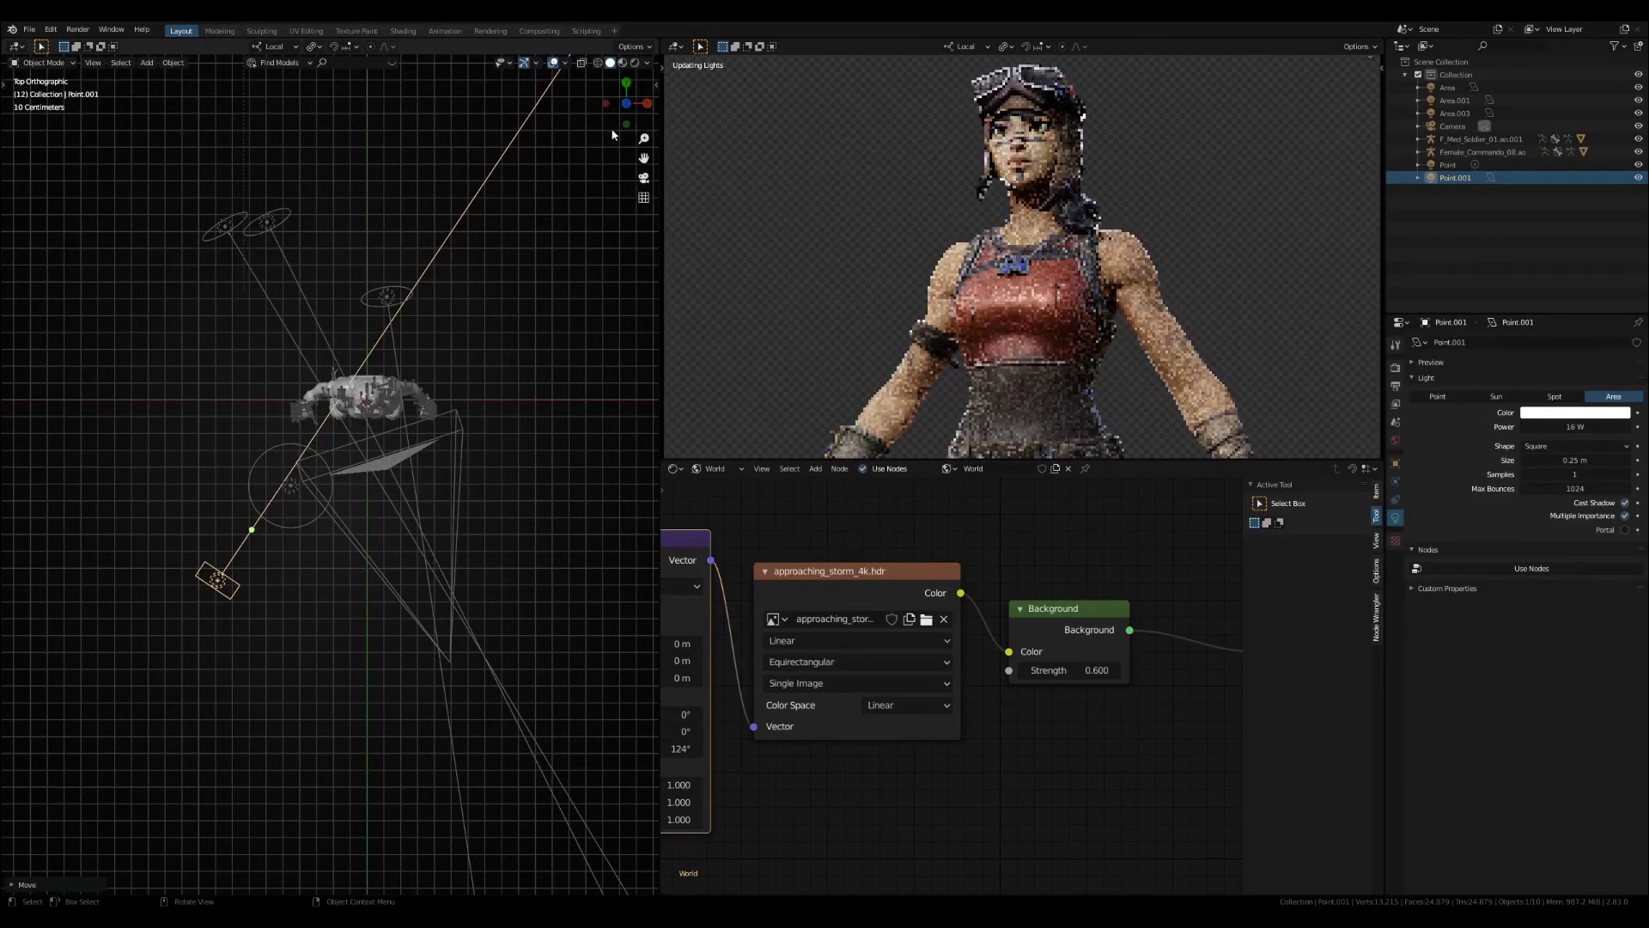
# Scale up the new front area light, move it slightly lower and closer to the character, and set its power to 6.7 W
pyautogui.click(626, 123)
pyautogui.press('s')
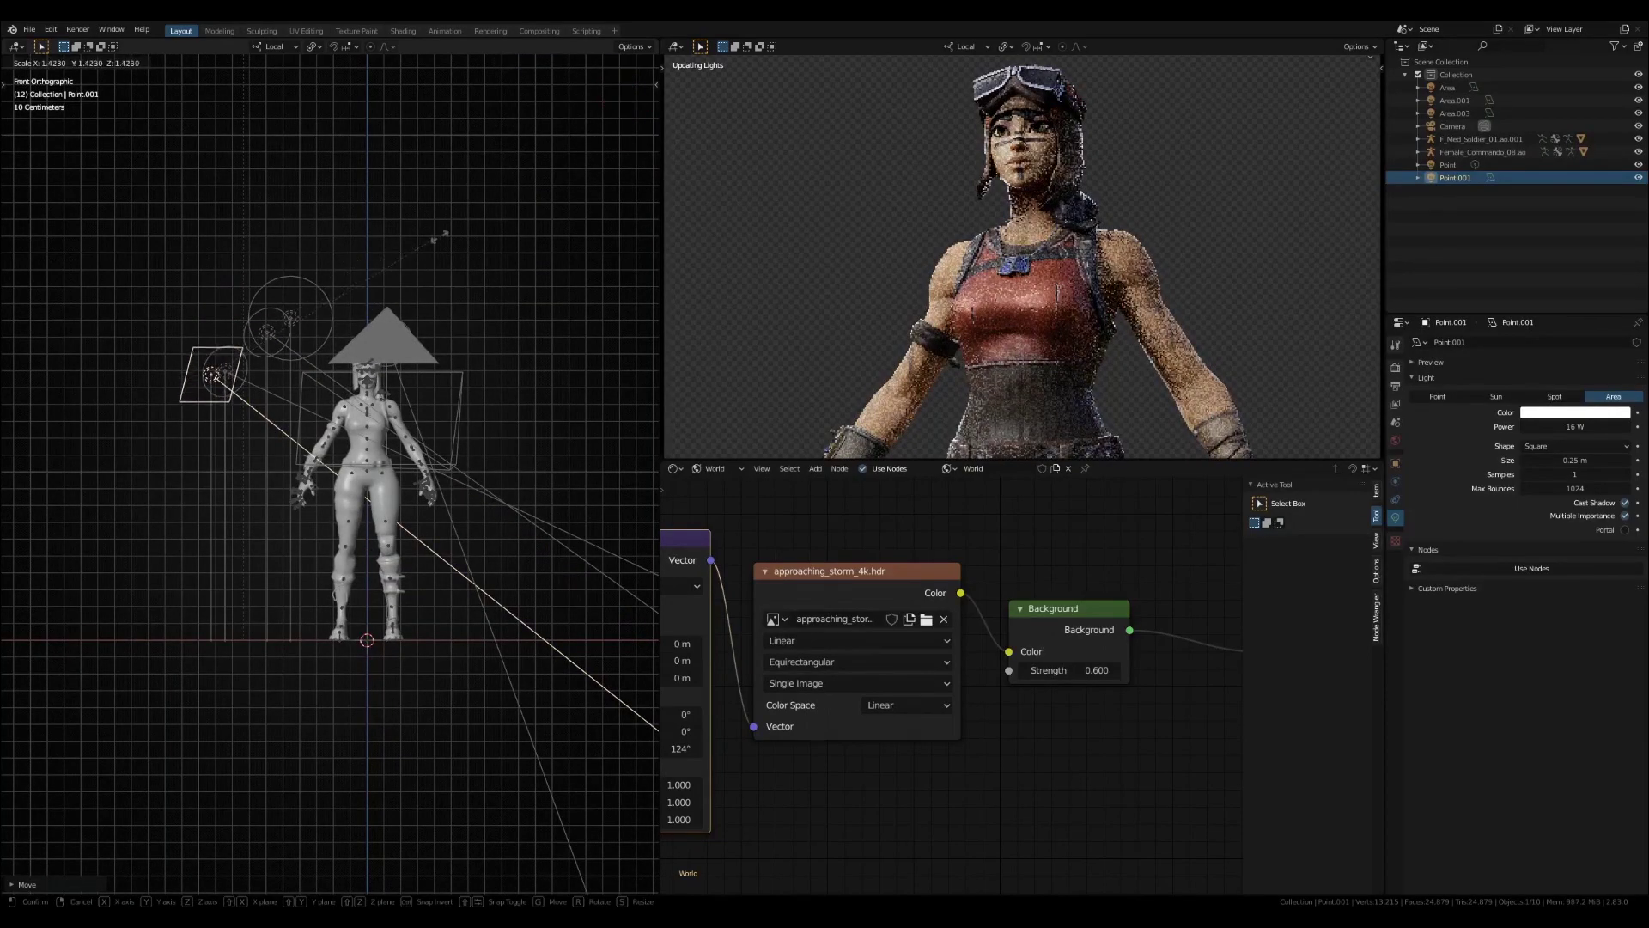
pyautogui.click(137, 142)
pyautogui.press('g')
pyautogui.click(186, 191)
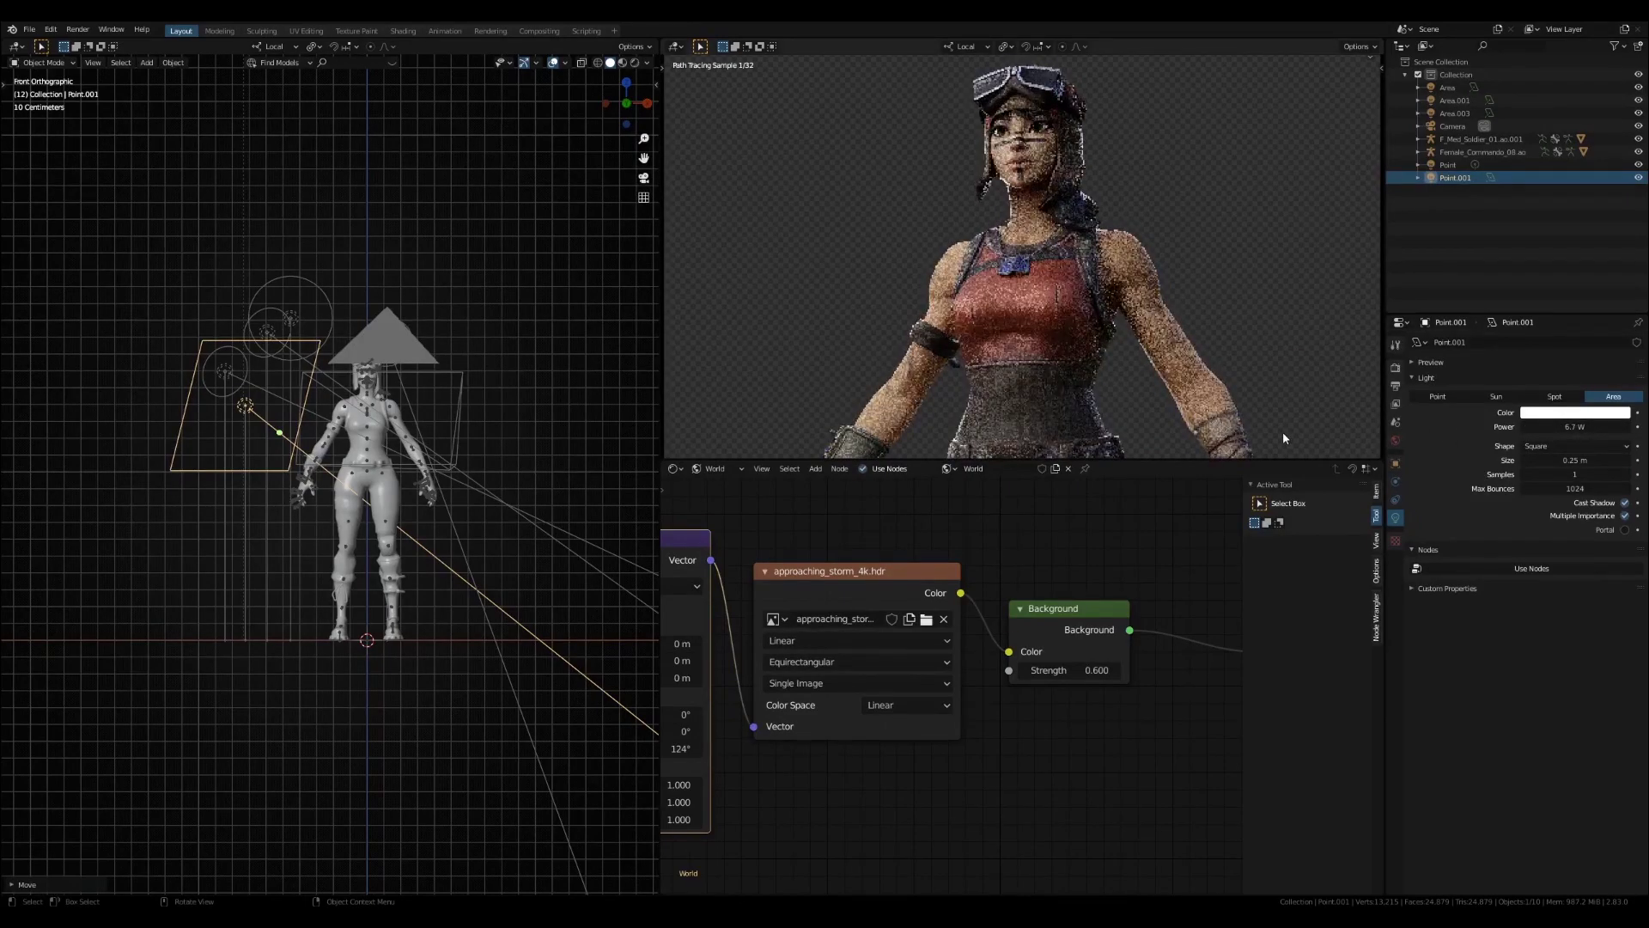
# Duplicate the point light to the opposite side of the character, lower it to shoulder height and set its power to 8.3 W
pyautogui.moveTo(311, 304); pyautogui.dragTo(341, 363, button='middle')
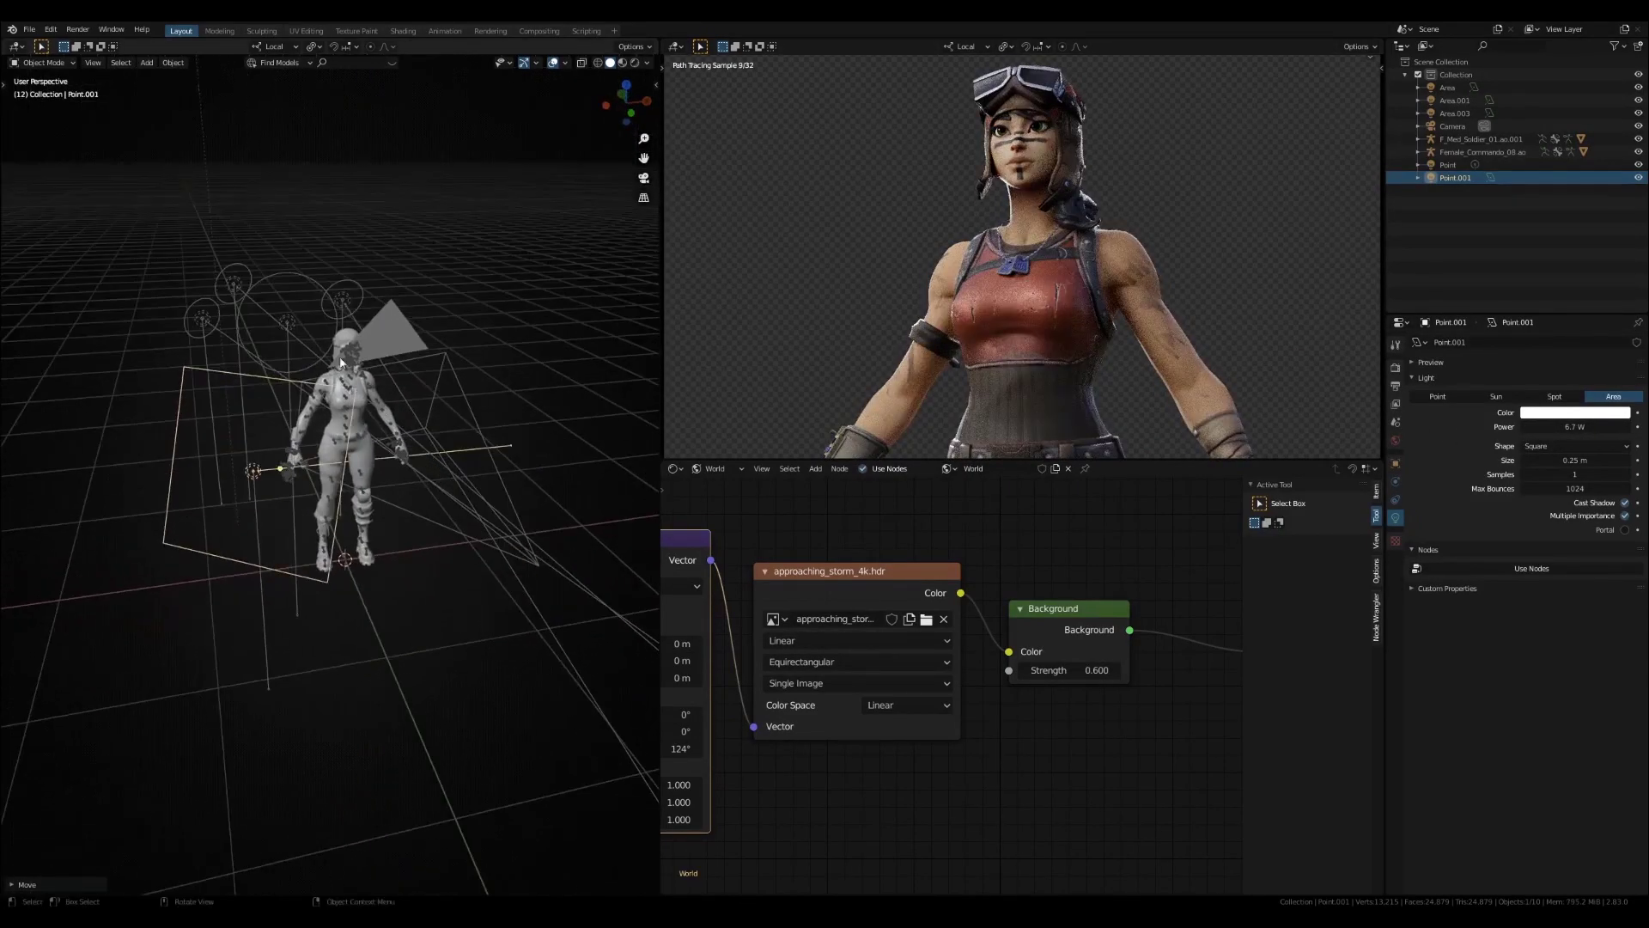
pyautogui.click(290, 325)
pyautogui.click(621, 94)
pyautogui.click(627, 85)
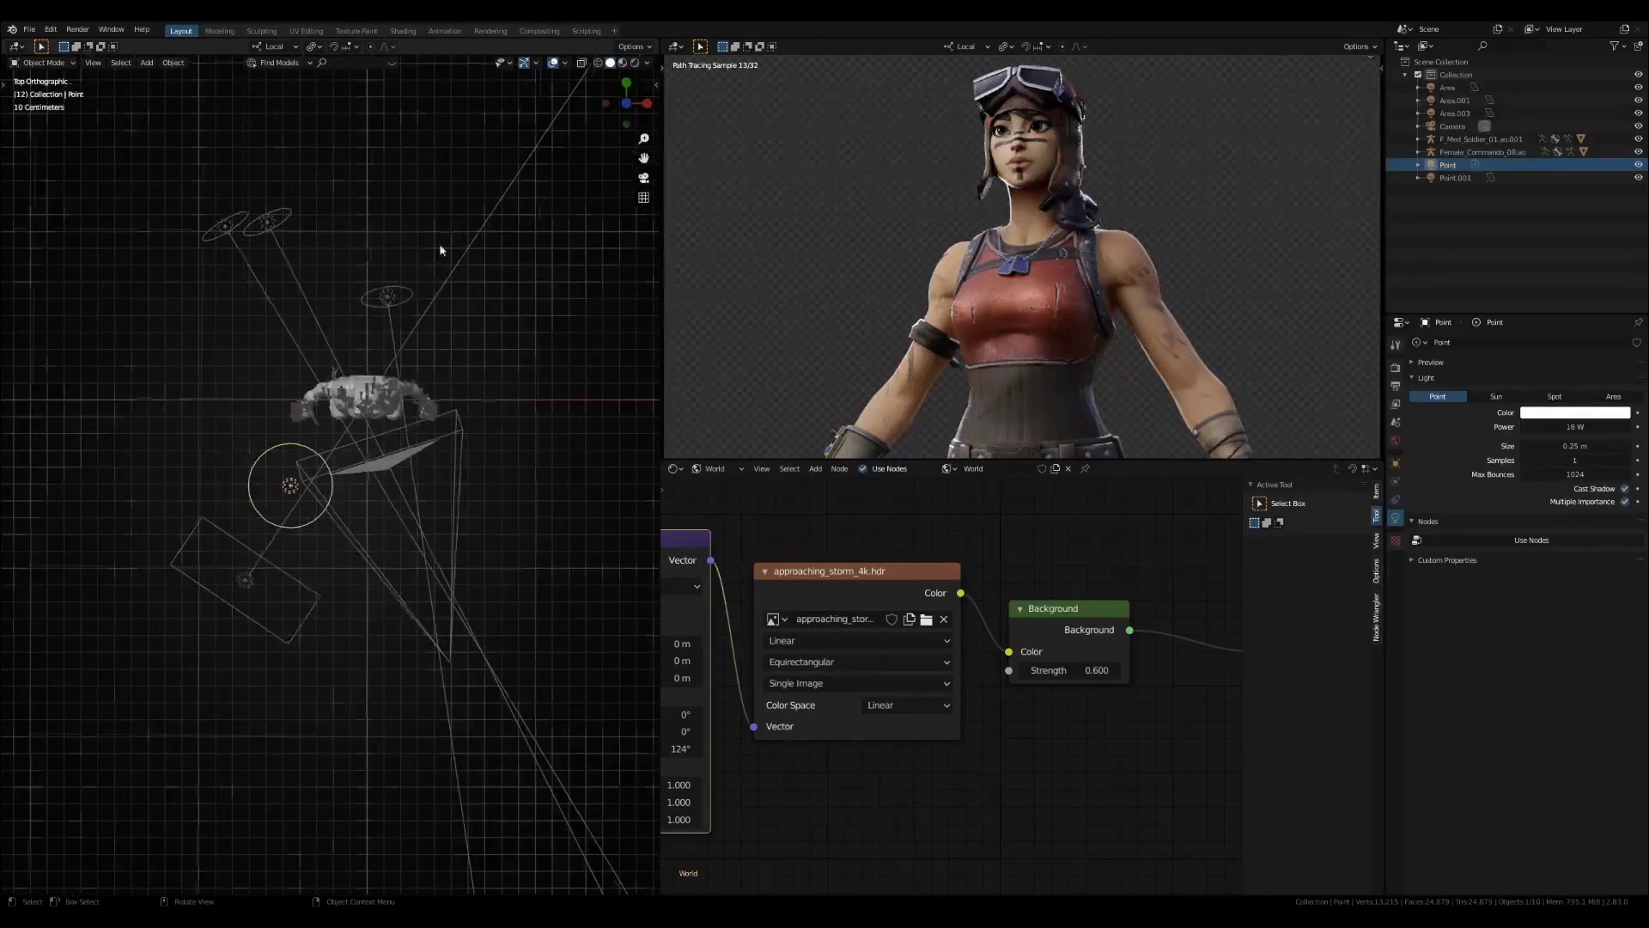
pyautogui.hotkey('shift', 'd')
pyautogui.click(570, 281)
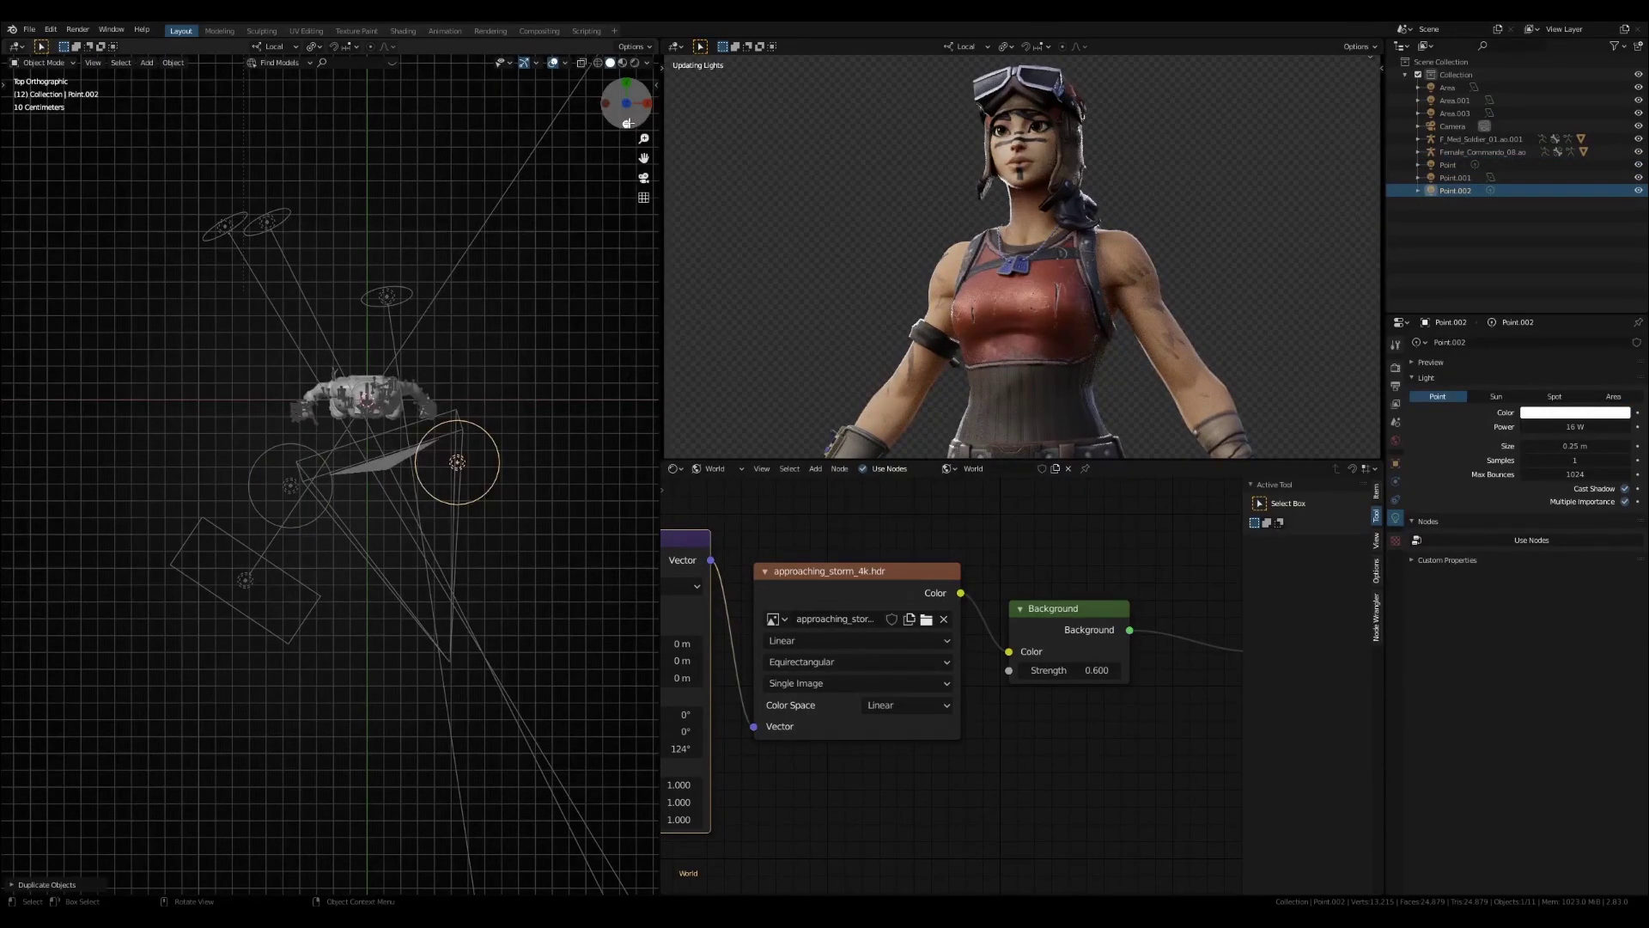
pyautogui.click(628, 124)
pyautogui.press('g')
pyautogui.click(575, 243)
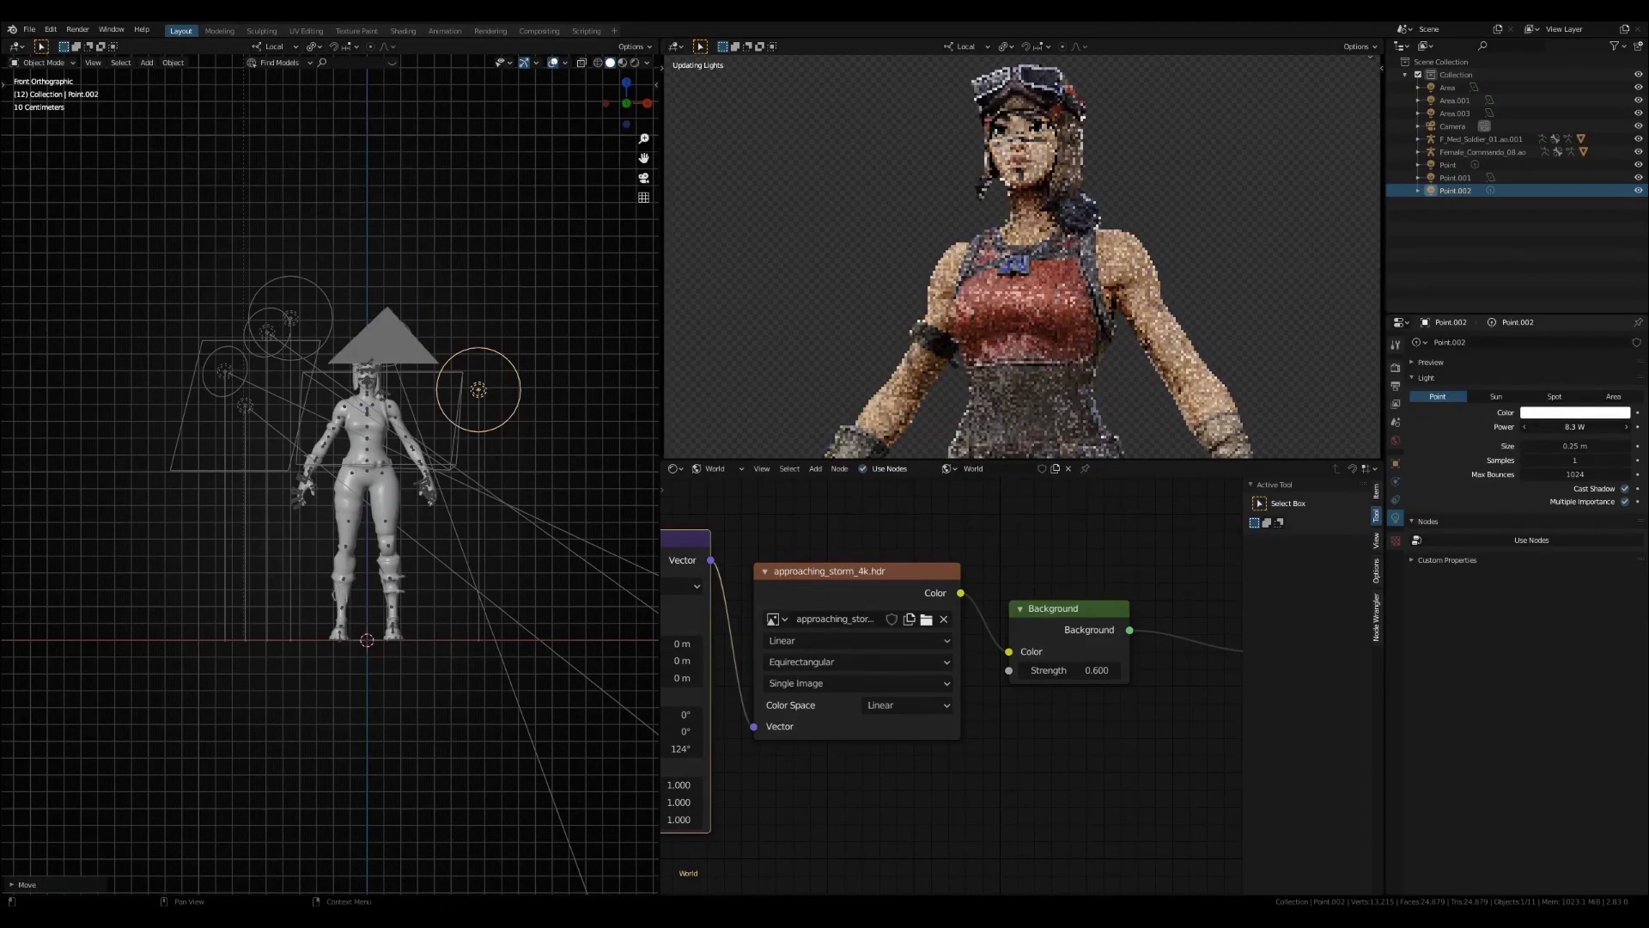
# Tint the copied point light pale blue and hide the node editor's sidebar
pyautogui.click(1566, 416)
pyautogui.click(1569, 285)
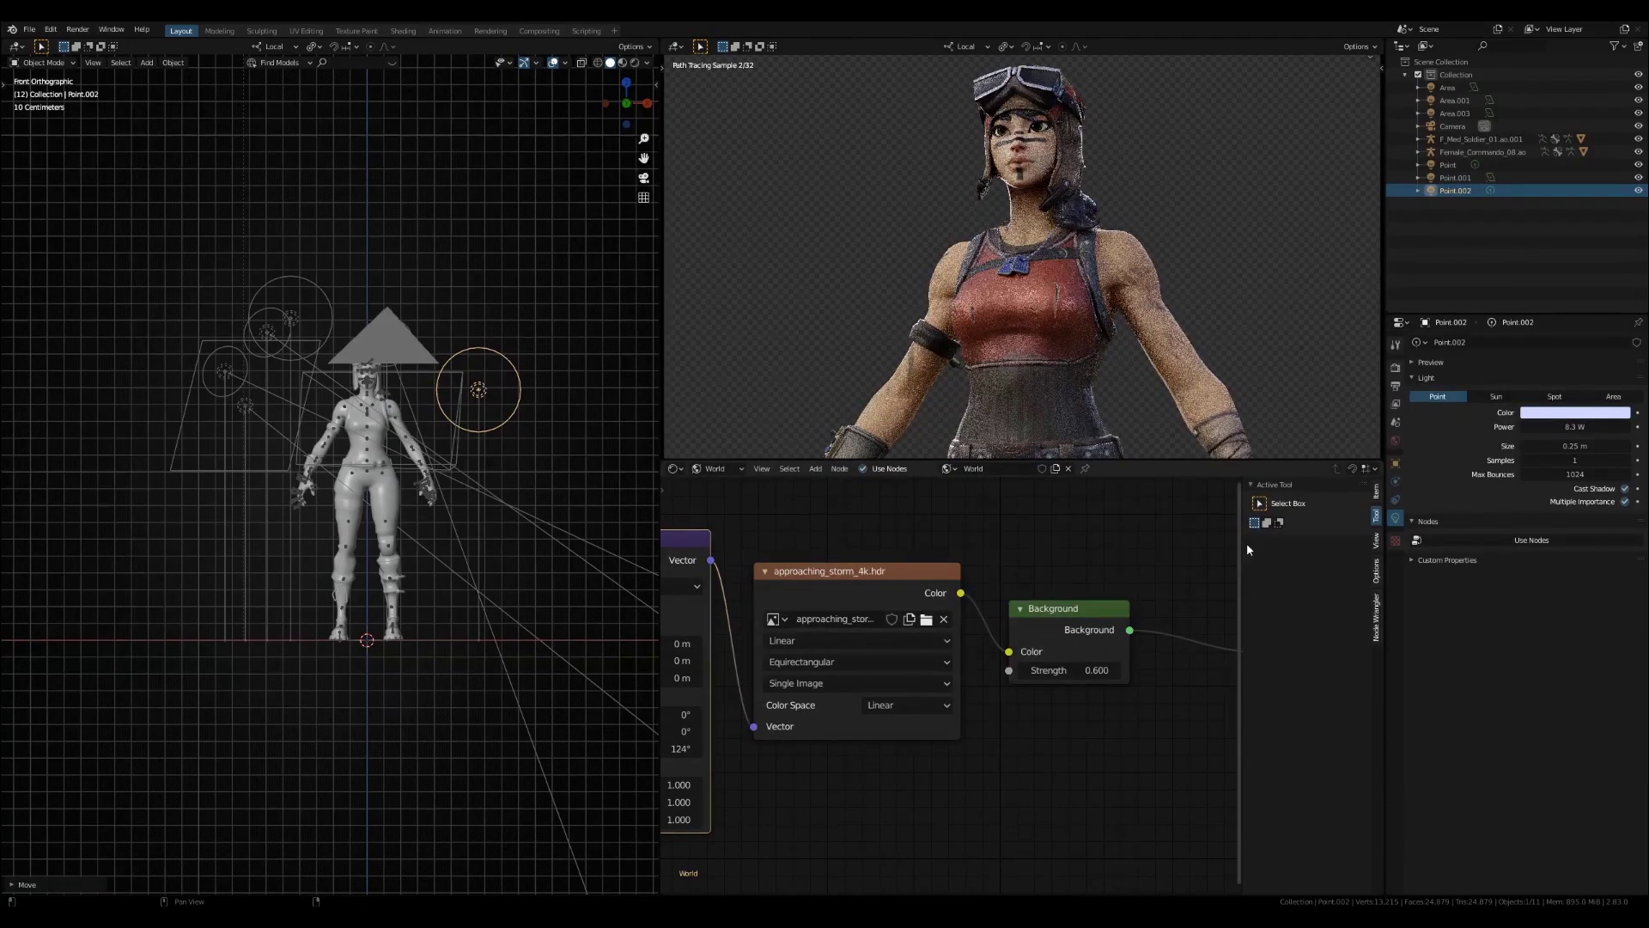
pyautogui.press('n')
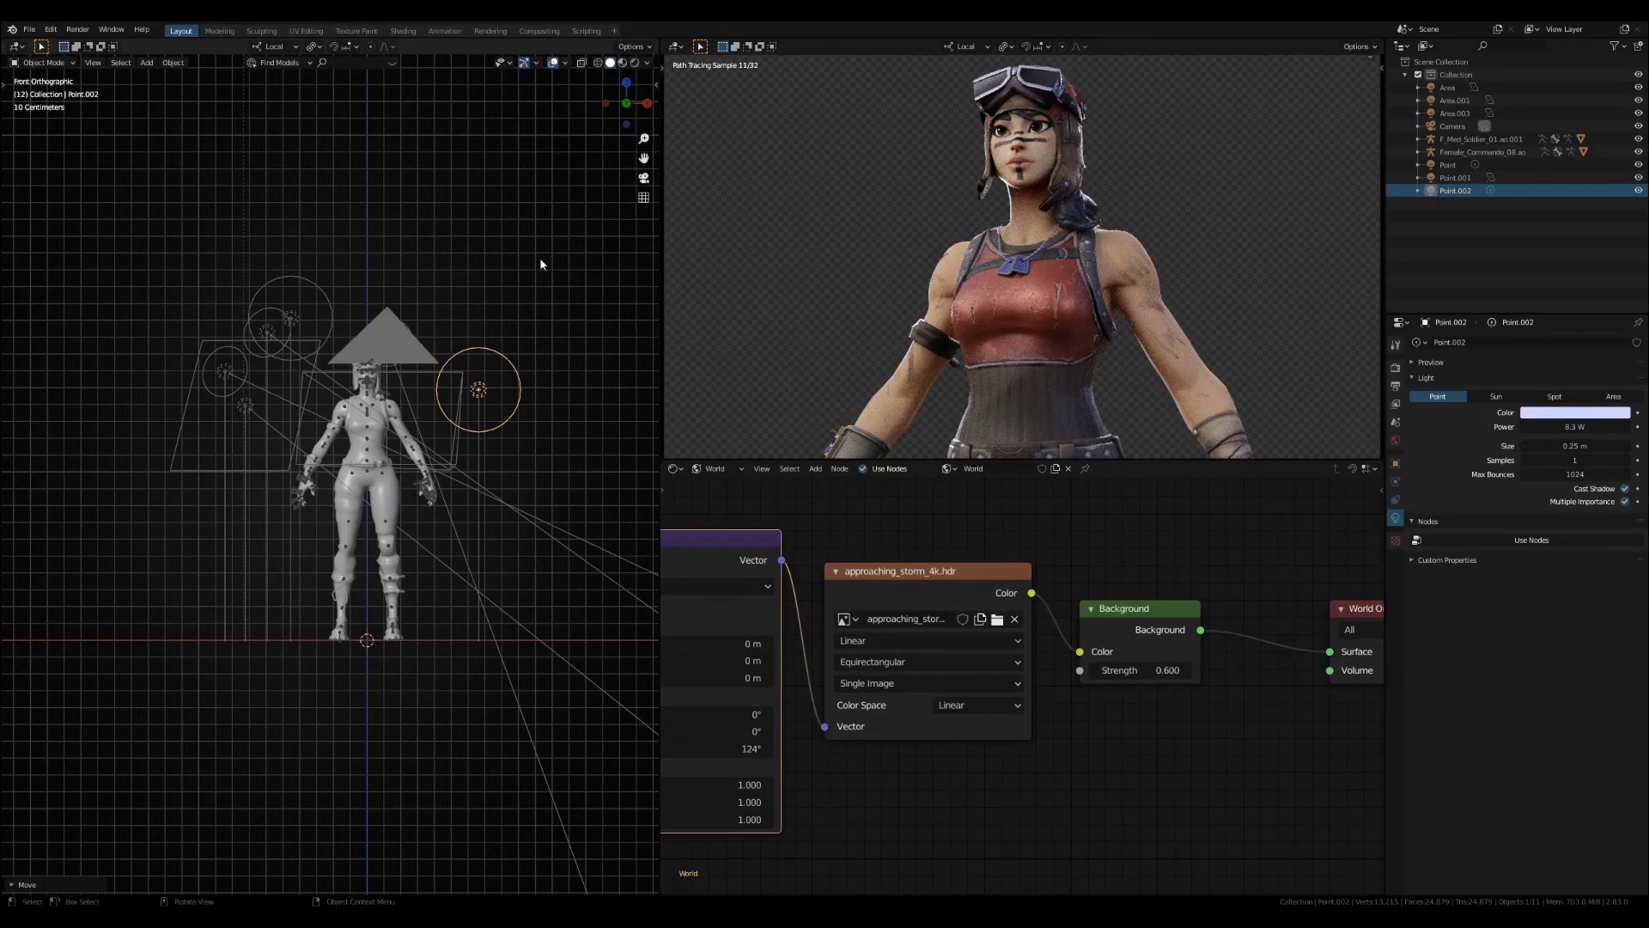
# Reduce the pale blue point light's size to 0.19 m, set its power to 5.6 W, and move it closer to the character
pyautogui.moveTo(510, 239); pyautogui.dragTo(564, 209, button='middle')
pyautogui.scroll(-4, 445, 321)
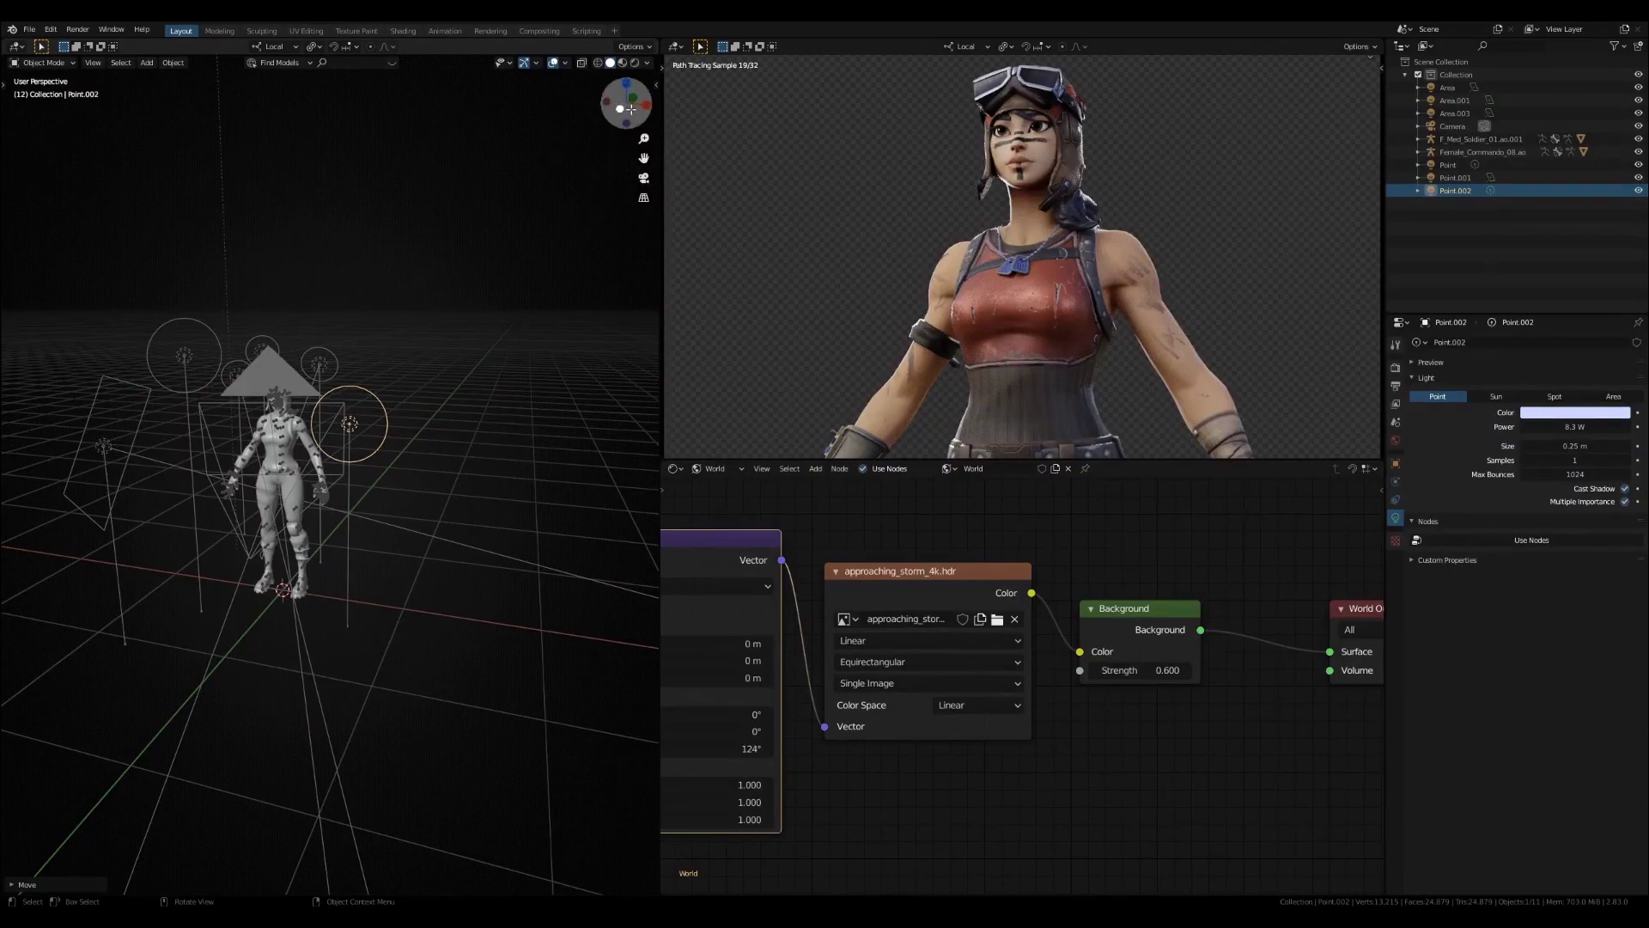
pyautogui.scroll(5, 390, 335)
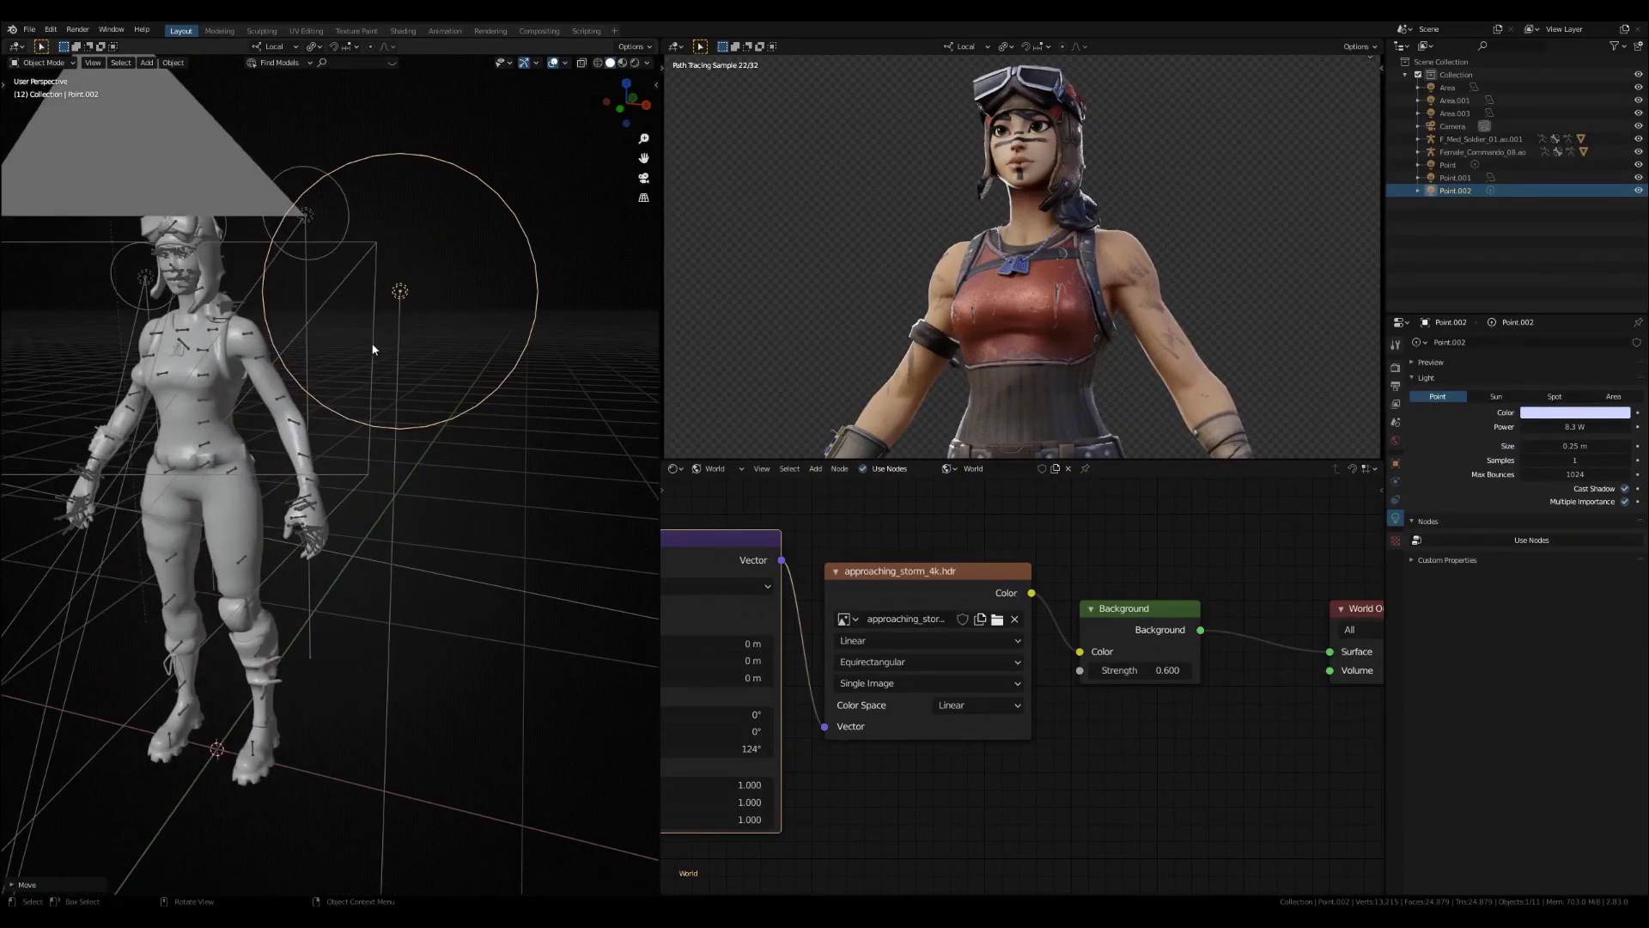
pyautogui.moveTo(375, 348); pyautogui.dragTo(418, 270, button='middle')
pyautogui.click(627, 83)
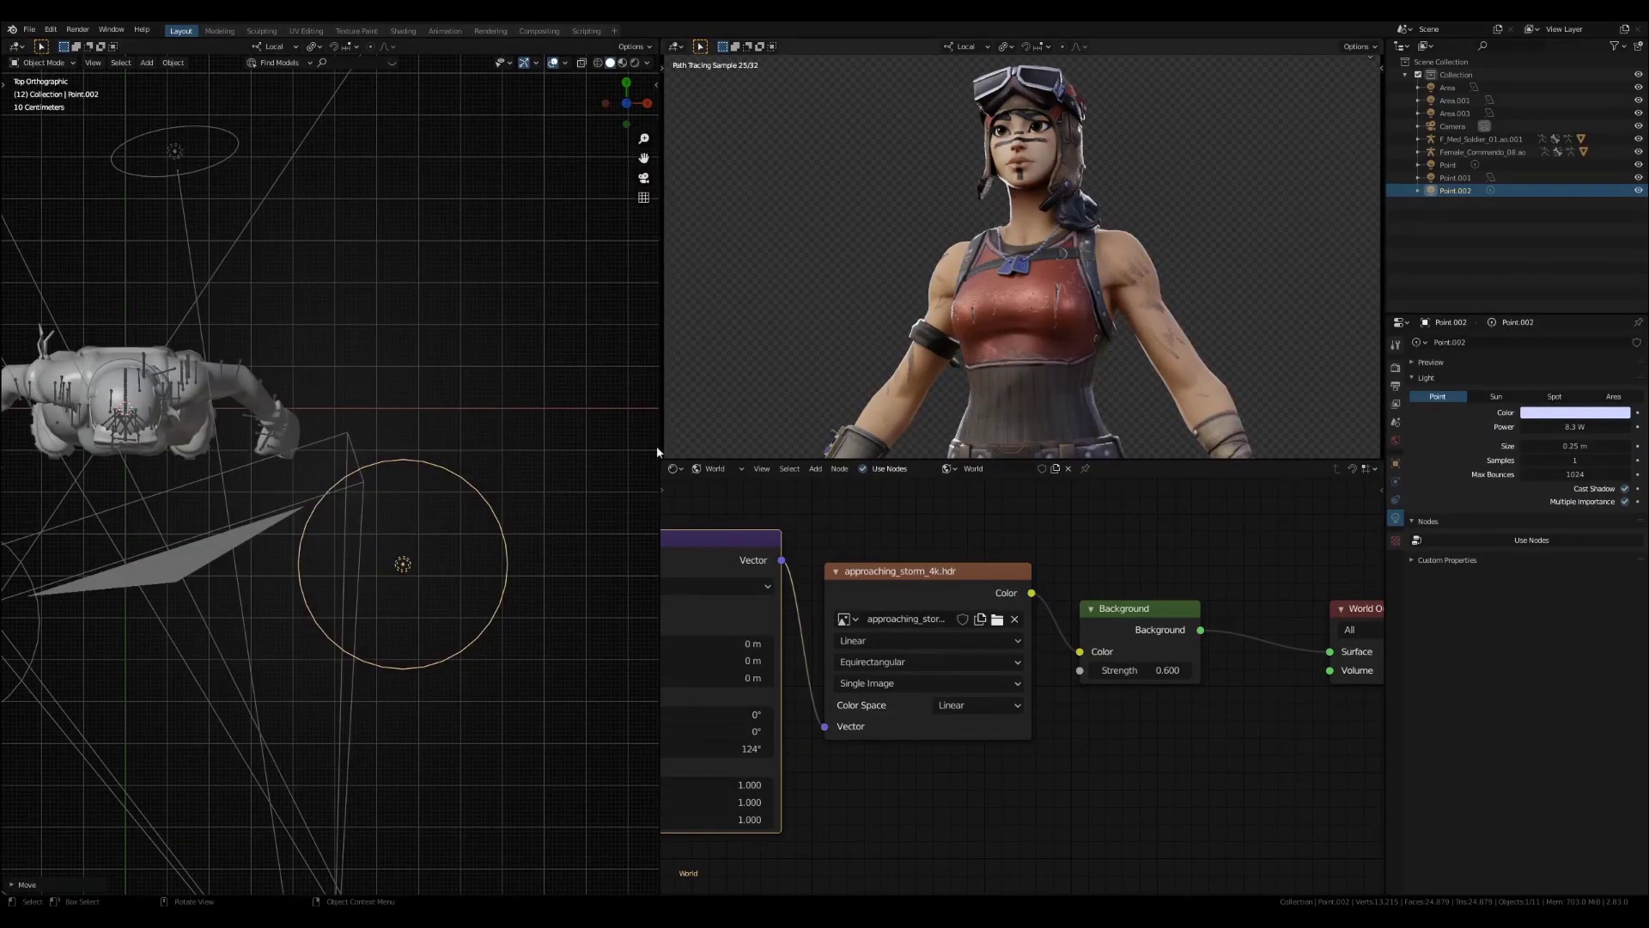
pyautogui.moveTo(1575, 446); pyautogui.dragTo(1542, 446)
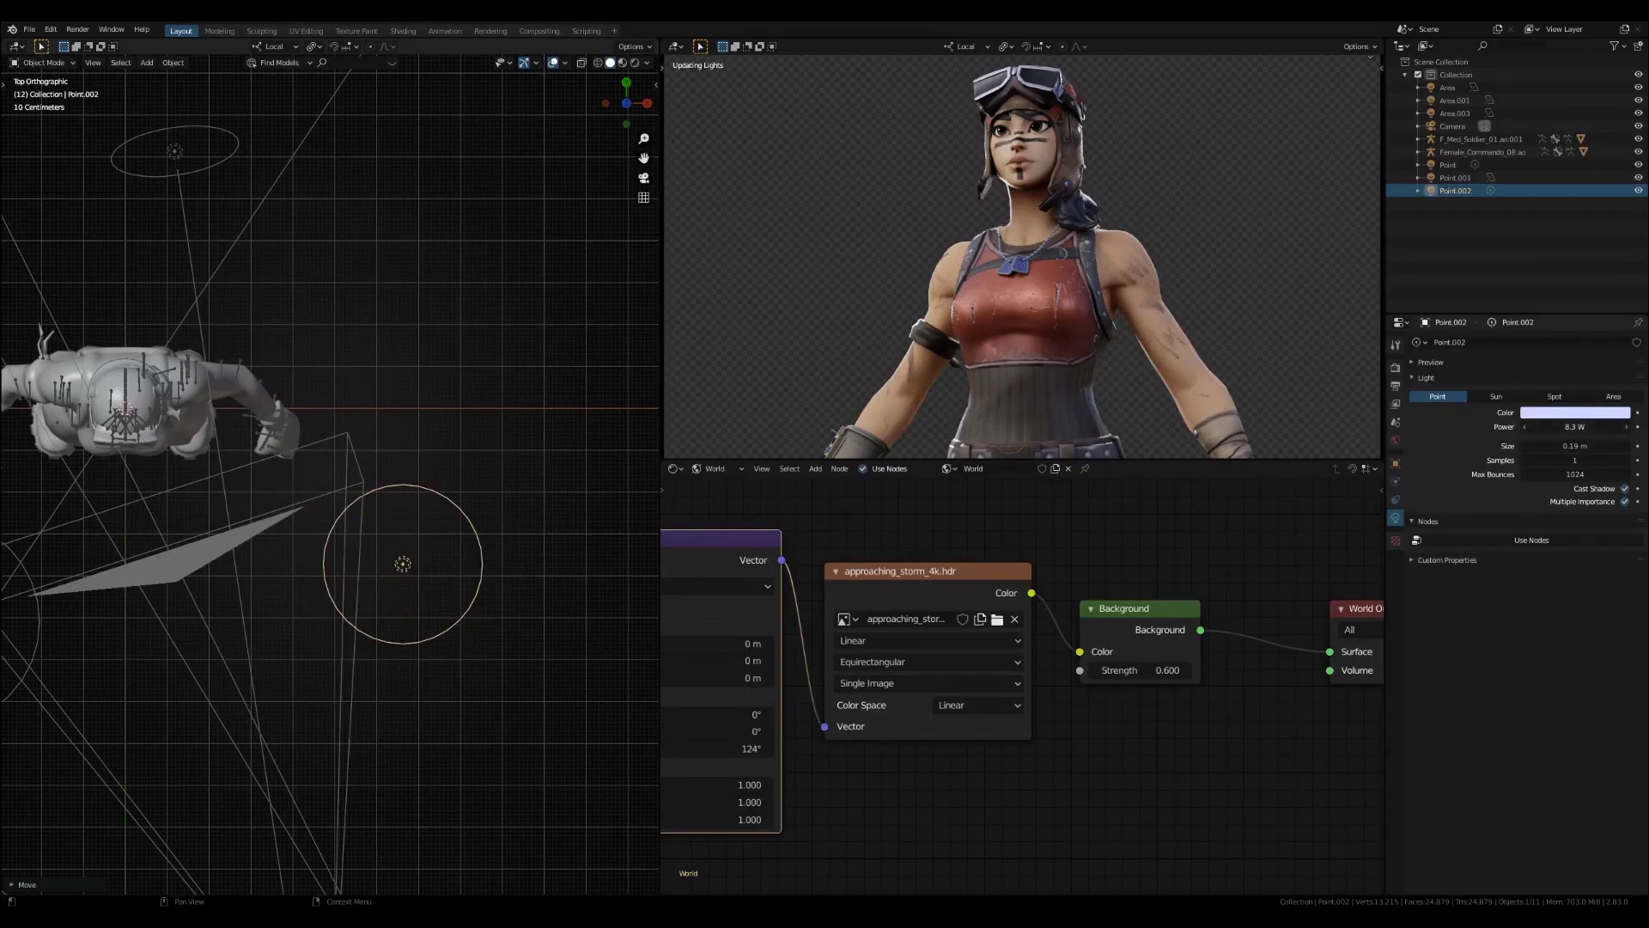
pyautogui.press('g')
pyautogui.click(438, 452)
# Examine the complete light arrangement around the character from several angles and review the world node setup
pyautogui.moveTo(324, 524); pyautogui.dragTo(280, 361, button='middle')
pyautogui.scroll(-3, 258, 481)
pyautogui.scroll(5, 197, 421)
pyautogui.scroll(-2, 198, 421)
pyautogui.scroll(4, 219, 395)
pyautogui.scroll(-6, 215, 393)
pyautogui.scroll(-3, 280, 361)
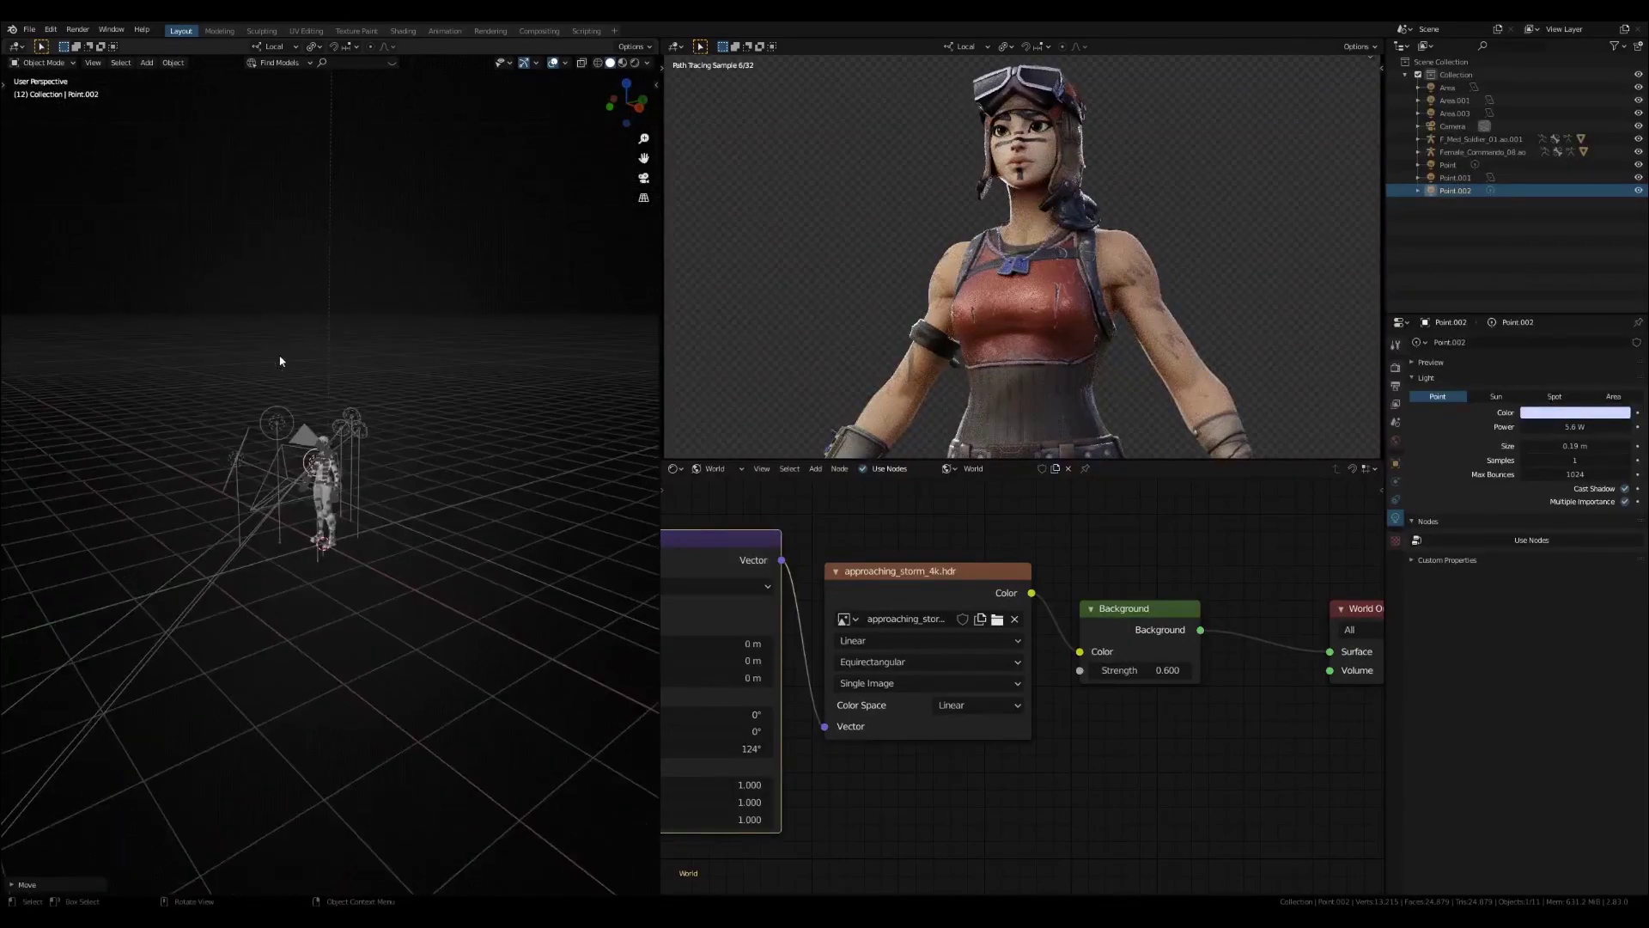
pyautogui.scroll(3, 301, 374)
pyautogui.scroll(4, 324, 384)
pyautogui.scroll(-4, 324, 384)
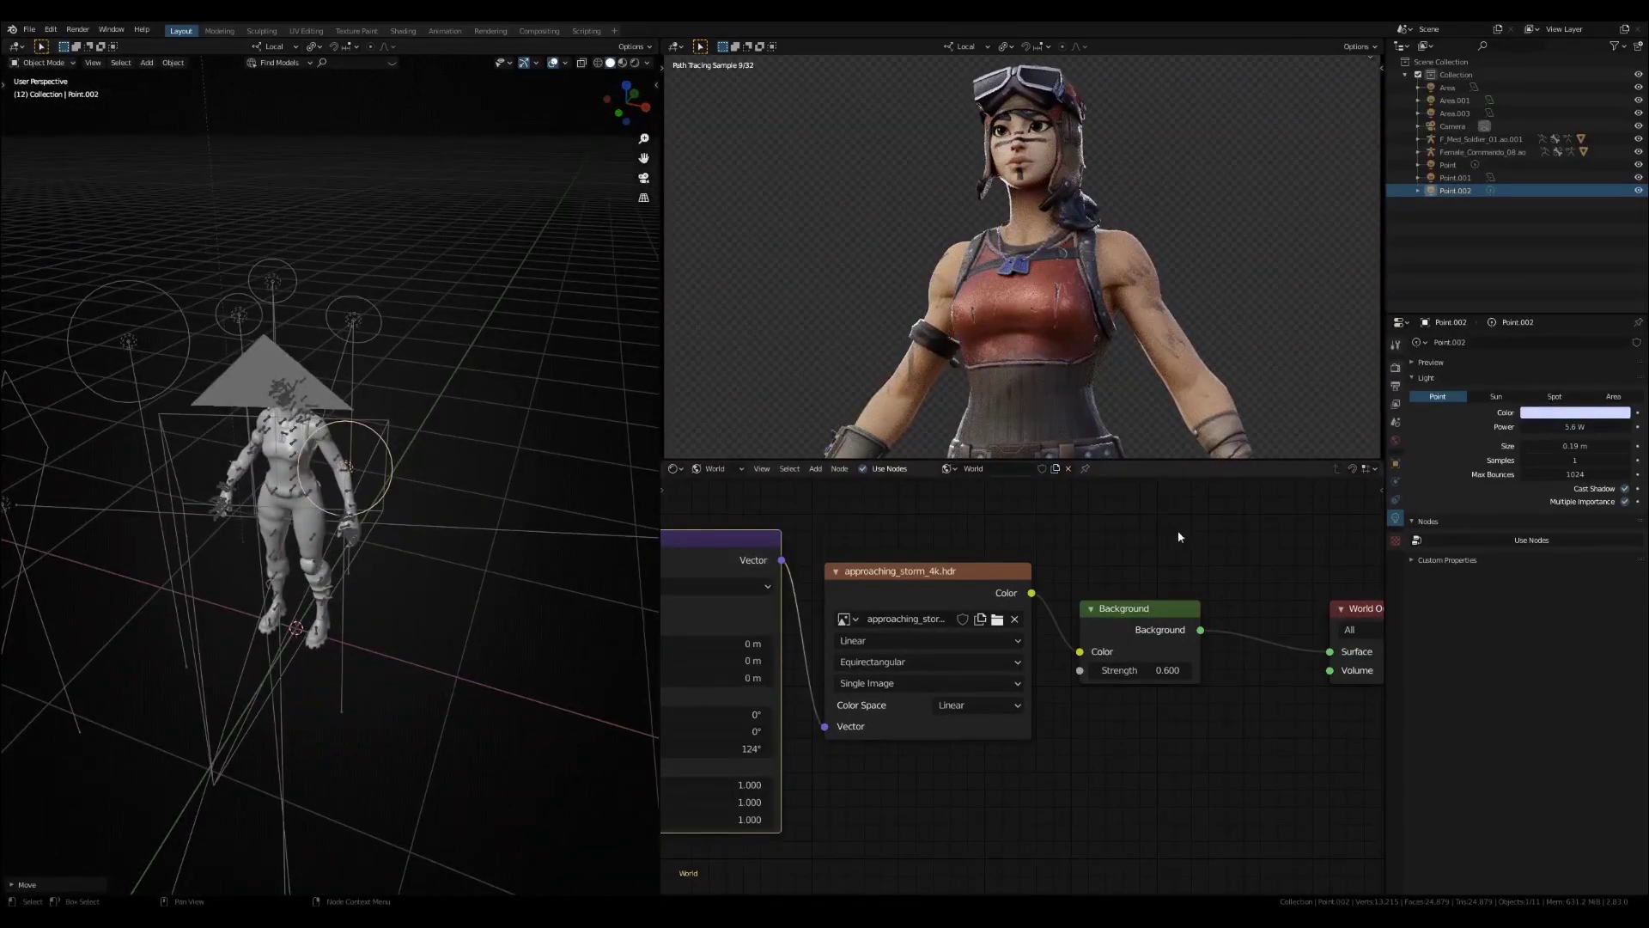
pyautogui.moveTo(364, 353); pyautogui.dragTo(221, 350, button='middle')
pyautogui.scroll(4, 305, 335)
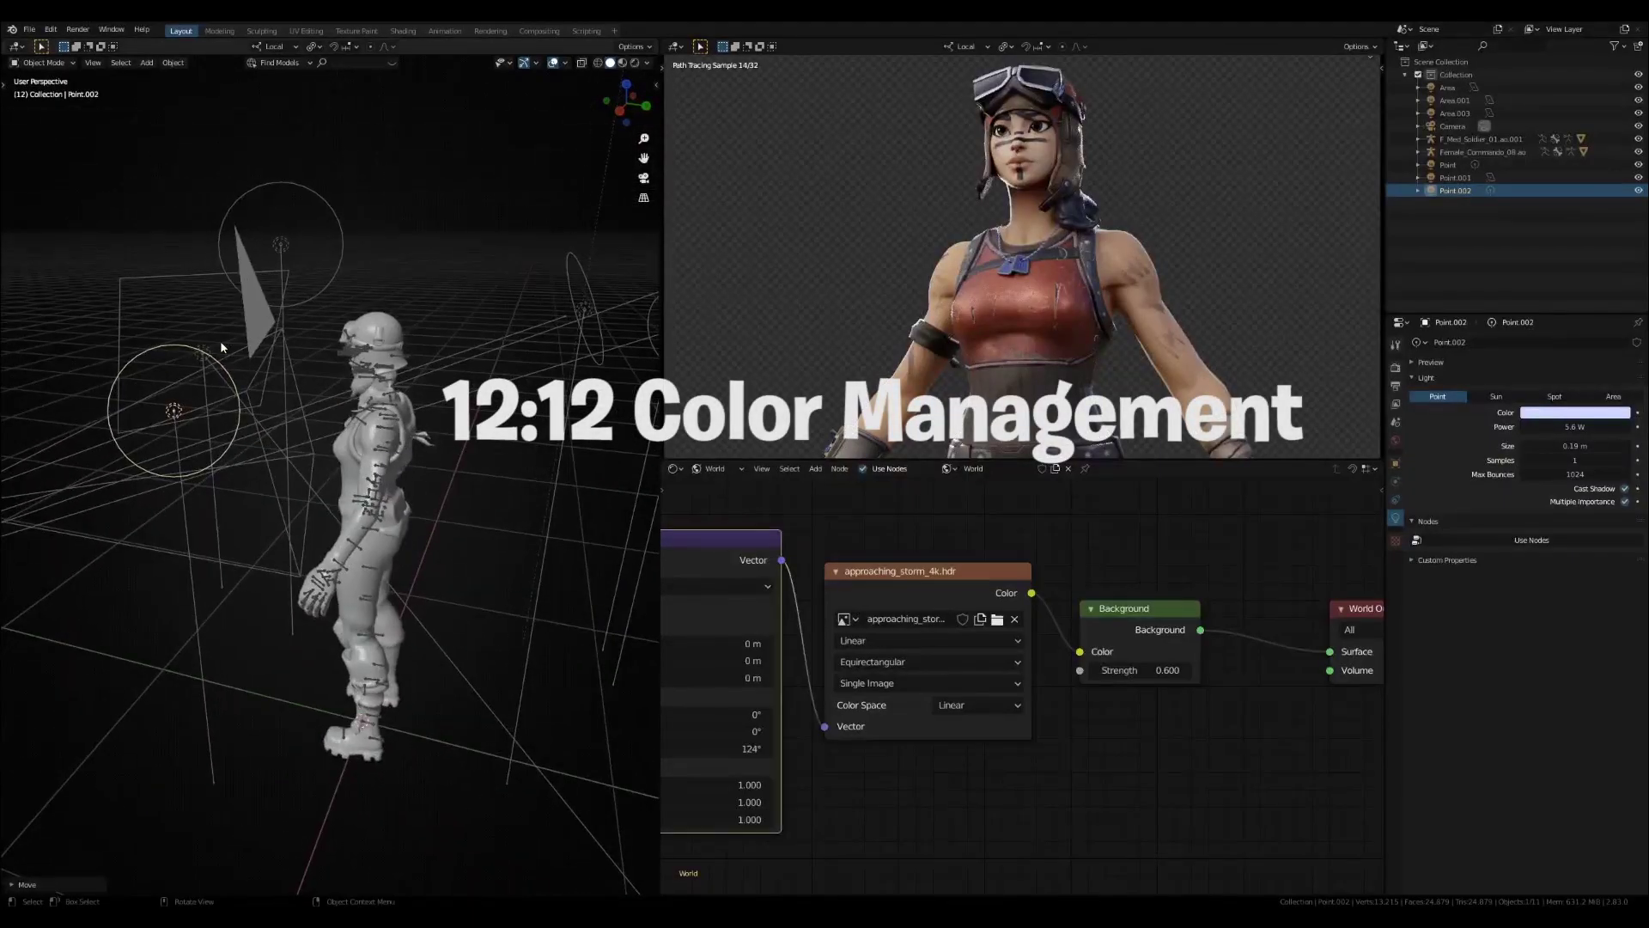
pyautogui.scroll(-3, 221, 349)
pyautogui.click(636, 101)
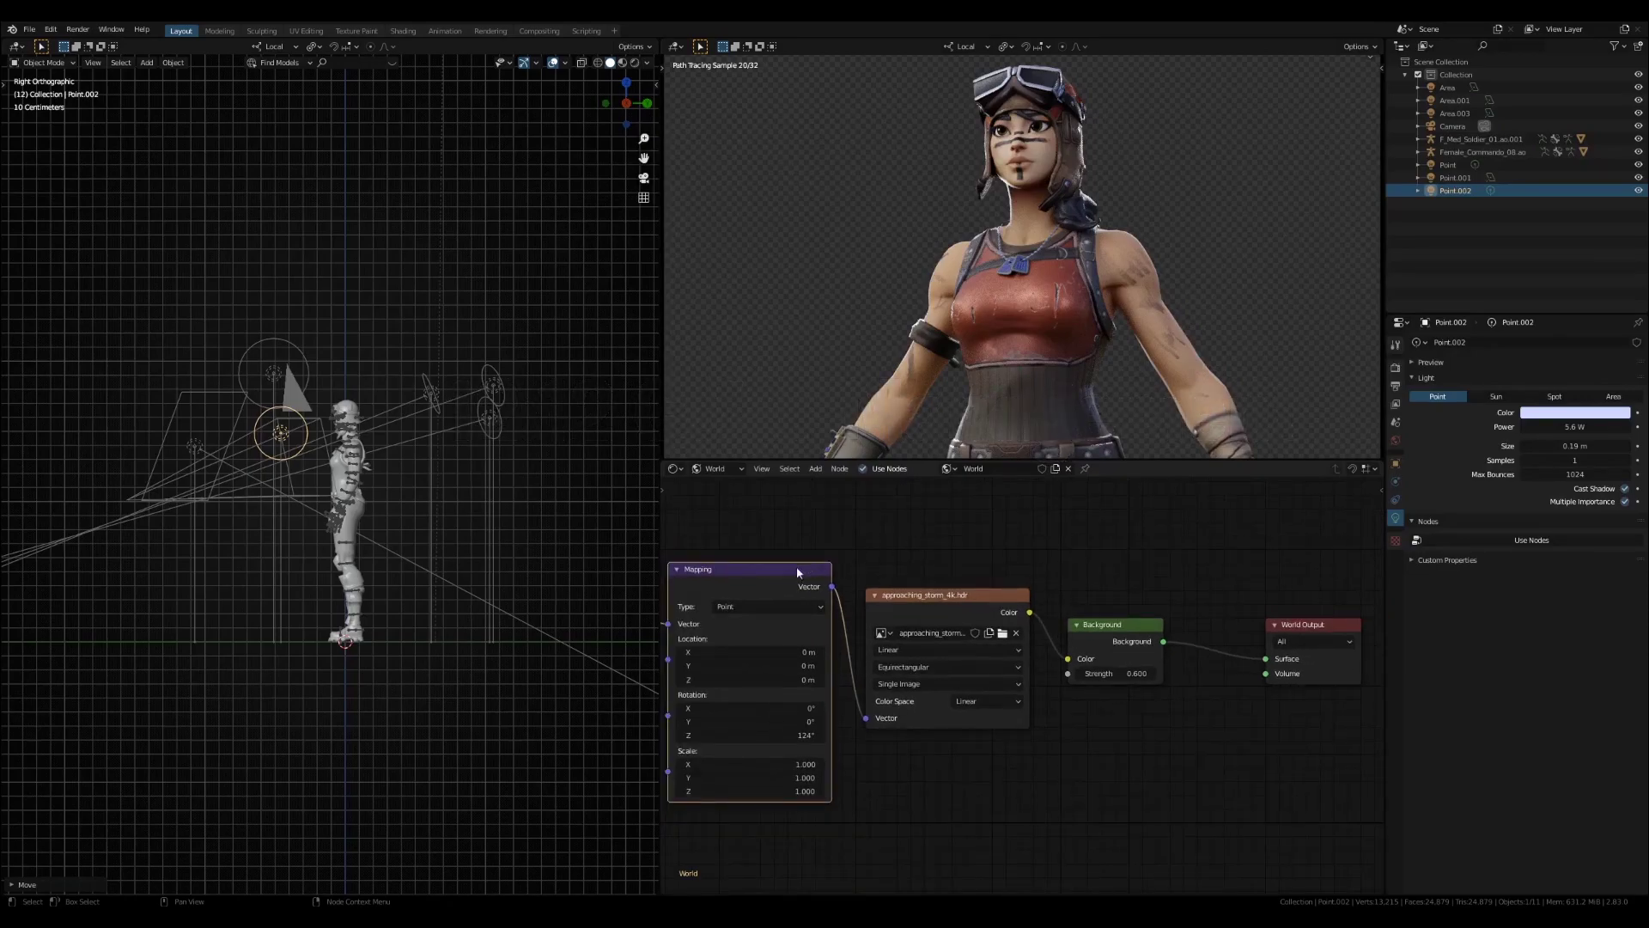
pyautogui.scroll(-3, 796, 565)
pyautogui.moveTo(336, 423); pyautogui.dragTo(257, 353, button='middle')
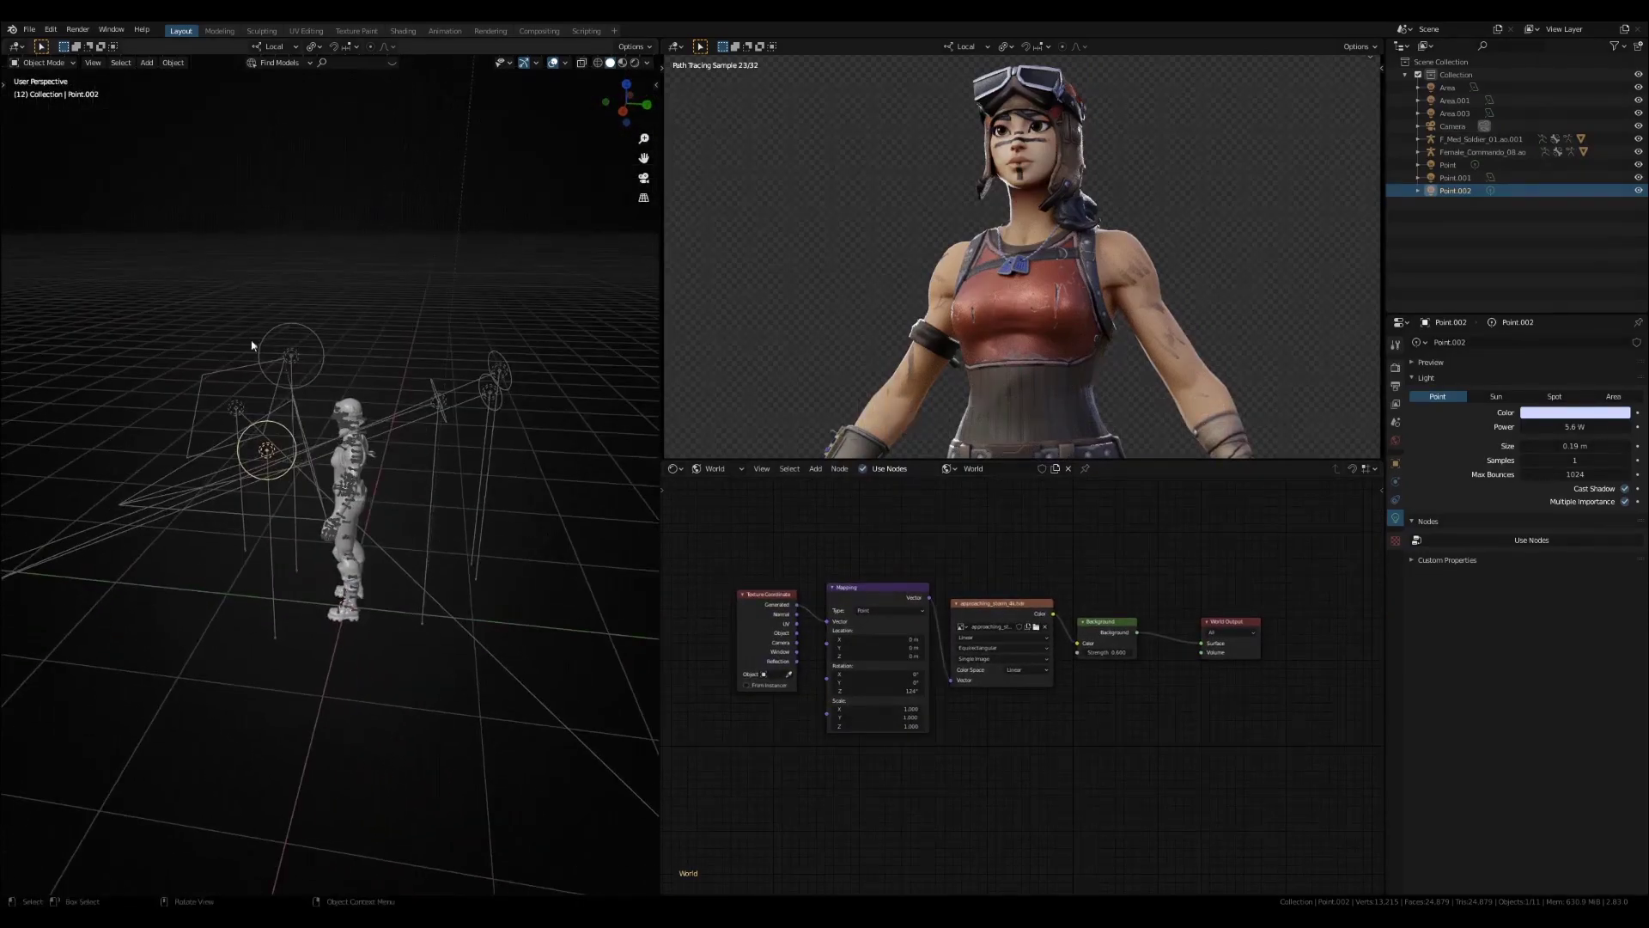
# Delete all the point and area lights from the scene
pyautogui.keyDown('shift'); pyautogui.click(1456, 177); pyautogui.keyUp('shift')
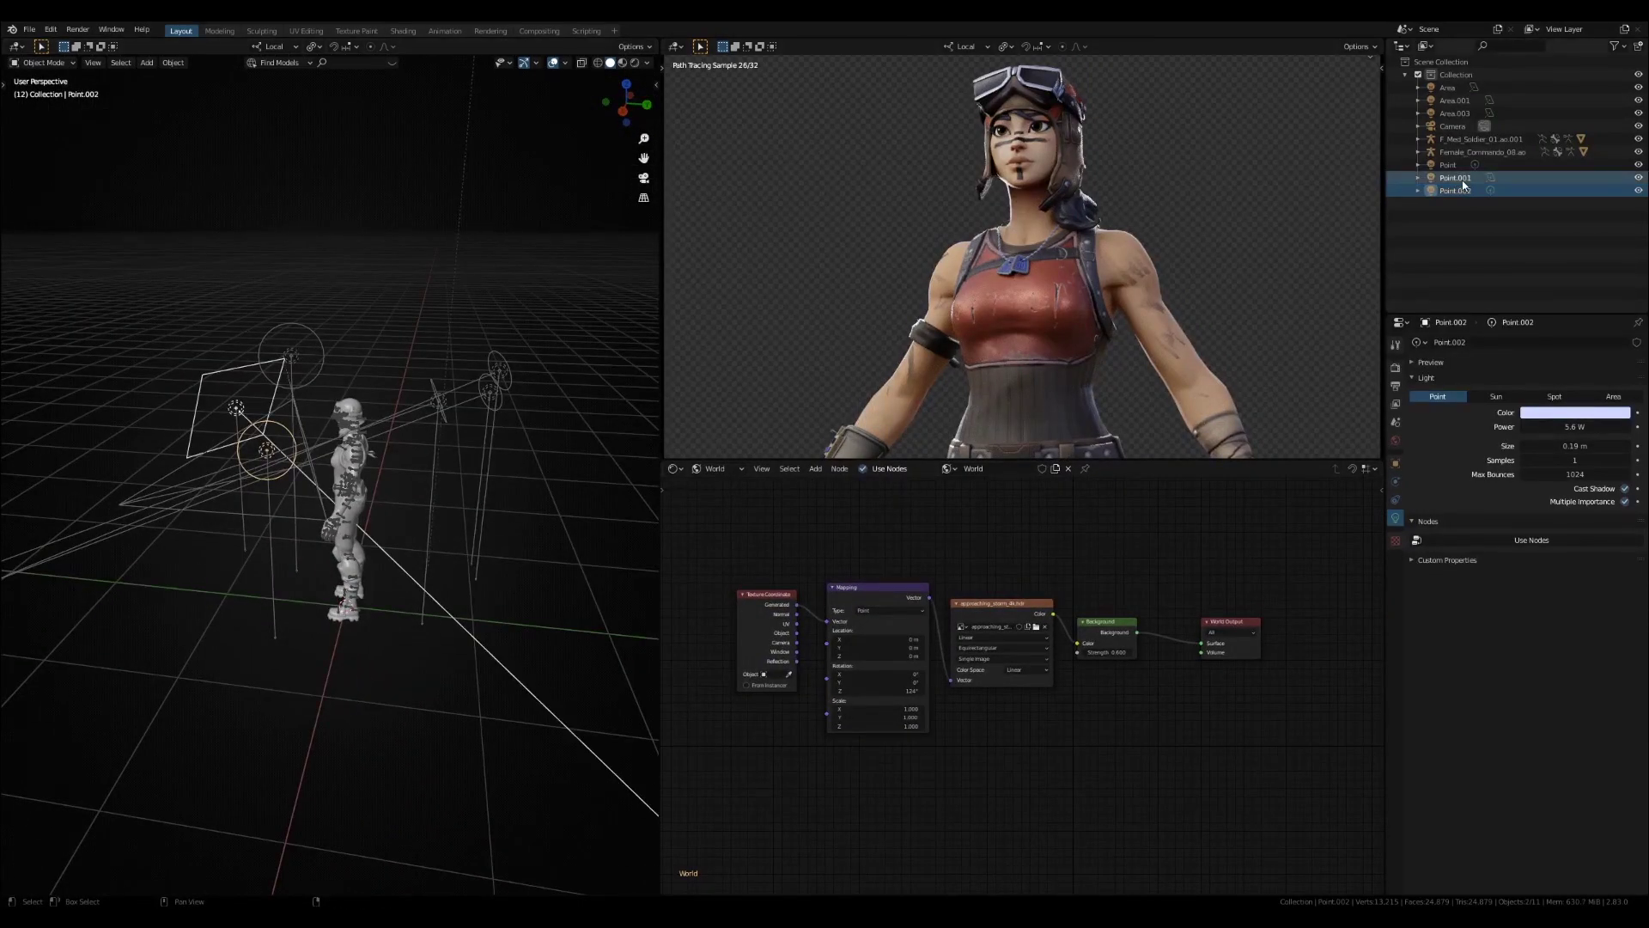
pyautogui.keyDown('shift'); pyautogui.click(1449, 164); pyautogui.keyUp('shift')
pyautogui.keyDown('shift'); pyautogui.click(1455, 113); pyautogui.keyUp('shift')
pyautogui.keyDown('shift'); pyautogui.click(1454, 99); pyautogui.keyUp('shift')
pyautogui.keyDown('shift'); pyautogui.click(1448, 87); pyautogui.keyUp('shift')
pyautogui.press('x')
pyautogui.click(447, 285)
# Delete the HDRI texture, Mapping and Texture Coordinate nodes from the world, and pull the camera back to frame the character centrally
pyautogui.moveTo(446, 292); pyautogui.dragTo(430, 365, button='middle')
pyautogui.click(1001, 603)
pyautogui.press('x')
pyautogui.click(876, 587)
pyautogui.press('x')
pyautogui.click(796, 596)
pyautogui.press('x')
pyautogui.scroll(4, 950, 611)
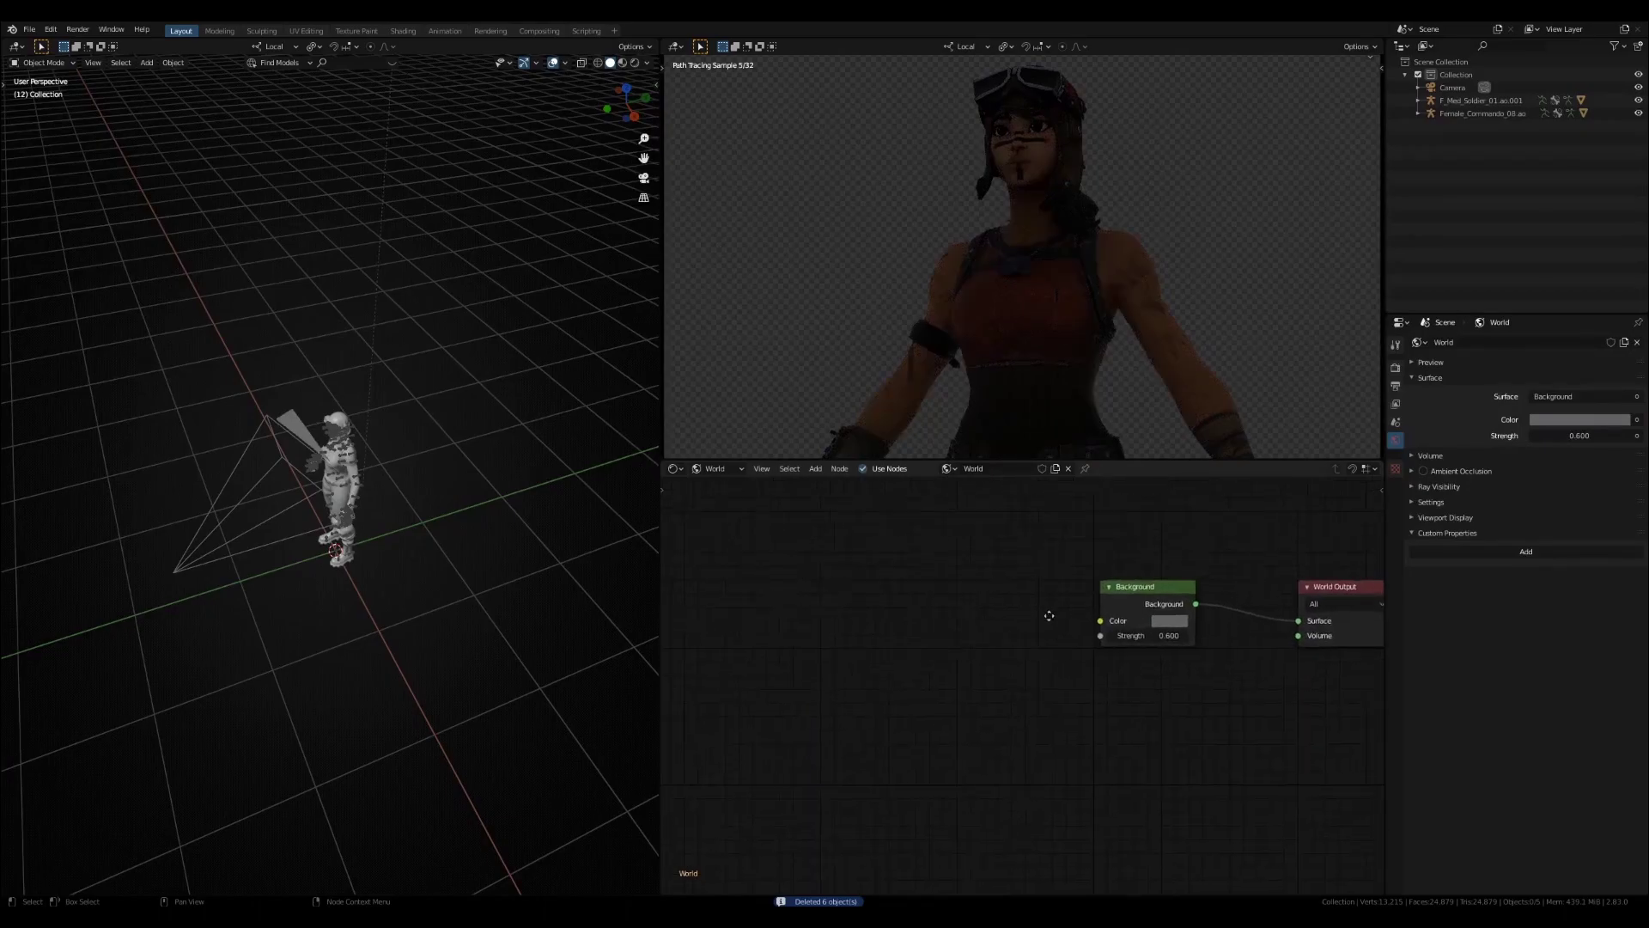
pyautogui.scroll(-3, 773, 361)
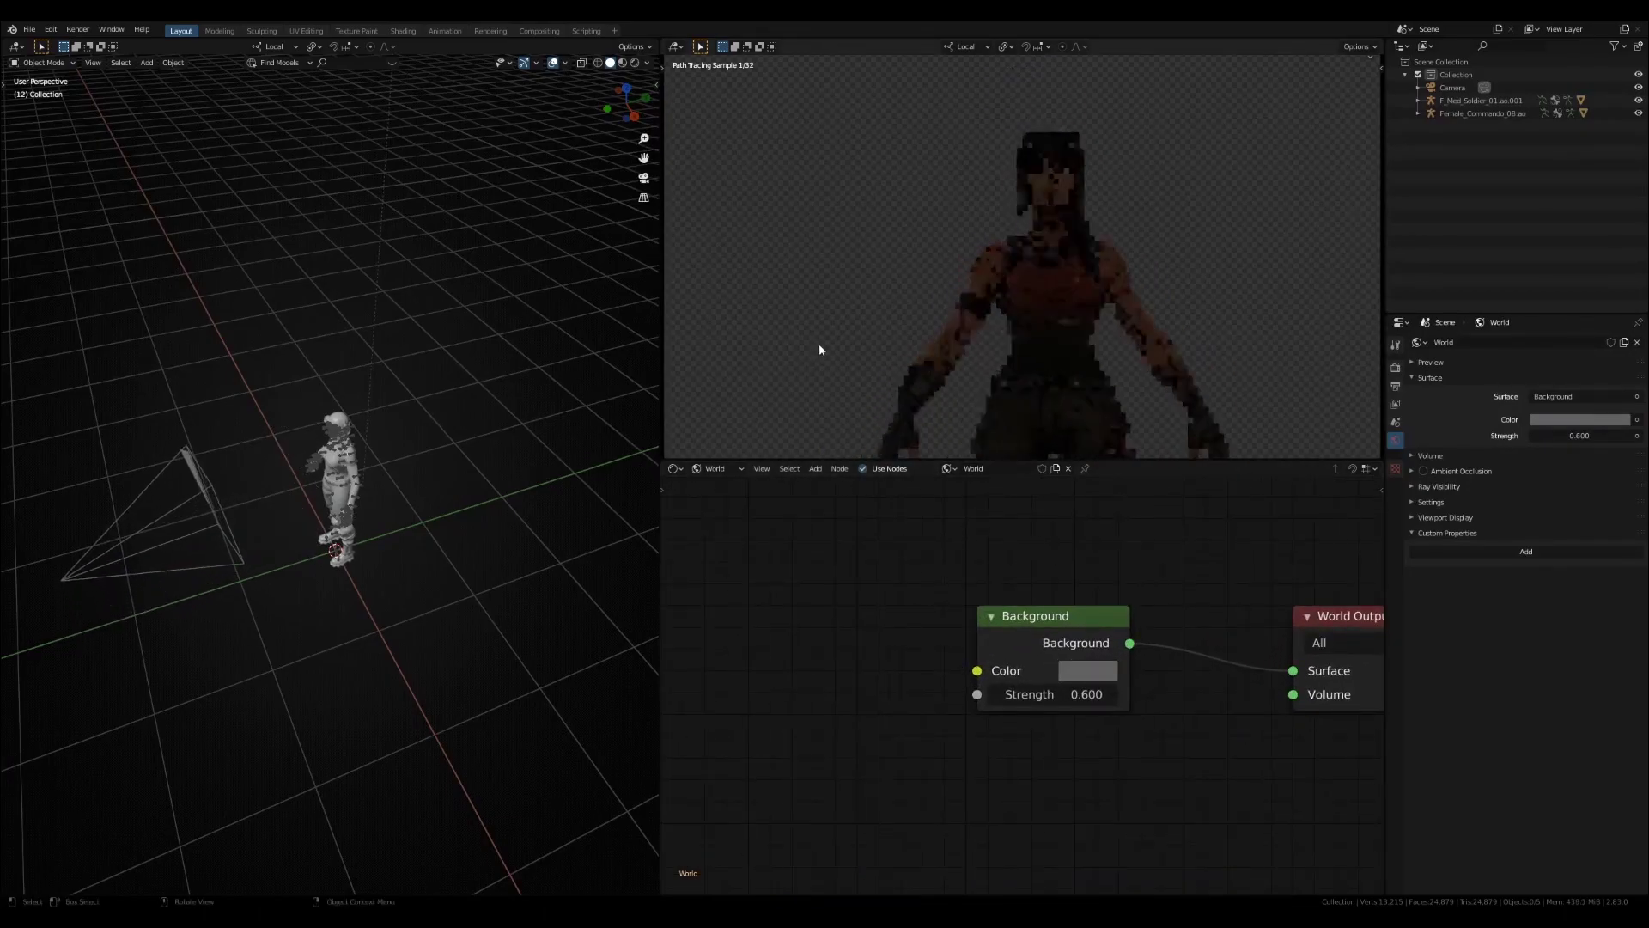
pyautogui.moveTo(891, 387)
pyautogui.mouseDown(button='middle')
pyautogui.moveTo(884, 374)
pyautogui.moveTo(883, 388)
pyautogui.mouseUp(button='middle')
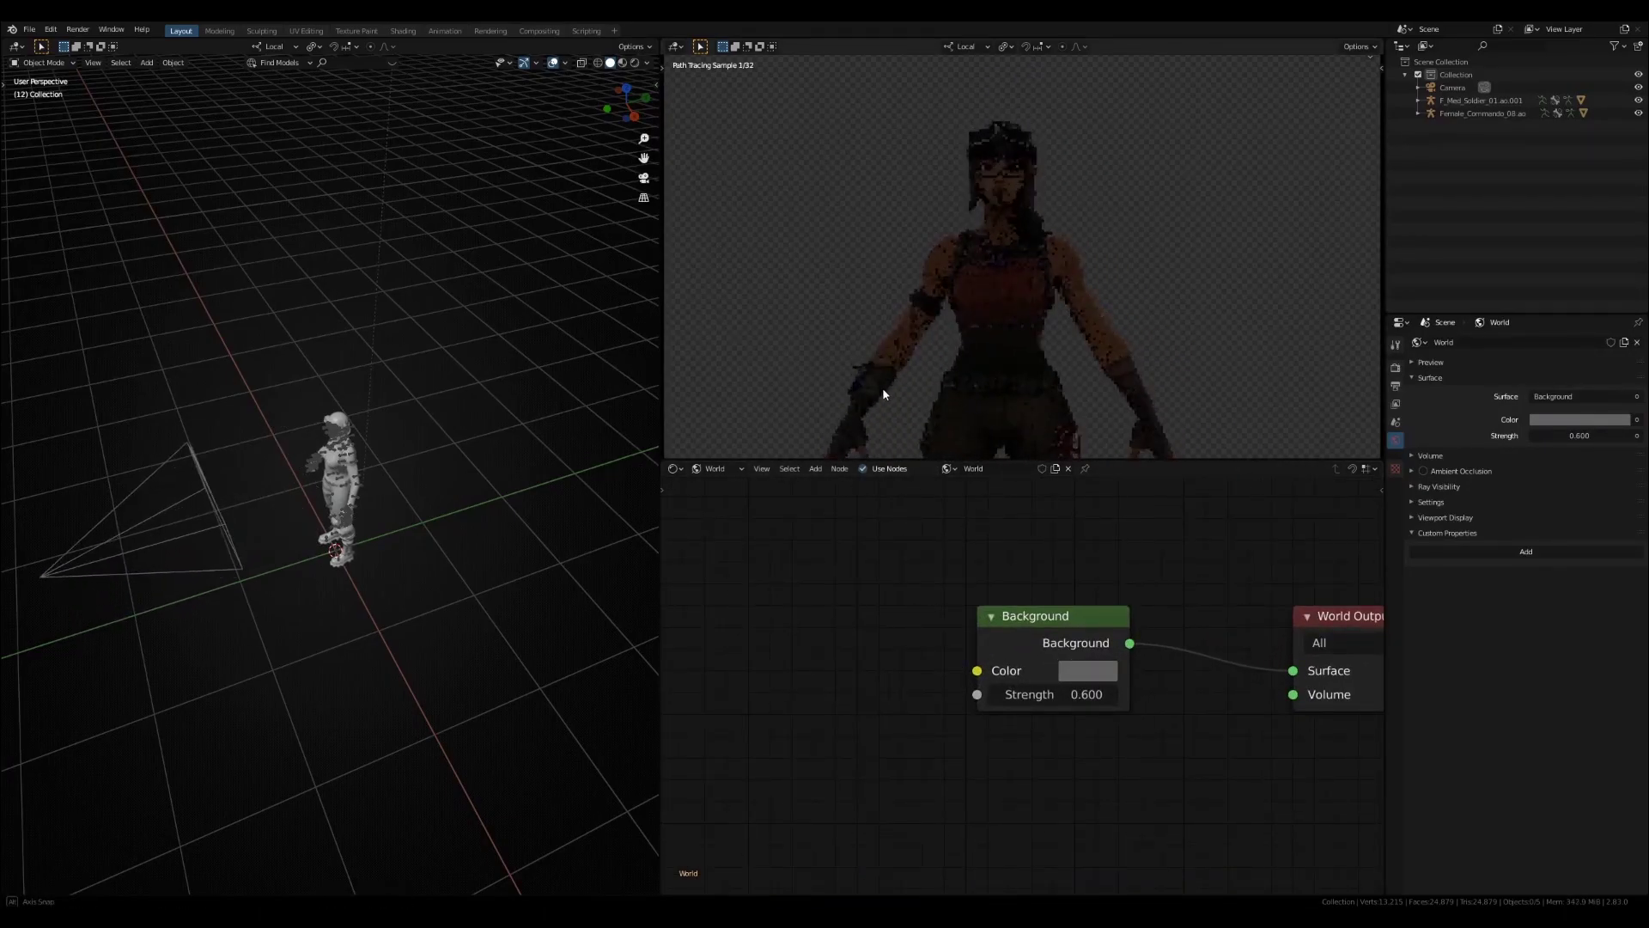
# Set the world background color to a muted blue with hue 0.635, saturation 0.321 and value 0.654
pyautogui.click(1084, 669)
pyautogui.moveTo(1151, 436); pyautogui.dragTo(1176, 417)
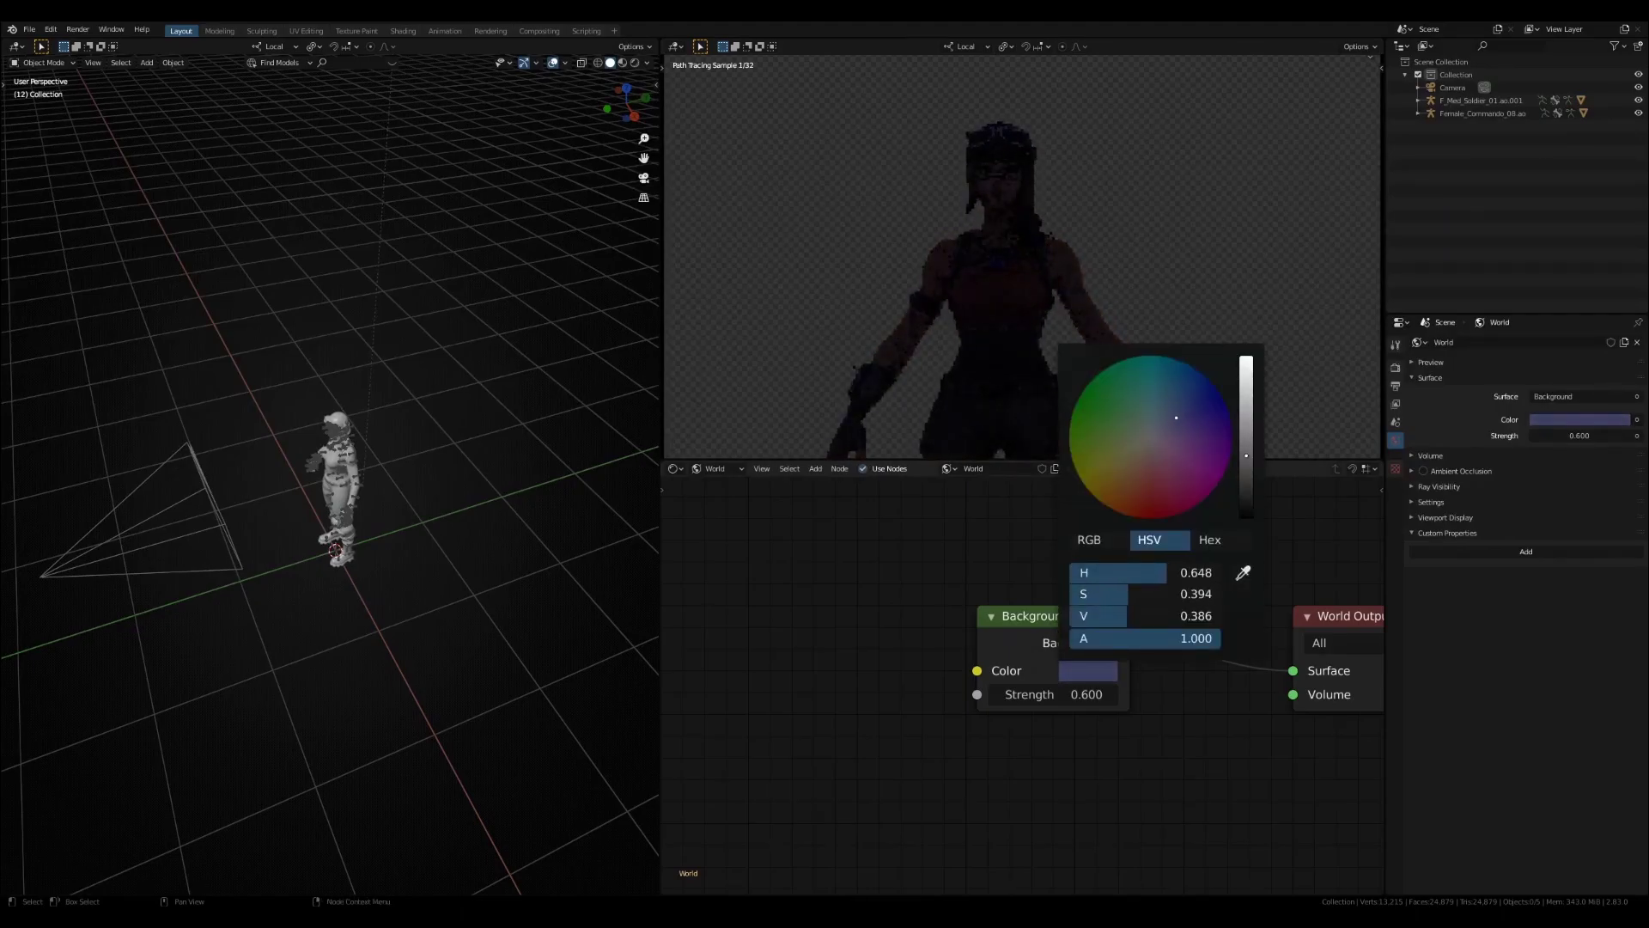
pyautogui.moveTo(1249, 459); pyautogui.dragTo(1247, 419)
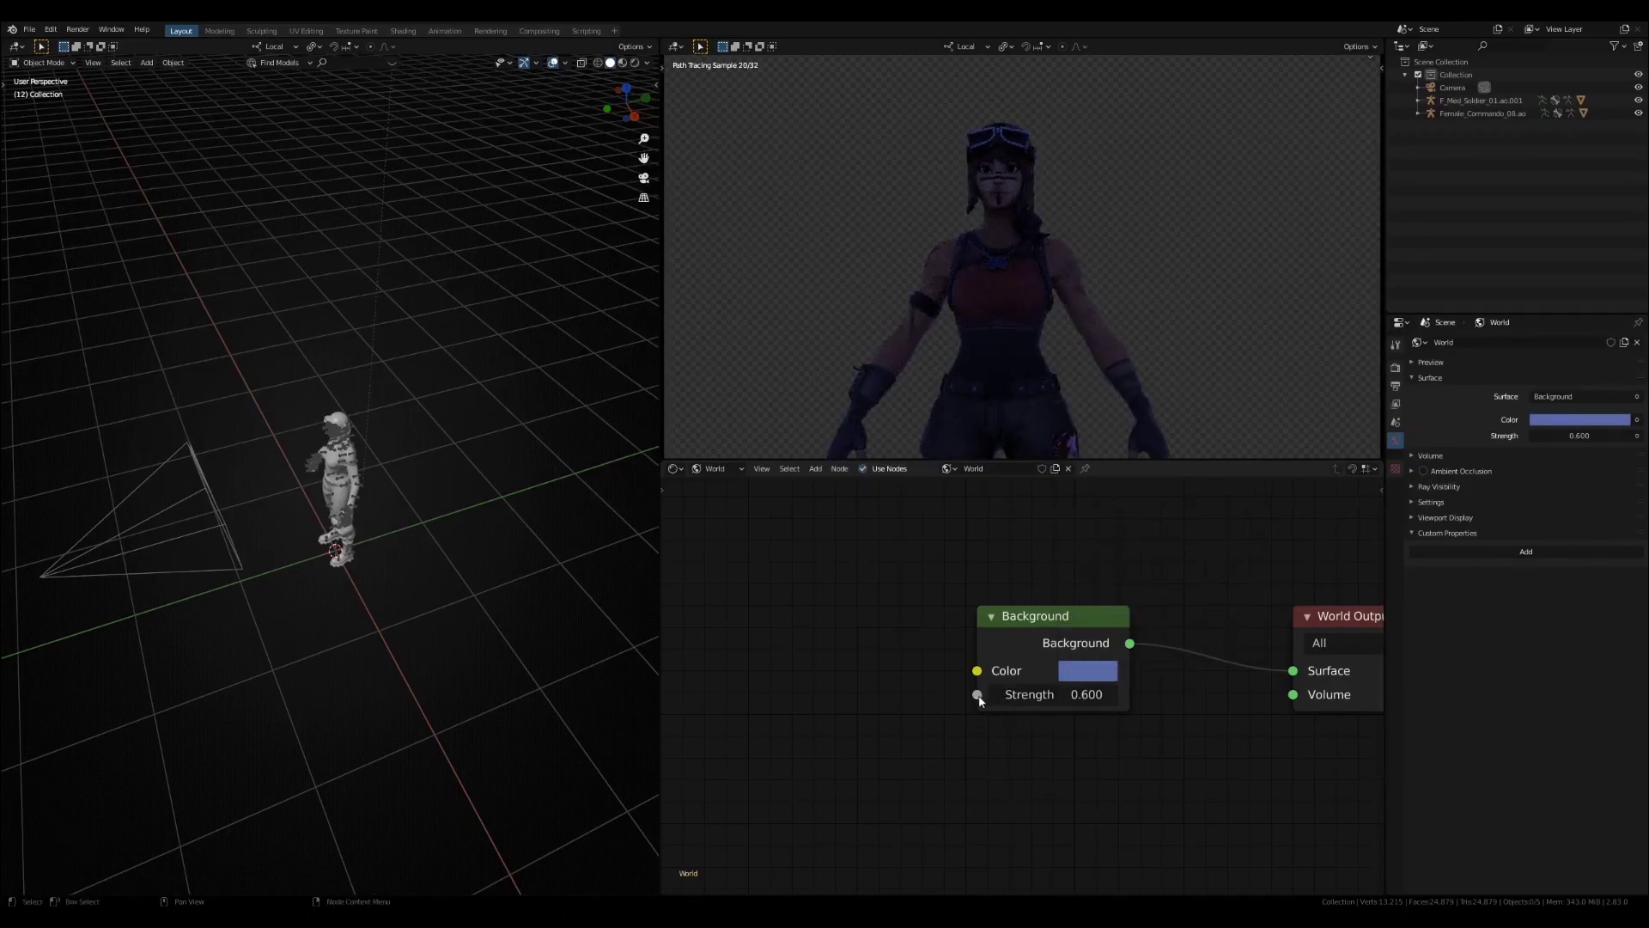
pyautogui.click(1100, 669)
pyautogui.moveTo(1129, 594); pyautogui.dragTo(1117, 594)
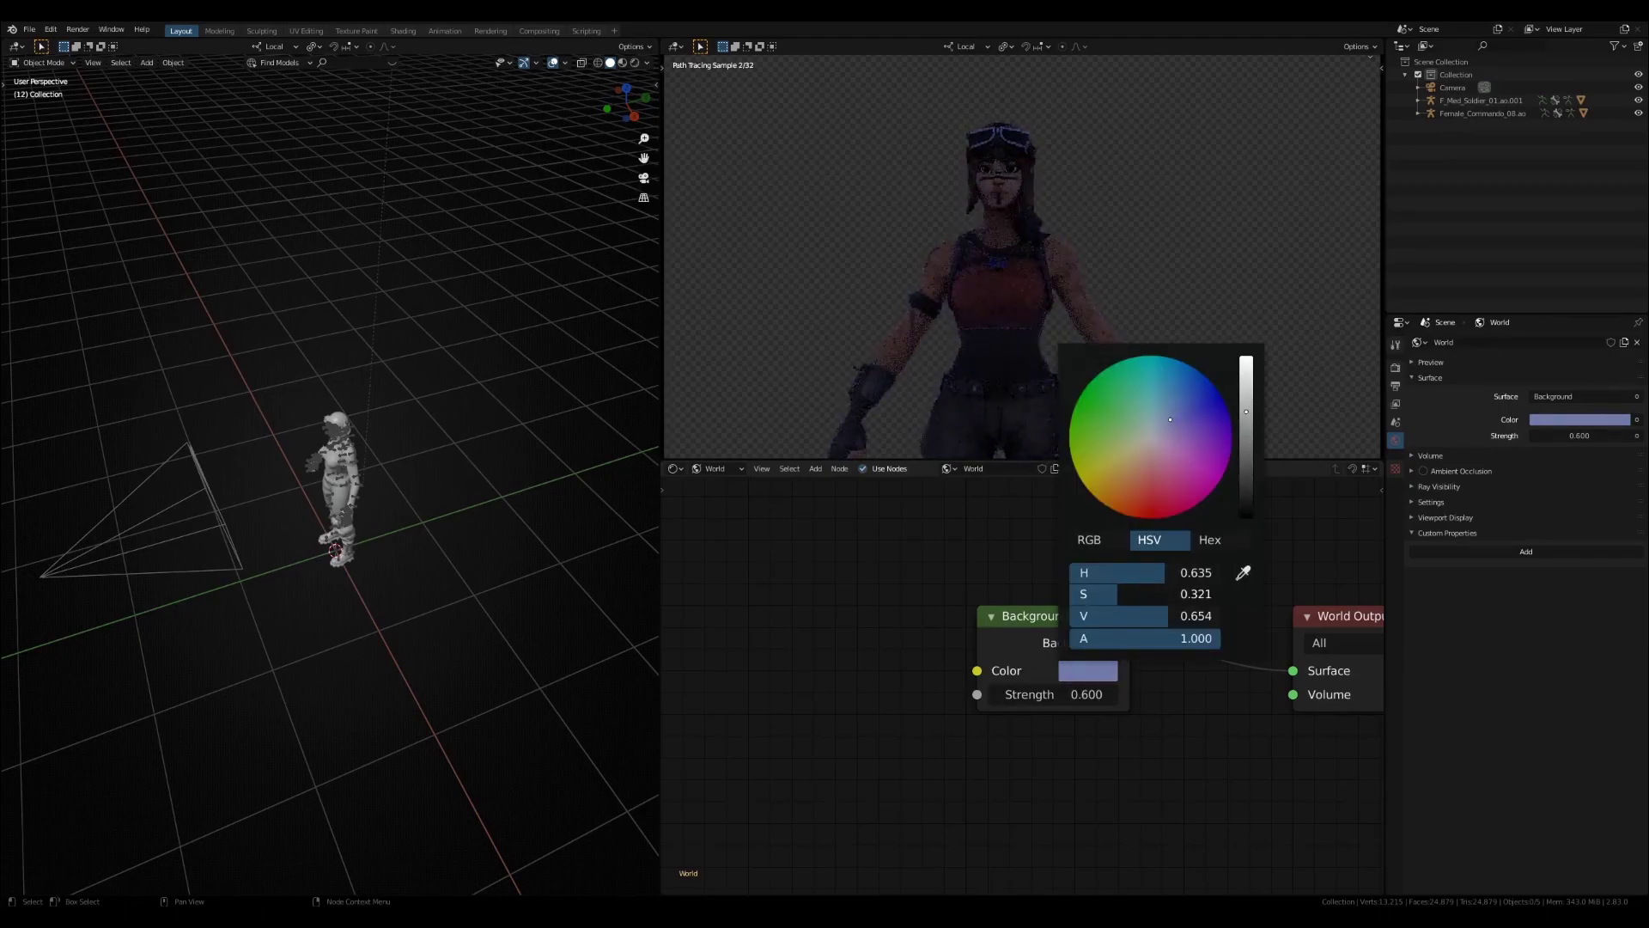
# Enable ambient occlusion for the world and set its factor to 0.56
pyautogui.click(1463, 471)
pyautogui.click(1421, 470)
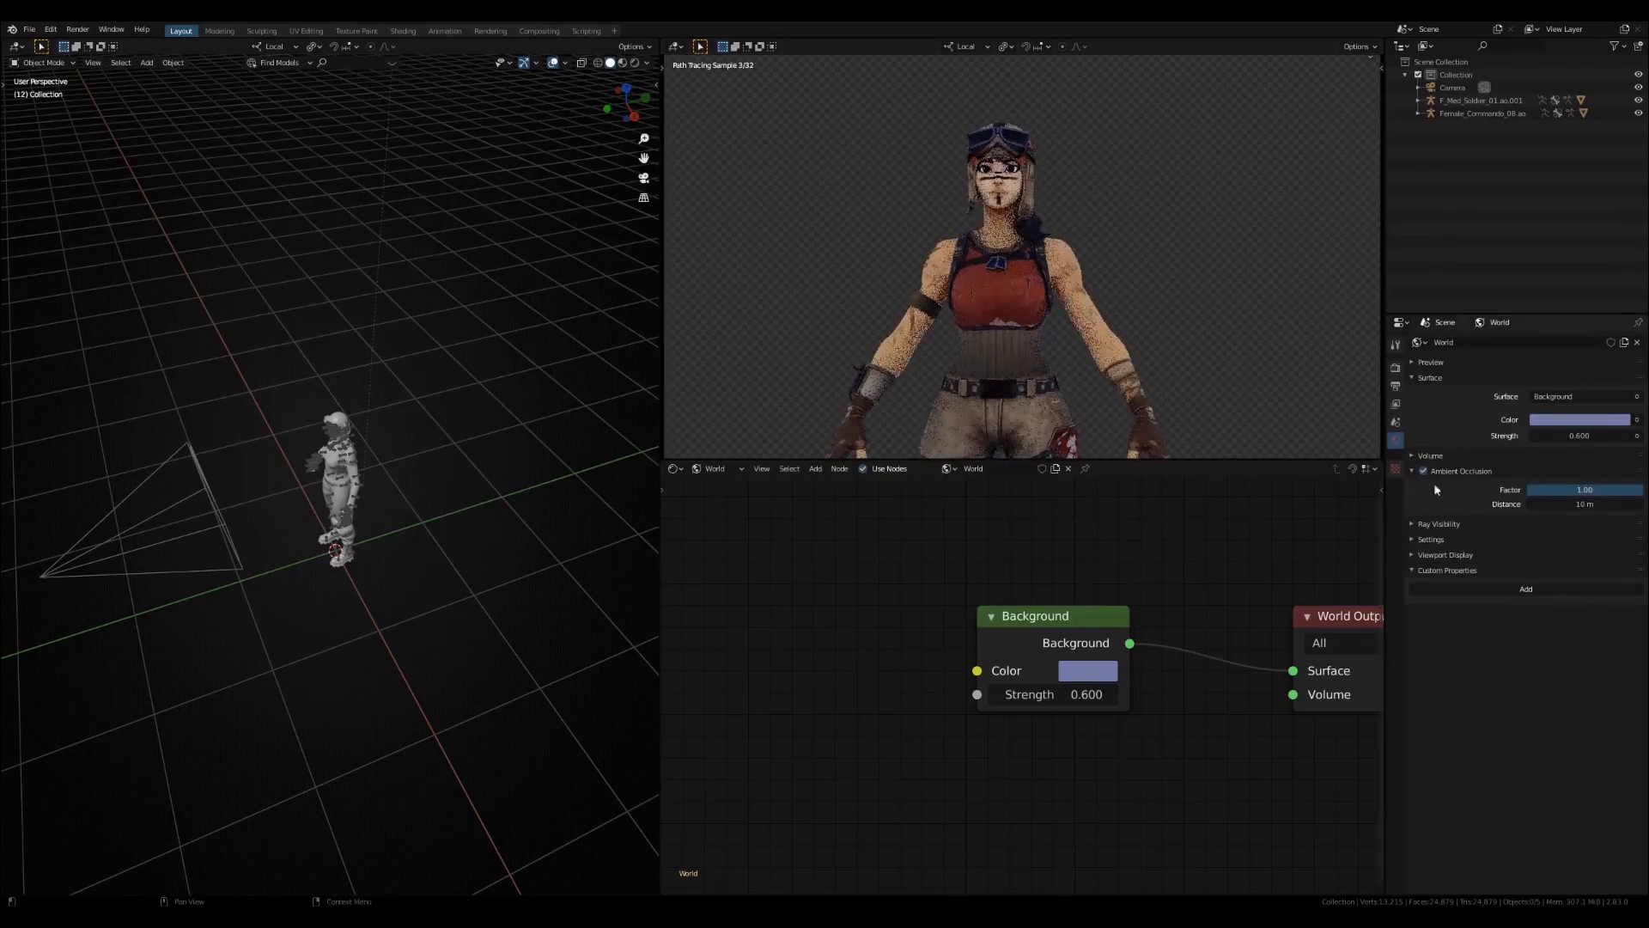
pyautogui.moveTo(1636, 490); pyautogui.dragTo(1593, 492)
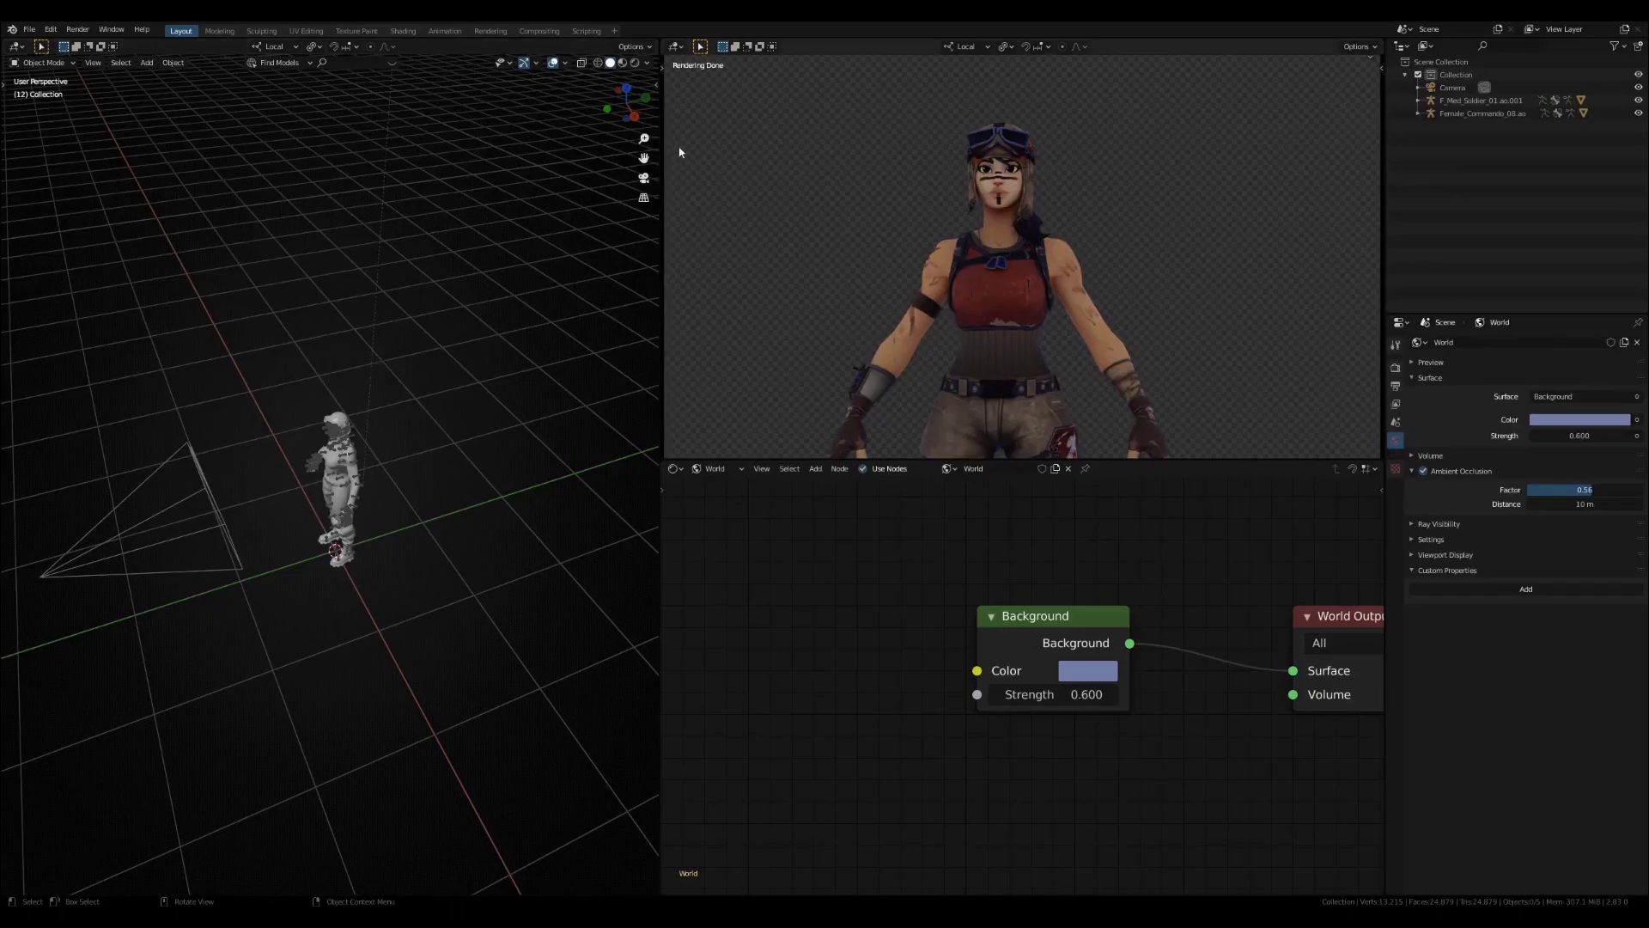
# Add a sun light and tilt it in the side view to shine diagonally down at the character from the front
pyautogui.click(634, 116)
pyautogui.keyDown('shift'); pyautogui.moveTo(532, 329); pyautogui.dragTo(530, 280, button='middle'); pyautogui.keyUp('shift')
pyautogui.scroll(3, 529, 386)
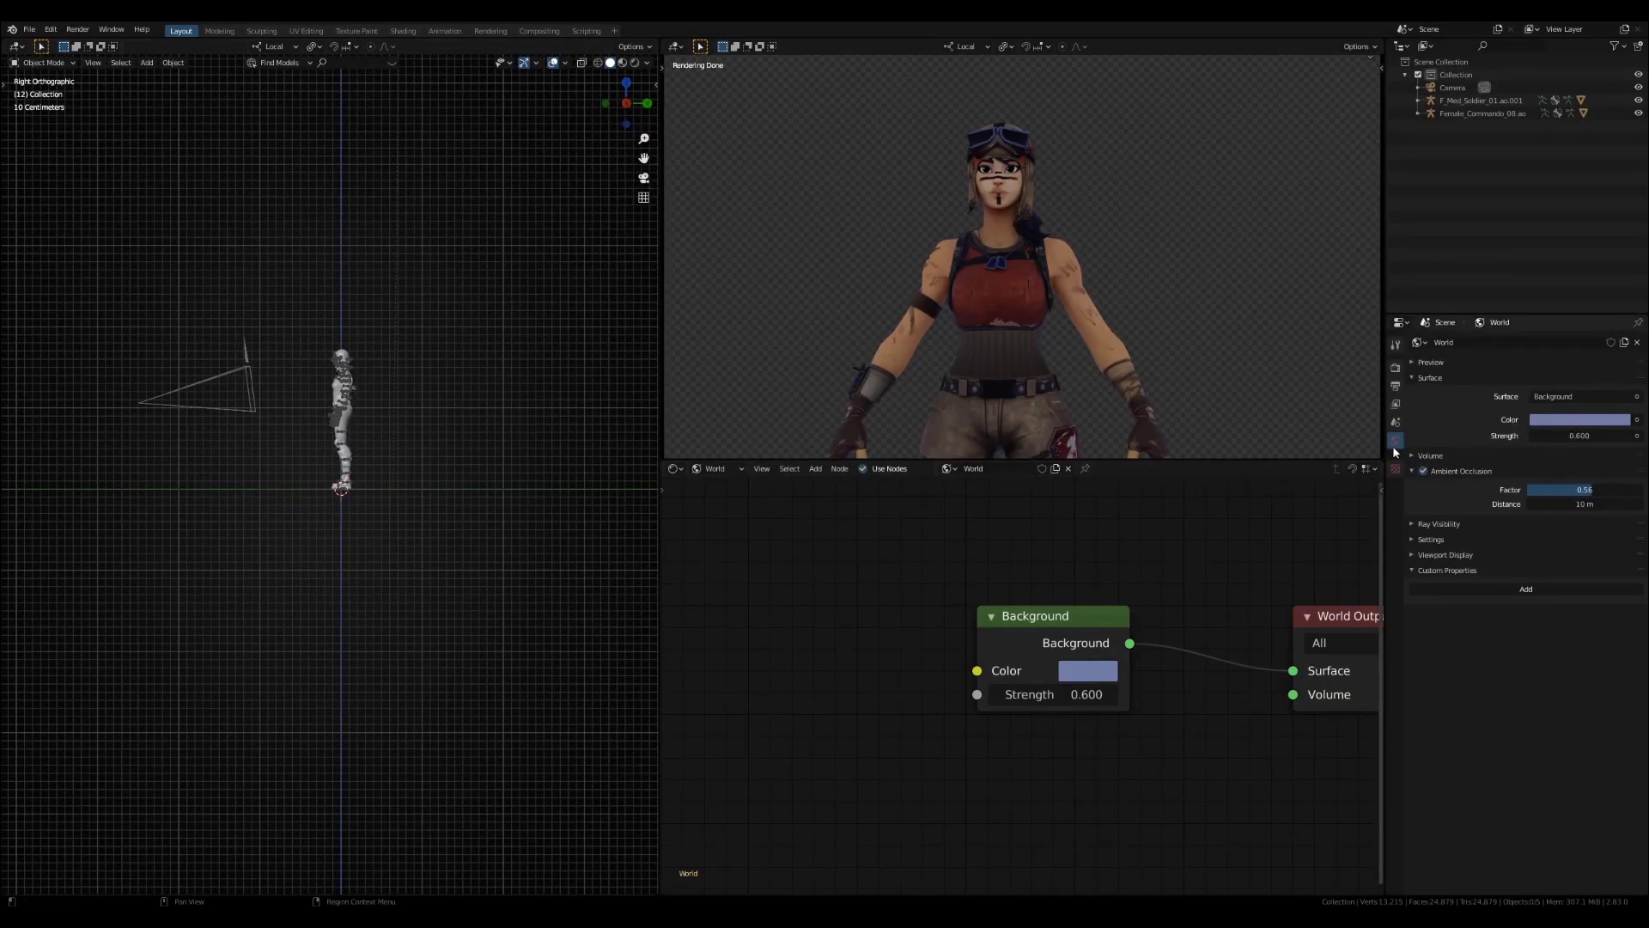
pyautogui.hotkey('shift', 'a')
pyautogui.moveTo(306, 398)
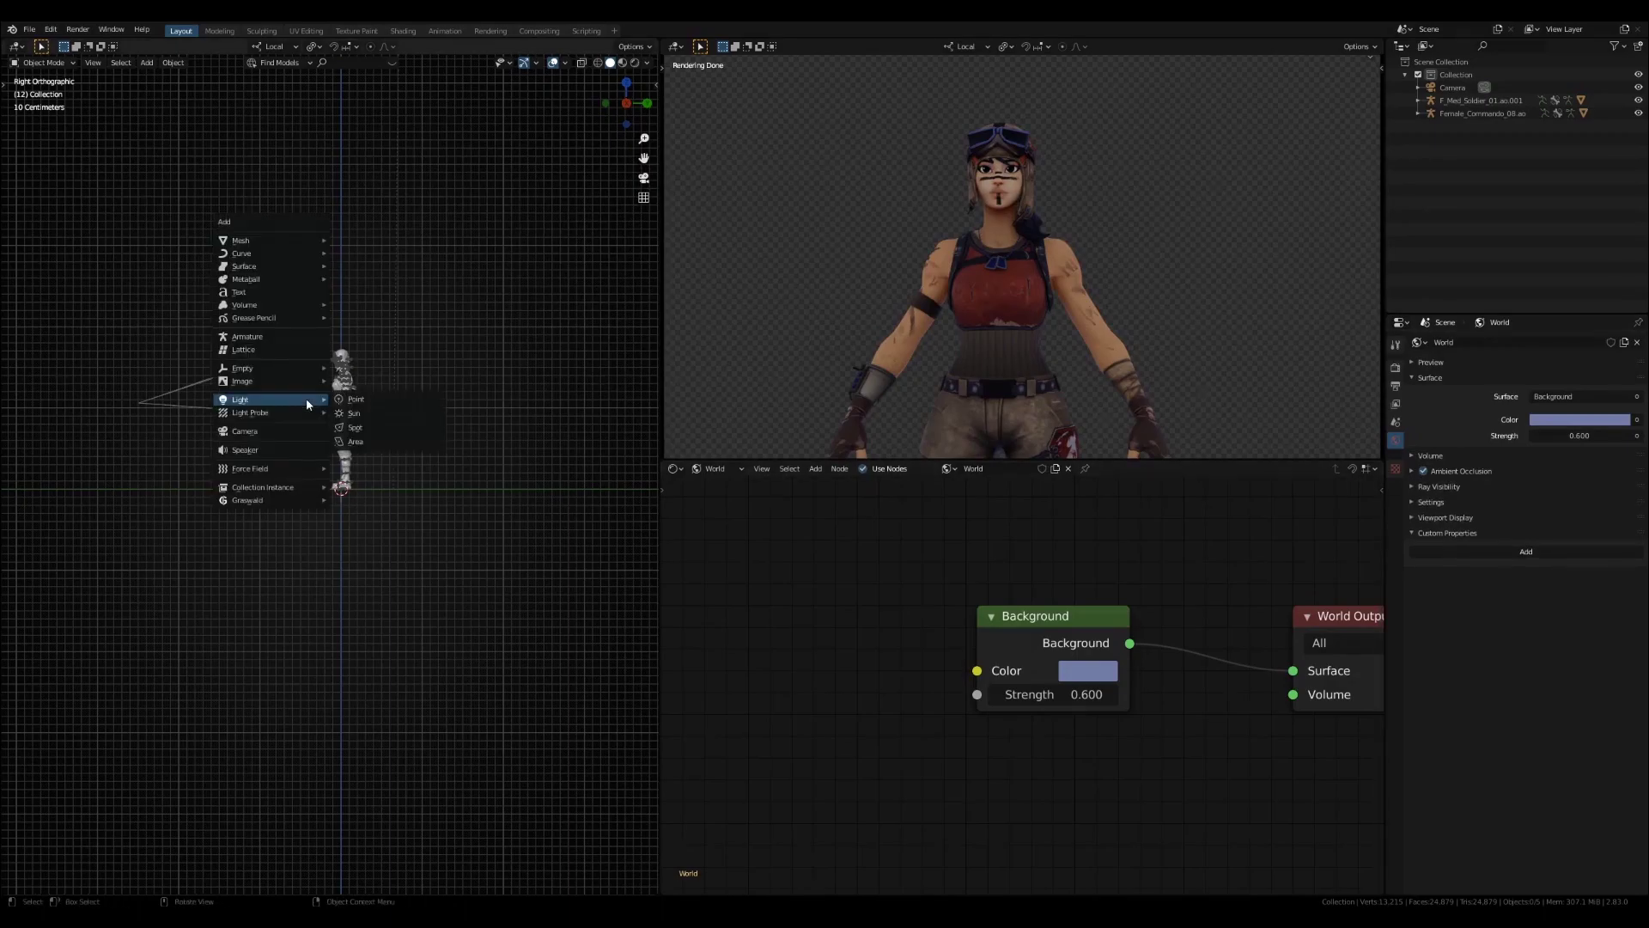
pyautogui.click(367, 411)
pyautogui.press('r')
pyautogui.click(609, 124)
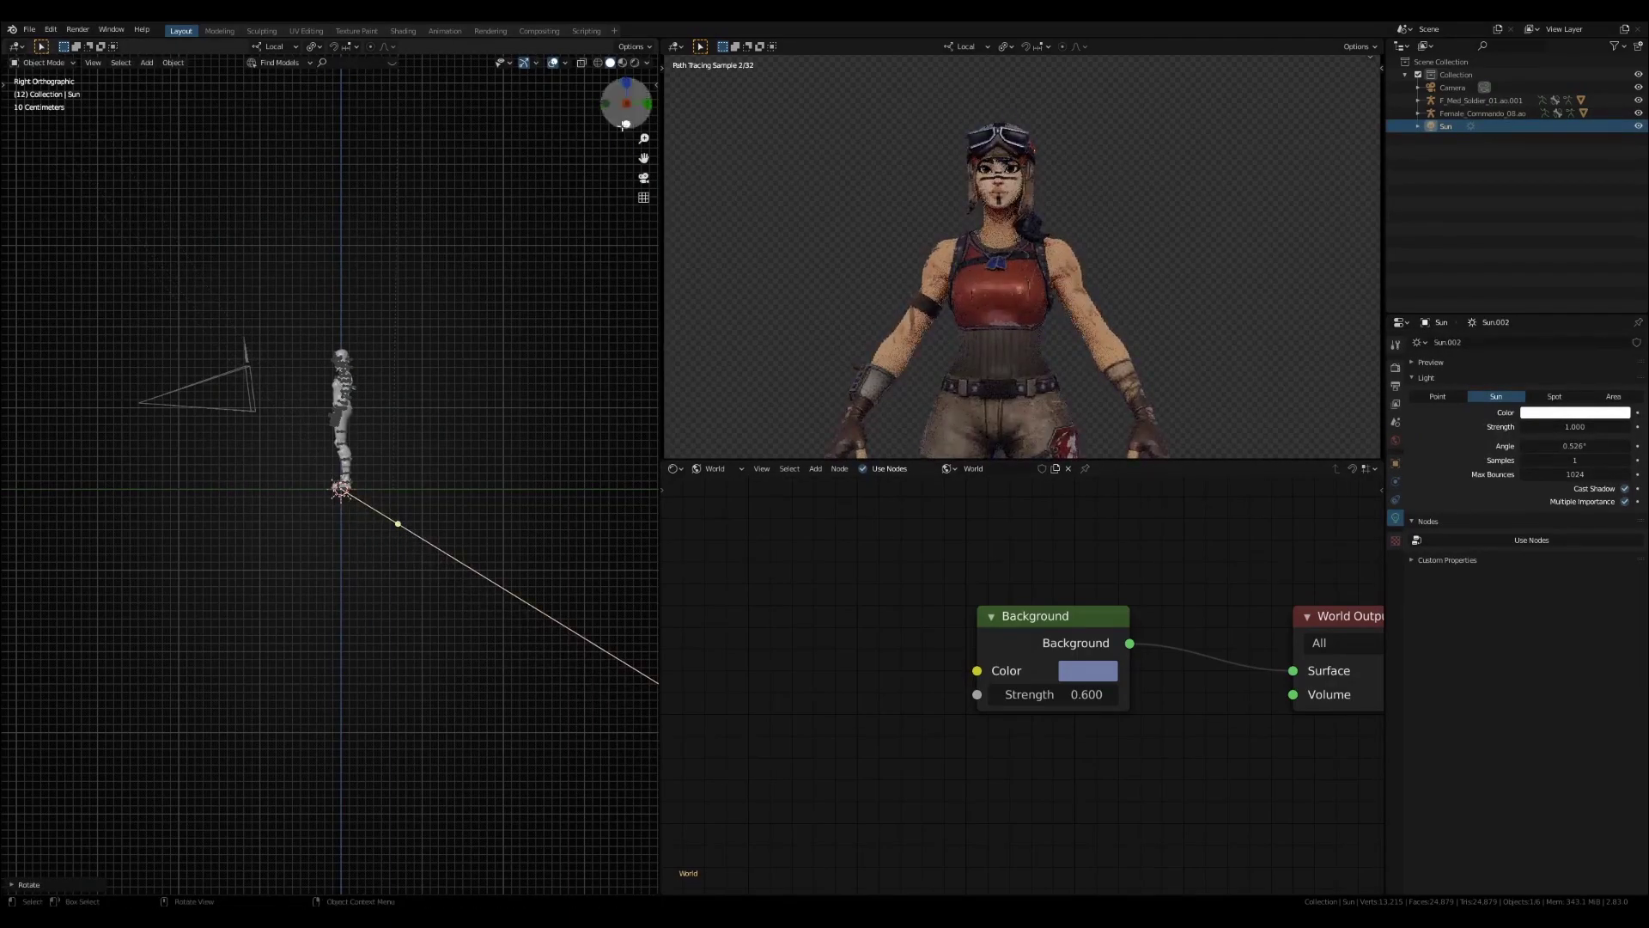
# Rotate the sun light in the top view to shine diagonally across the character, and set its strength to 3.67
pyautogui.click(627, 84)
pyautogui.press('r')
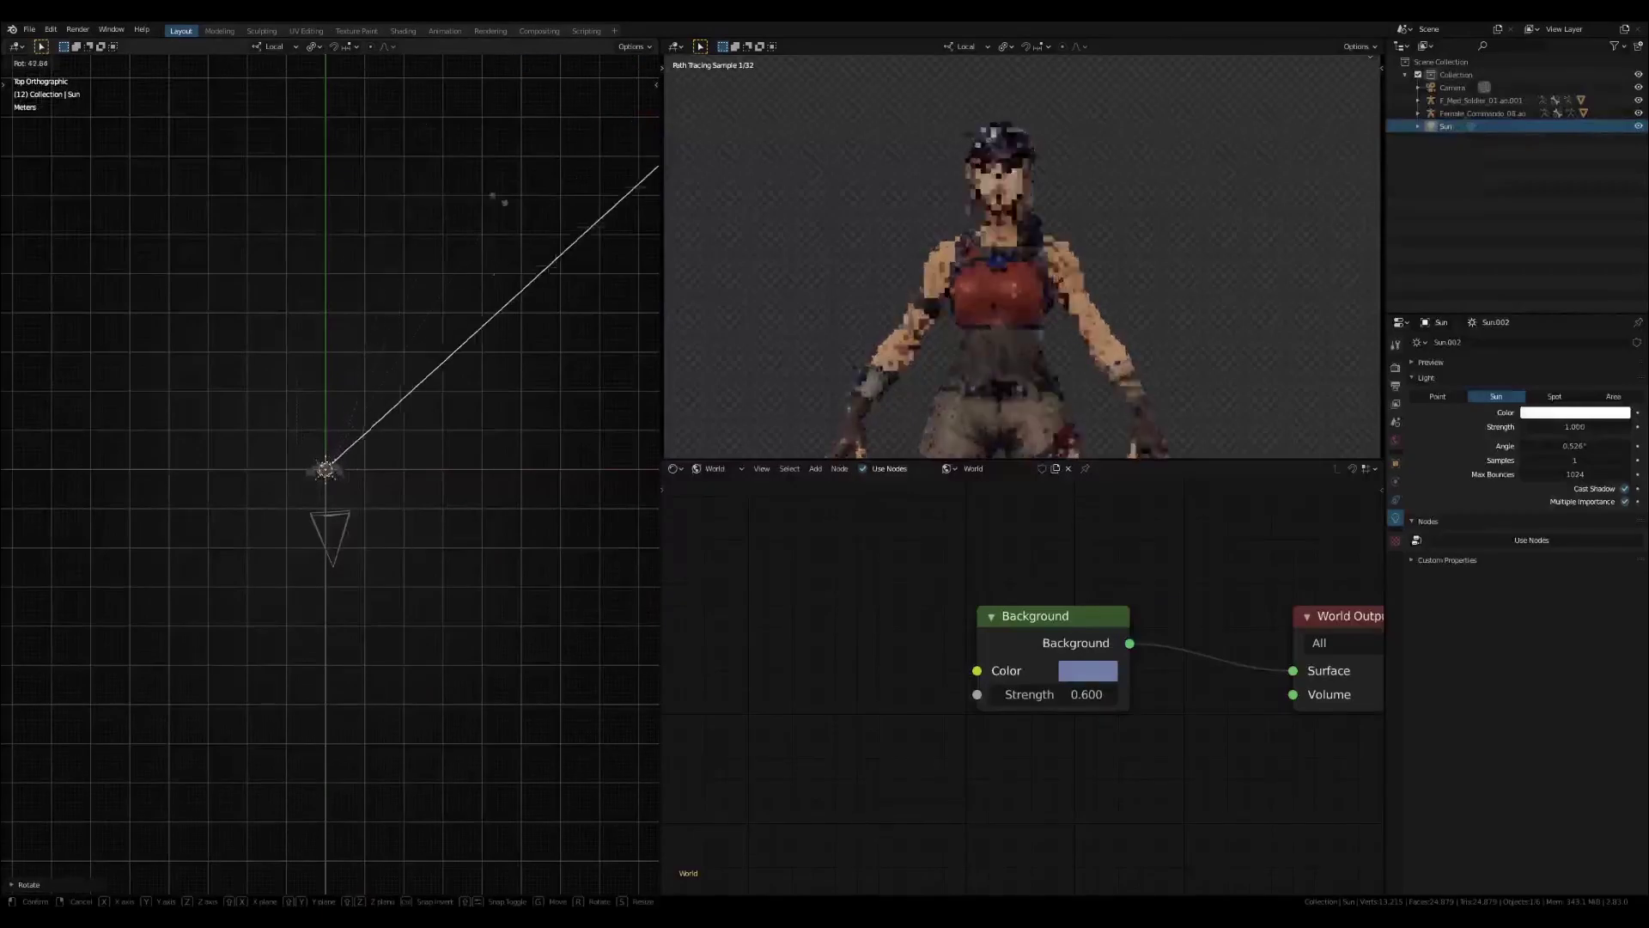
pyautogui.click(504, 200)
pyautogui.scroll(6, 501, 363)
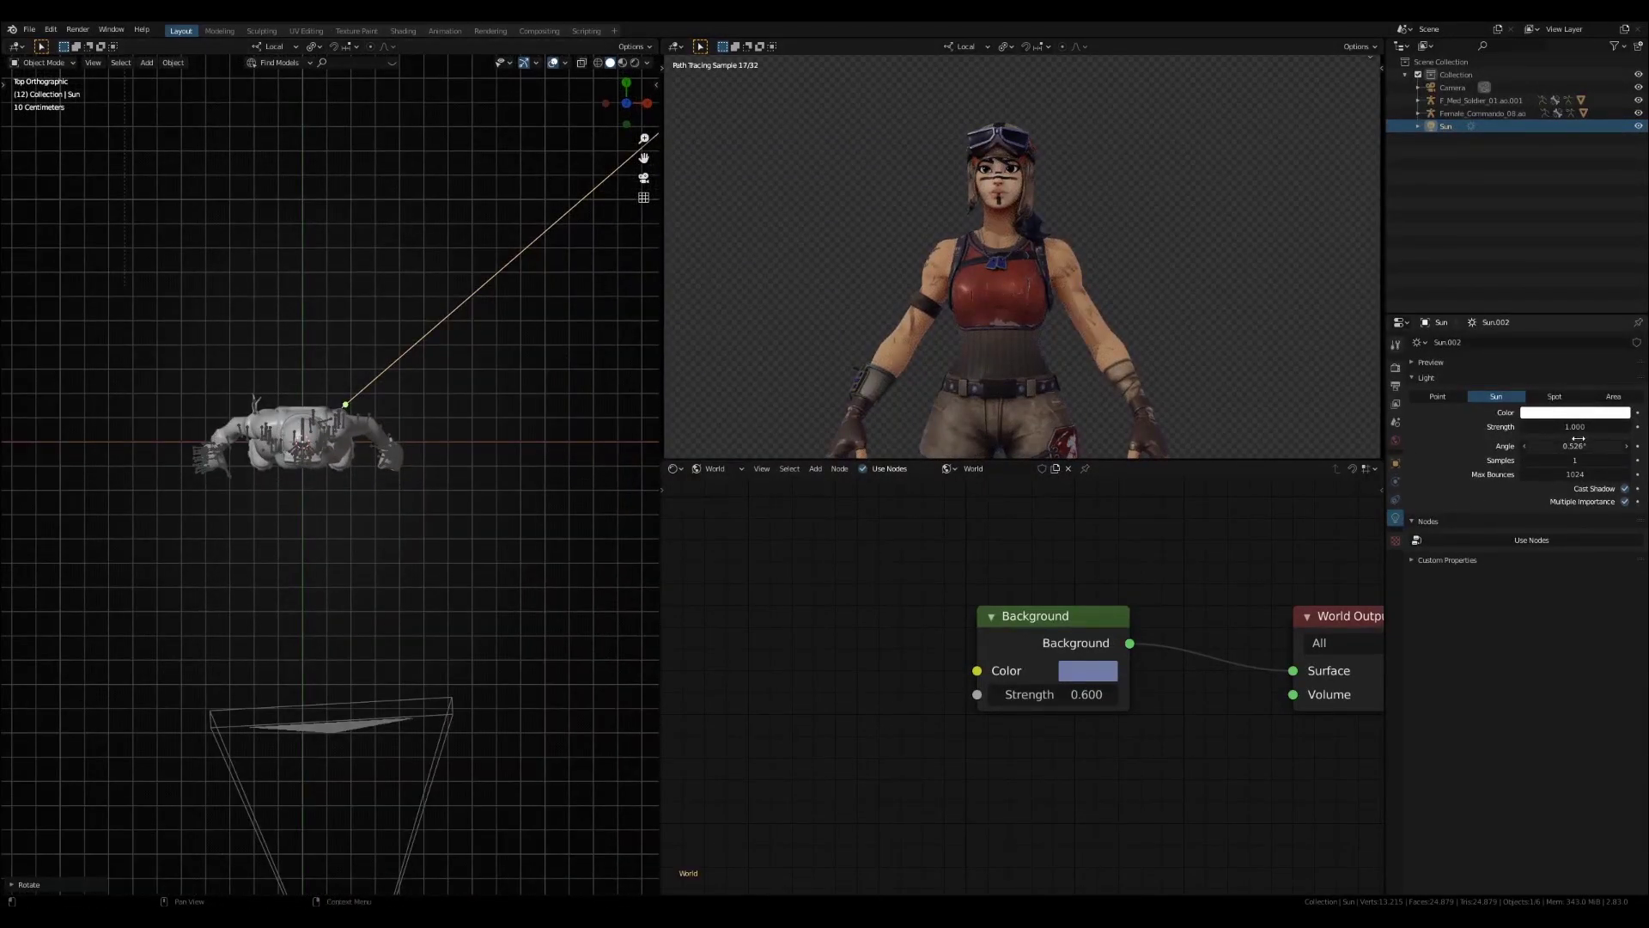
pyautogui.press('Return')
pyautogui.press('Return')
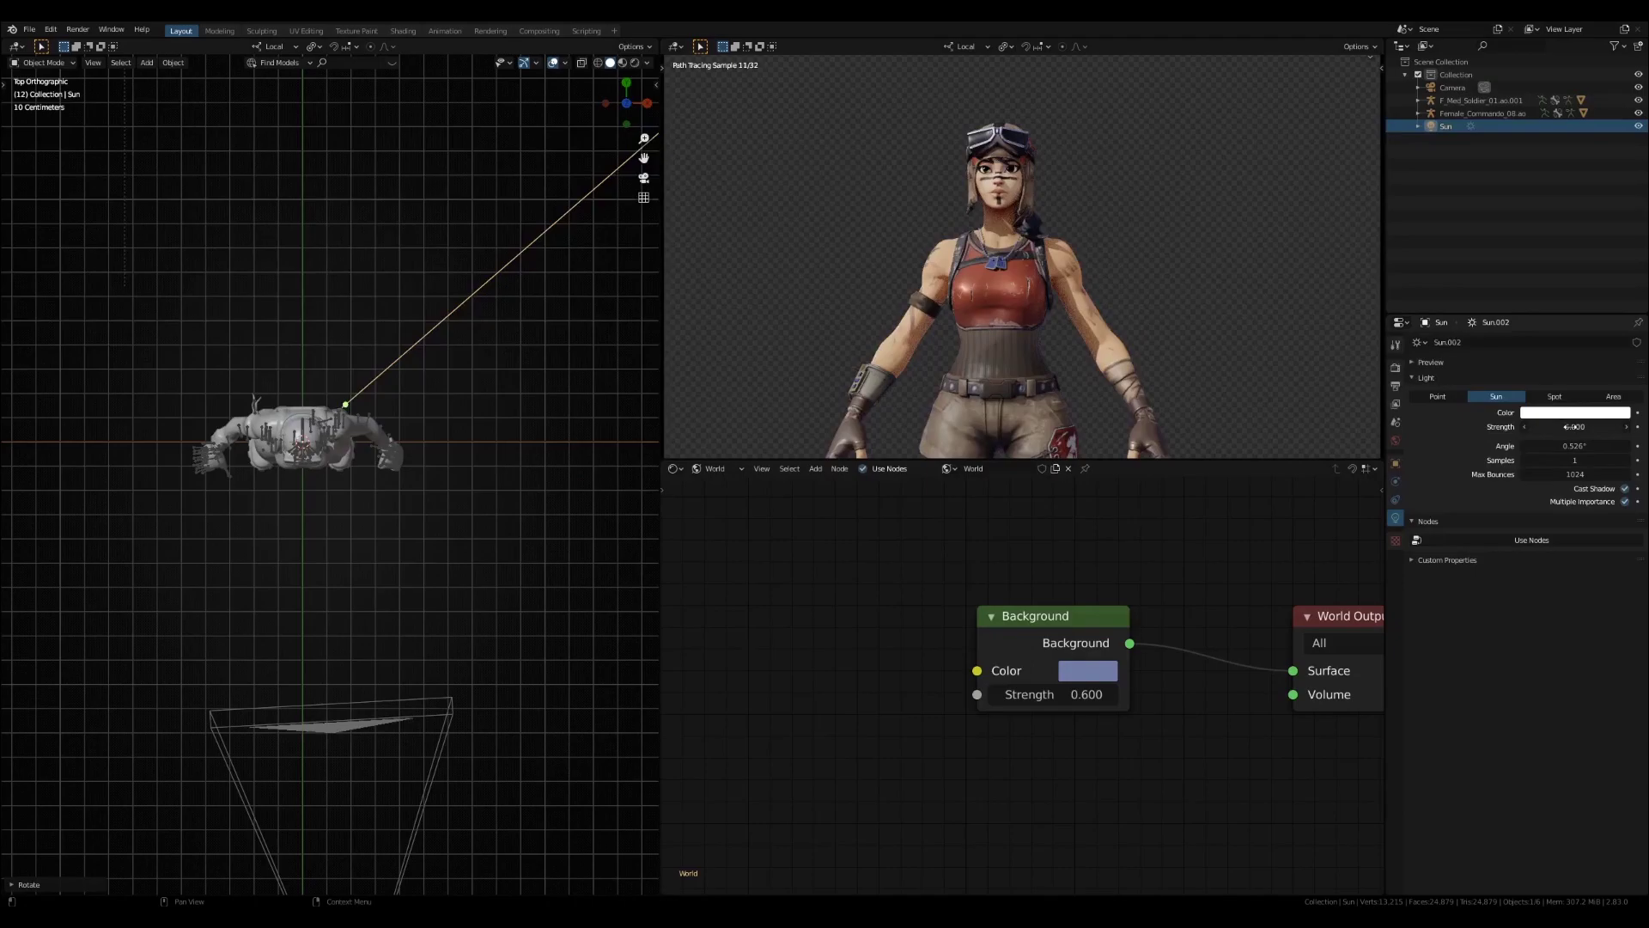
pyautogui.moveTo(1574, 426); pyautogui.dragTo(1460, 427)
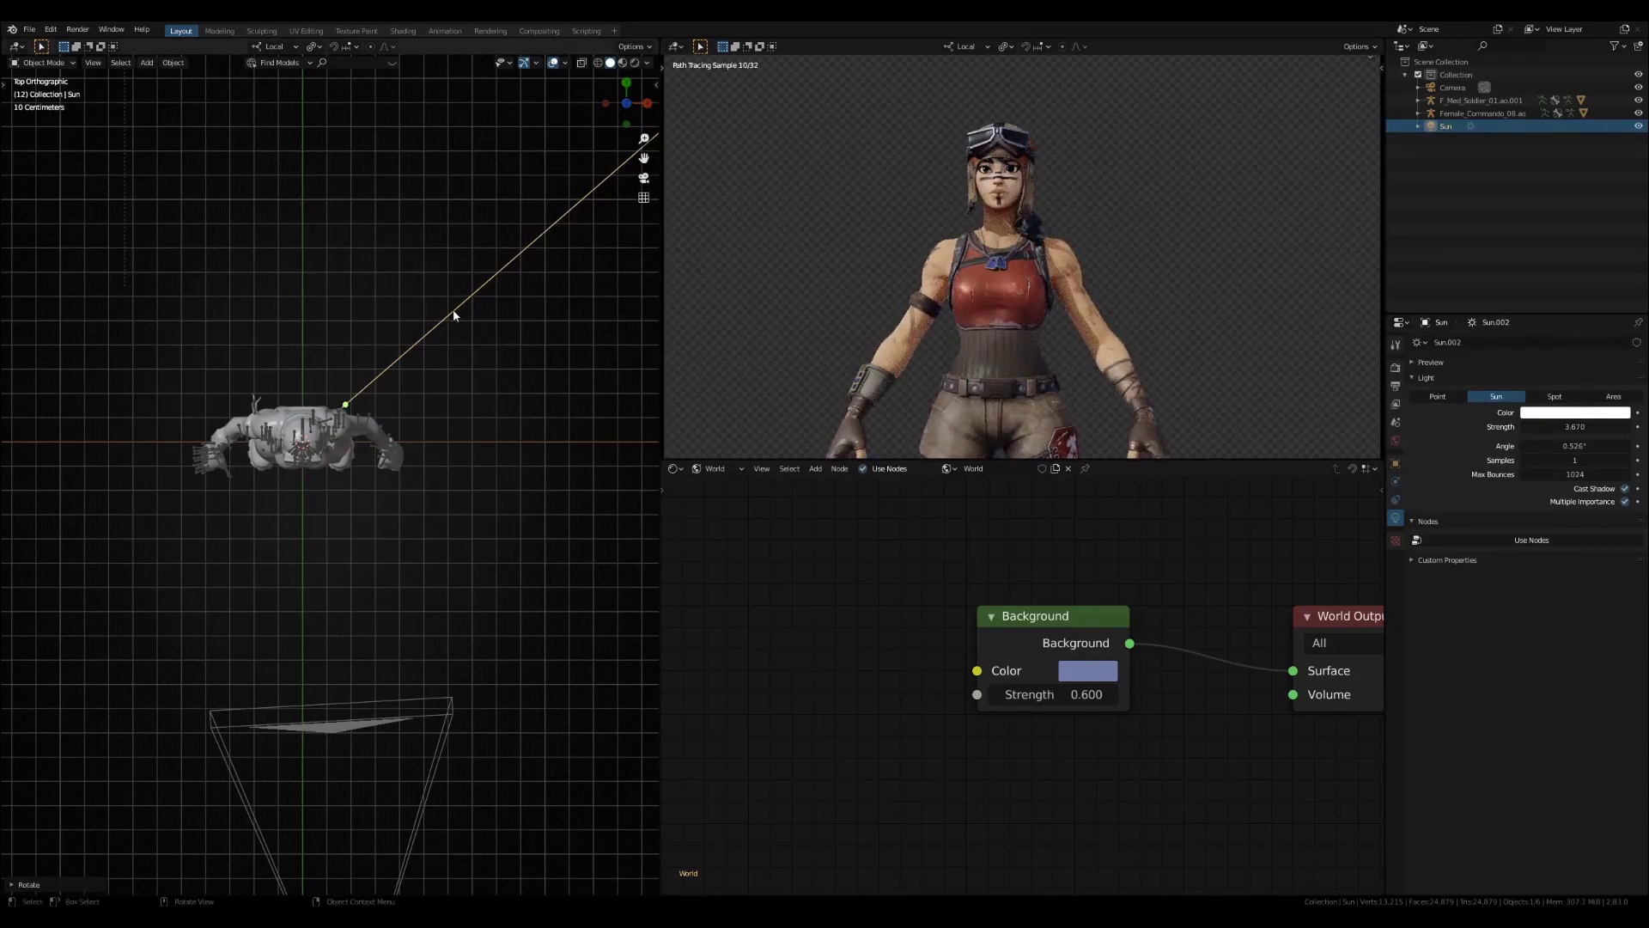
# Duplicate the sun light and rotate the copy in the top view to shine from the opposite front side
pyautogui.hotkey('shift', 'd')
pyautogui.scroll(-5, 459, 296)
pyautogui.press('r')
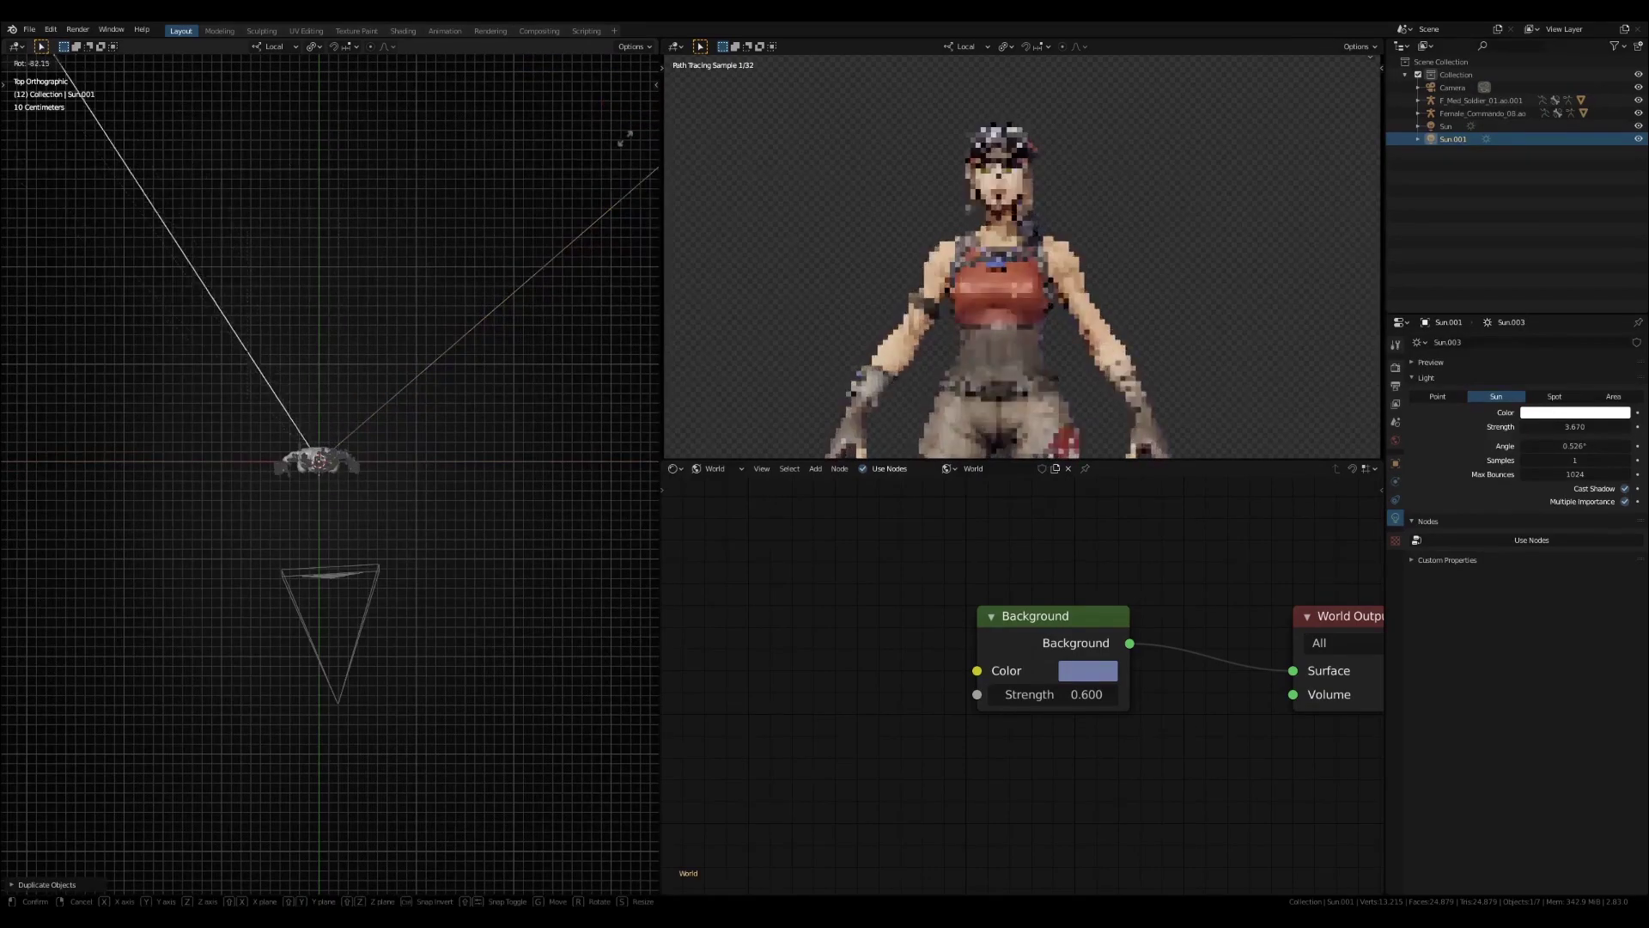
pyautogui.click(407, 281)
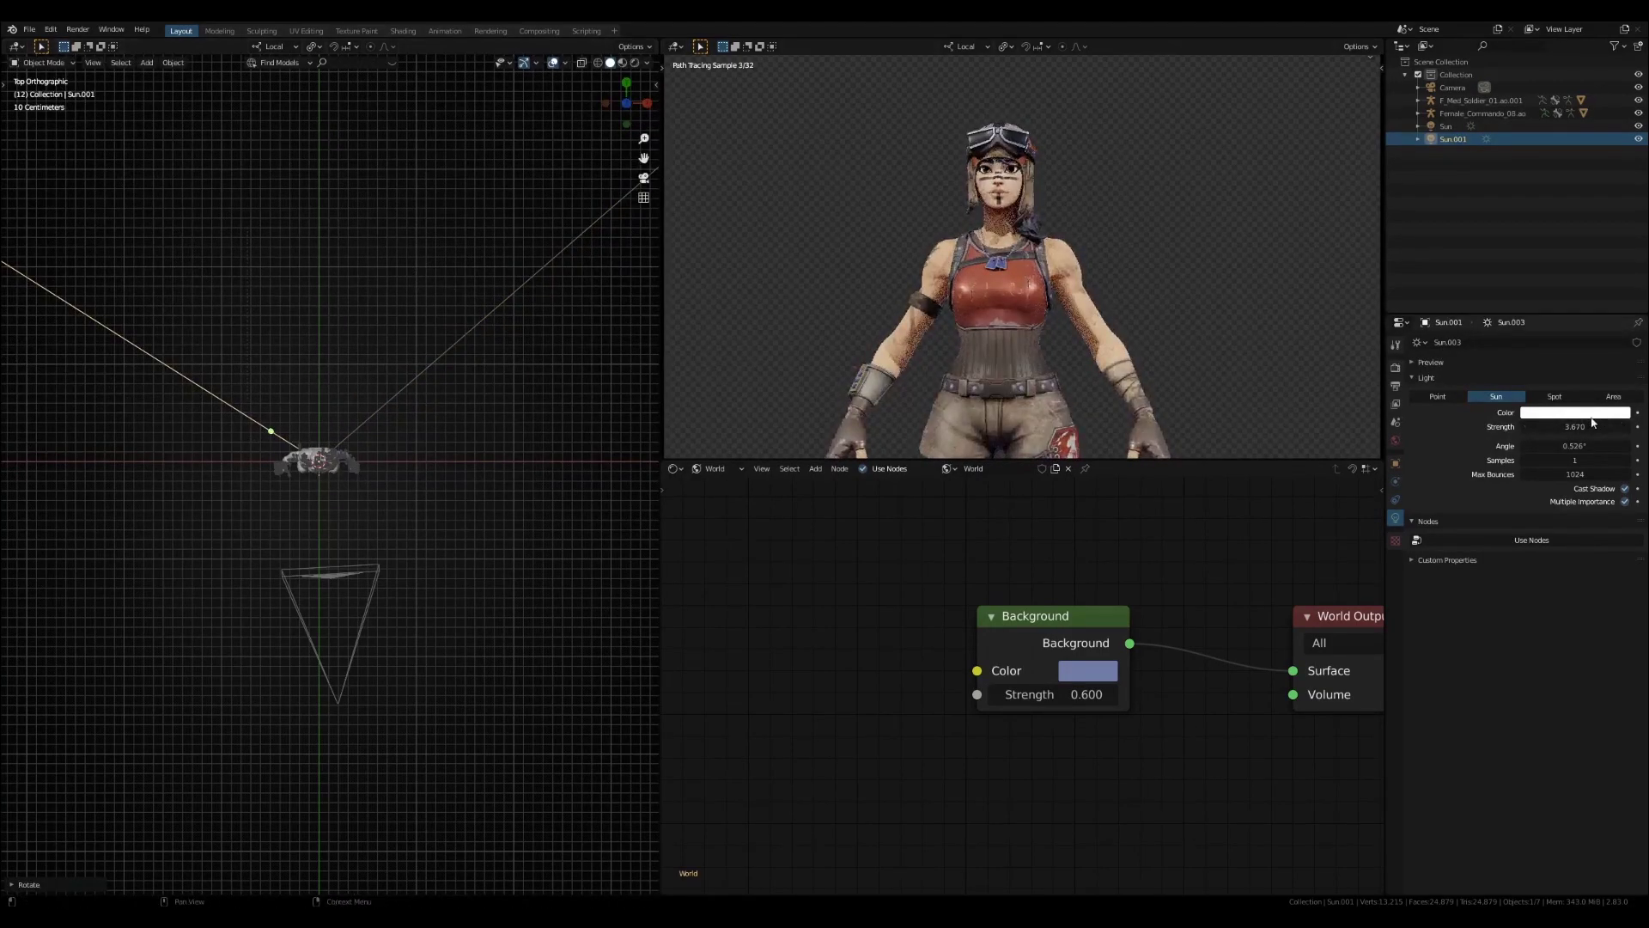
# Tint the original sun light a very faint warm white
pyautogui.click(1446, 126)
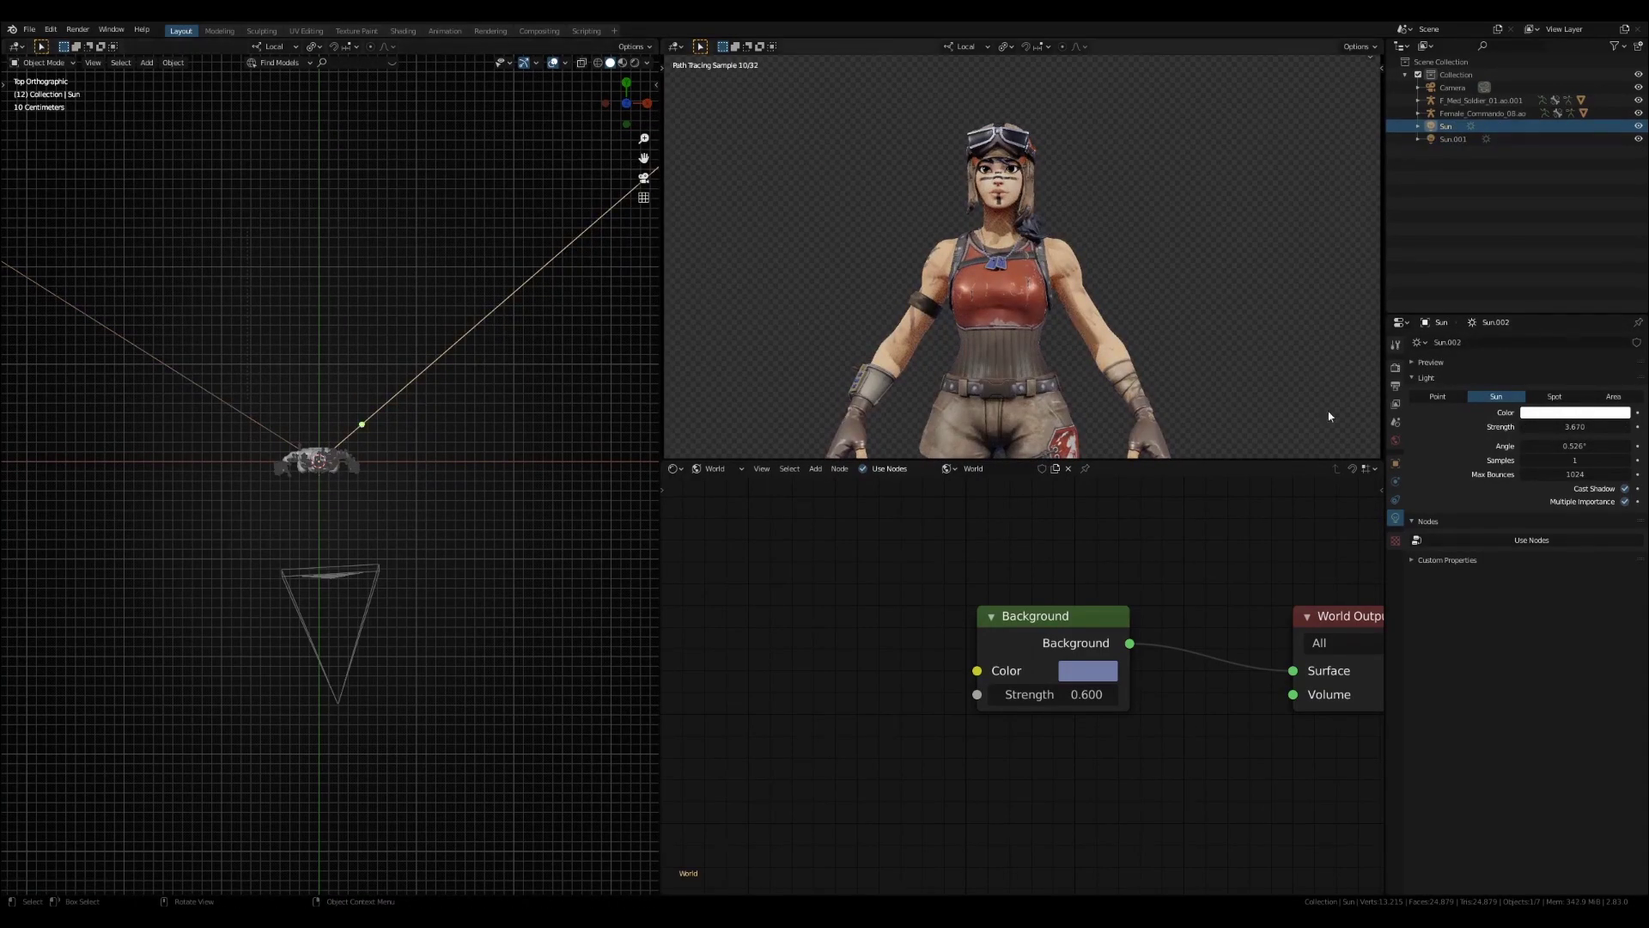
pyautogui.click(1576, 412)
pyautogui.moveTo(1563, 291); pyautogui.dragTo(1562, 293)
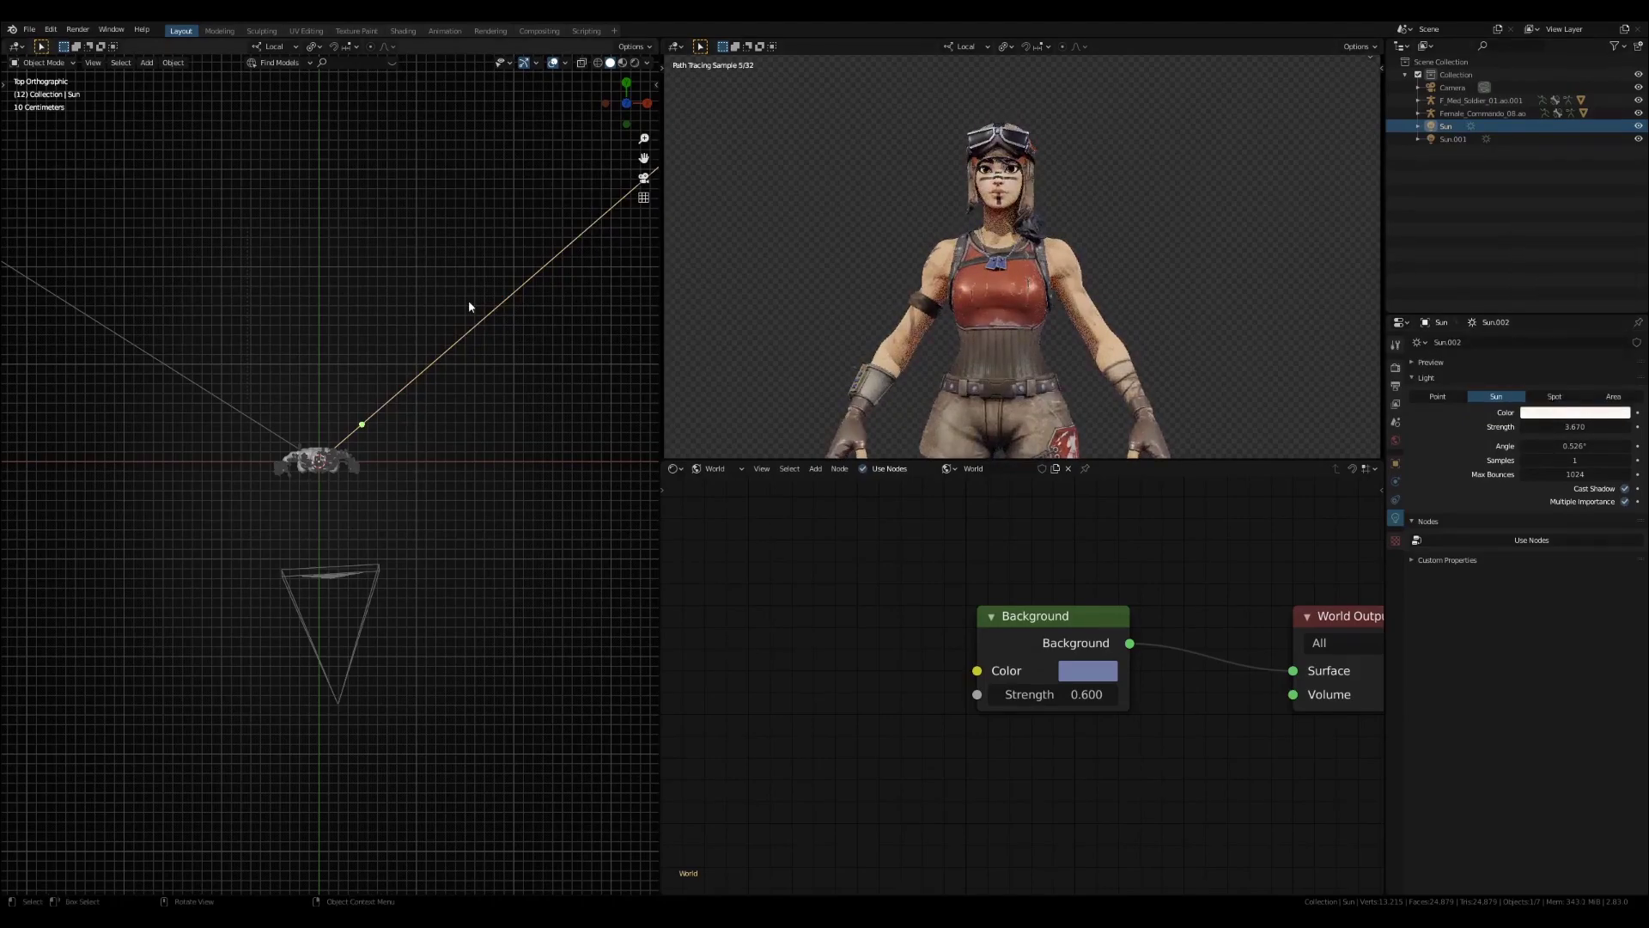
# Tint the duplicated sun light pale blue-violet and set its strength to 1.66
pyautogui.click(210, 384)
pyautogui.click(1576, 412)
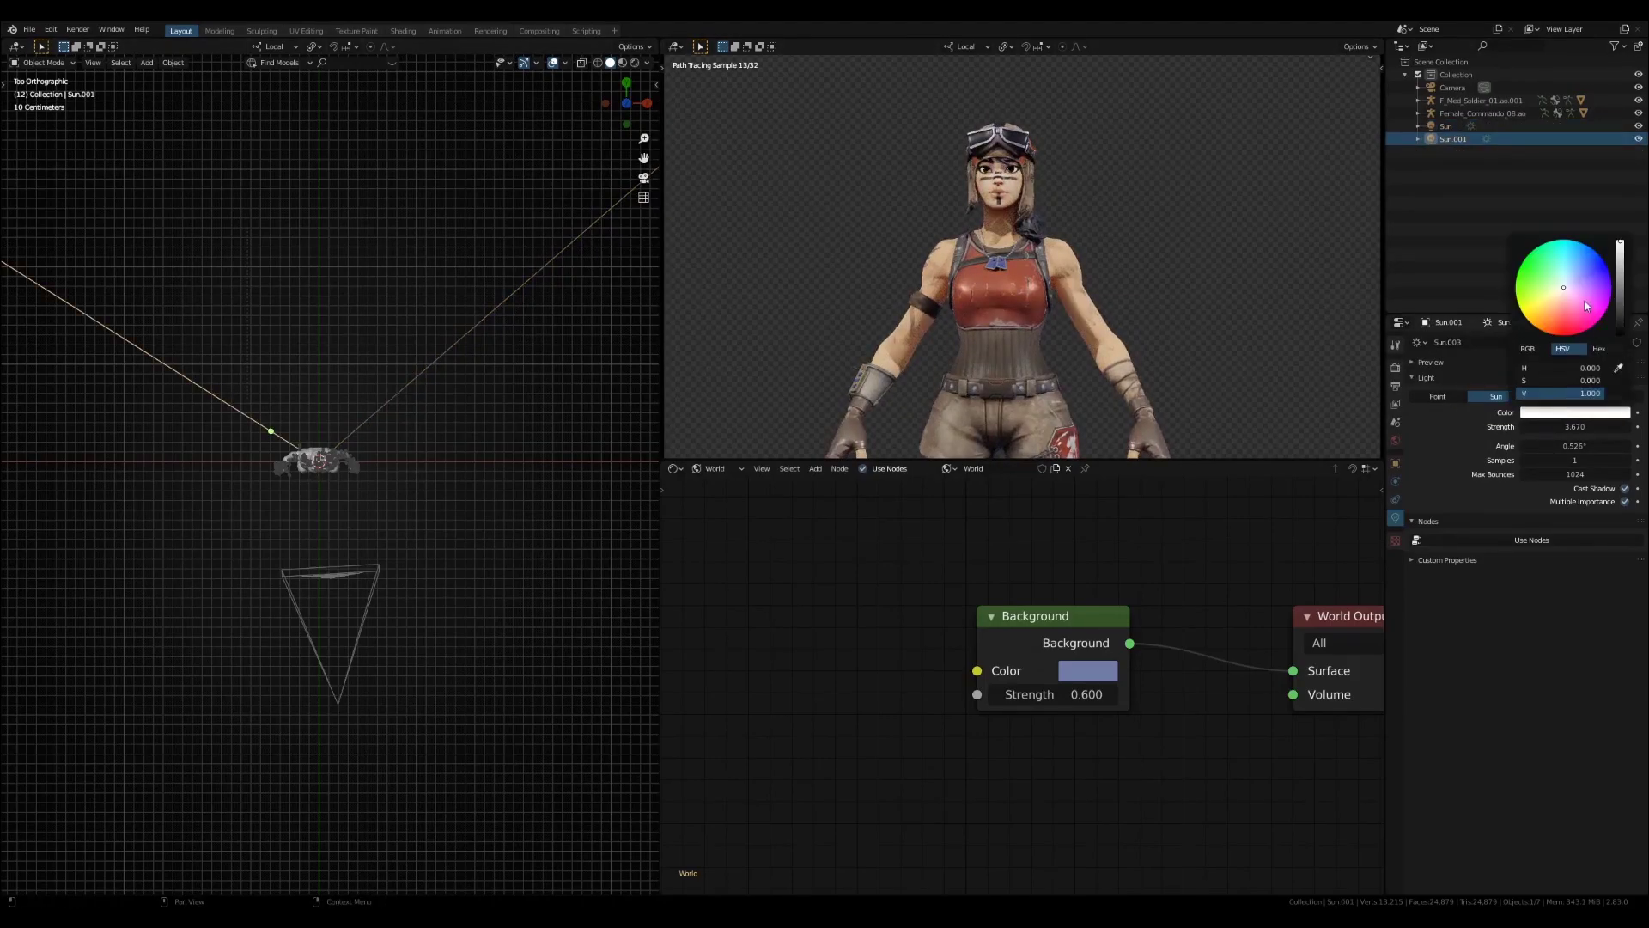
pyautogui.moveTo(1569, 275); pyautogui.dragTo(1576, 282)
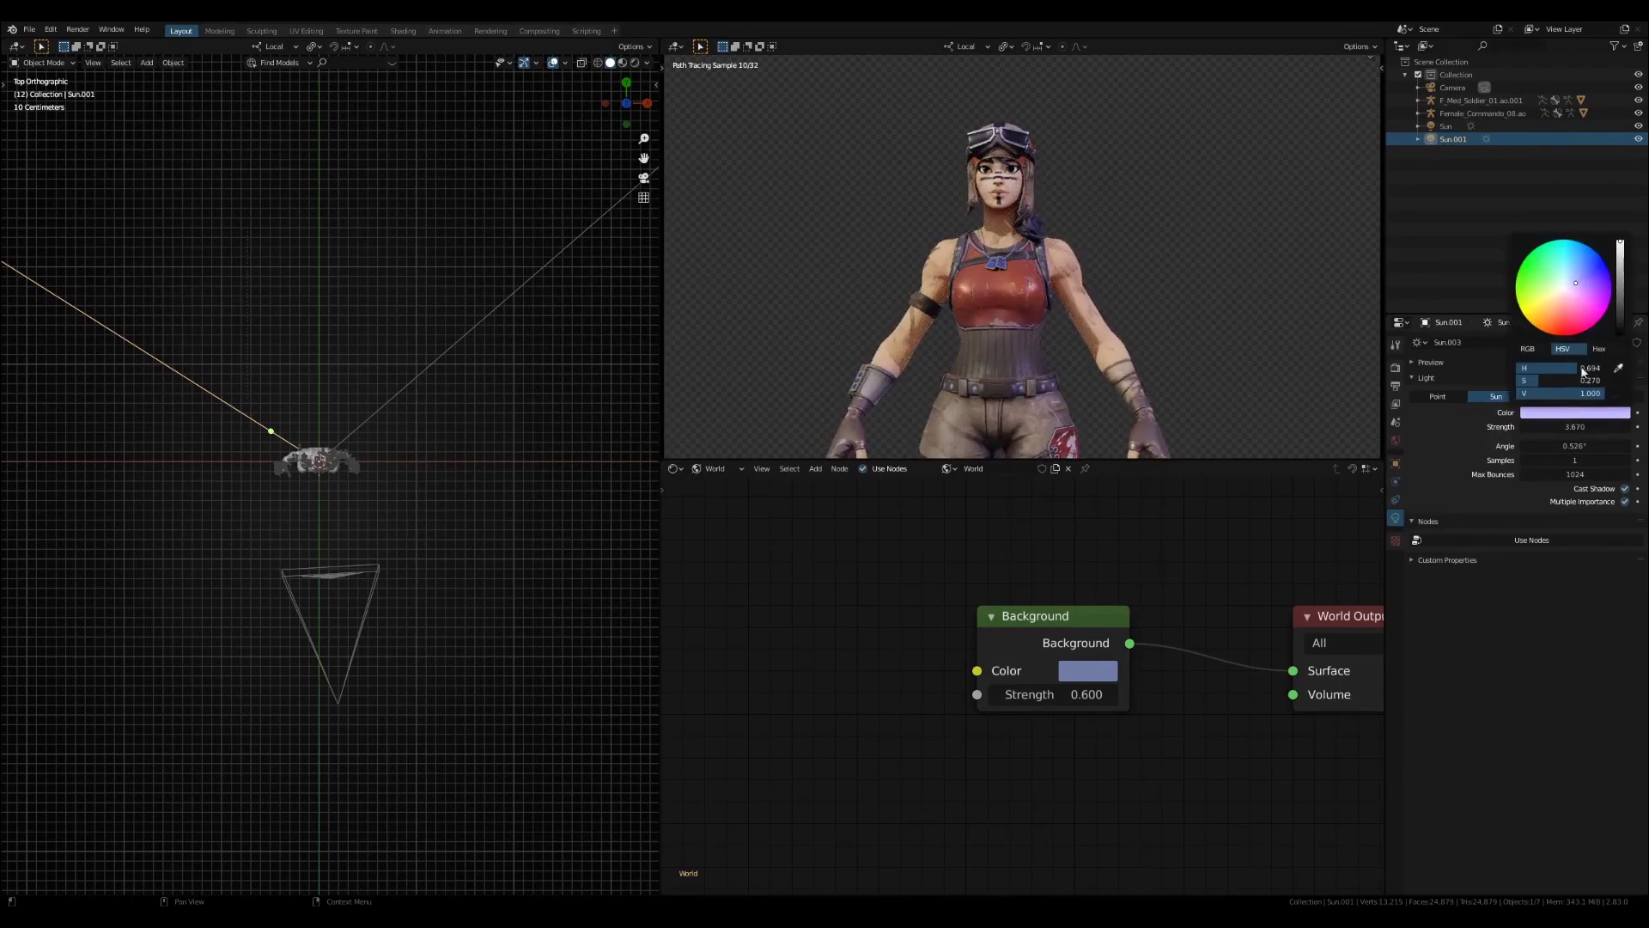
pyautogui.click(1579, 278)
pyautogui.click(1578, 279)
pyautogui.moveTo(1575, 427); pyautogui.dragTo(1403, 426)
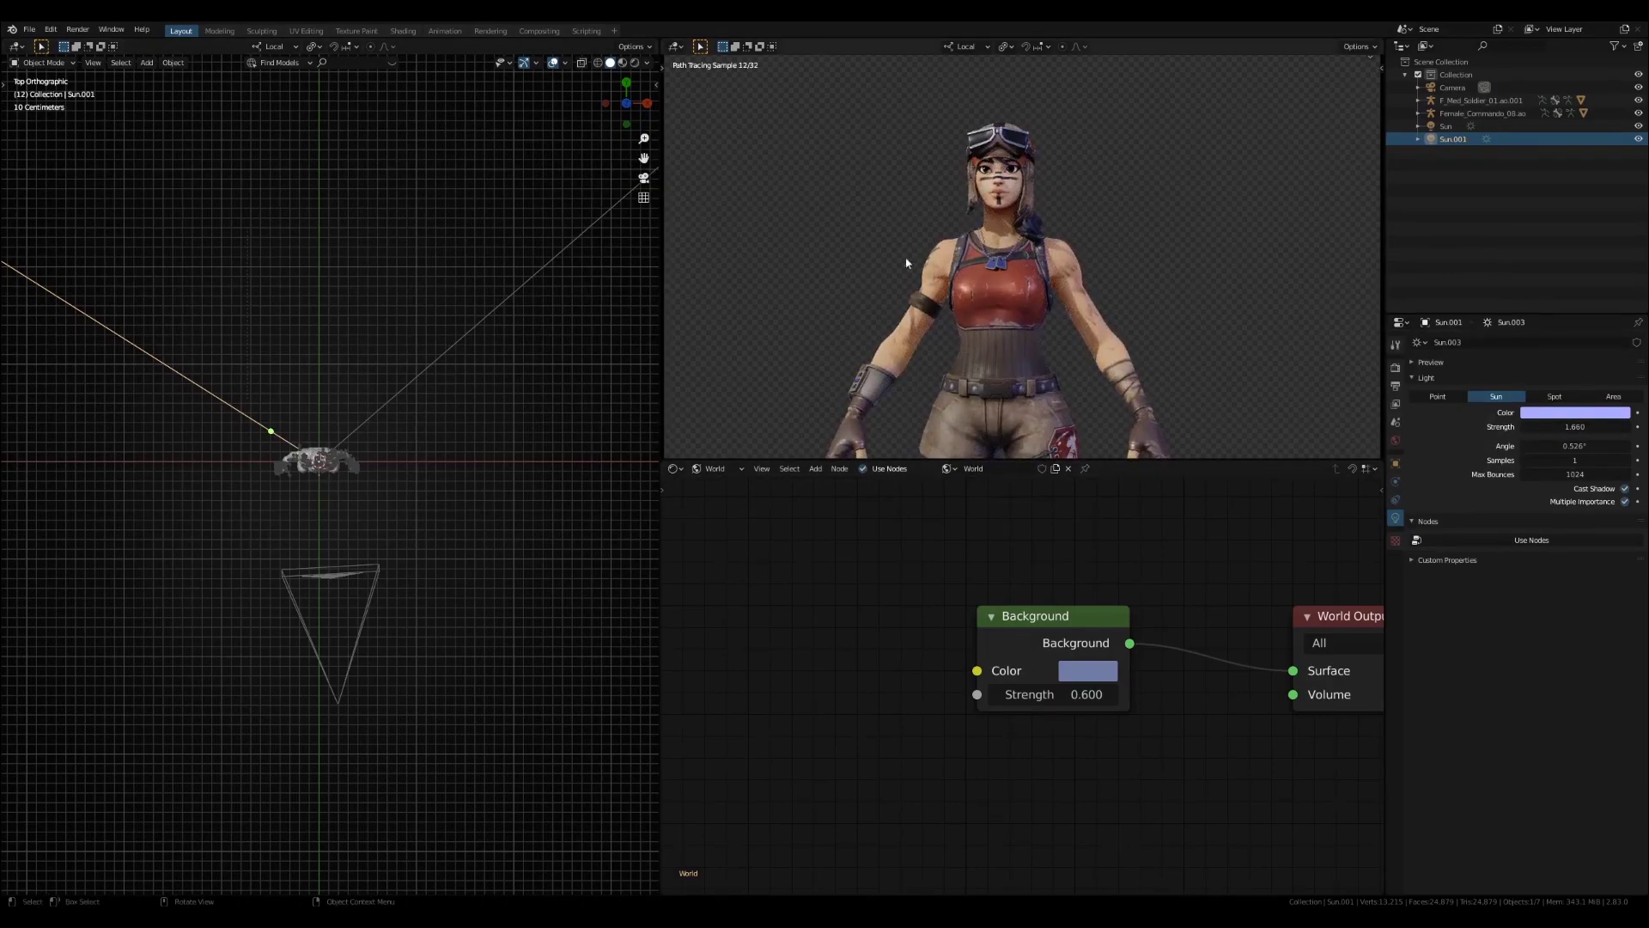
# Set the original sun light's angle to 28.7° to soften its shadows
pyautogui.click(440, 283)
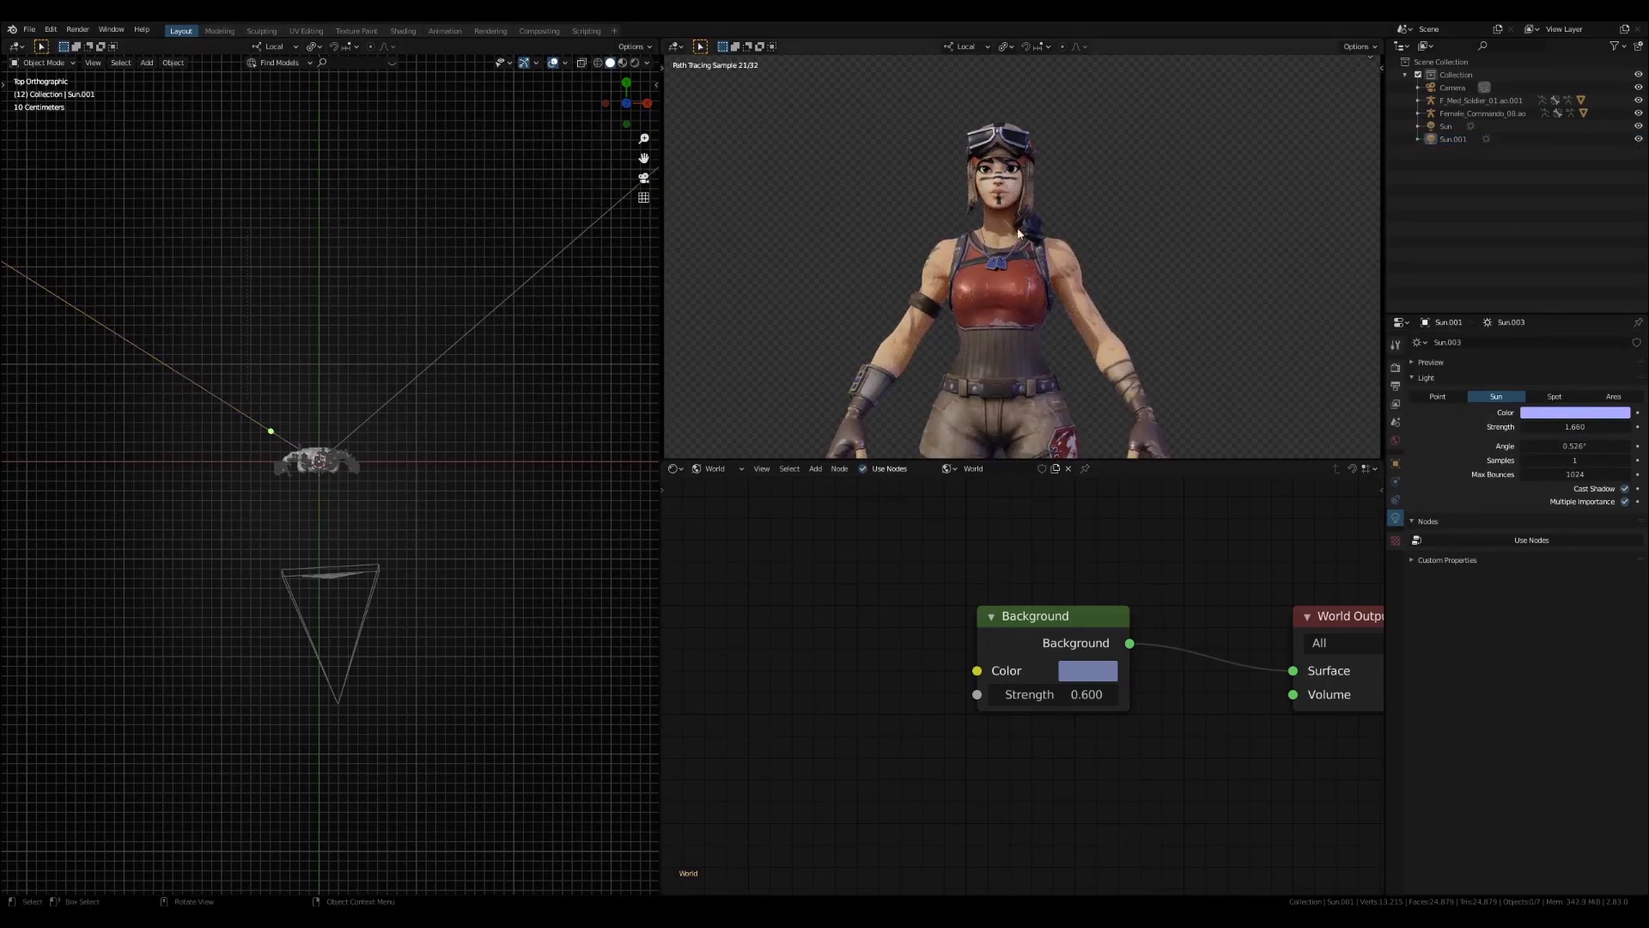
pyautogui.click(517, 297)
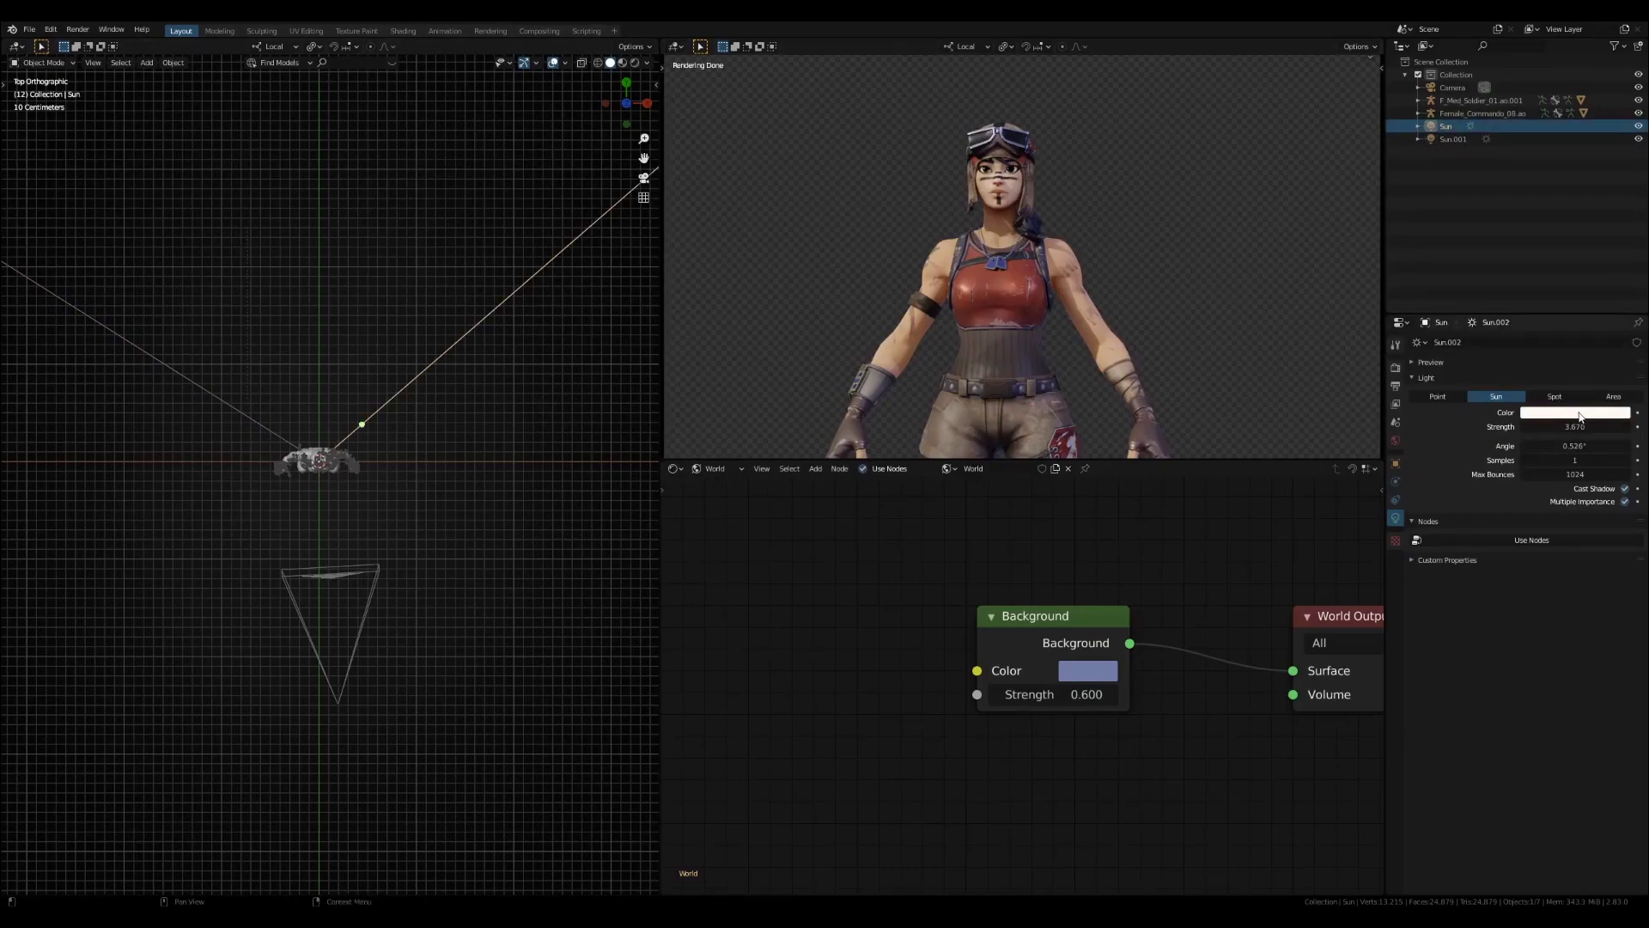
pyautogui.moveTo(1556, 445); pyautogui.dragTo(1609, 445)
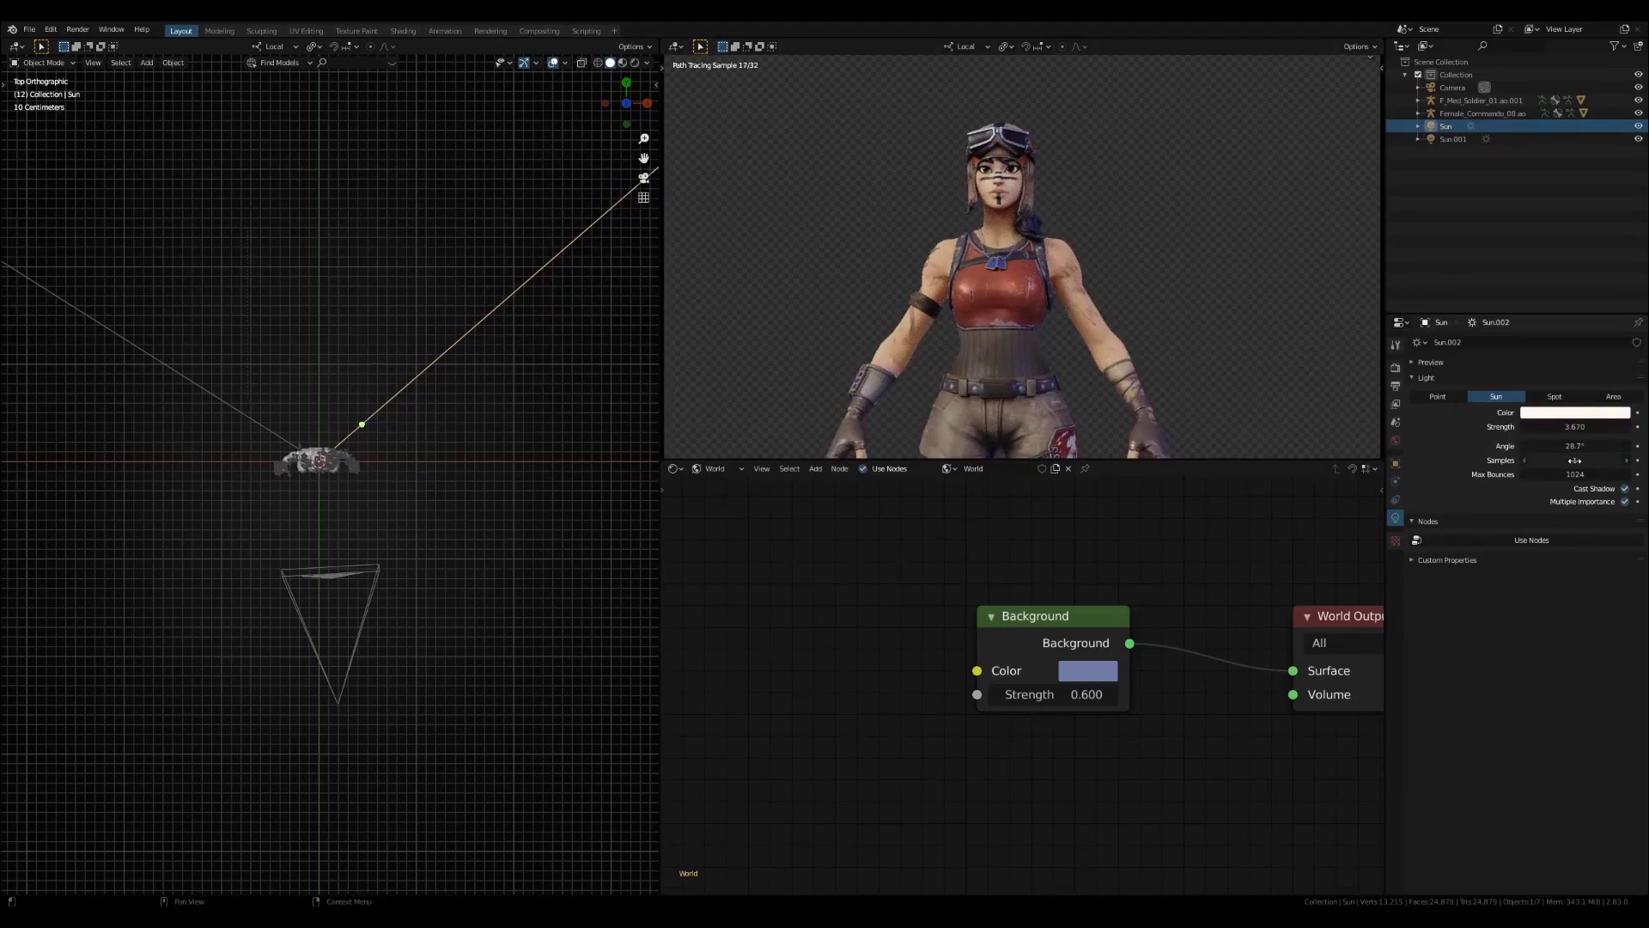
# Set the original sun light's strength to 3.590 and the duplicated sun light's angle to 11.7°
pyautogui.moveTo(1575, 427); pyautogui.dragTo(1570, 427)
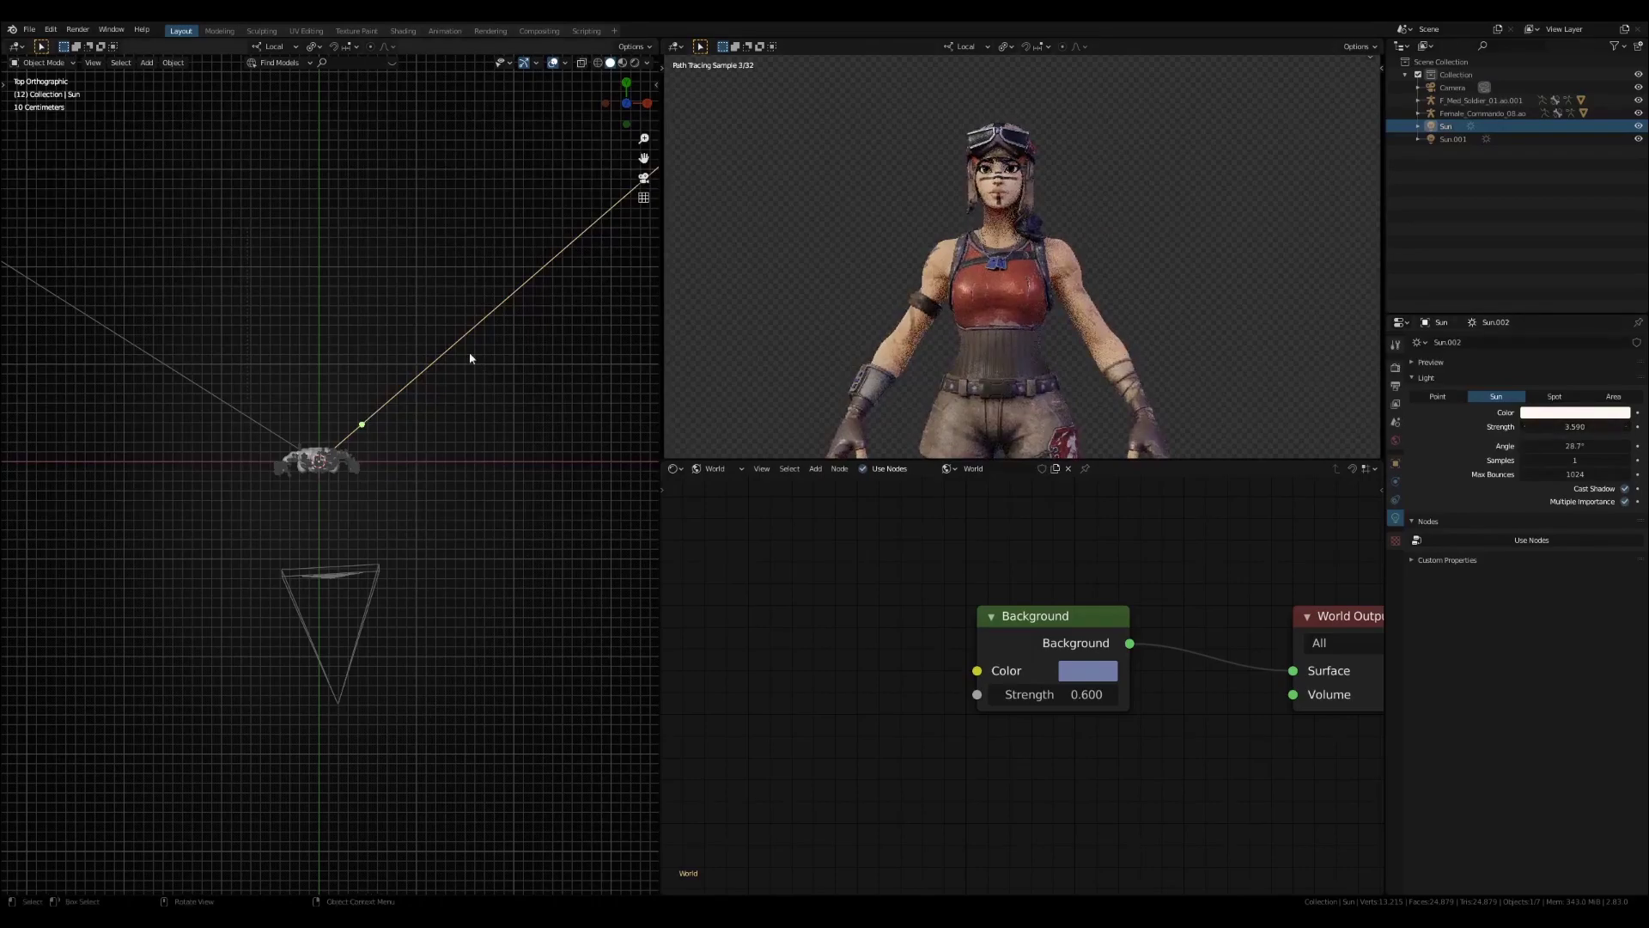
pyautogui.click(167, 375)
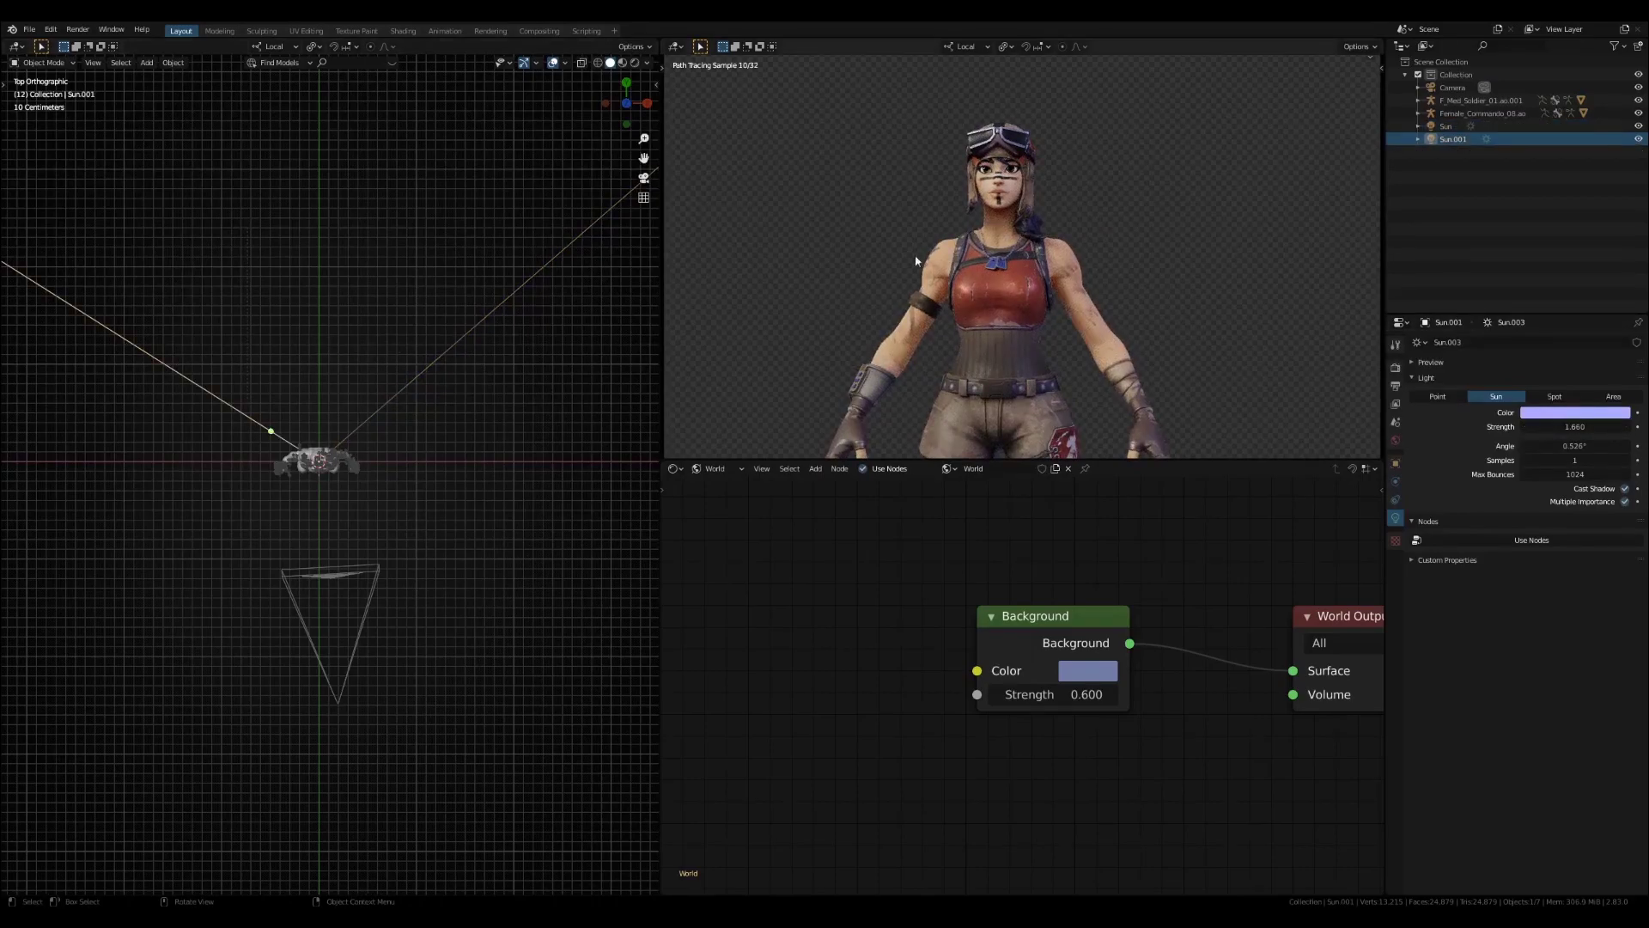
pyautogui.moveTo(1562, 446); pyautogui.dragTo(1581, 446)
# Deepen the duplicated sun light's color to a slightly darker, more saturated blue-violet
pyautogui.click(1550, 416)
pyautogui.click(1547, 416)
pyautogui.click(1529, 415)
pyautogui.moveTo(1577, 277); pyautogui.dragTo(1573, 280)
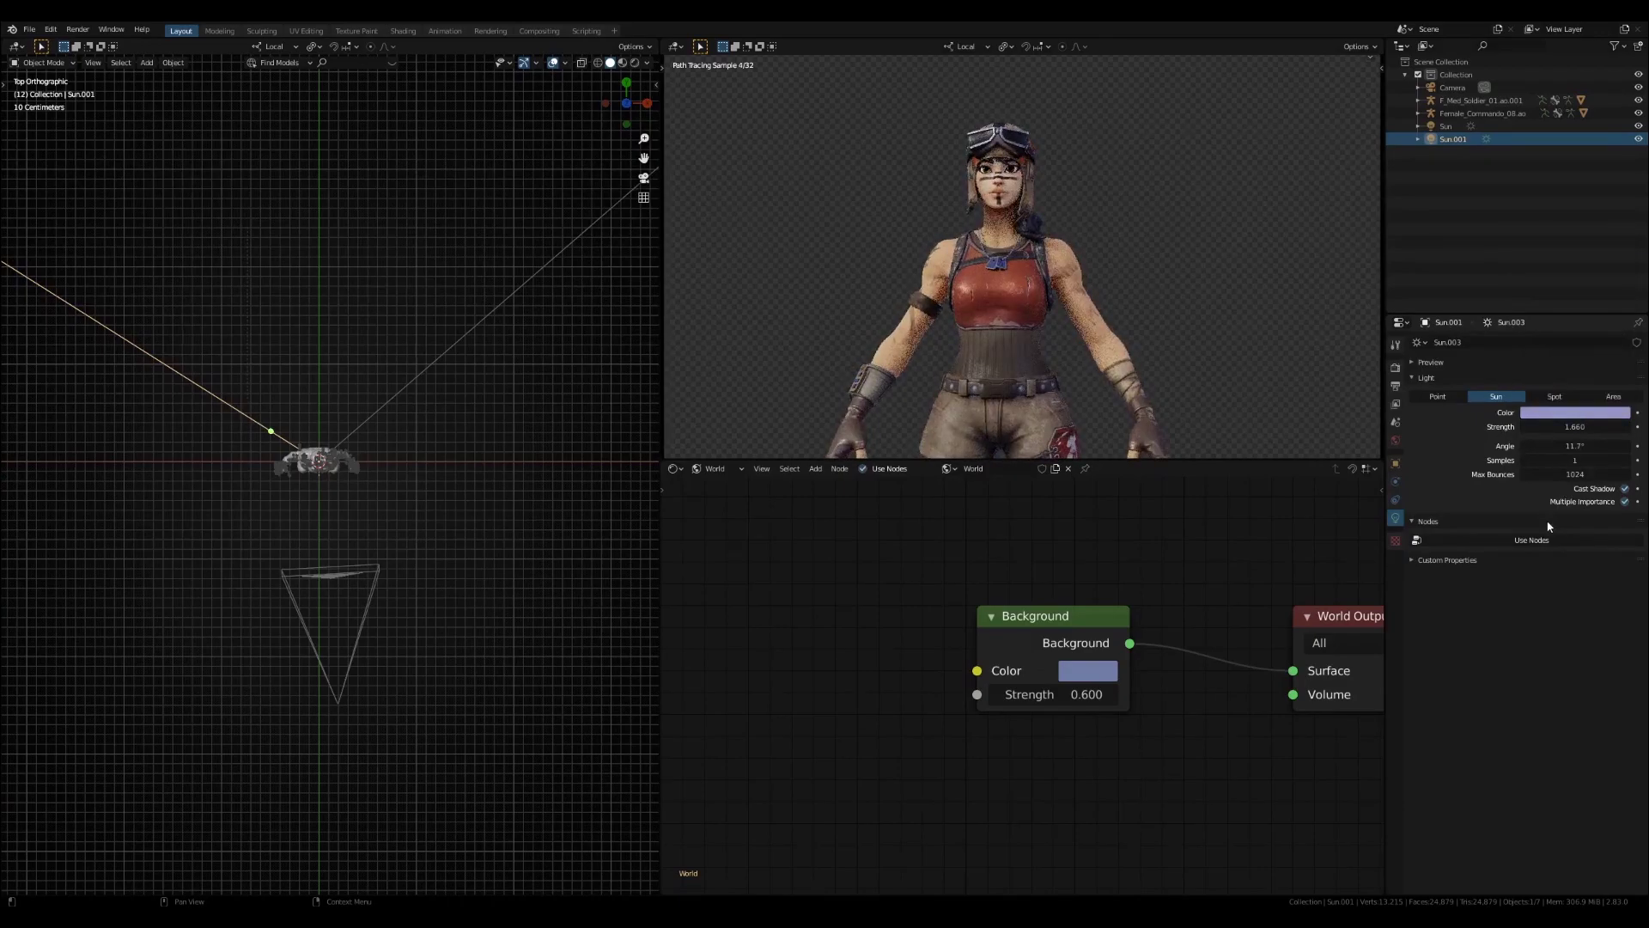
pyautogui.click(1559, 416)
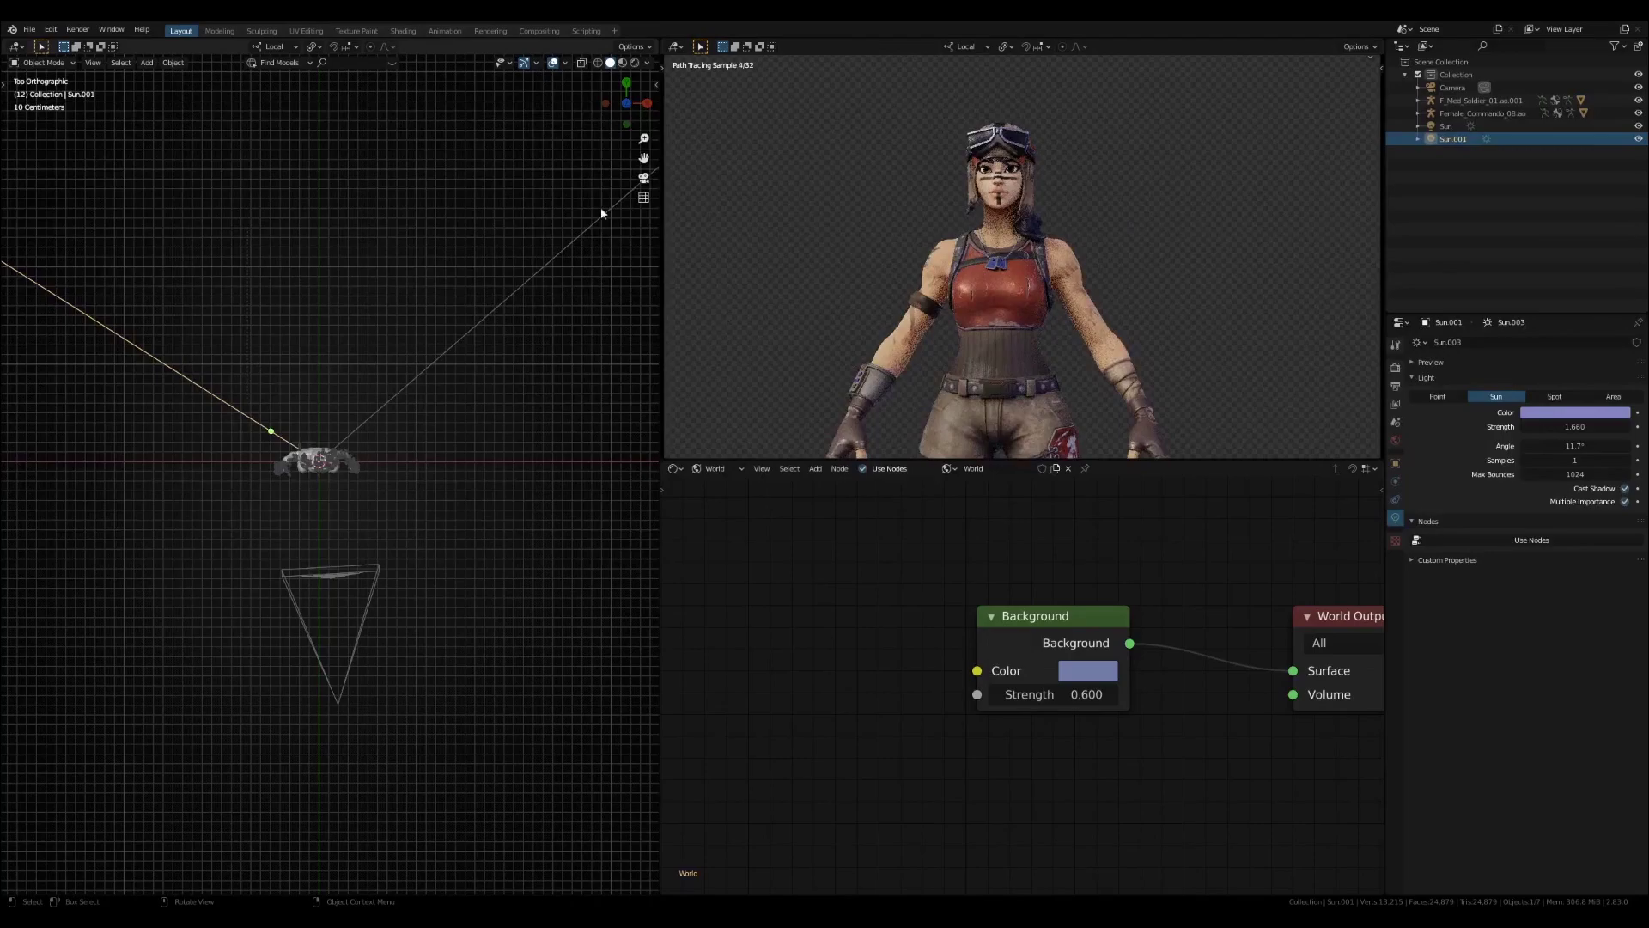
# Rotate the duplicated sun light in the front view so that it shines more steeply downward
pyautogui.press('KP_1')
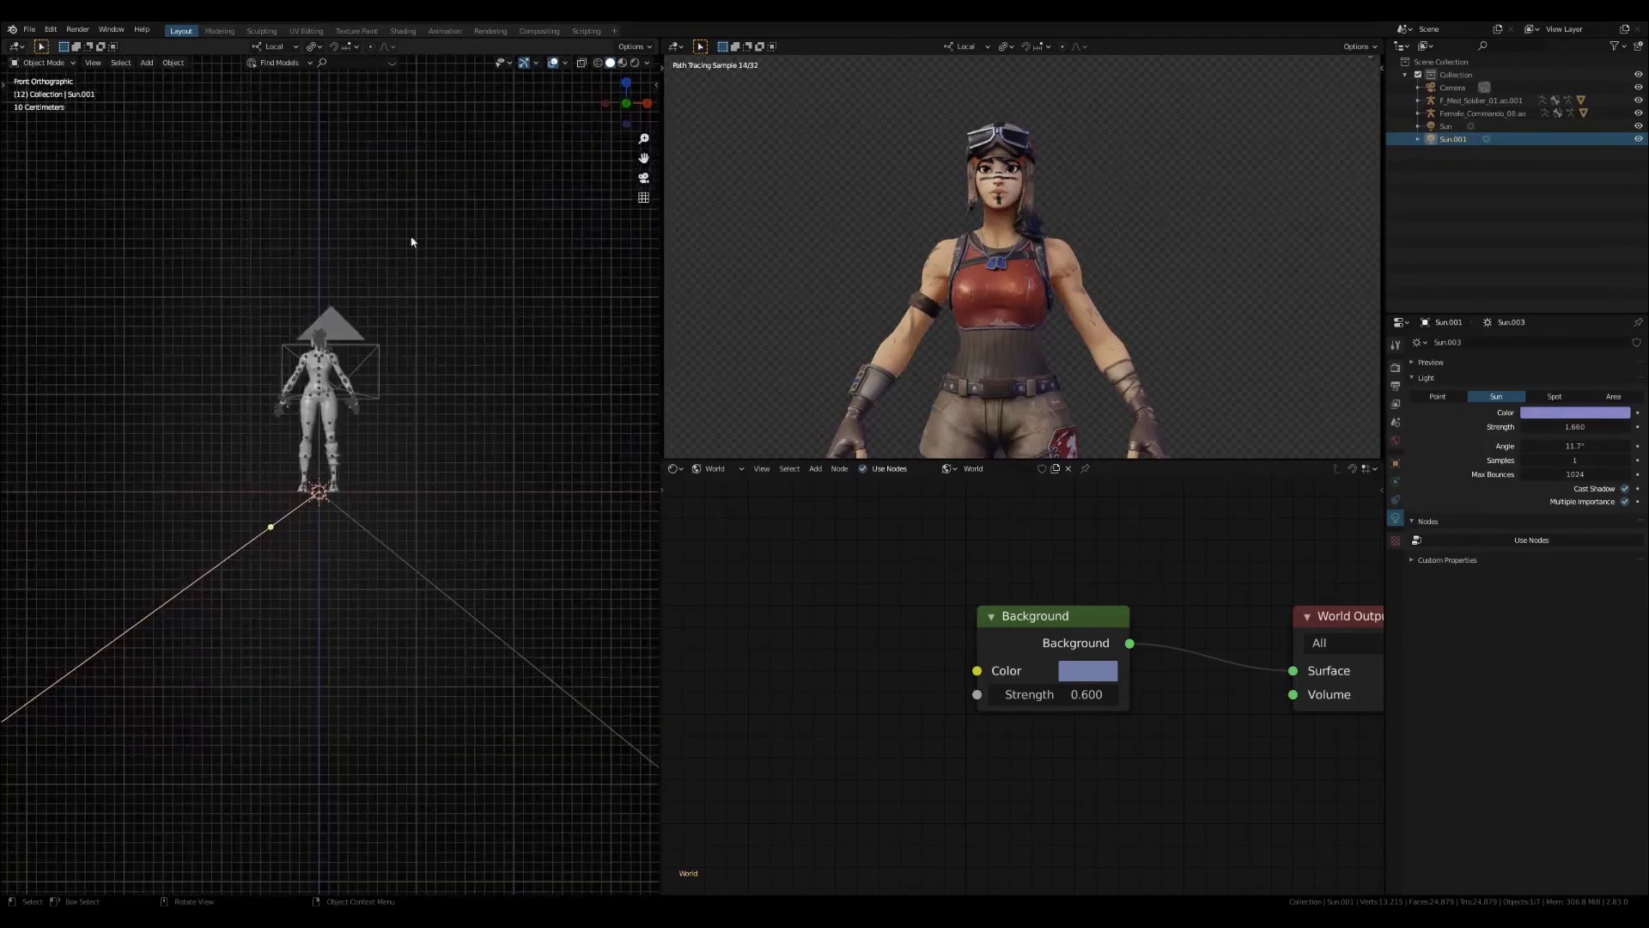
pyautogui.press('r')
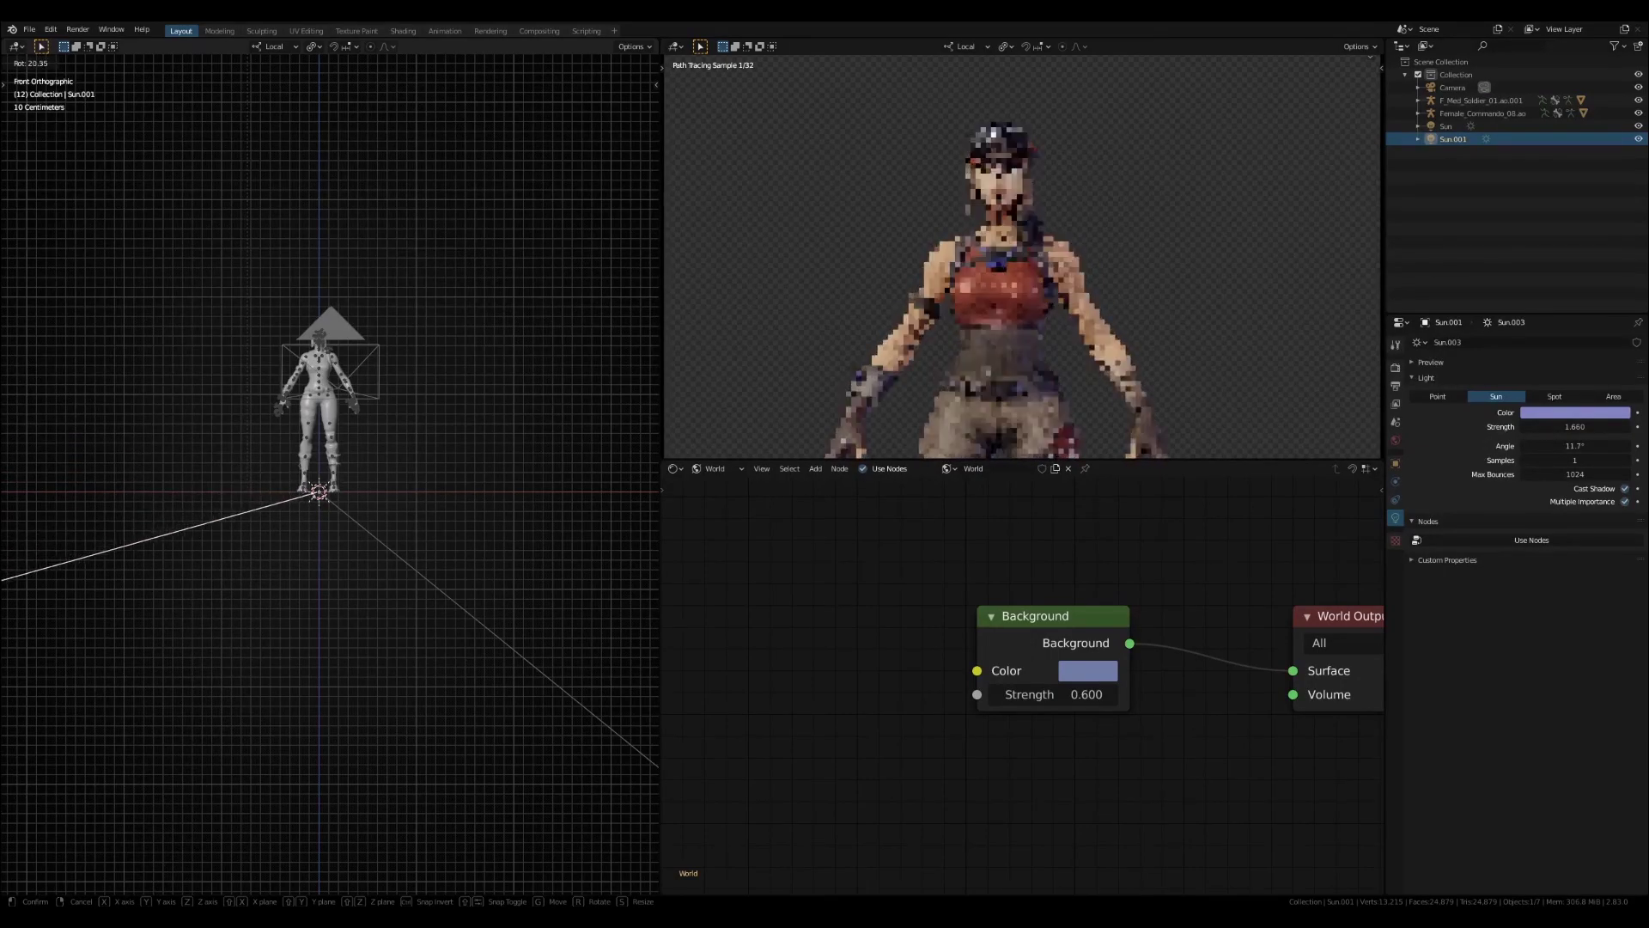
pyautogui.click(343, 624)
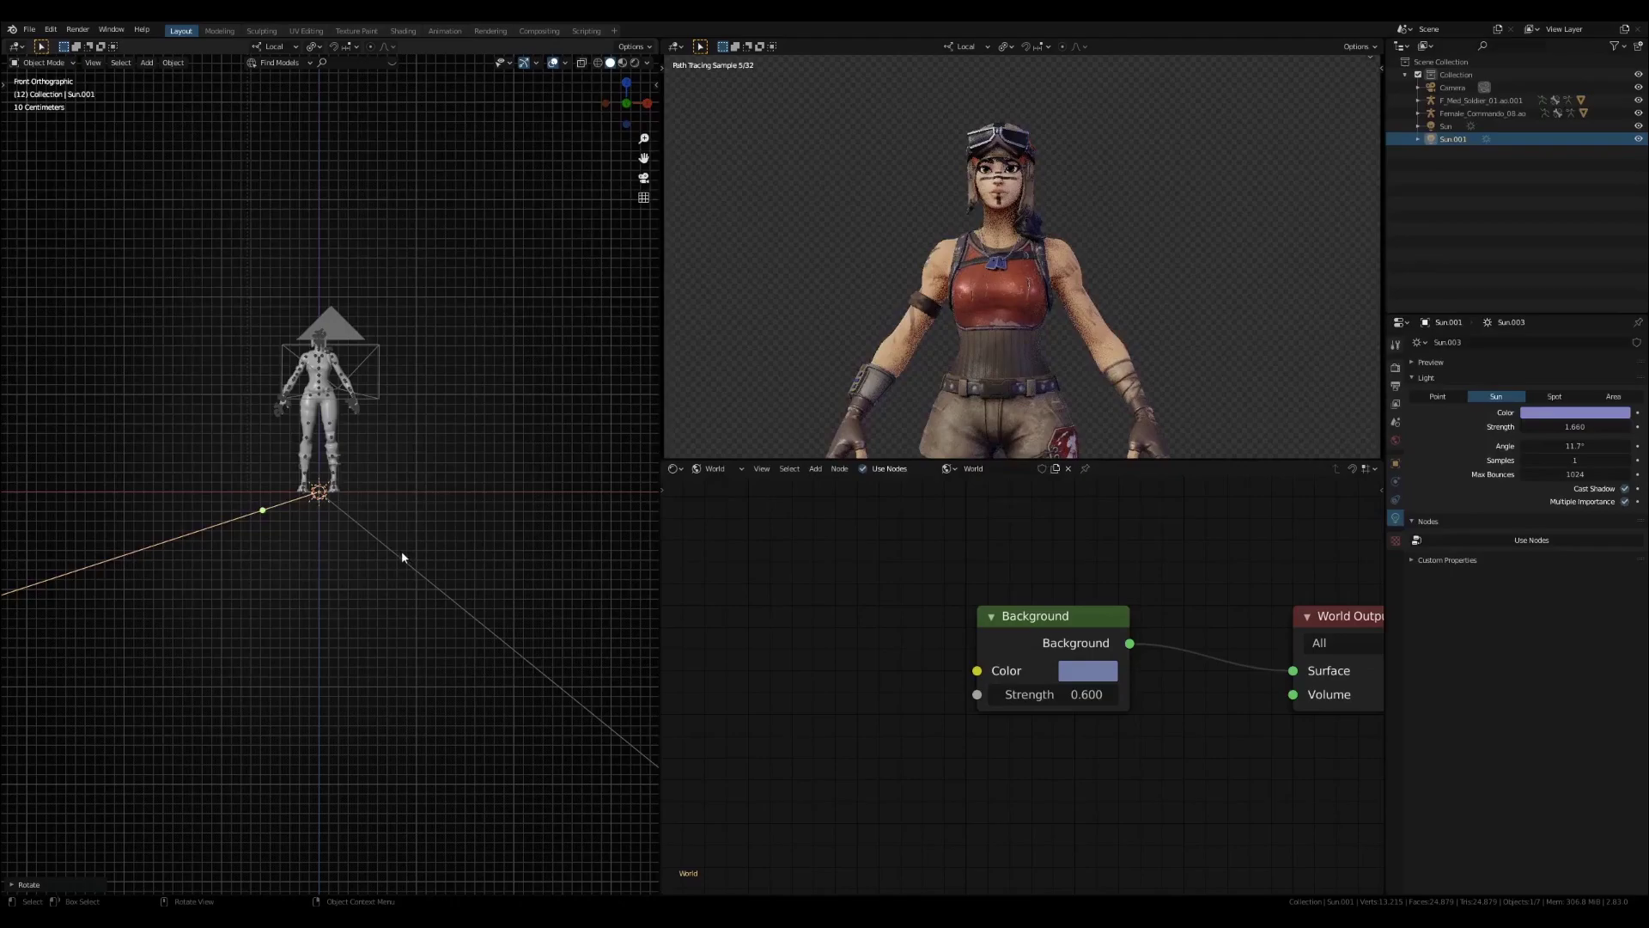
pyautogui.press('r')
pyautogui.click(589, 240)
# Rotate the original sun light in the front view to a shallower angle toward the opposite side
pyautogui.click(373, 525)
pyautogui.click(363, 527)
pyautogui.press('r')
pyautogui.click(447, 185)
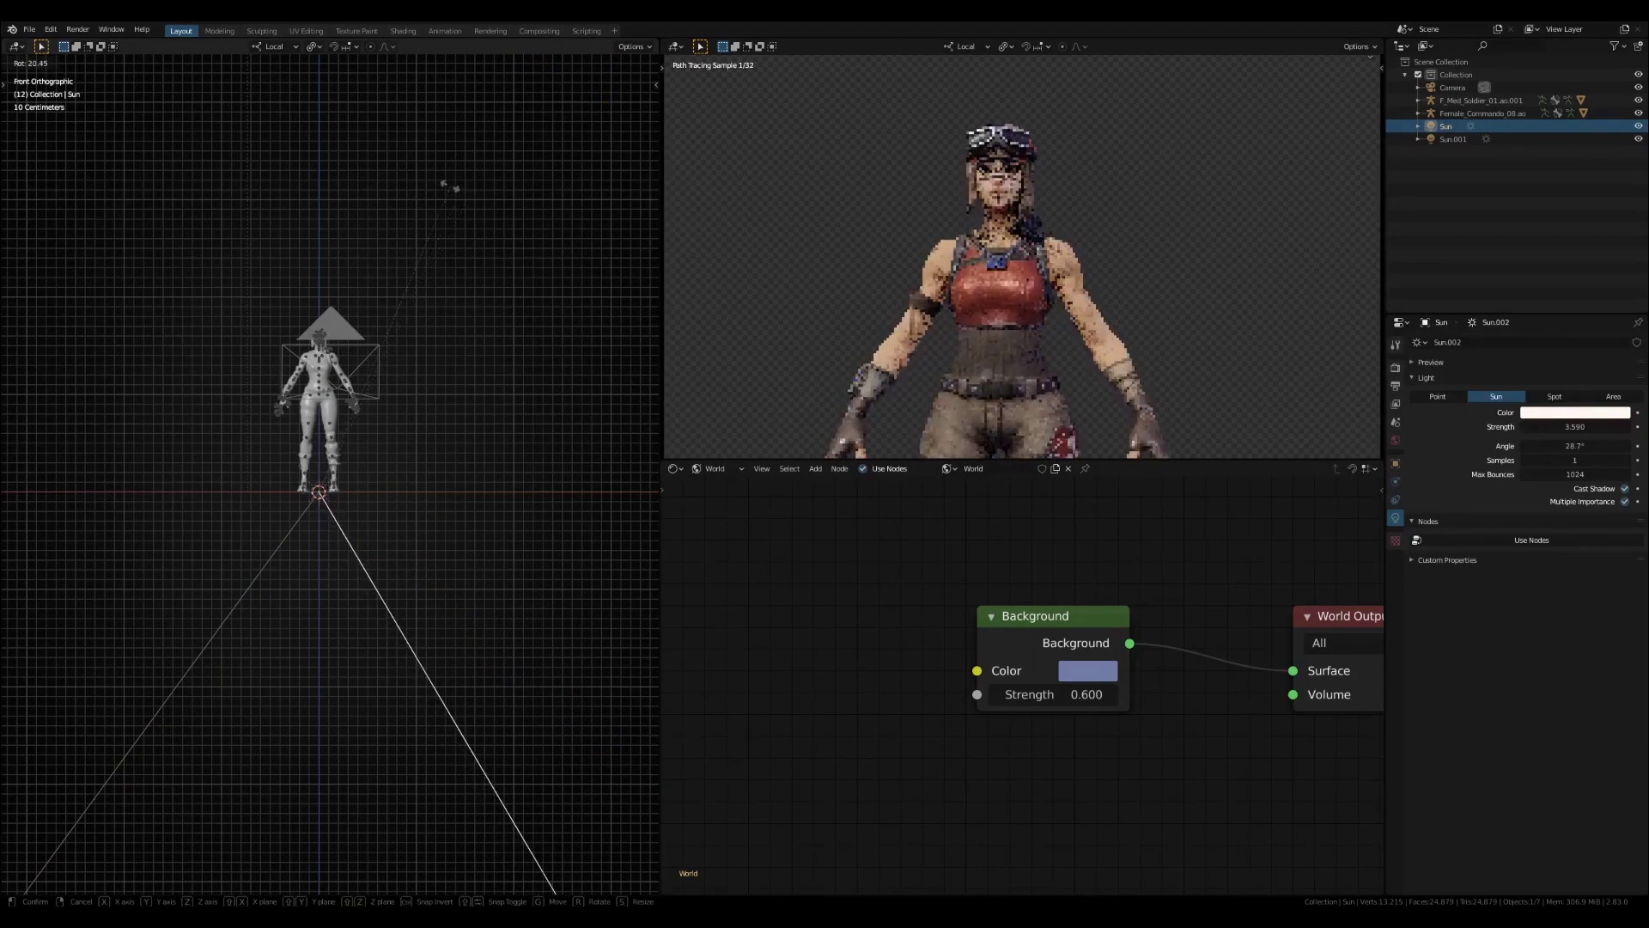
pyautogui.press('r')
pyautogui.click(482, 228)
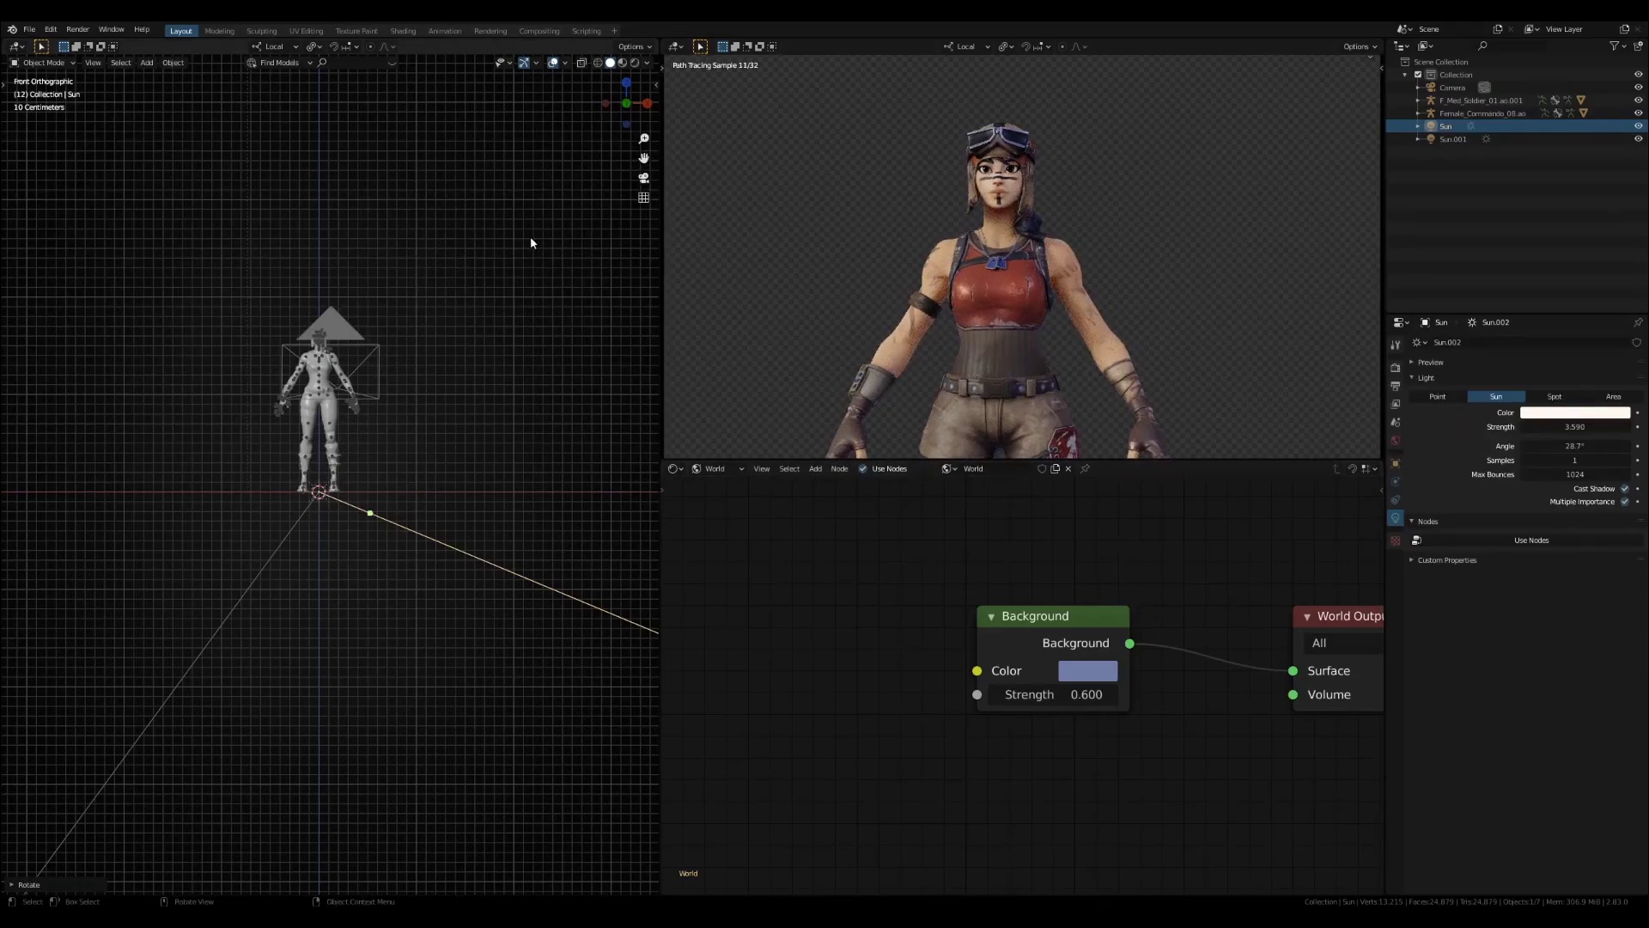
# Add an area light behind the character at head height, rotated in the side view to face toward the camera
pyautogui.scroll(7, 534, 247)
pyautogui.moveTo(562, 165); pyautogui.dragTo(373, 223, button='middle')
pyautogui.hotkey('shift', 'a')
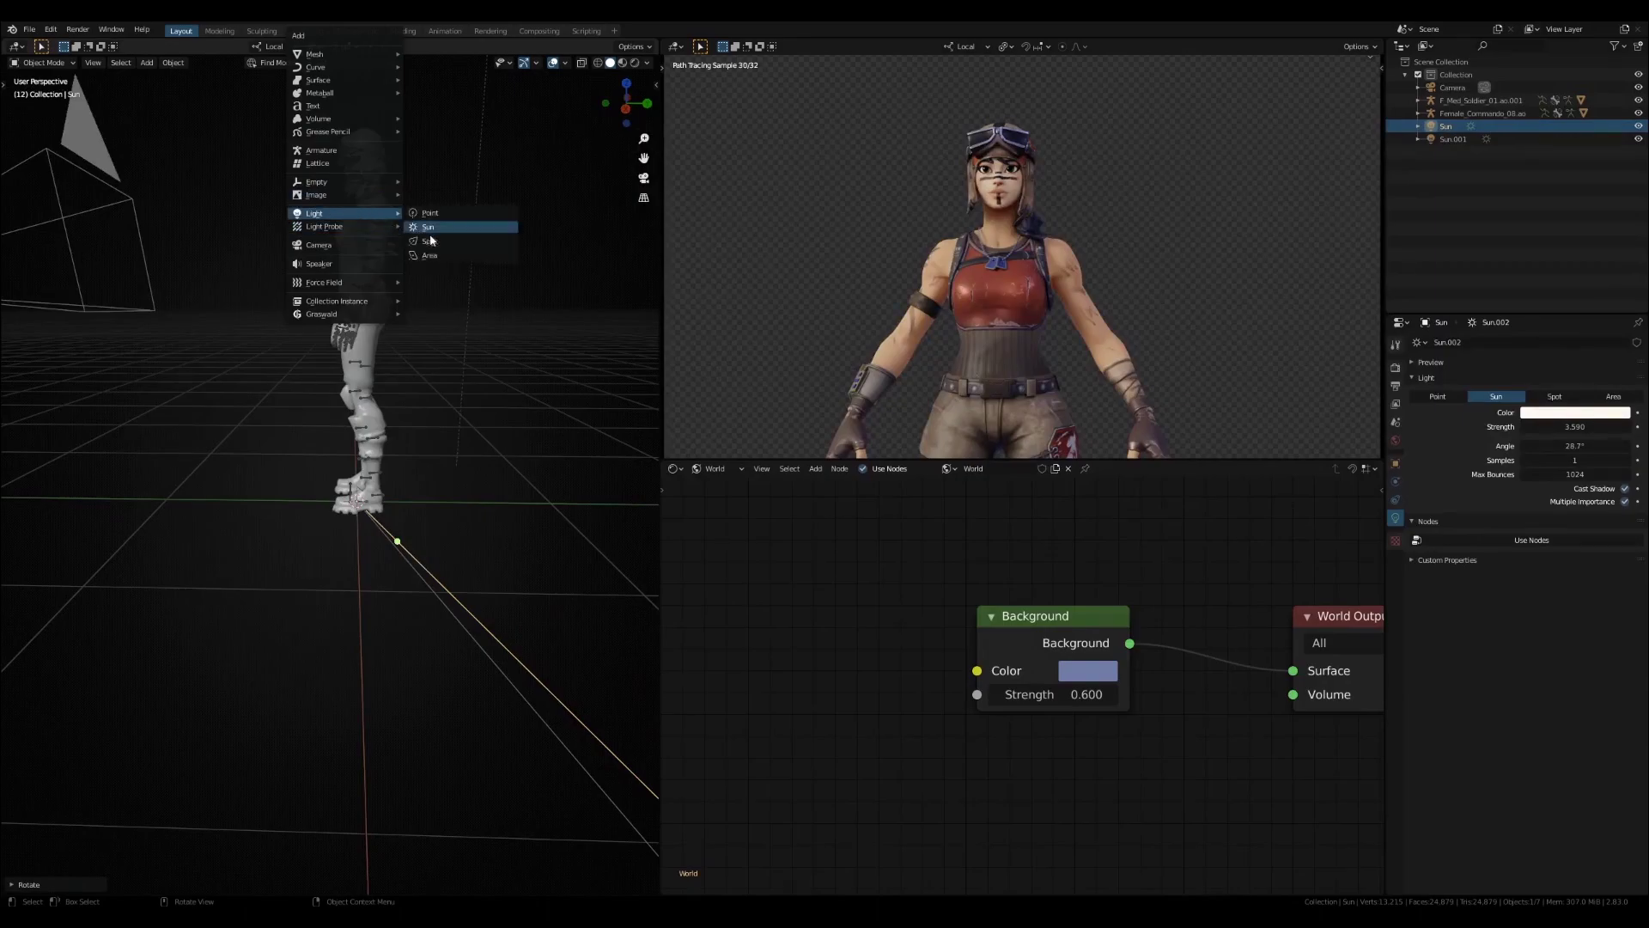
pyautogui.click(432, 256)
pyautogui.press('KP_3')
pyautogui.scroll(-5, 356, 326)
pyautogui.press('r')
pyautogui.click(63, 368)
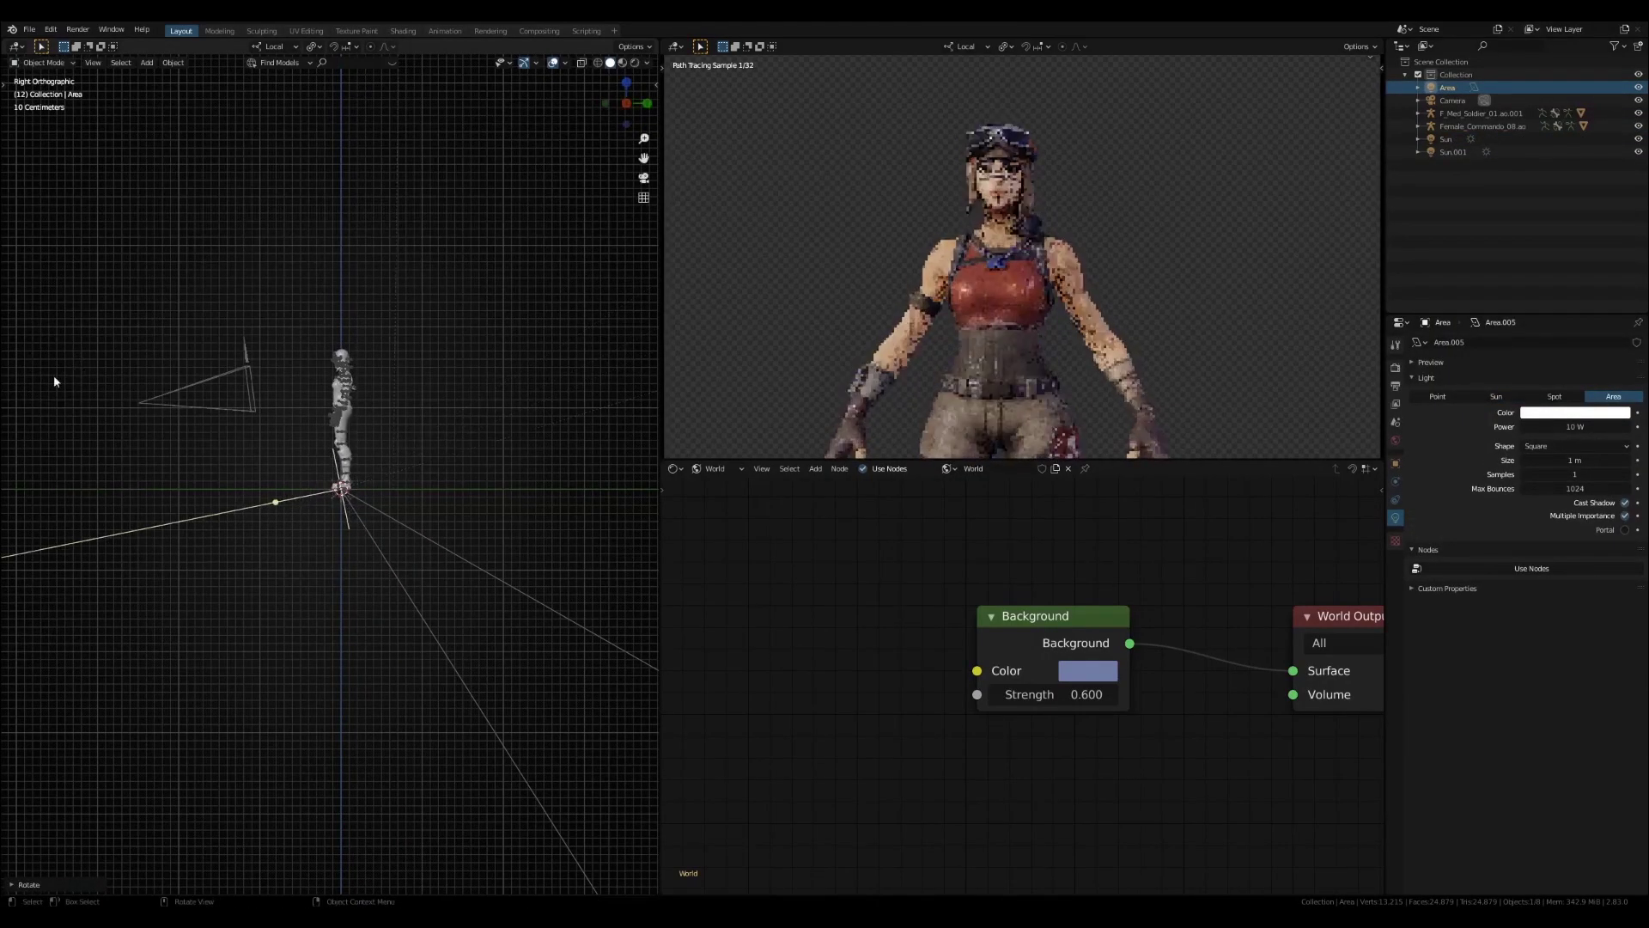
pyautogui.press('g')
pyautogui.click(164, 227)
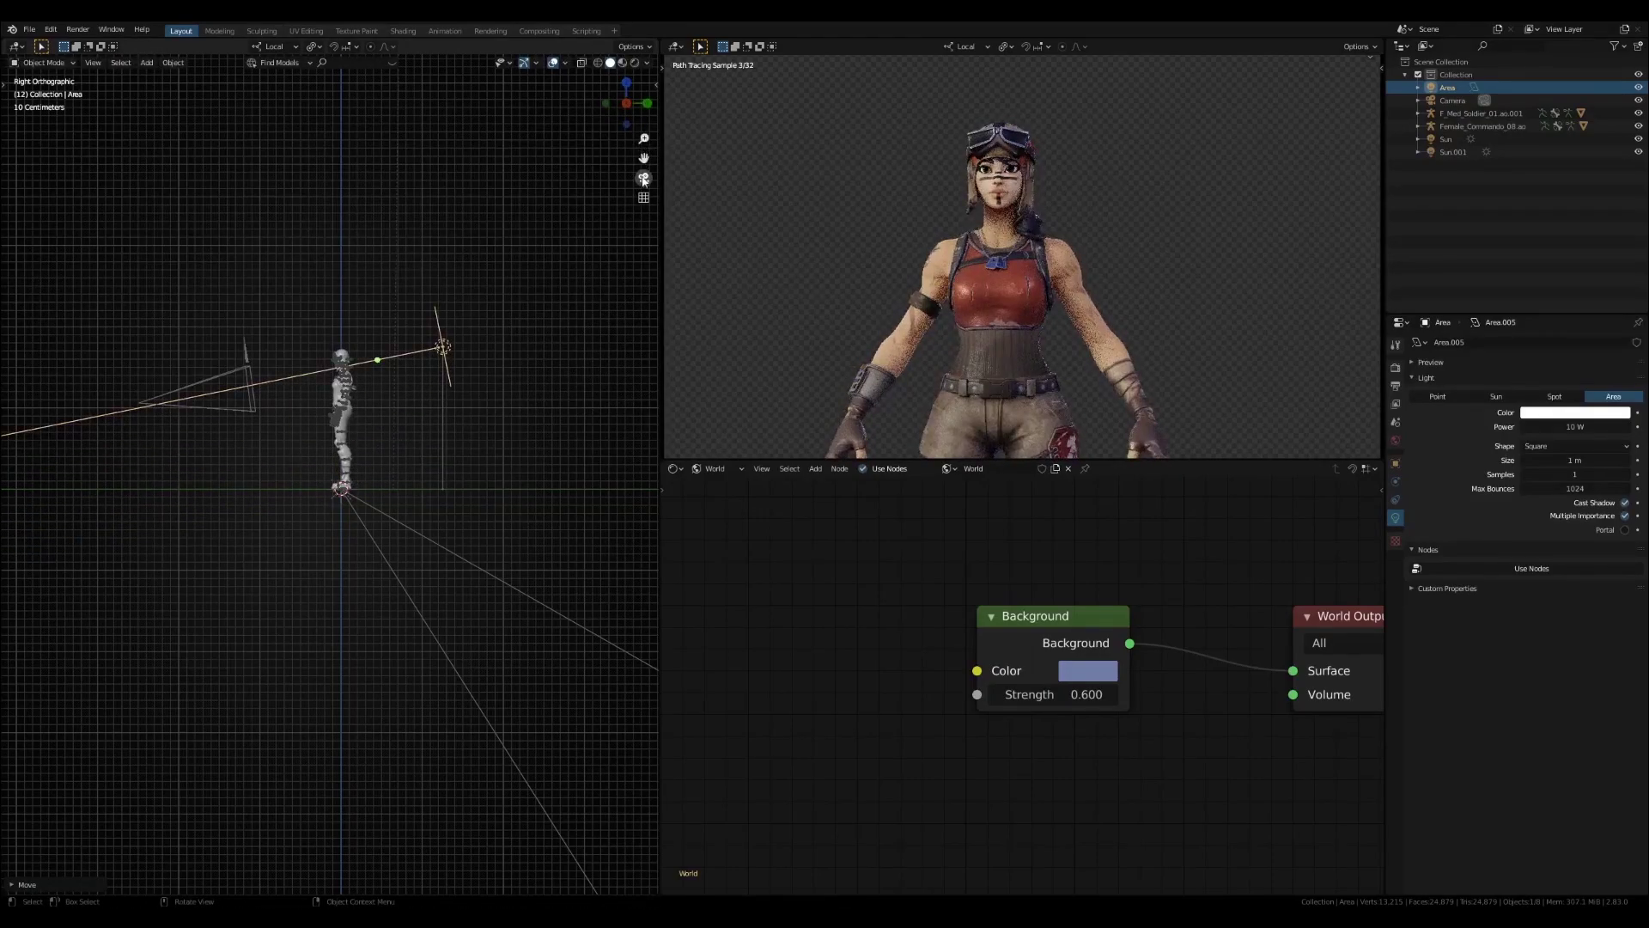
# Switch the solid viewport to the camera view, fit the frame to the viewport and select the camera
pyautogui.click(643, 178)
pyautogui.scroll(2, 367, 300)
pyautogui.scroll(-4, 368, 300)
pyautogui.moveTo(360, 312)
pyautogui.keyDown('shift'); pyautogui.mouseDown(button='middle')
pyautogui.moveTo(383, 310)
pyautogui.moveTo(357, 301)
pyautogui.mouseUp(button='middle'); pyautogui.keyUp('shift')
pyautogui.scroll(1, 353, 303)
pyautogui.scroll(-1, 355, 302)
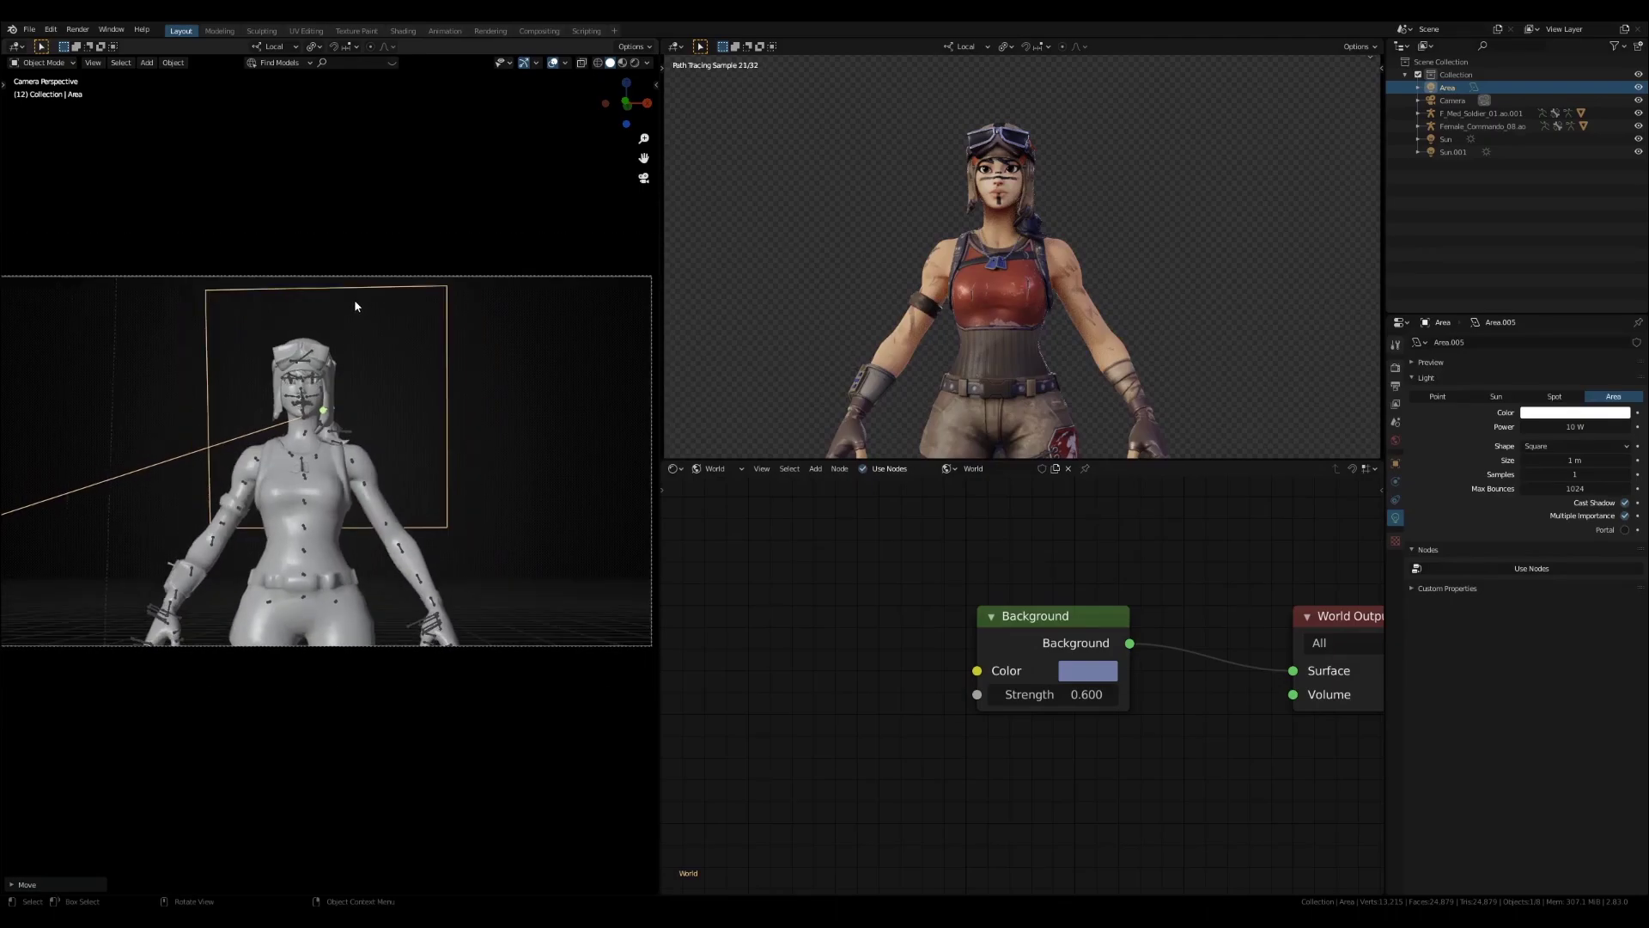
pyautogui.press('Home')
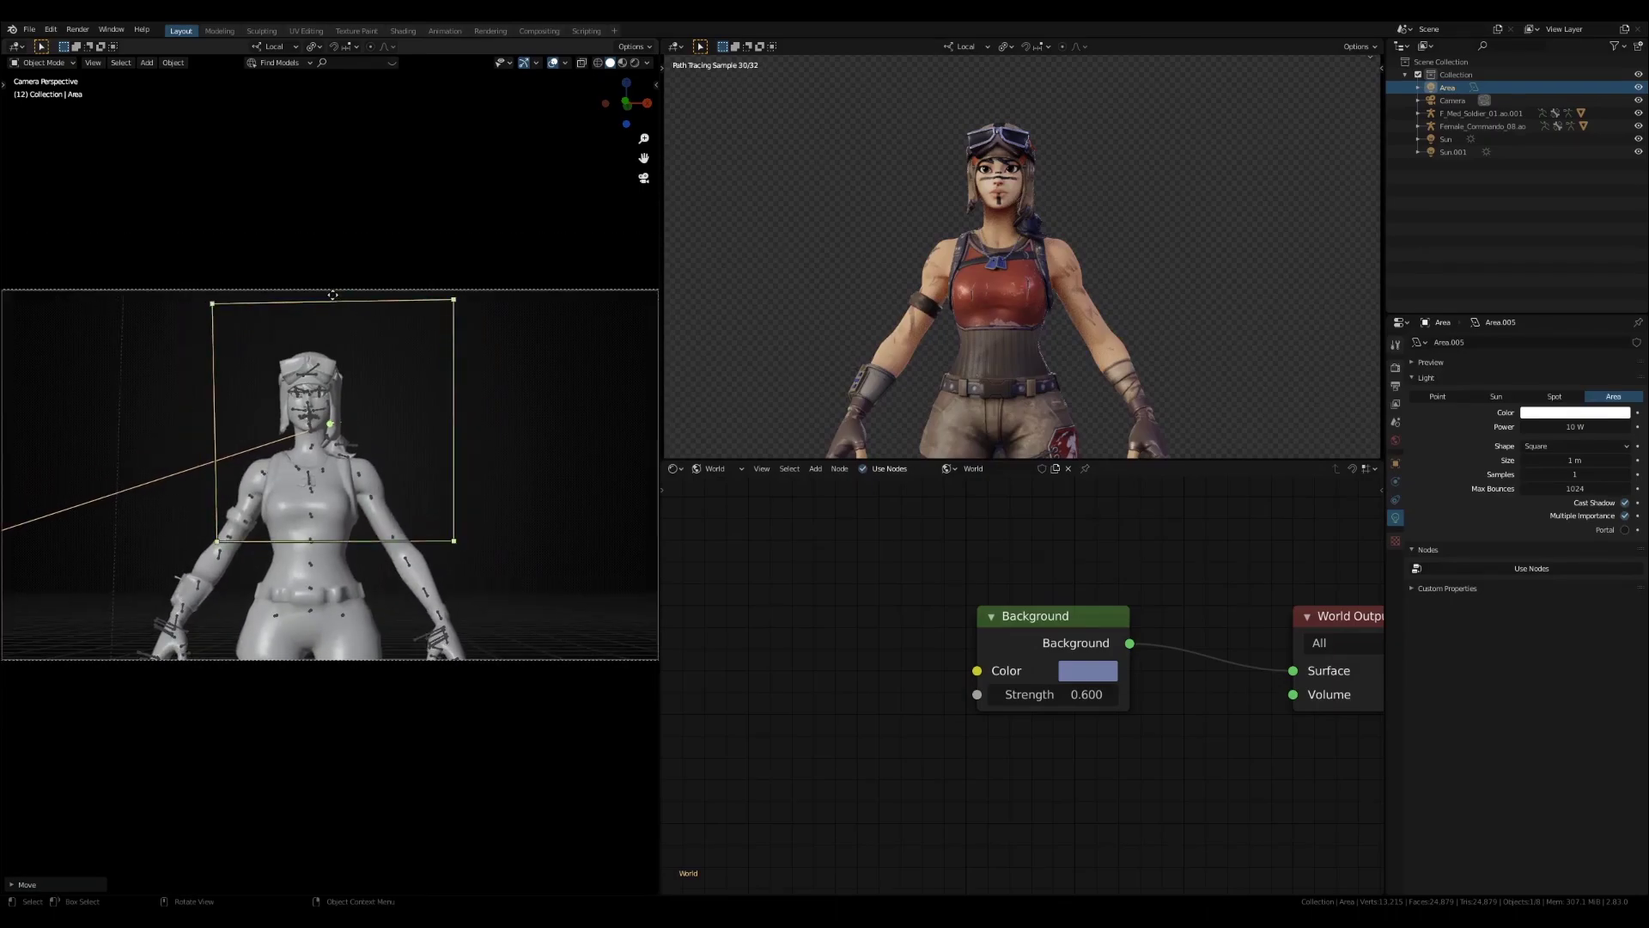
pyautogui.click(455, 287)
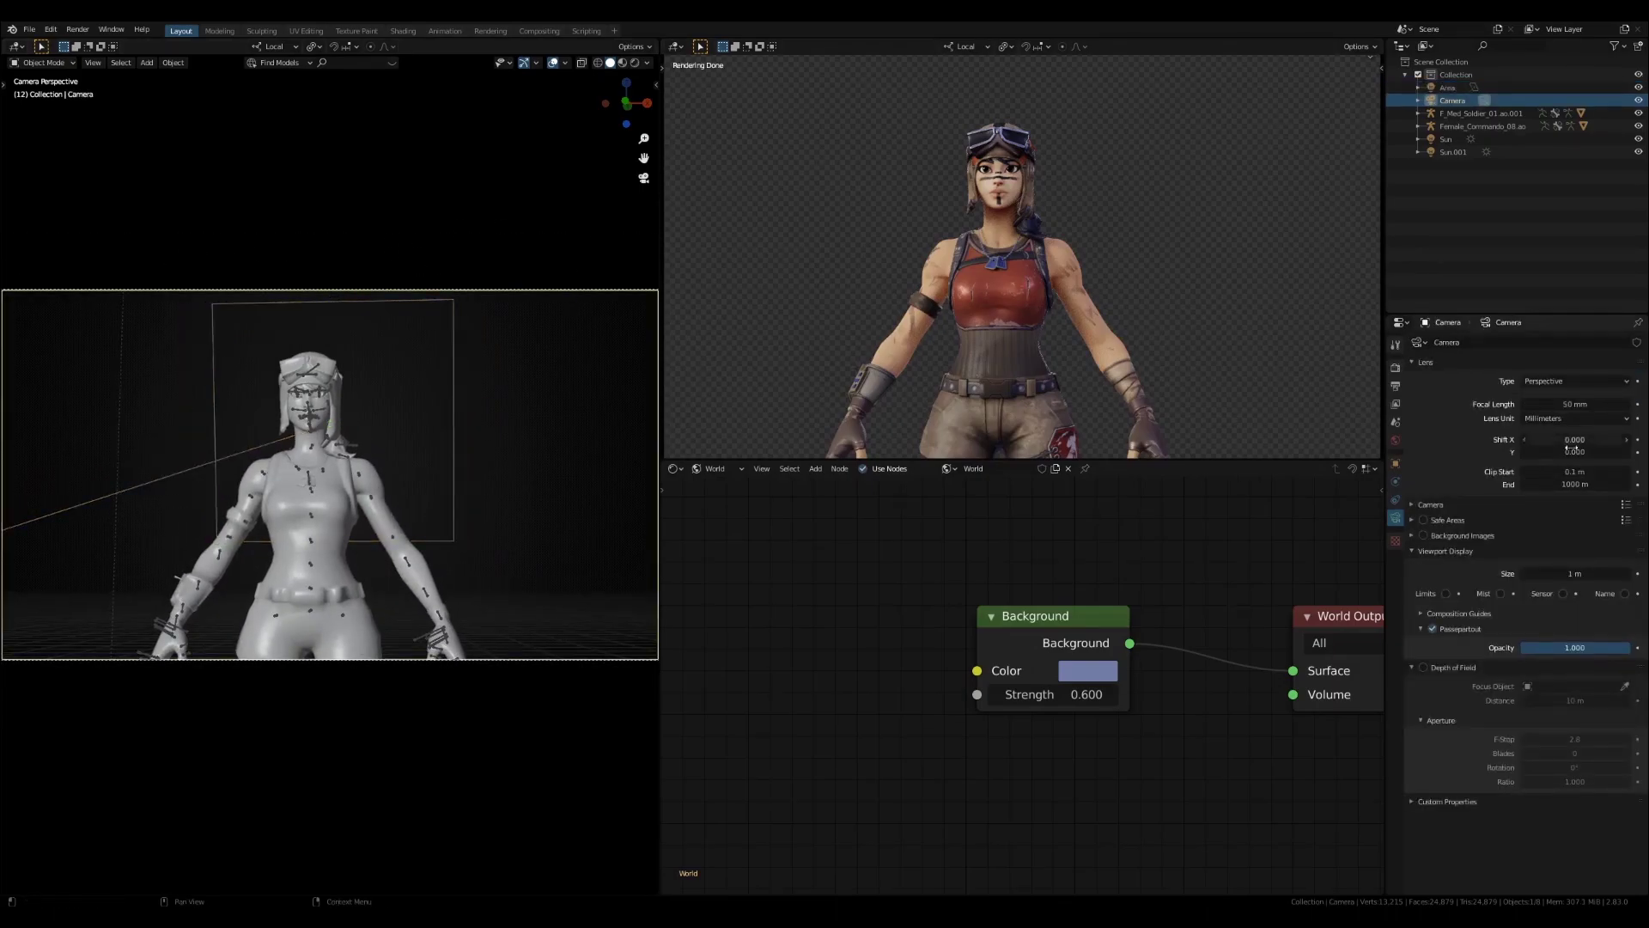
# Set the camera's passepartout opacity to 0.000
pyautogui.moveTo(1573, 648)
pyautogui.mouseDown()
pyautogui.moveTo(1465, 647)
pyautogui.moveTo(1589, 648)
pyautogui.mouseUp()
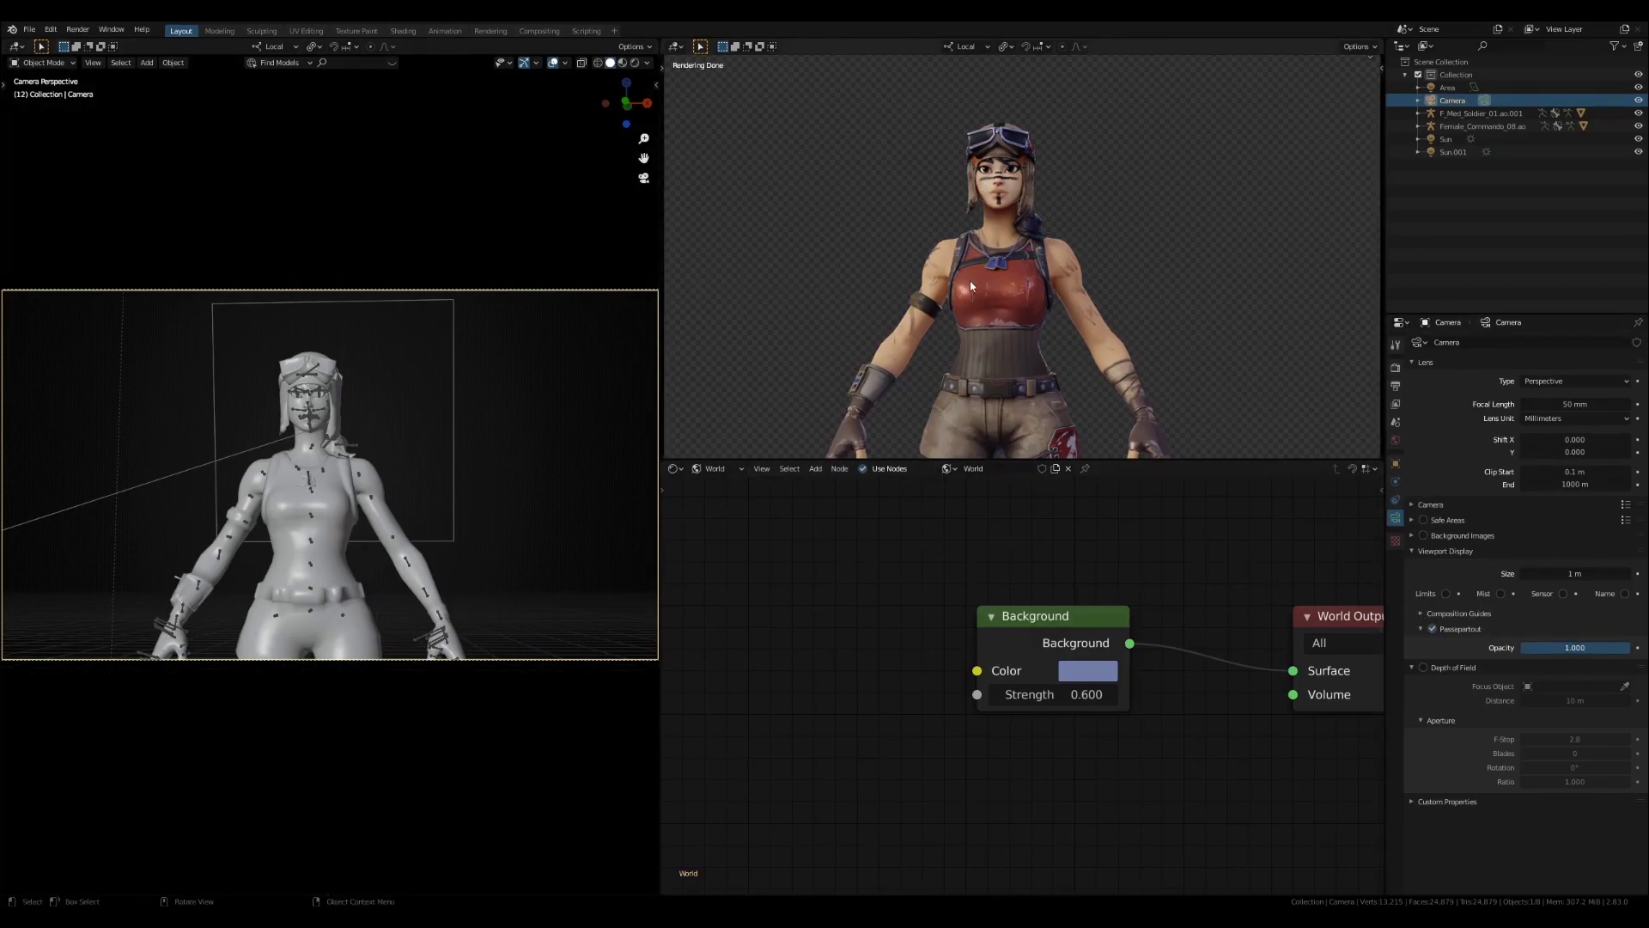
pyautogui.click(1396, 386)
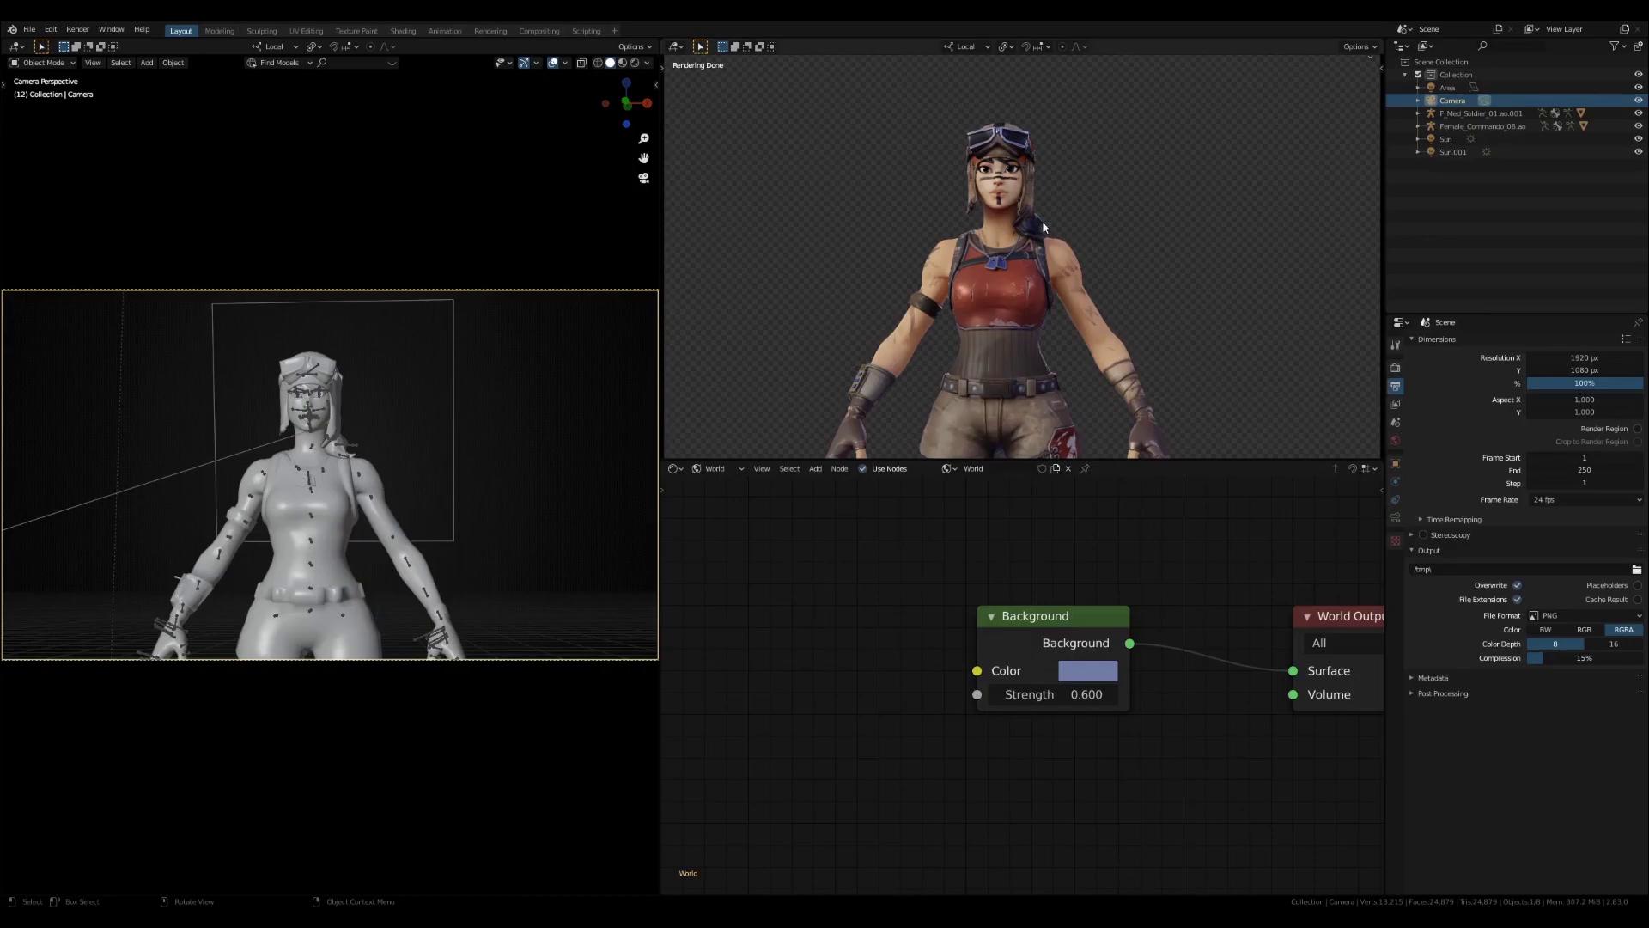
pyautogui.press('n')
pyautogui.press('n')
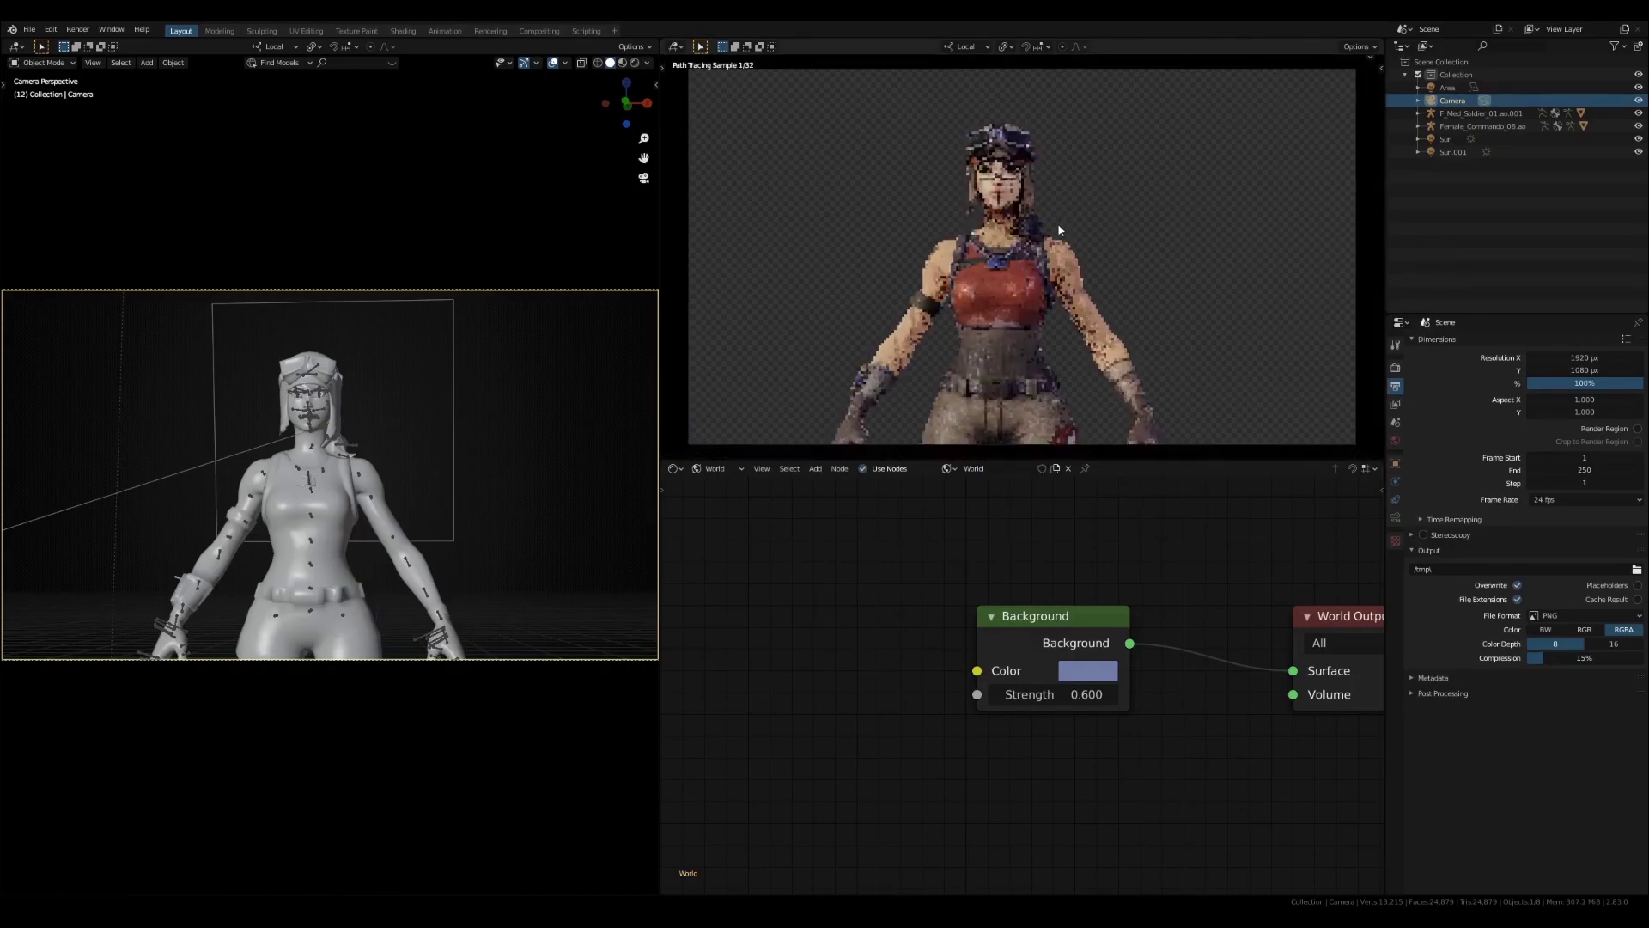
pyautogui.scroll(-4, 1188, 296)
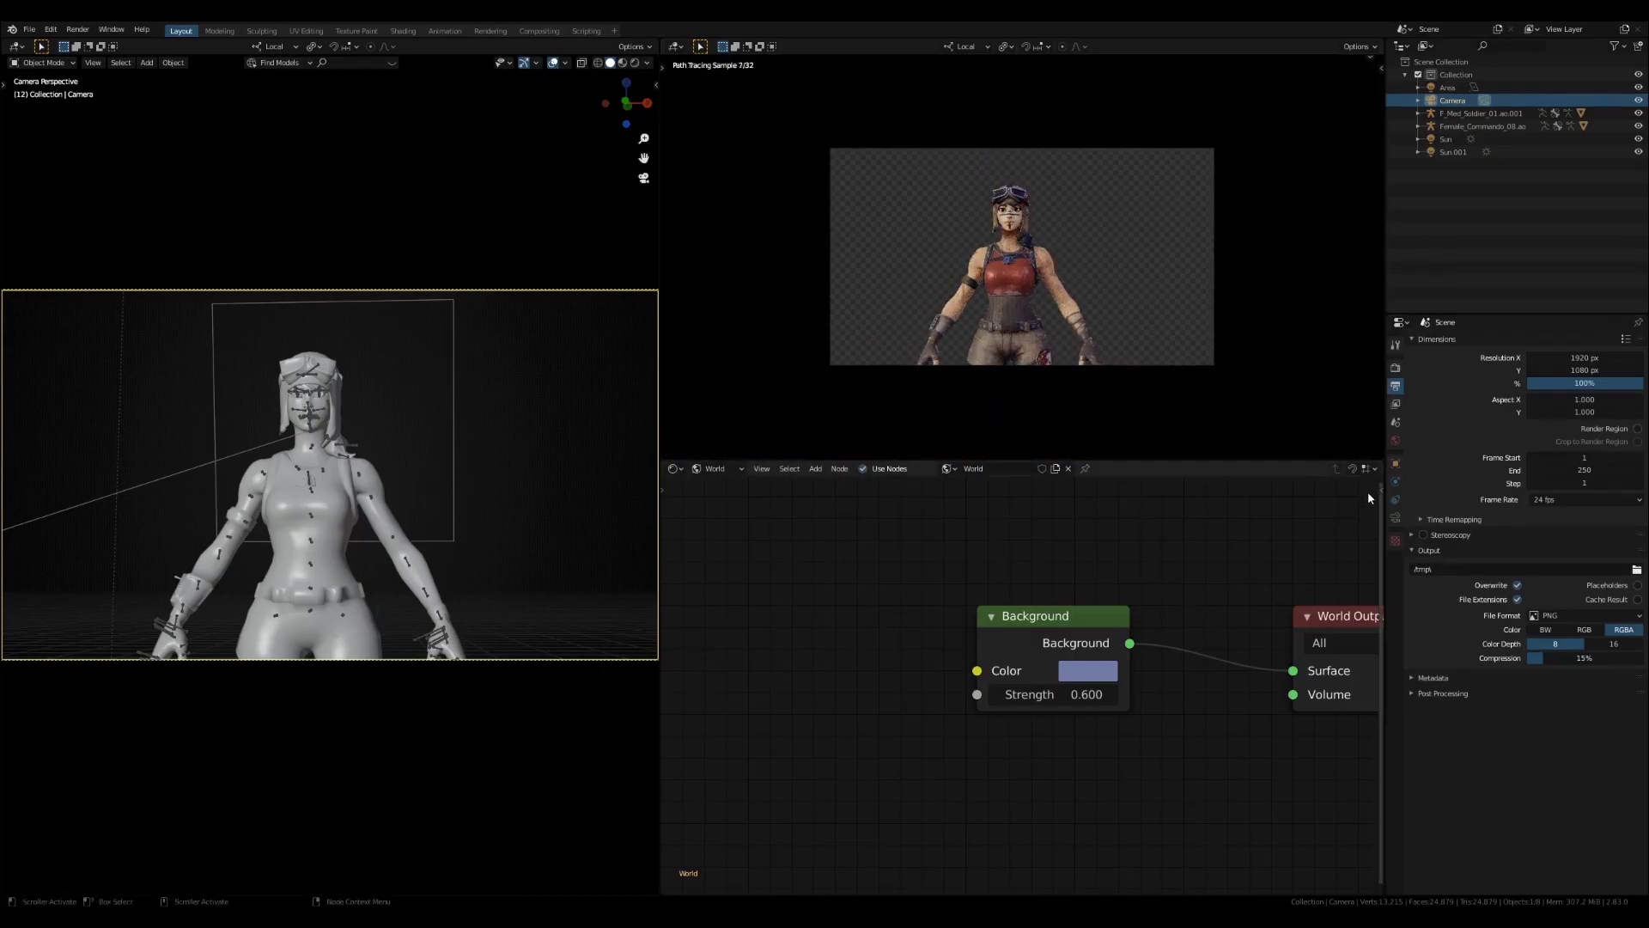
pyautogui.click(1396, 518)
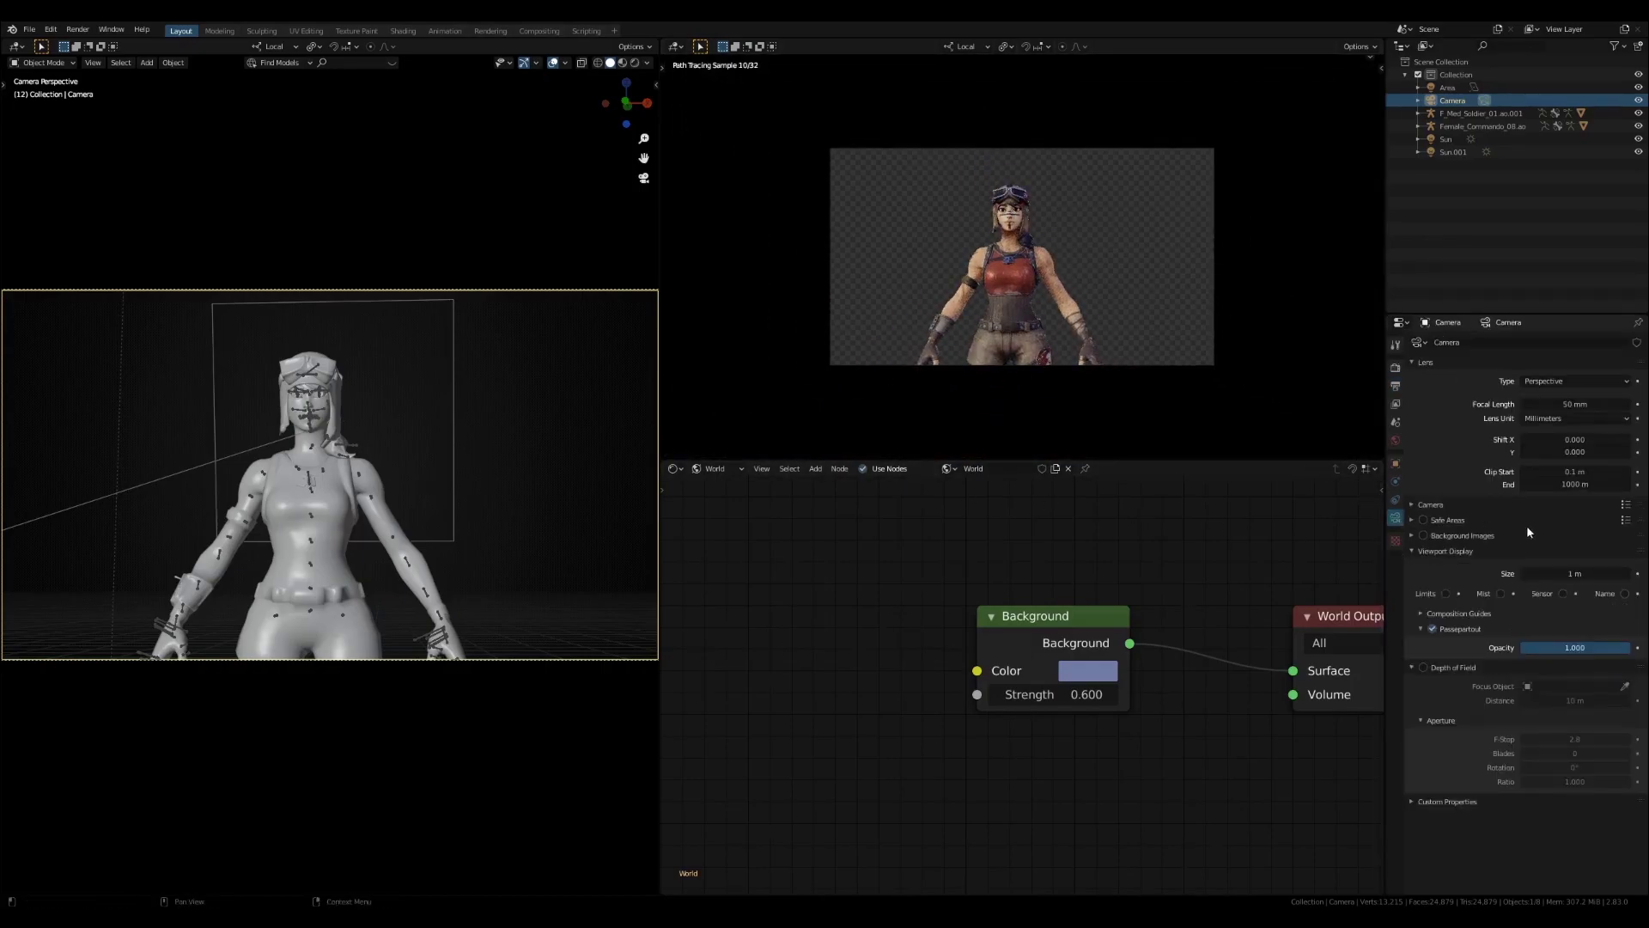
pyautogui.moveTo(1588, 652); pyautogui.dragTo(1429, 422)
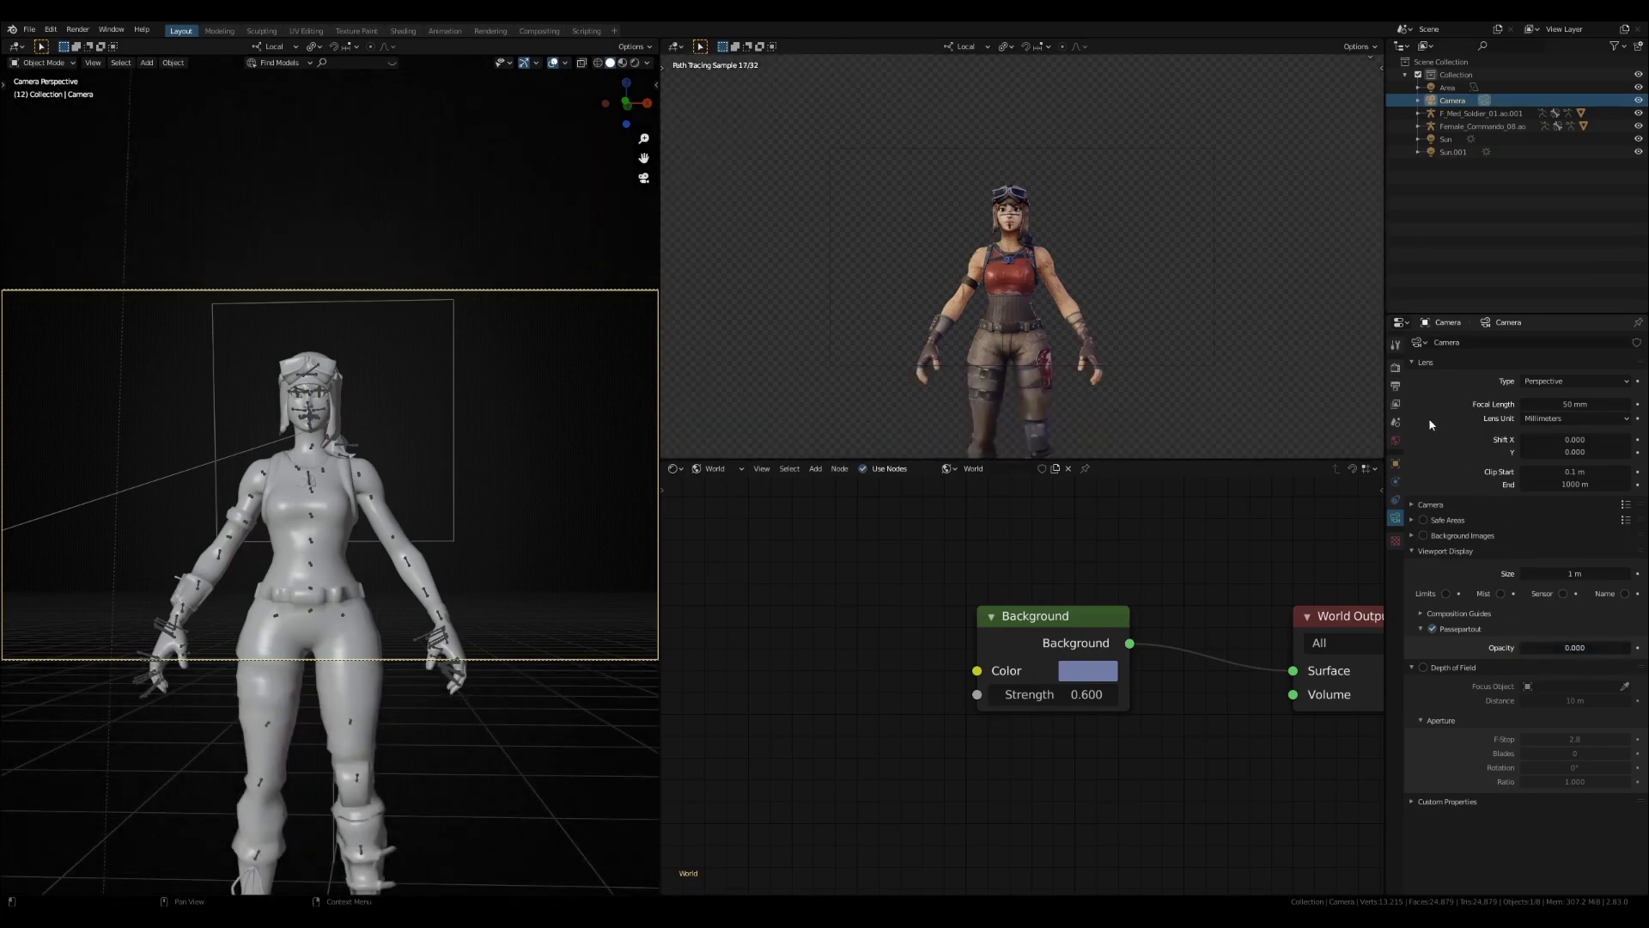
# Enable Render Region in the output dimensions and set the camera's passepartout opacity to 1.000
pyautogui.click(1397, 385)
pyautogui.click(1608, 430)
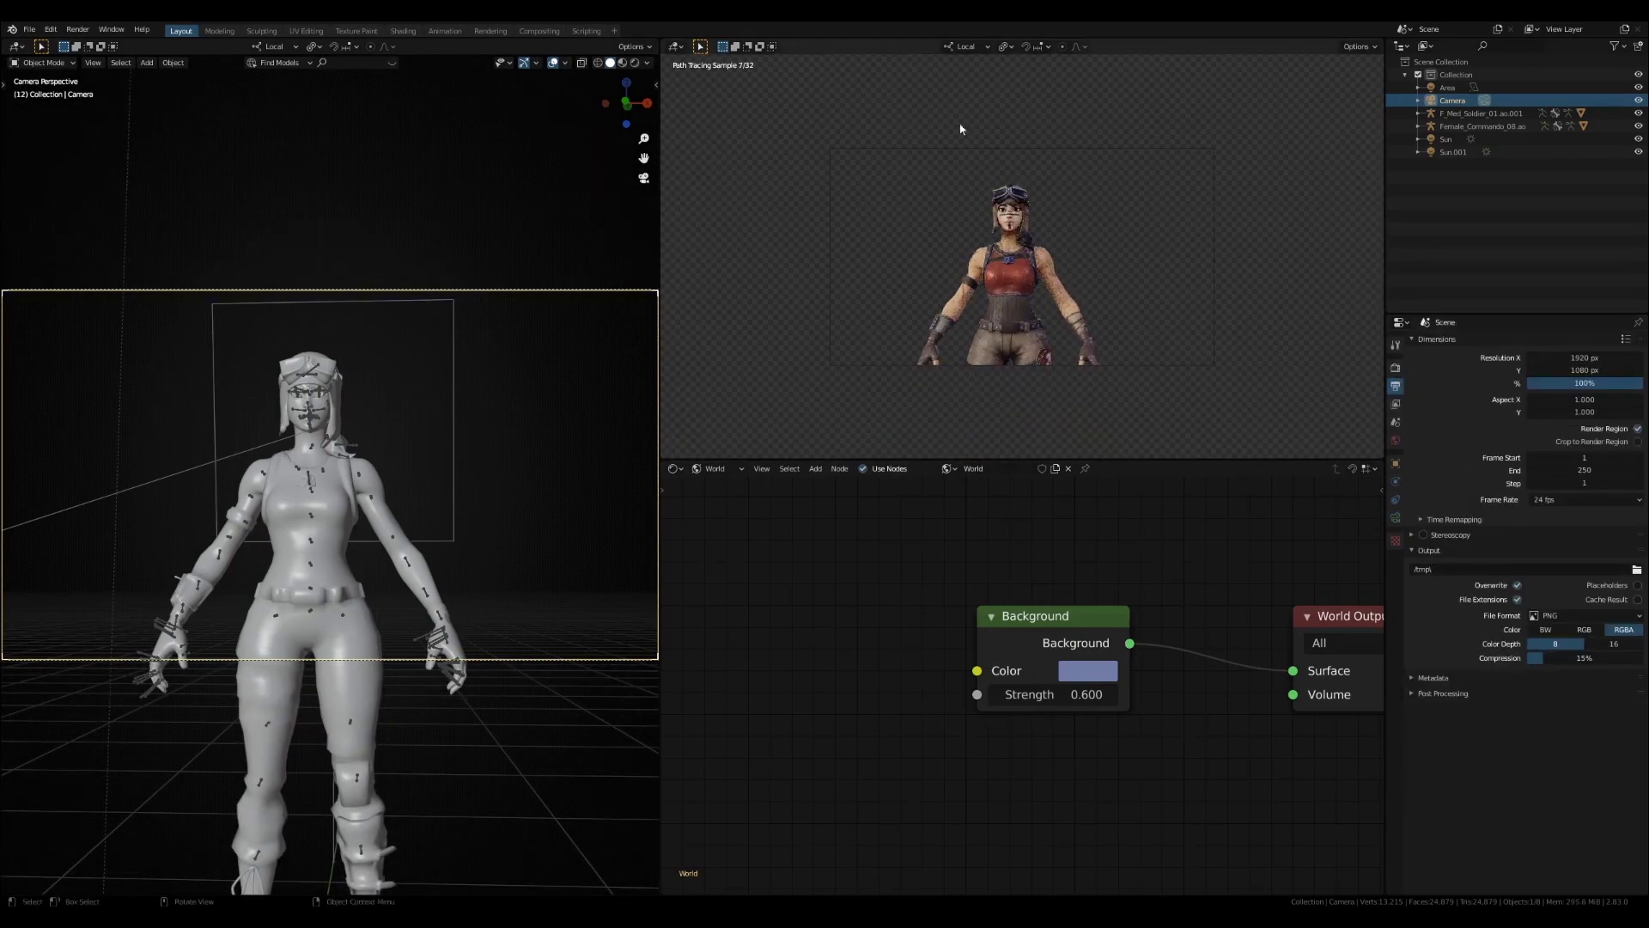
pyautogui.click(1395, 519)
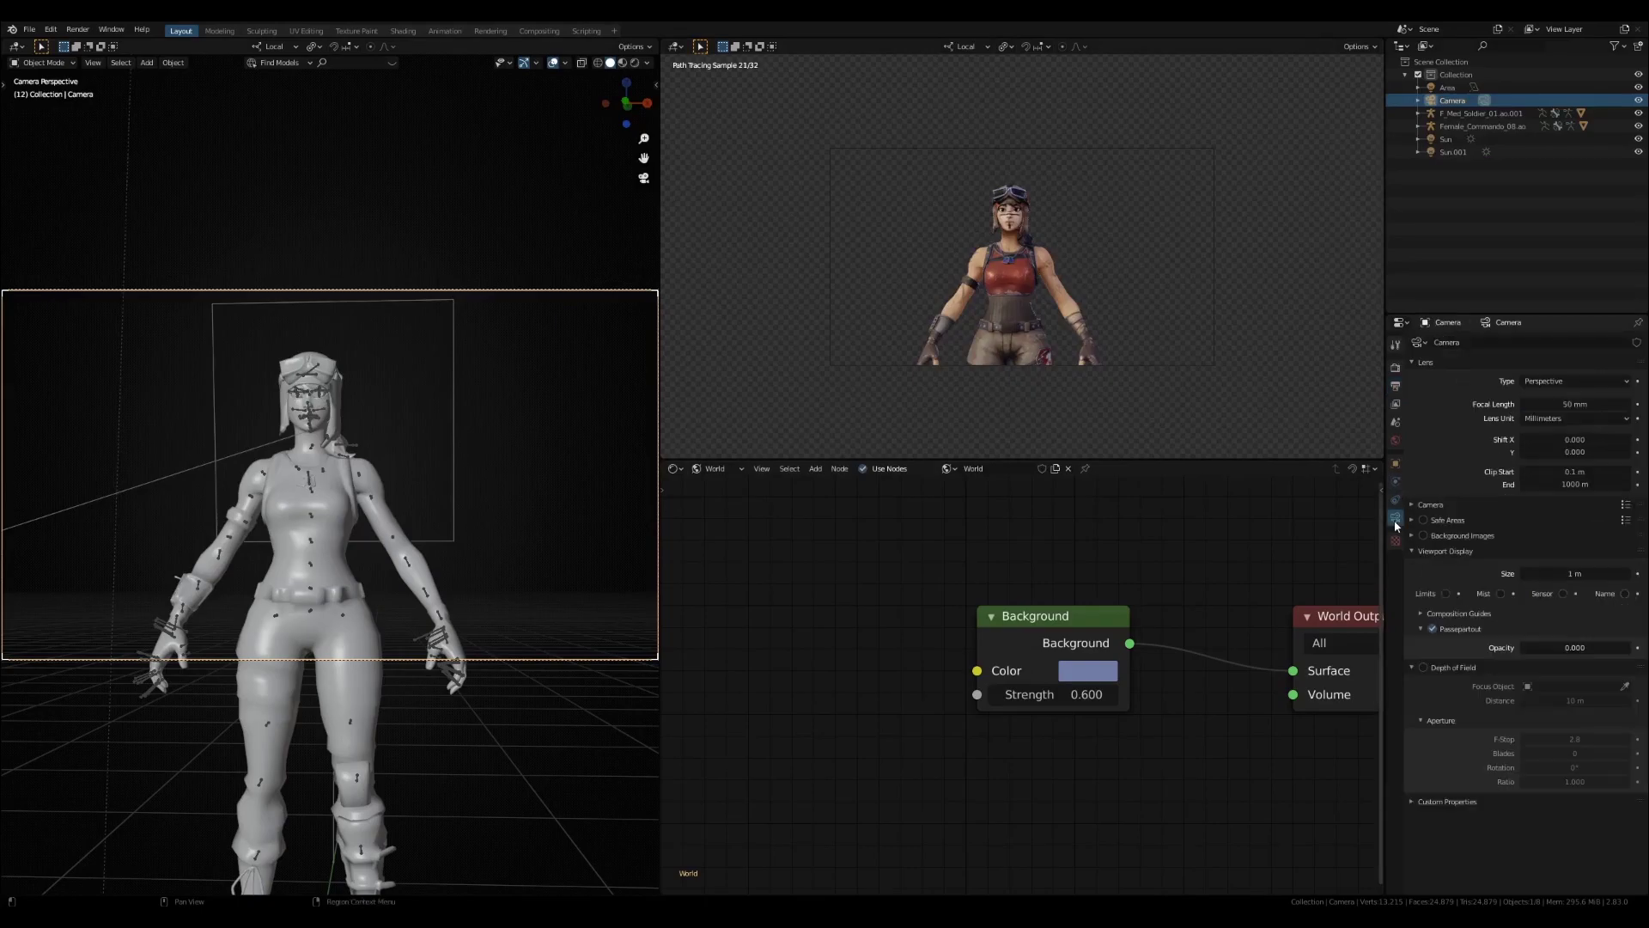
pyautogui.moveTo(1549, 649); pyautogui.dragTo(1615, 648)
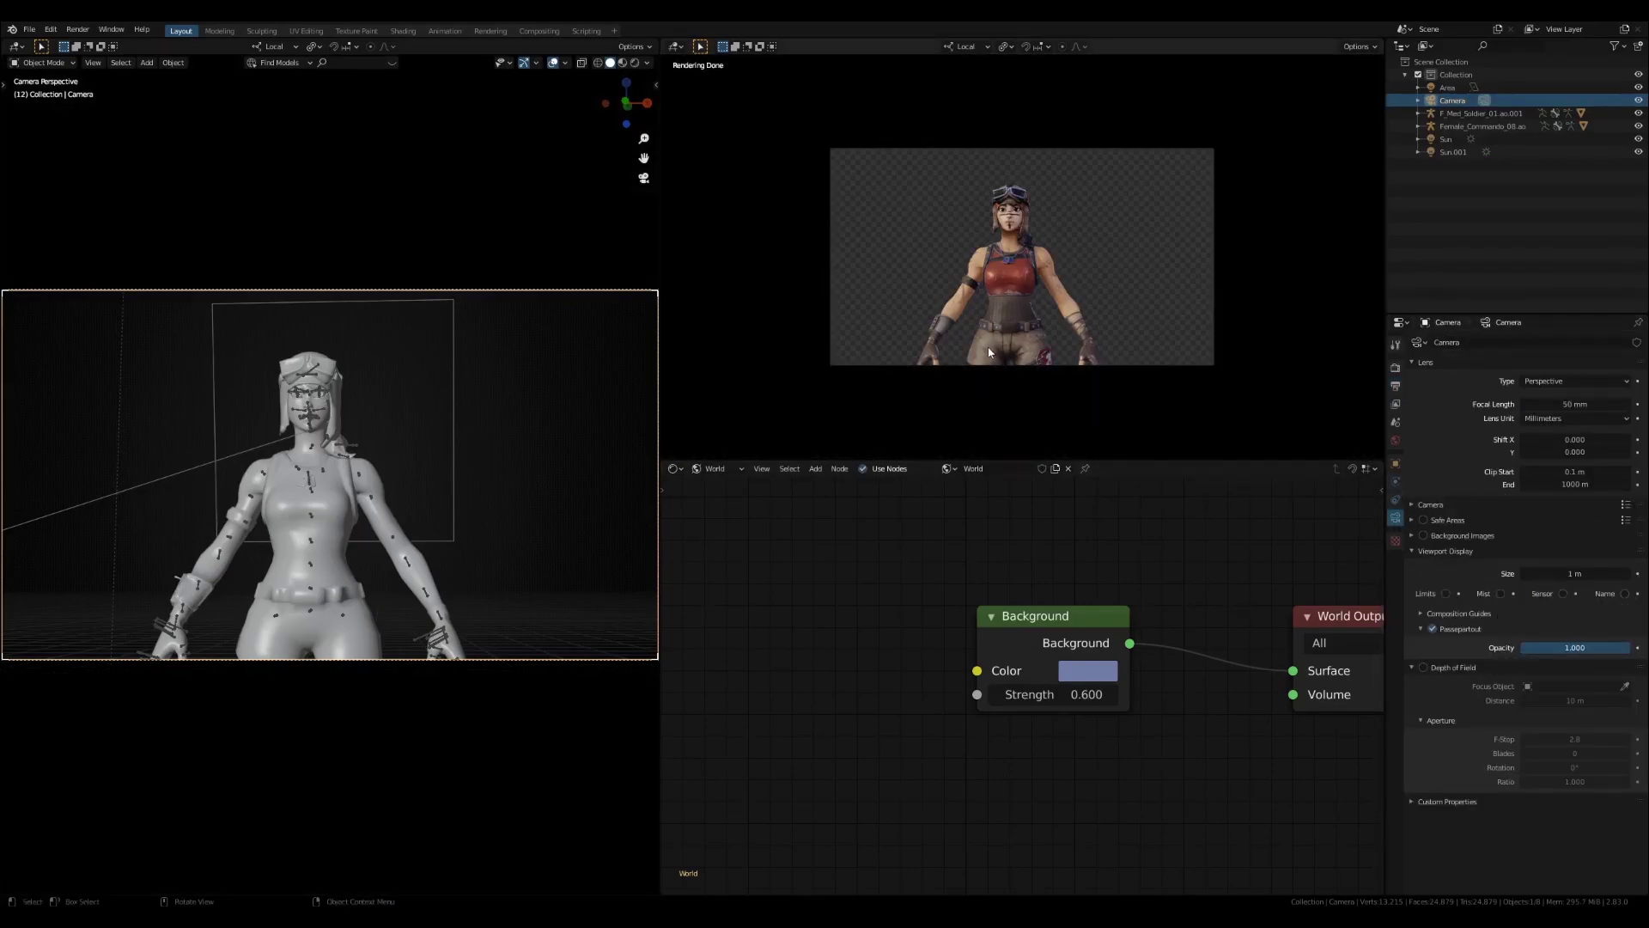
# Orbit the camera in the rendered viewport to a closer, slight three-quarter view of the character's upper body
pyautogui.press('Home')
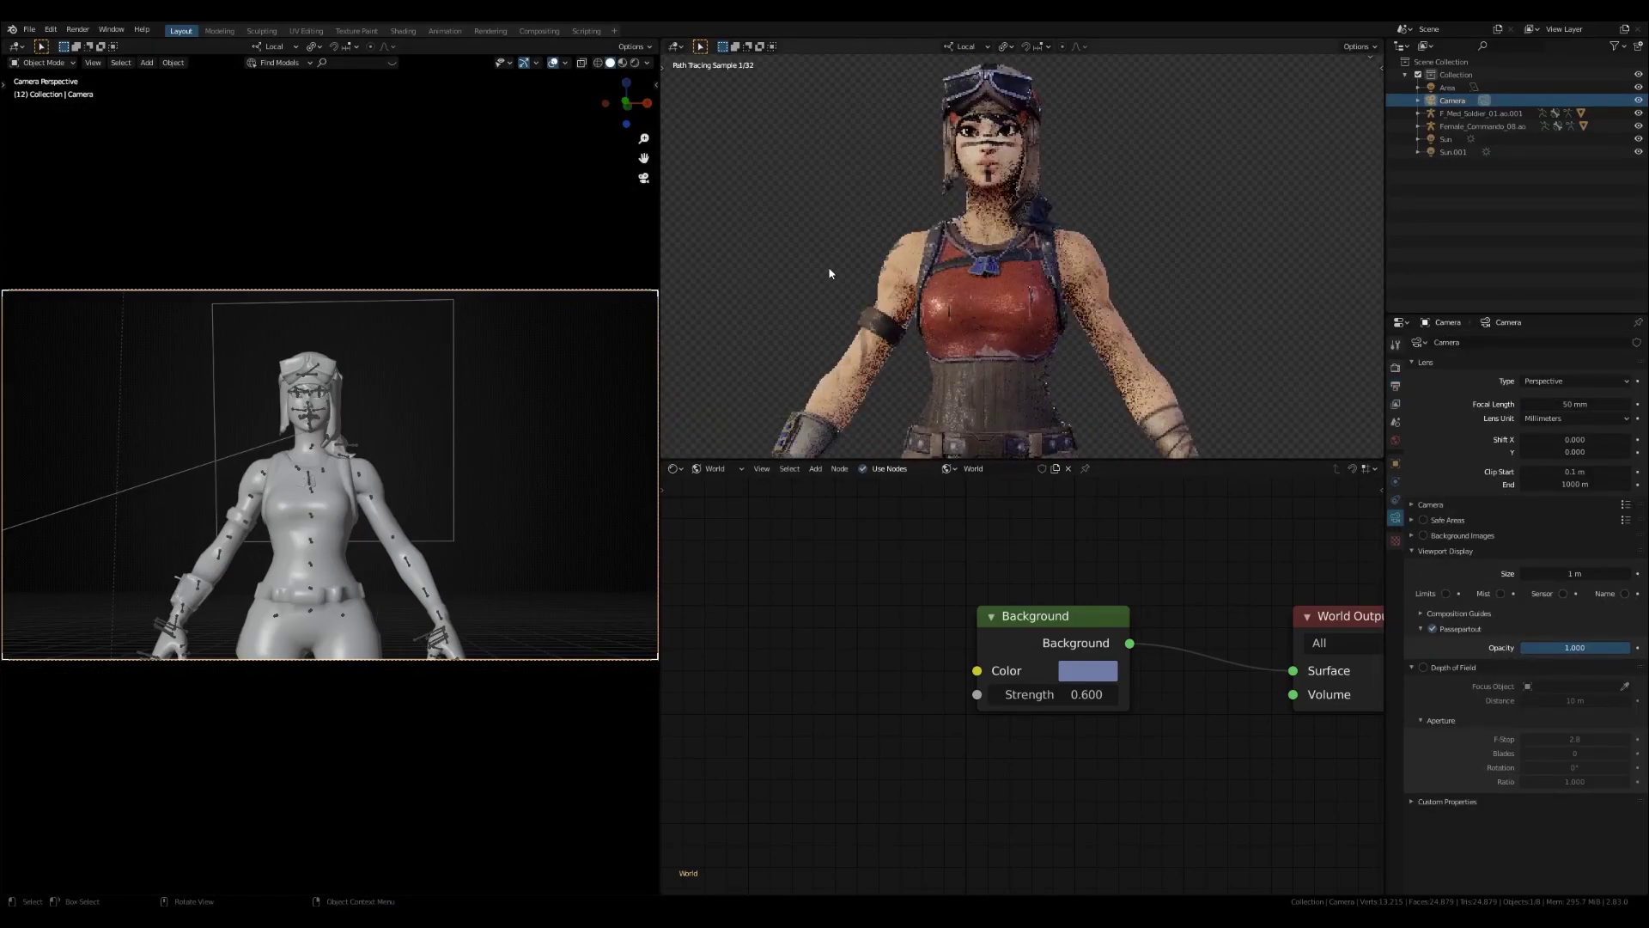
pyautogui.scroll(-5, 820, 266)
pyautogui.scroll(6, 820, 268)
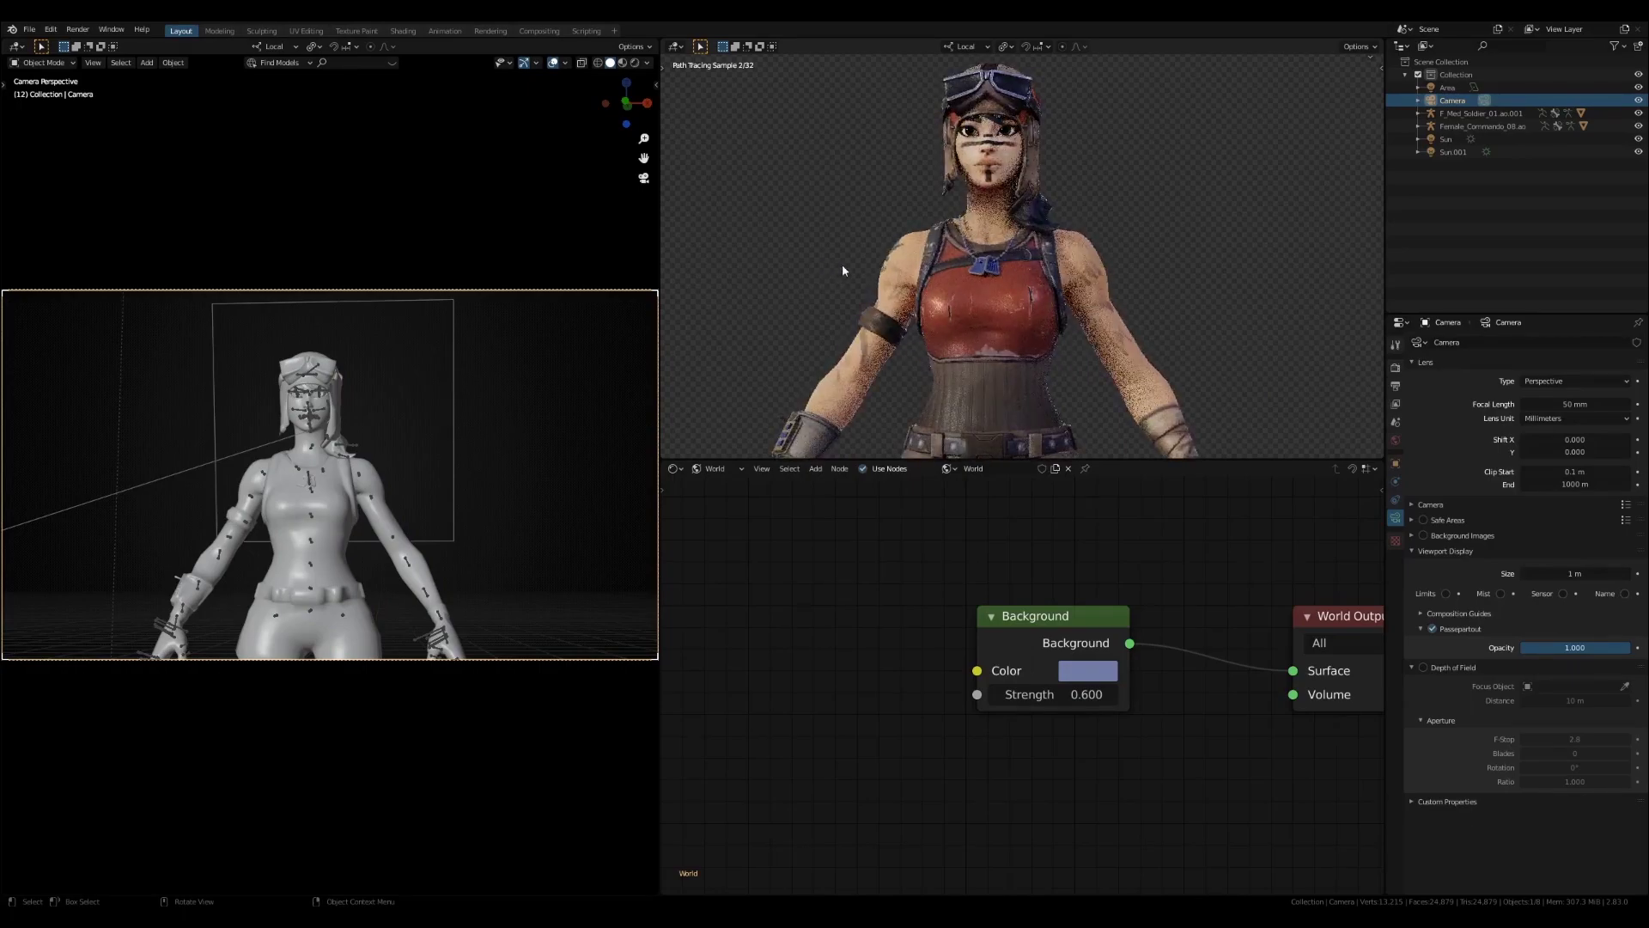
pyautogui.press('n')
pyautogui.press('n')
pyautogui.moveTo(1002, 289); pyautogui.dragTo(964, 271, button='middle')
# Change the area light's shape to Disk
pyautogui.click(387, 439)
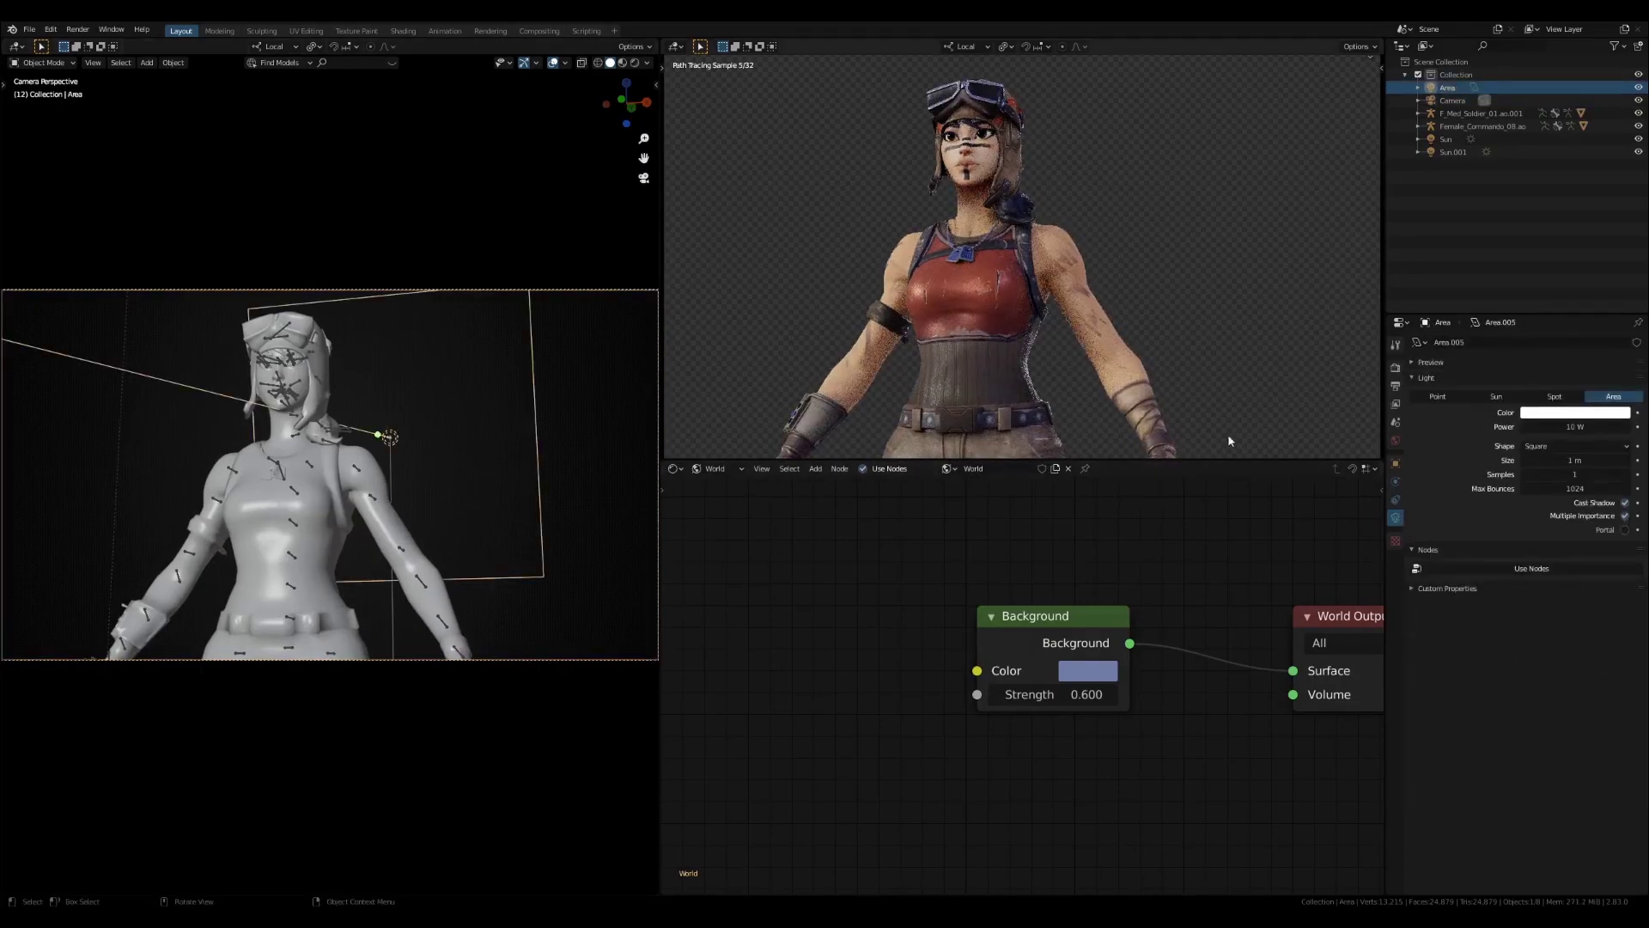
pyautogui.click(1547, 446)
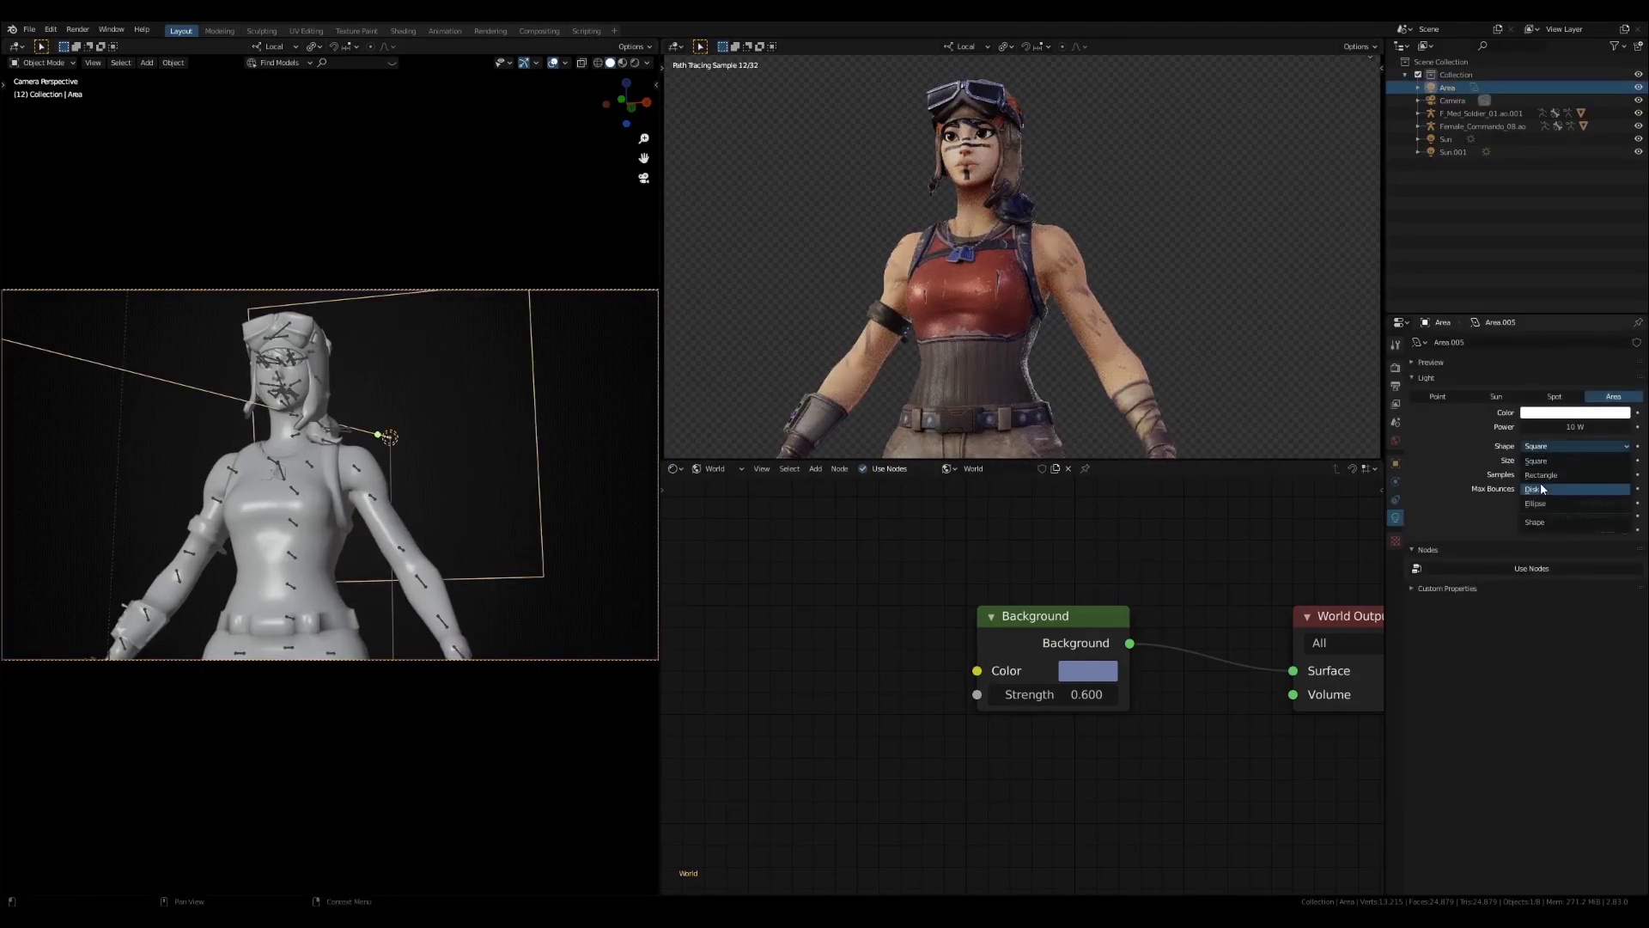
pyautogui.click(1538, 488)
# Move the disk light to the character's right side and trackball-rotate it to point toward her
pyautogui.press('g')
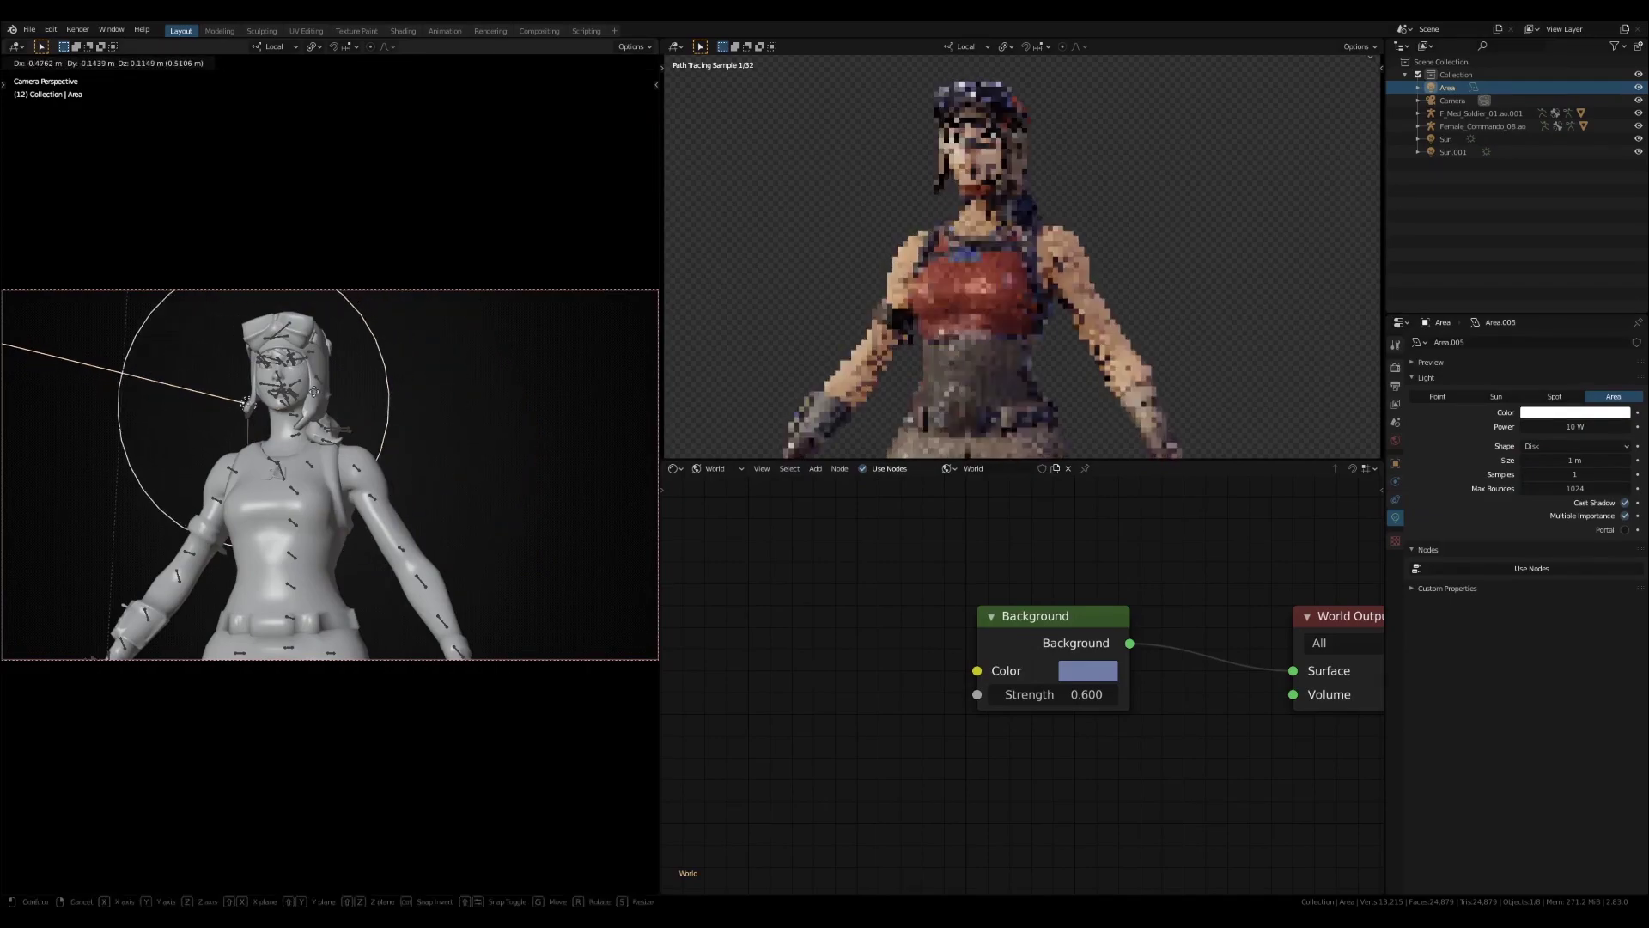
pyautogui.click(167, 371)
pyautogui.press('r')
pyautogui.press('r')
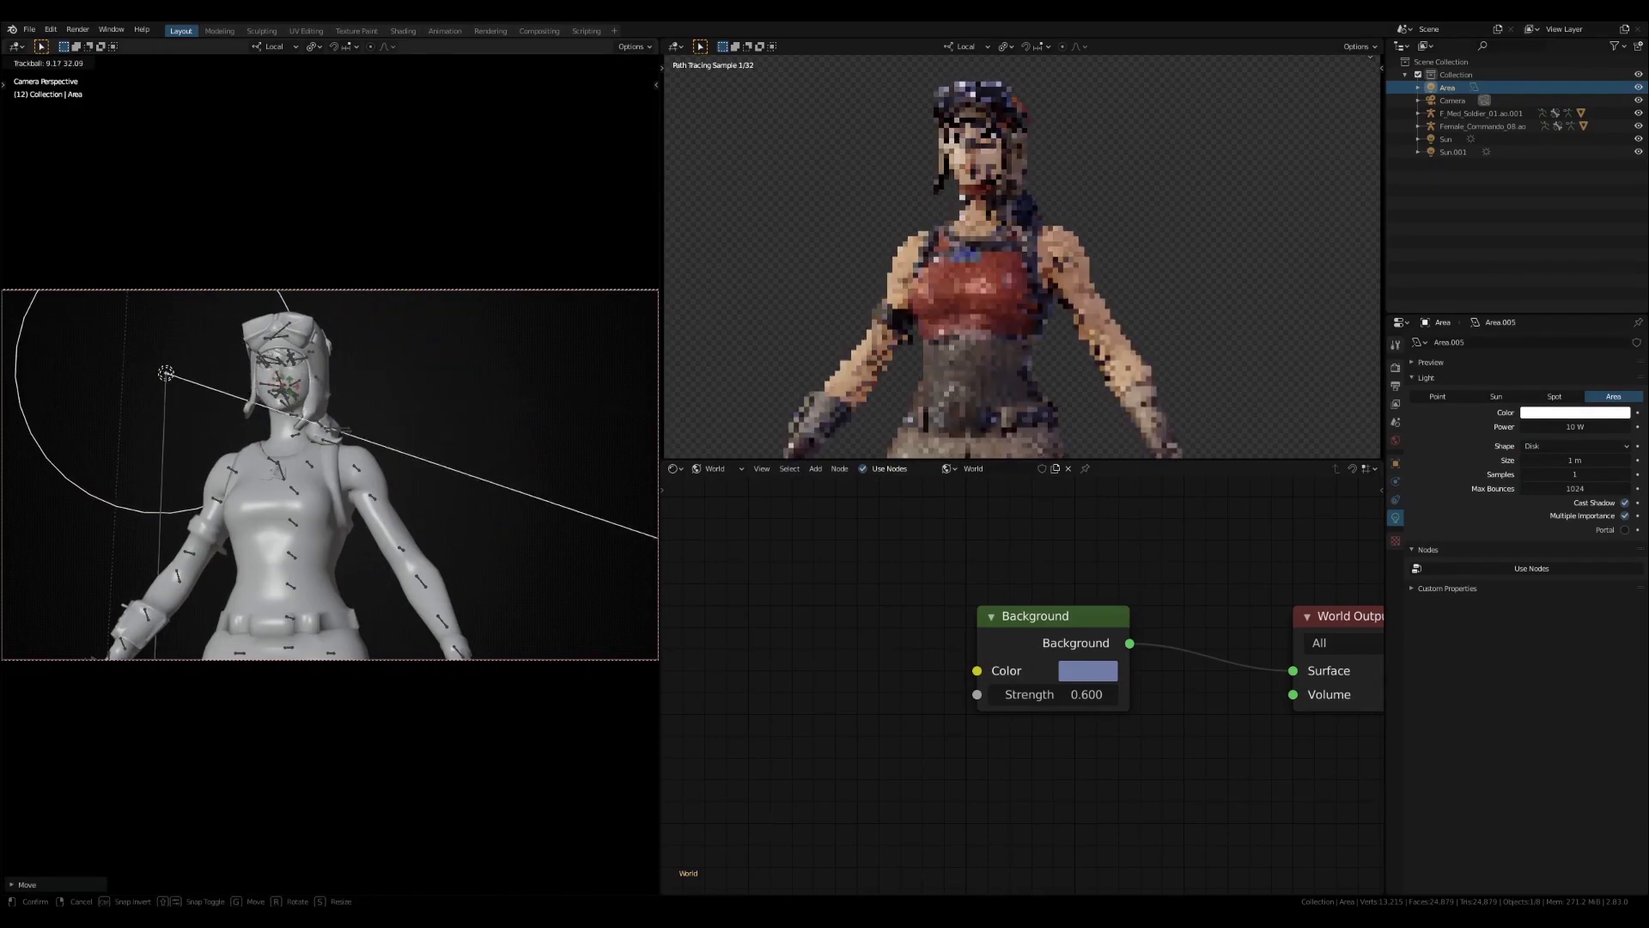
pyautogui.click(375, 368)
# Scale the disk light down to less than half its size and move it close beside the character's head
pyautogui.press('s')
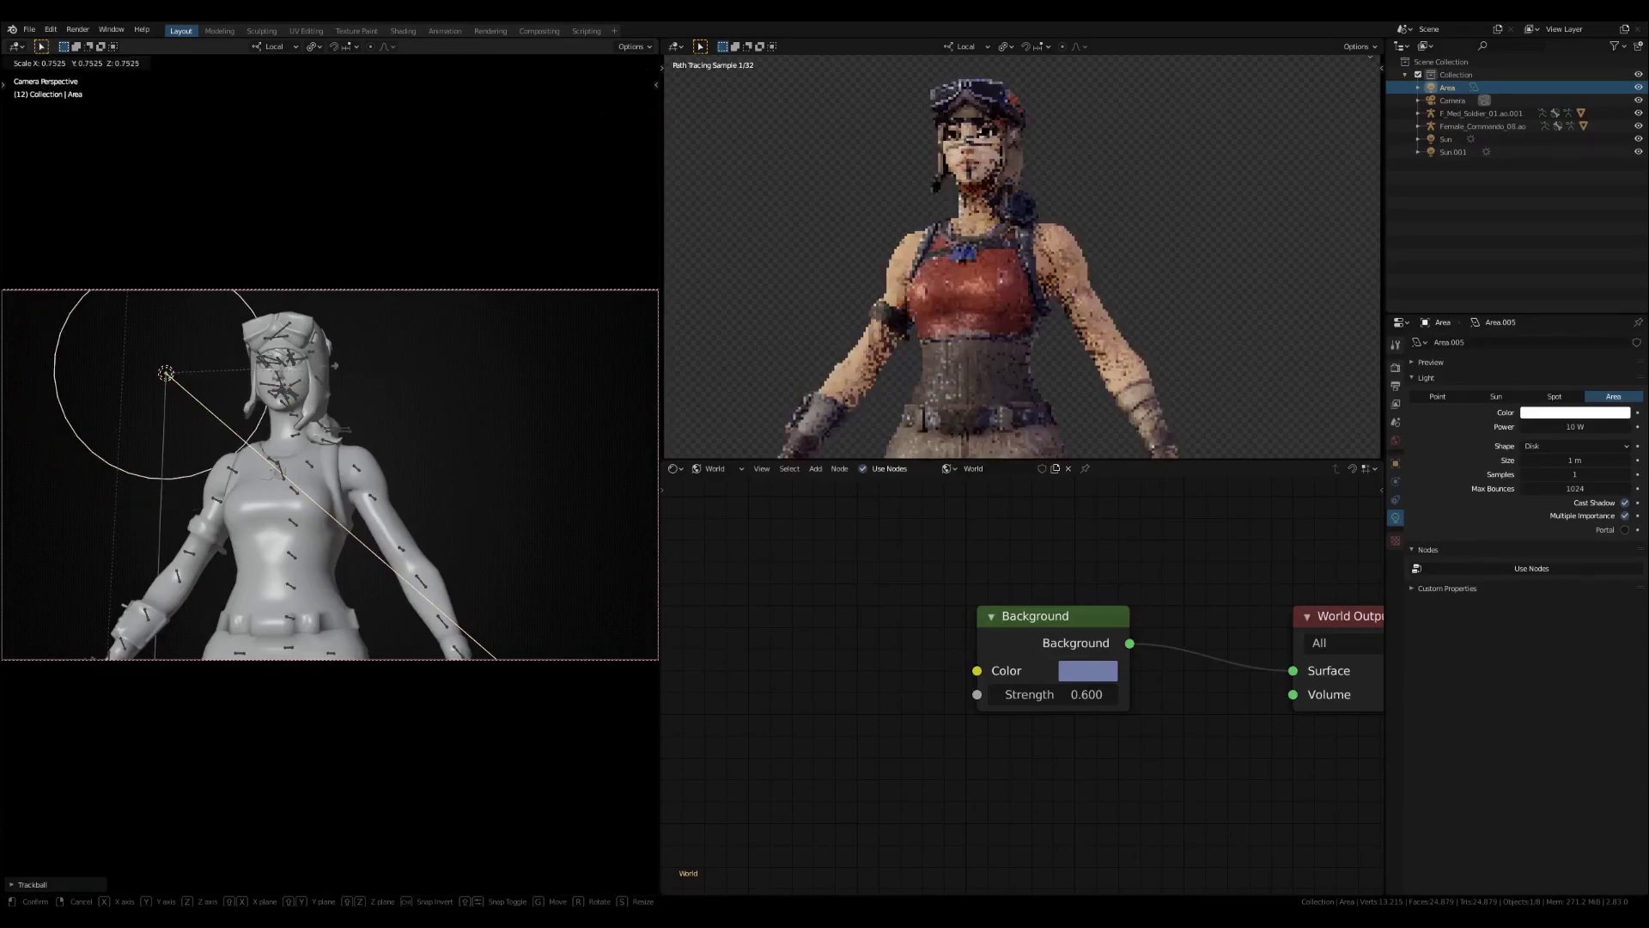
pyautogui.click(248, 362)
pyautogui.press('g')
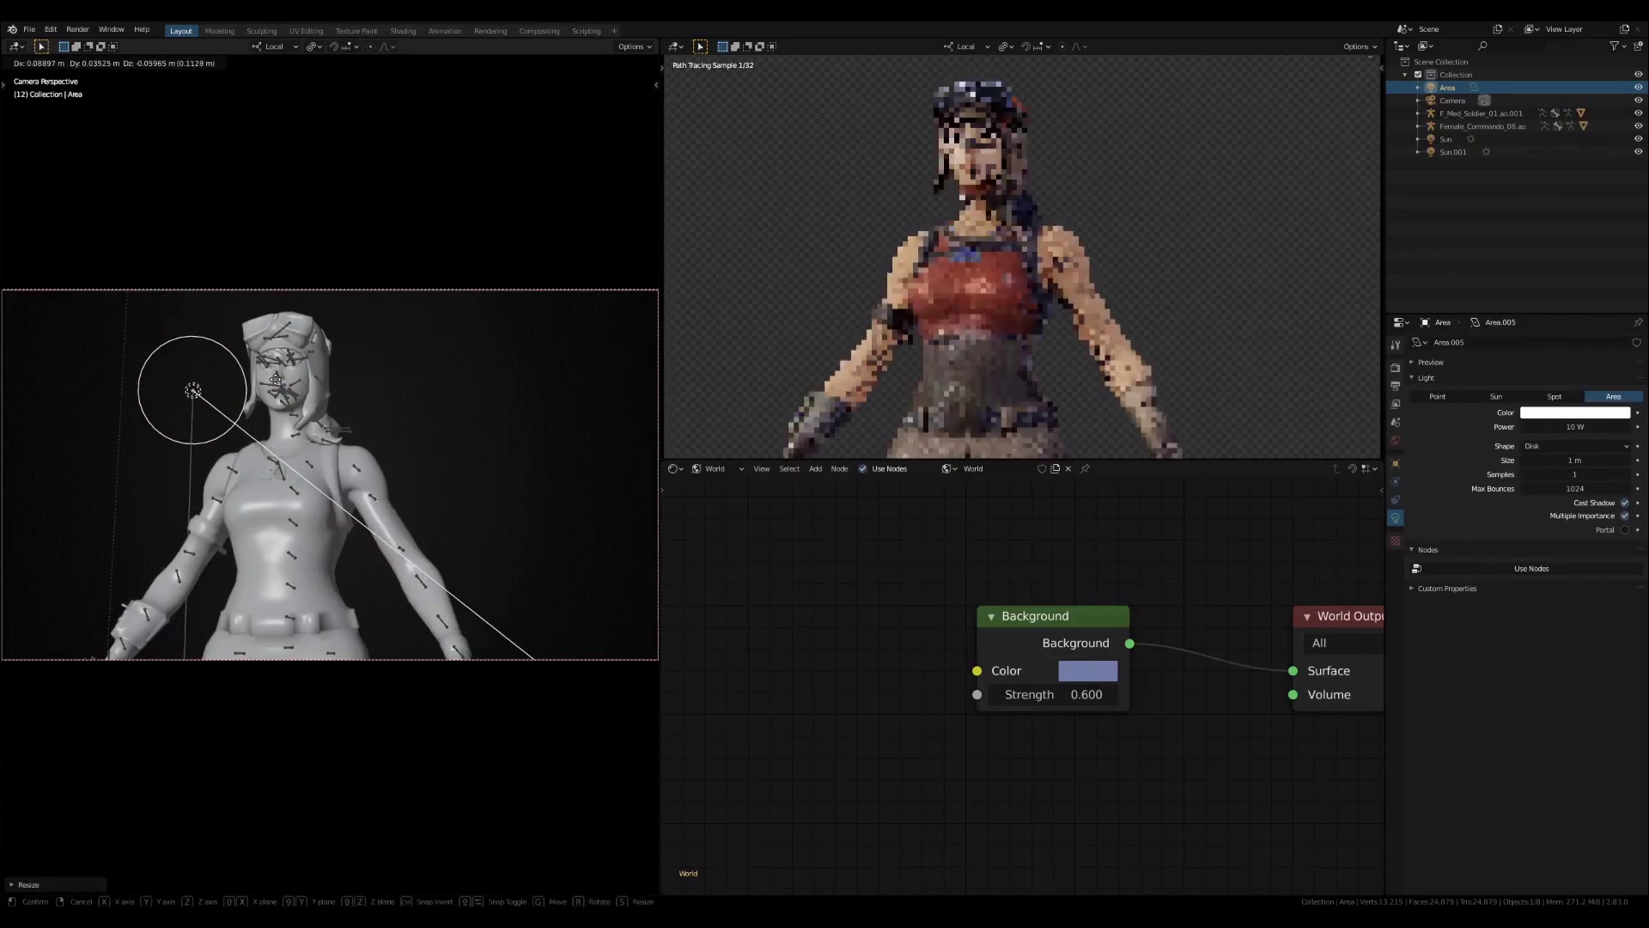
pyautogui.click(274, 378)
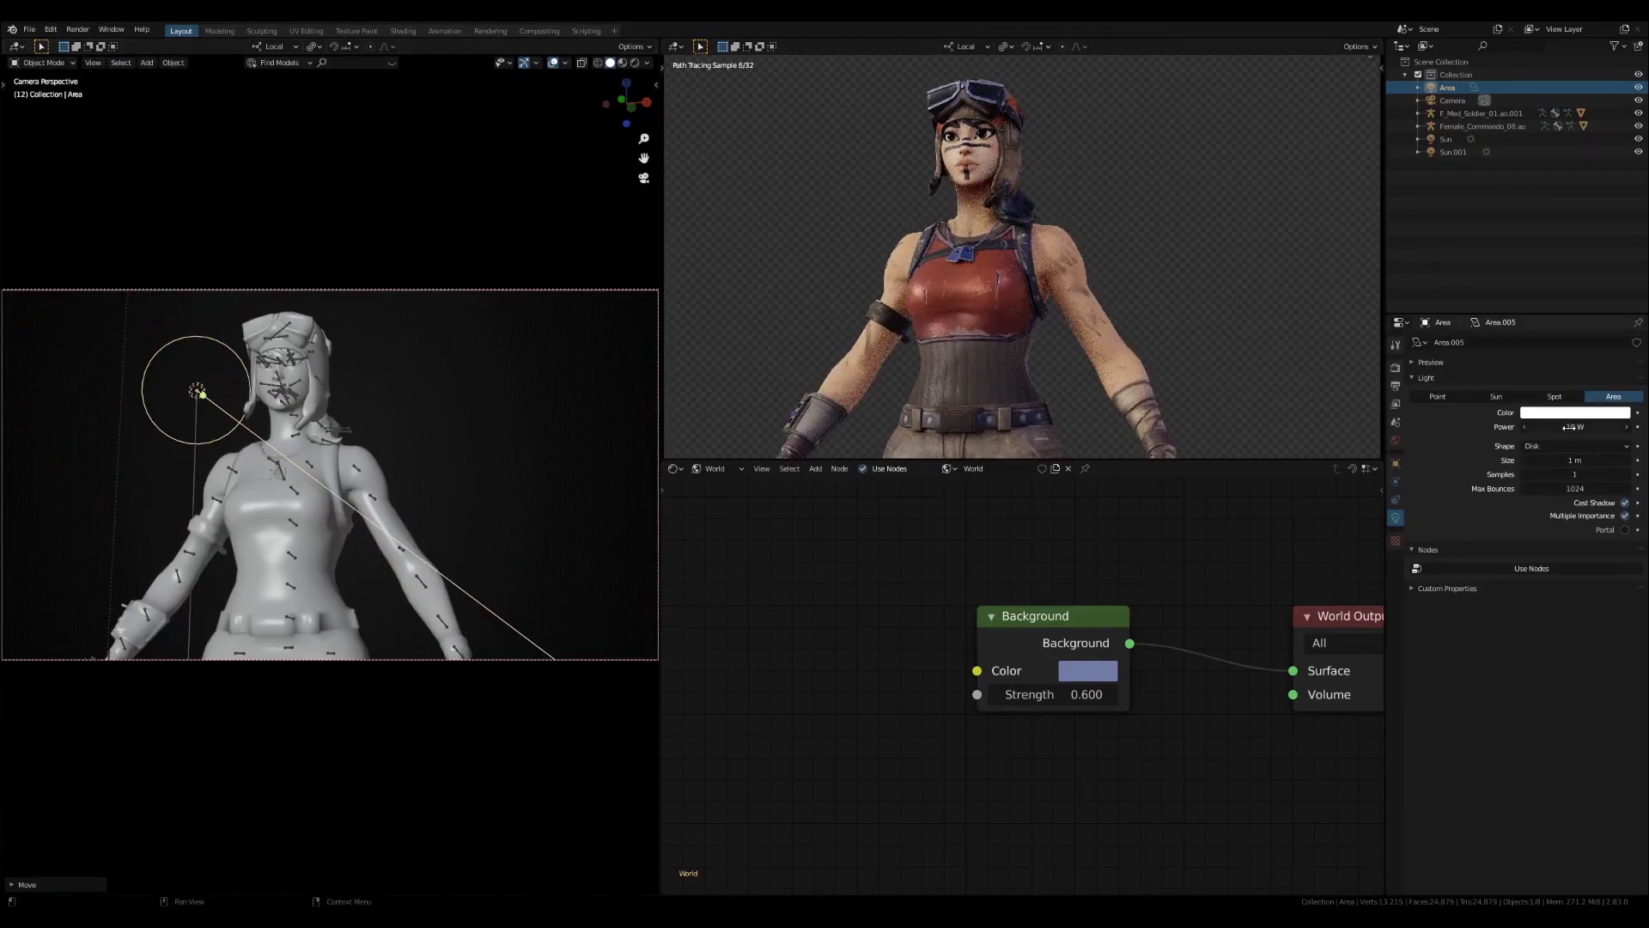
# Set the disk light's power to 17.1 W and duplicate it, placing the copy beside the character's right arm
pyautogui.moveTo(1576, 426); pyautogui.dragTo(1606, 426)
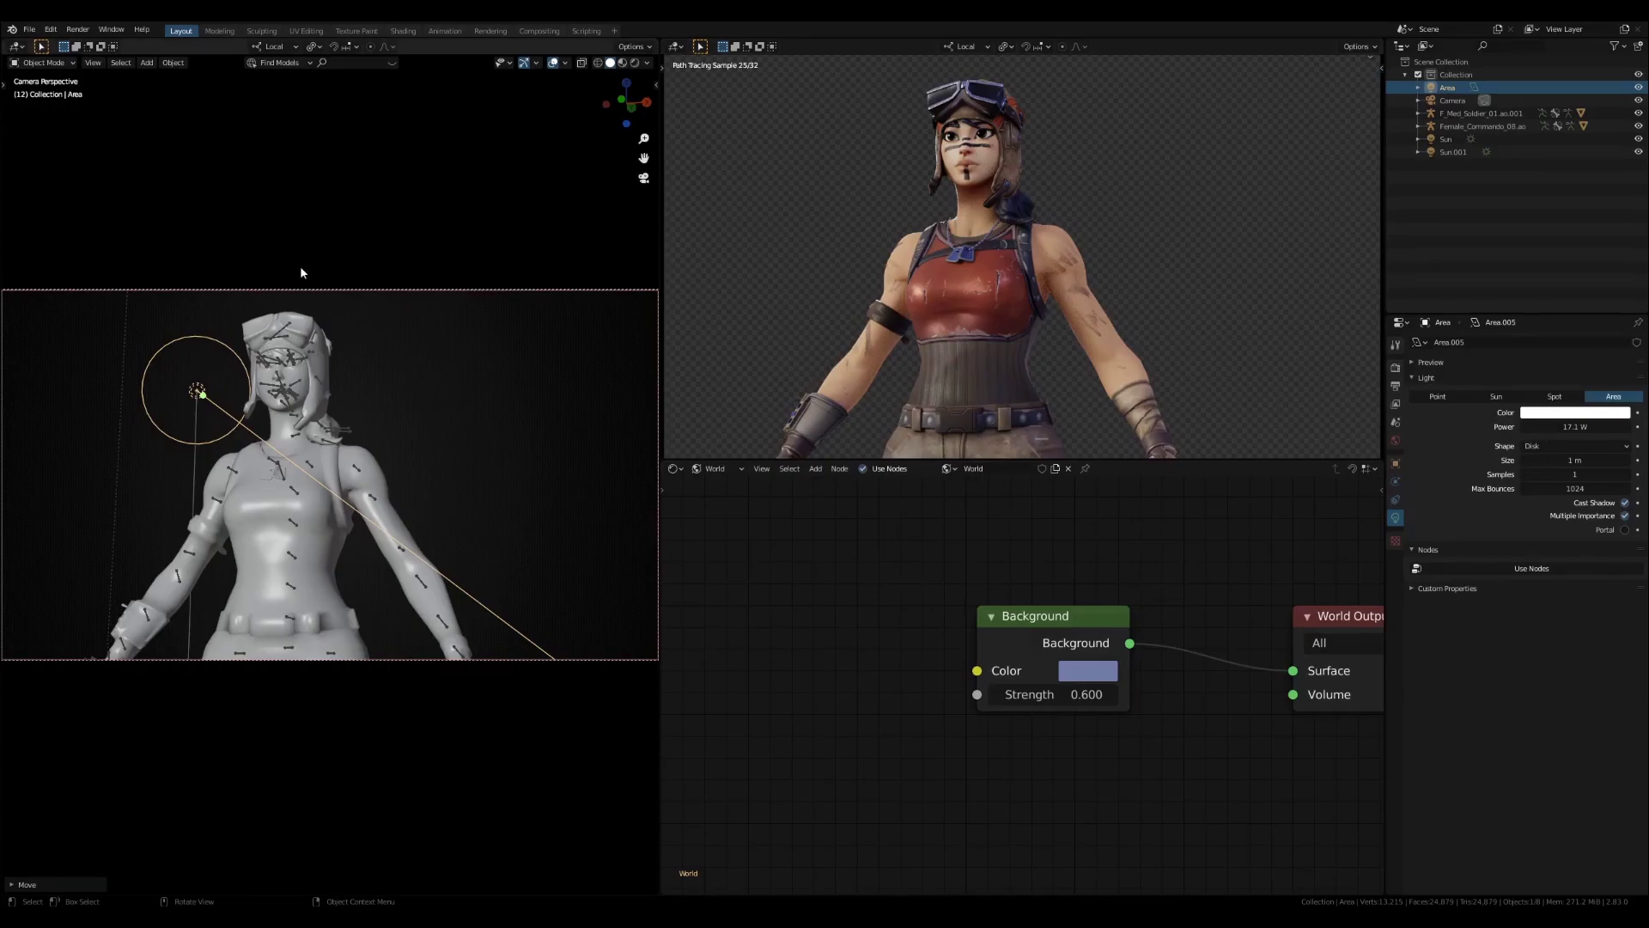
pyautogui.hotkey('shift', 'd')
pyautogui.click(162, 465)
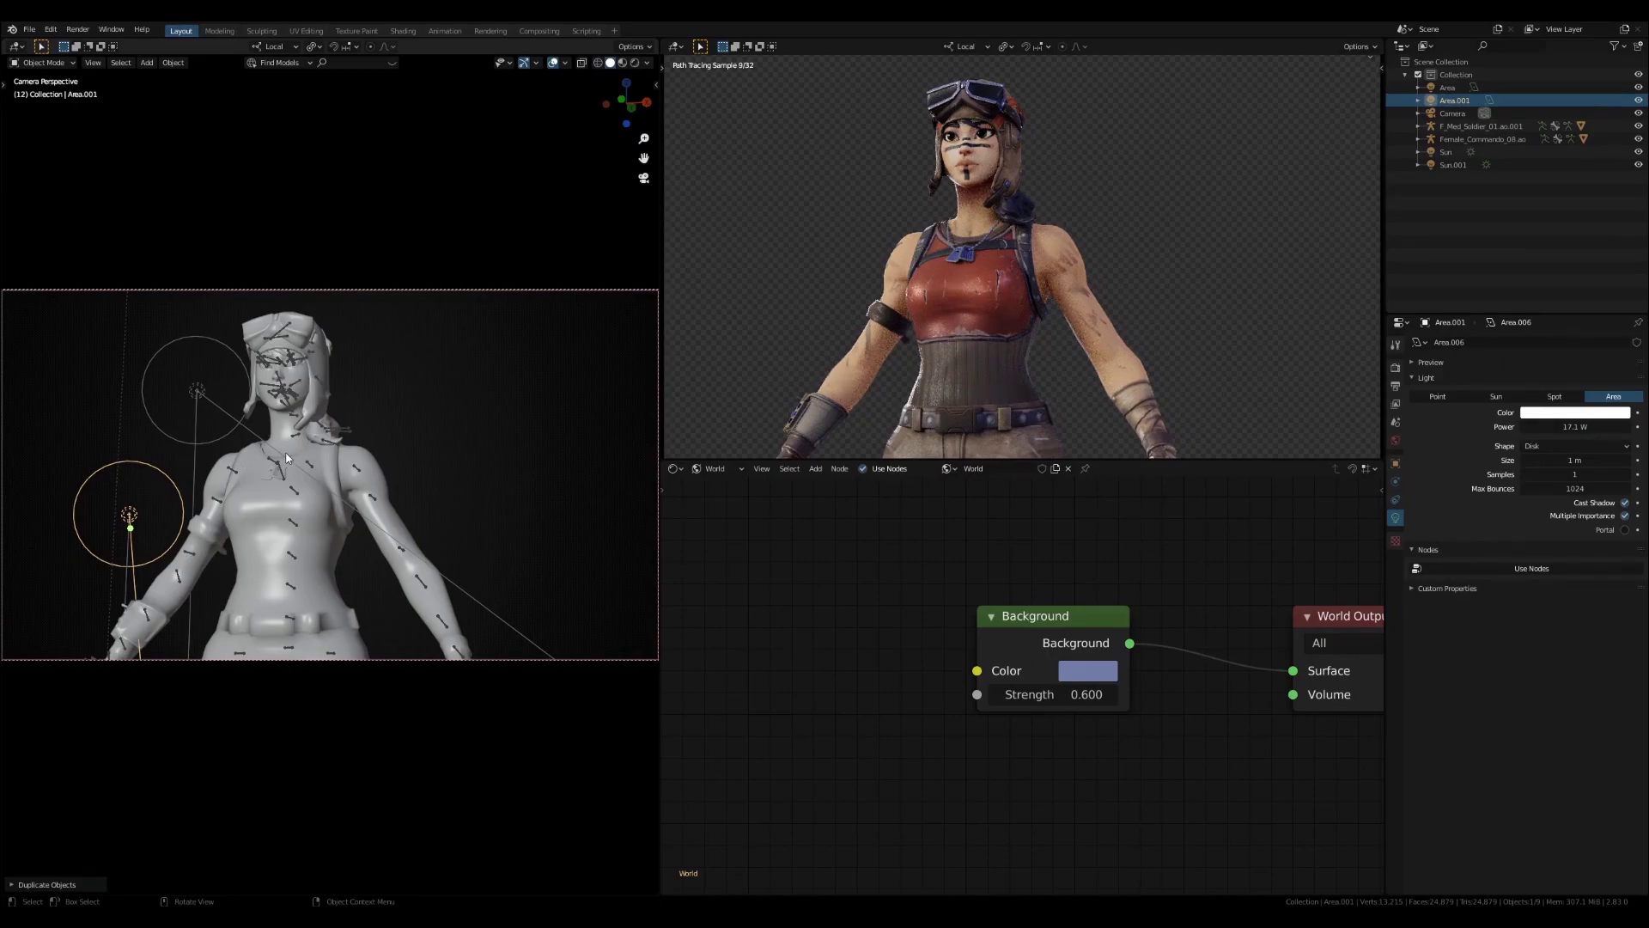
# Duplicate the disk light beside the right arm, place the copy above the character's head and trackball-rotate it toward her
pyautogui.hotkey('shift', 'd')
pyautogui.press('r')
pyautogui.press('r')
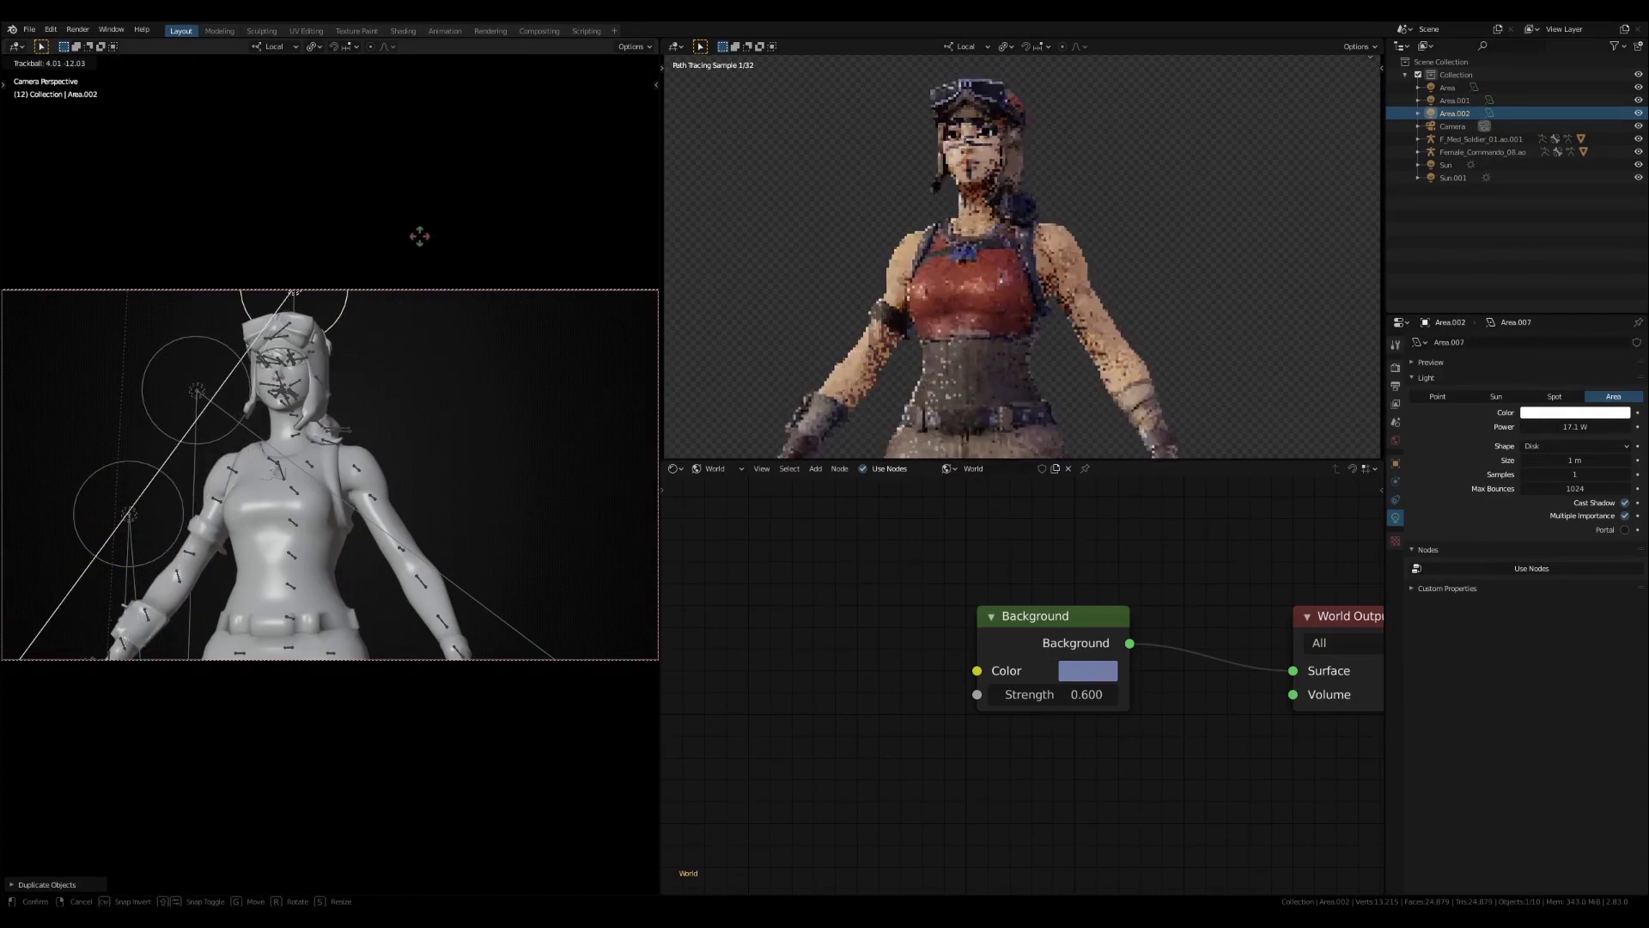
pyautogui.click(421, 242)
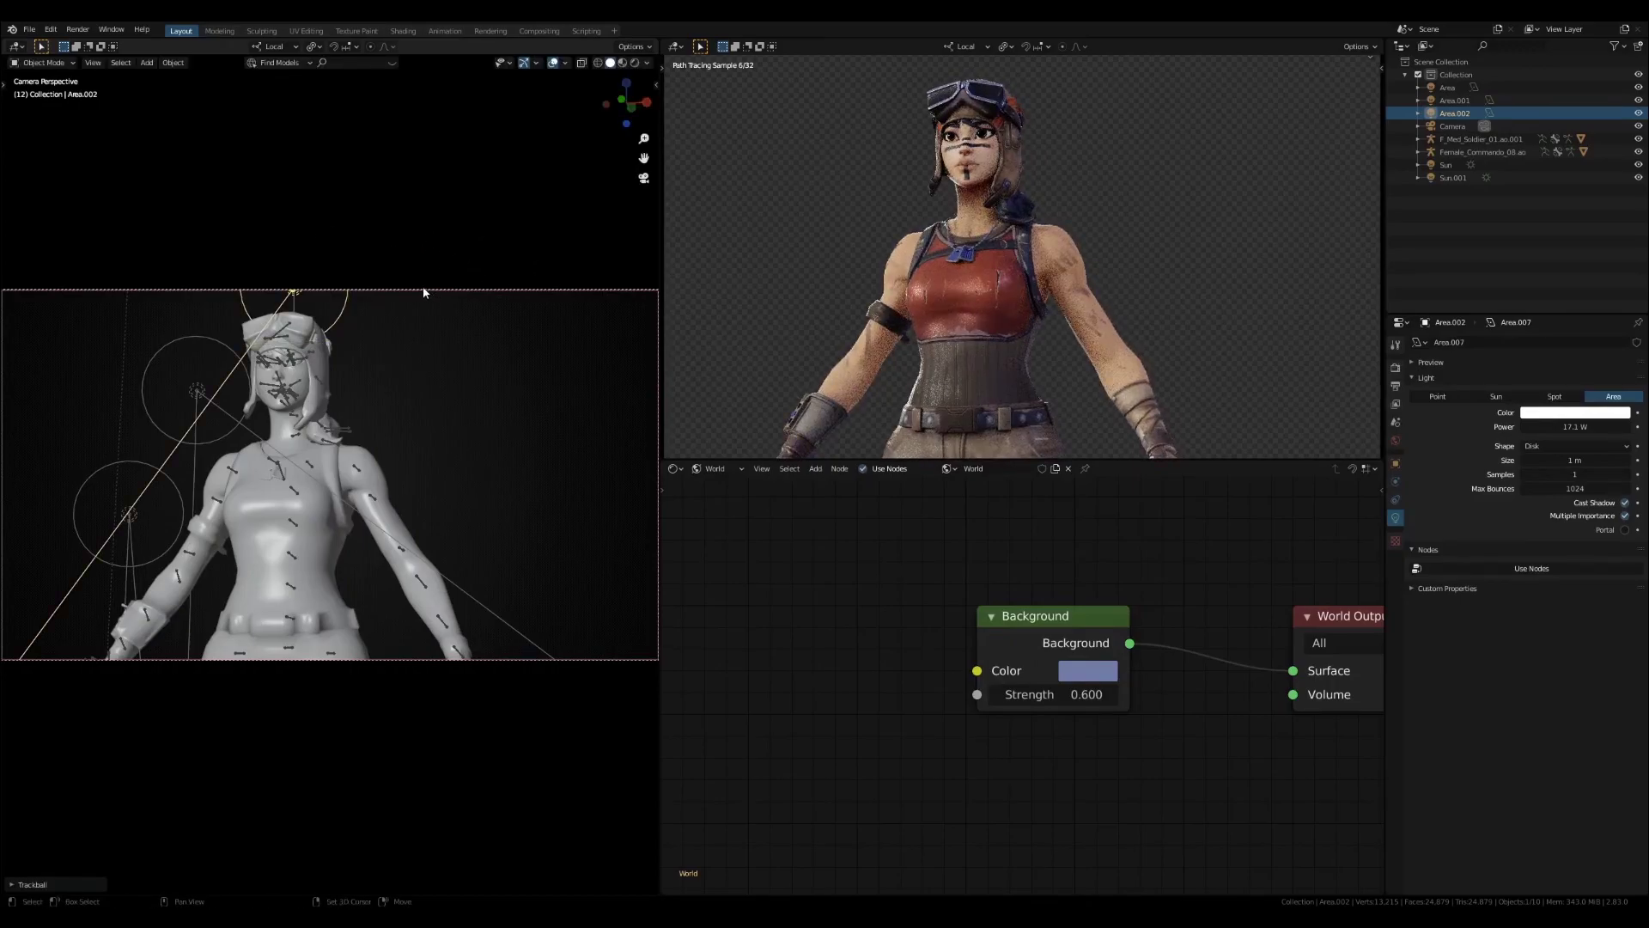
# Duplicate the overhead disk light to the character's left side and trackball-rotate the copy, placing it beside her left arm
pyautogui.hotkey('shift', 'd')
pyautogui.press('r')
pyautogui.press('r')
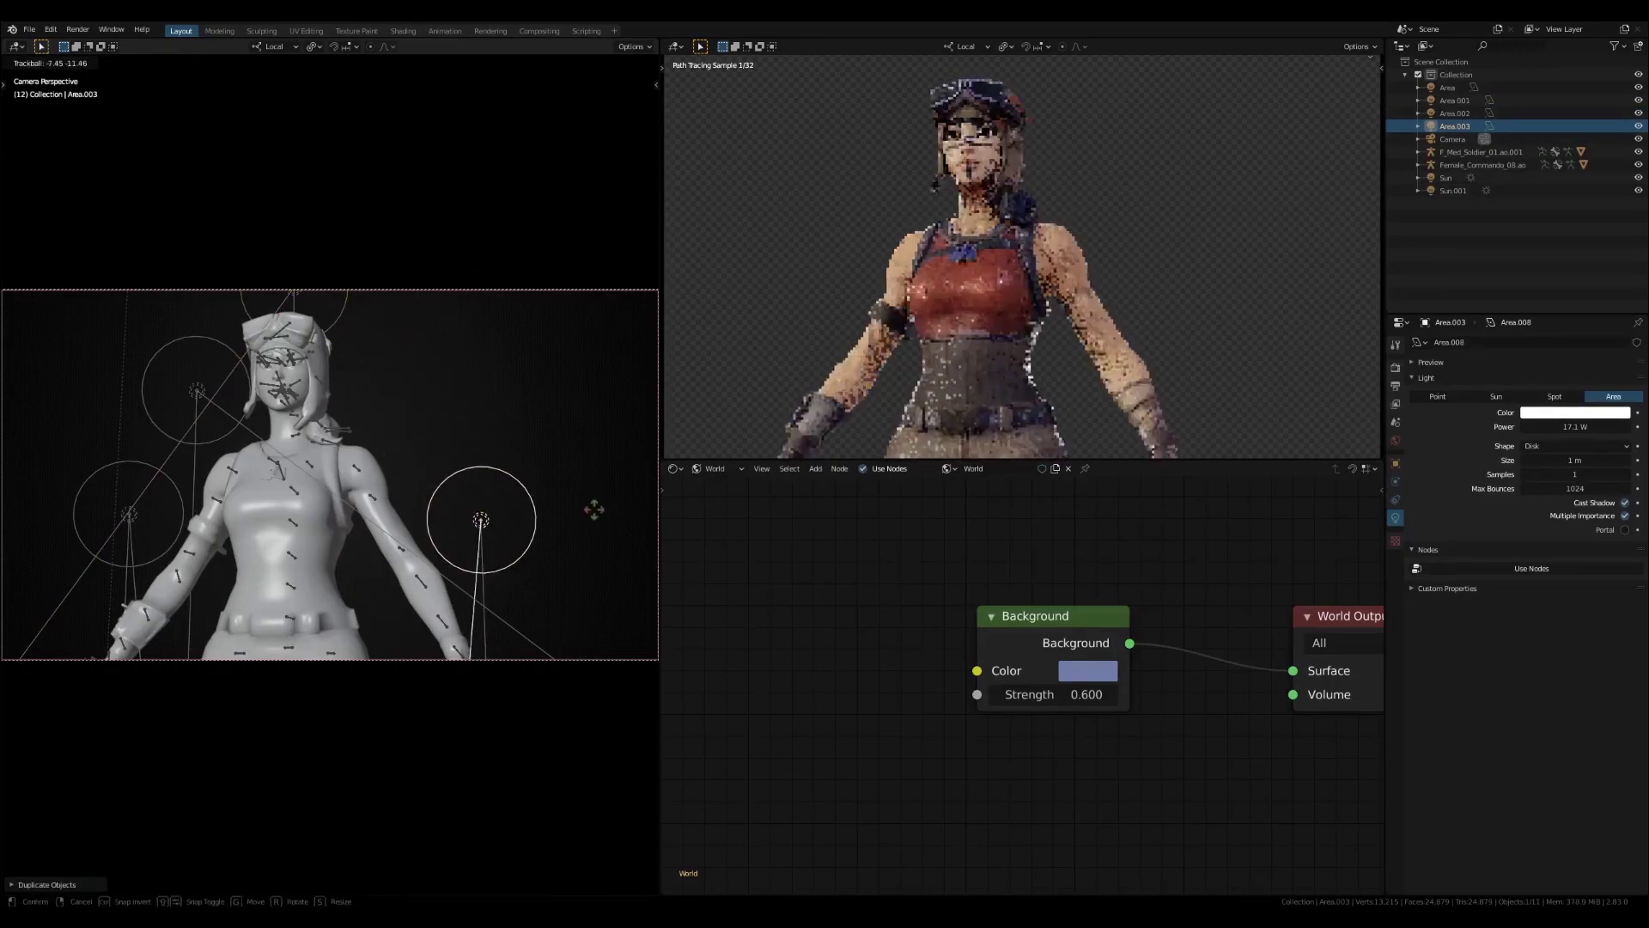
pyautogui.click(591, 506)
pyautogui.press('g')
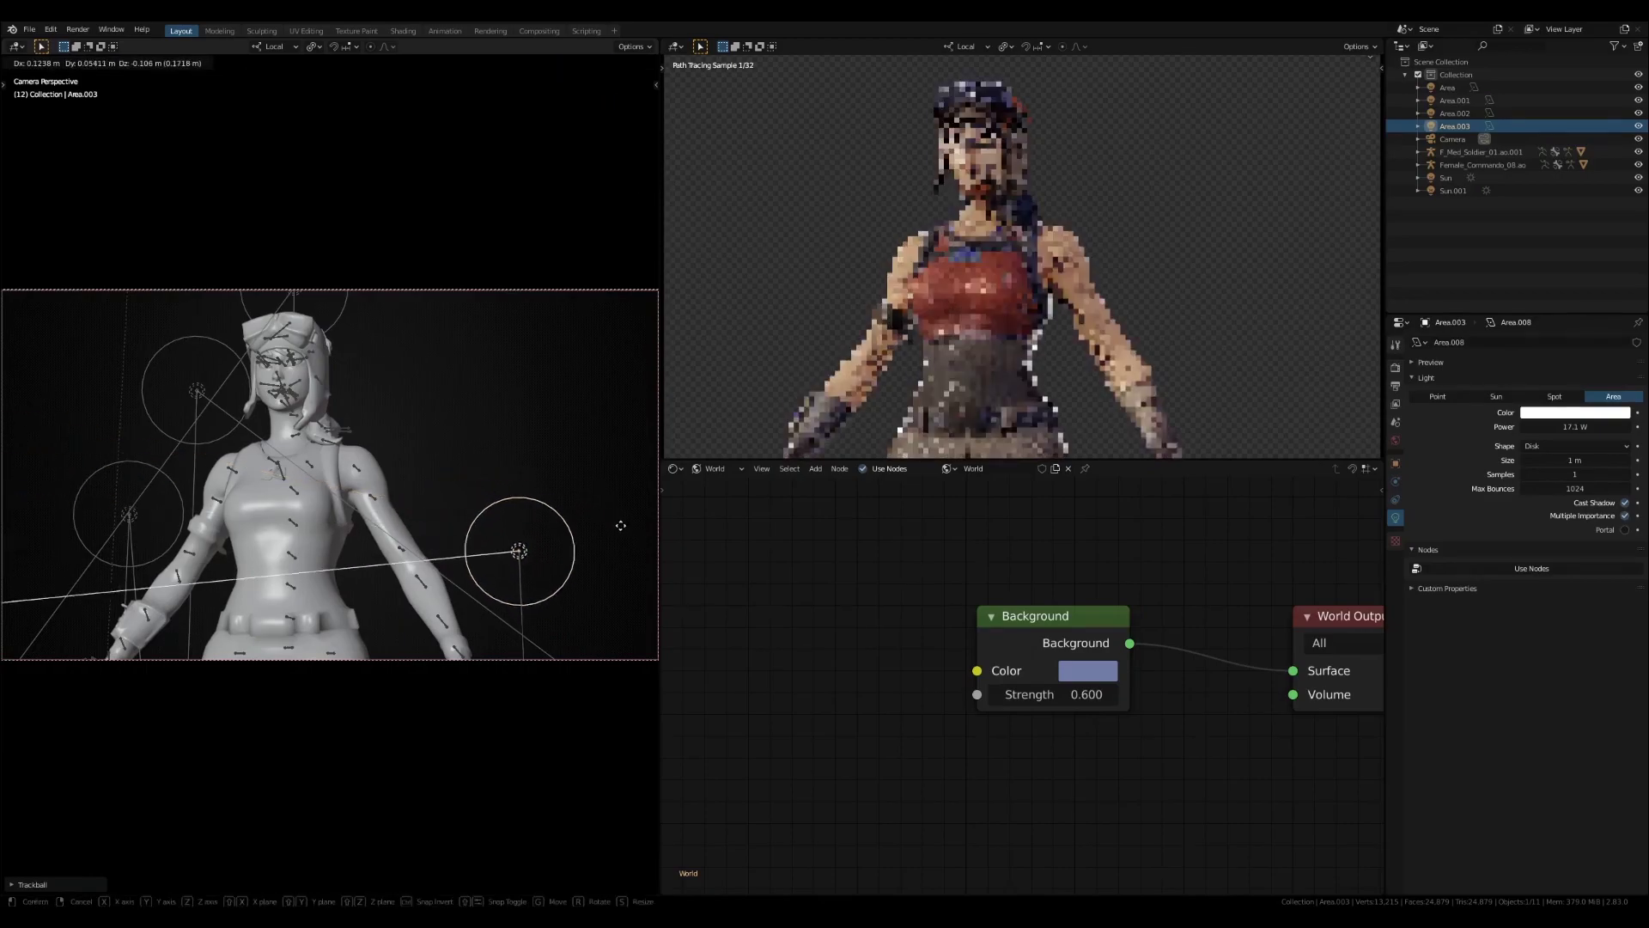
pyautogui.click(606, 506)
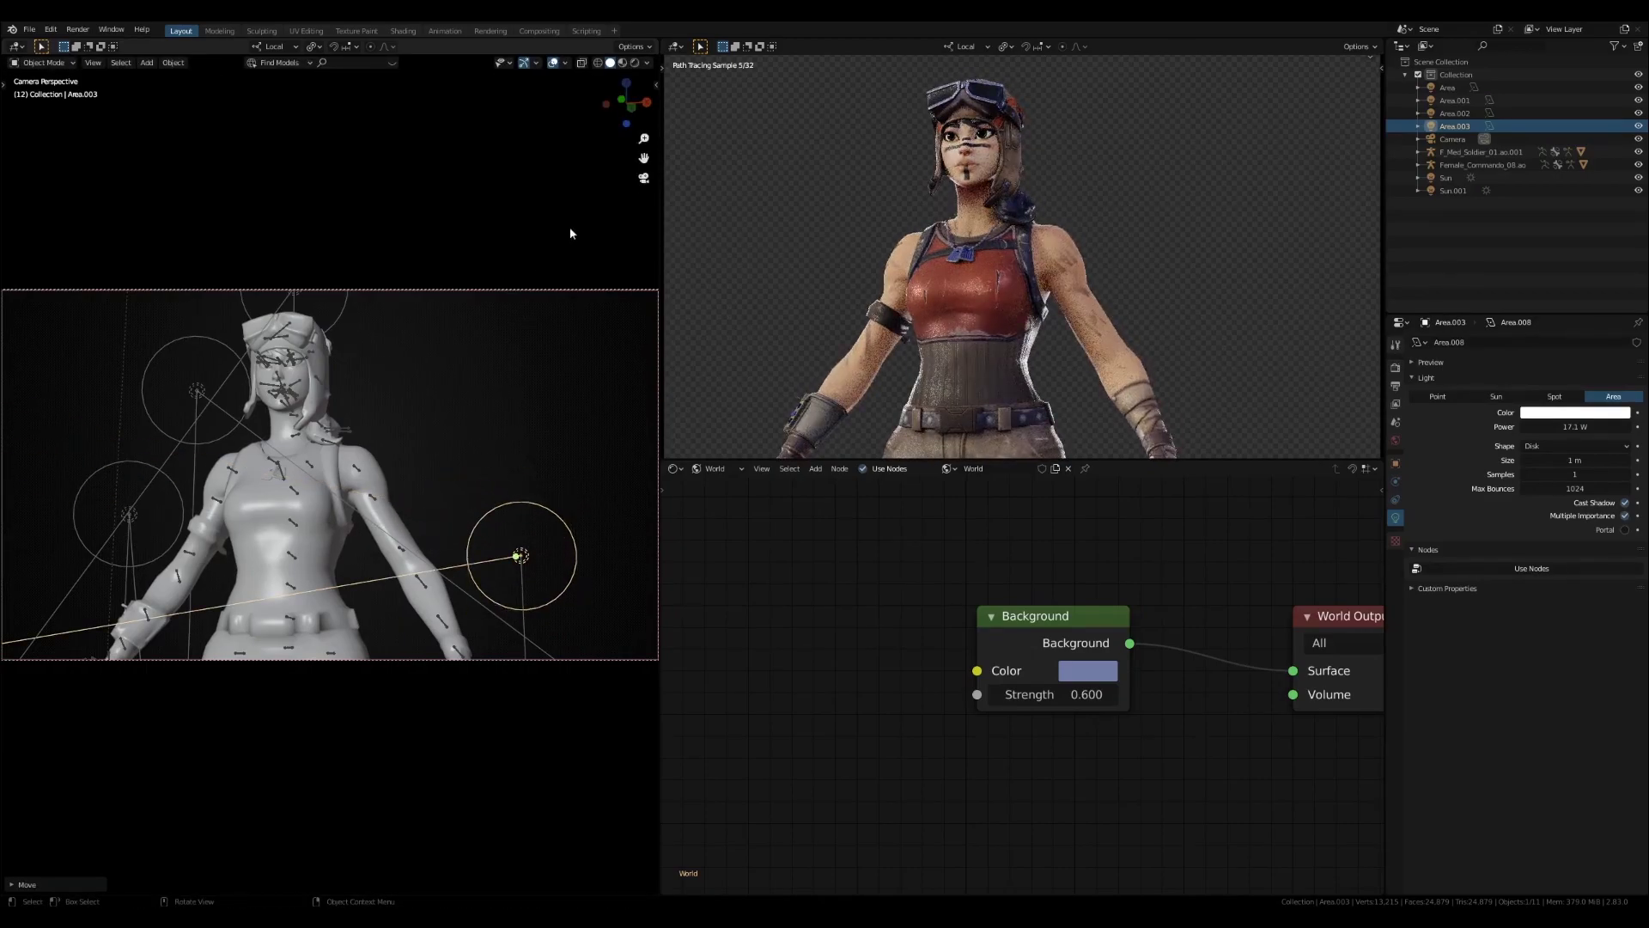
# In top view, rotate the left-side disk light and move it close behind the character's left shoulder
pyautogui.press('KP_7')
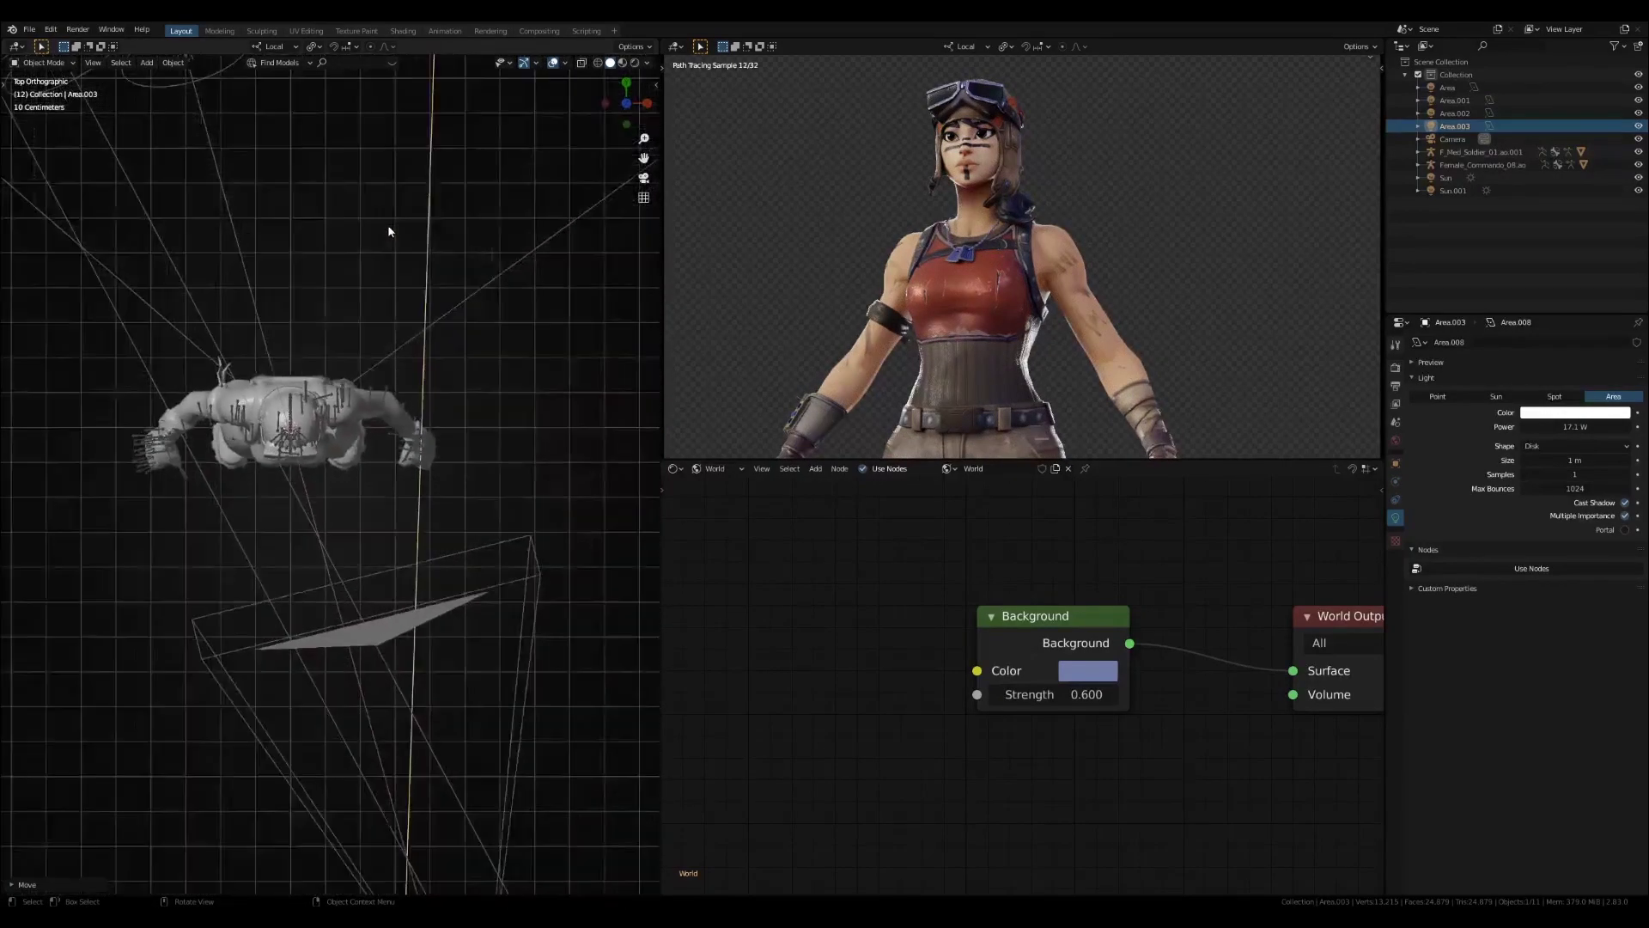
pyautogui.press('r')
pyautogui.click(342, 154)
pyautogui.press('g')
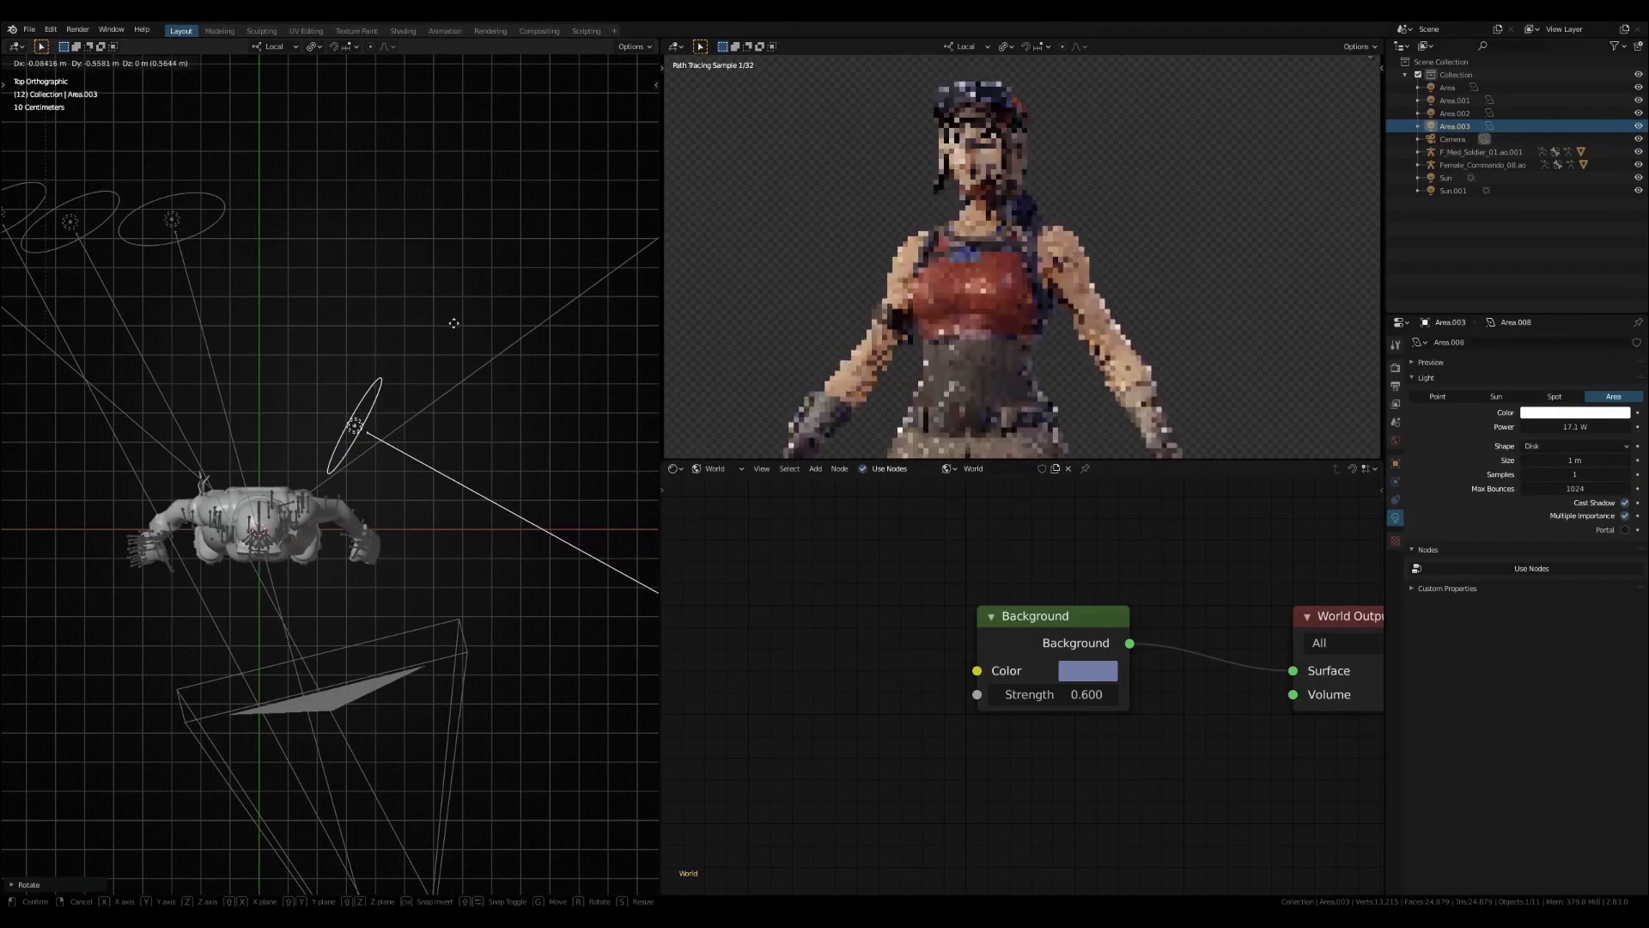
pyautogui.click(468, 273)
pyautogui.press('r')
pyautogui.click(482, 276)
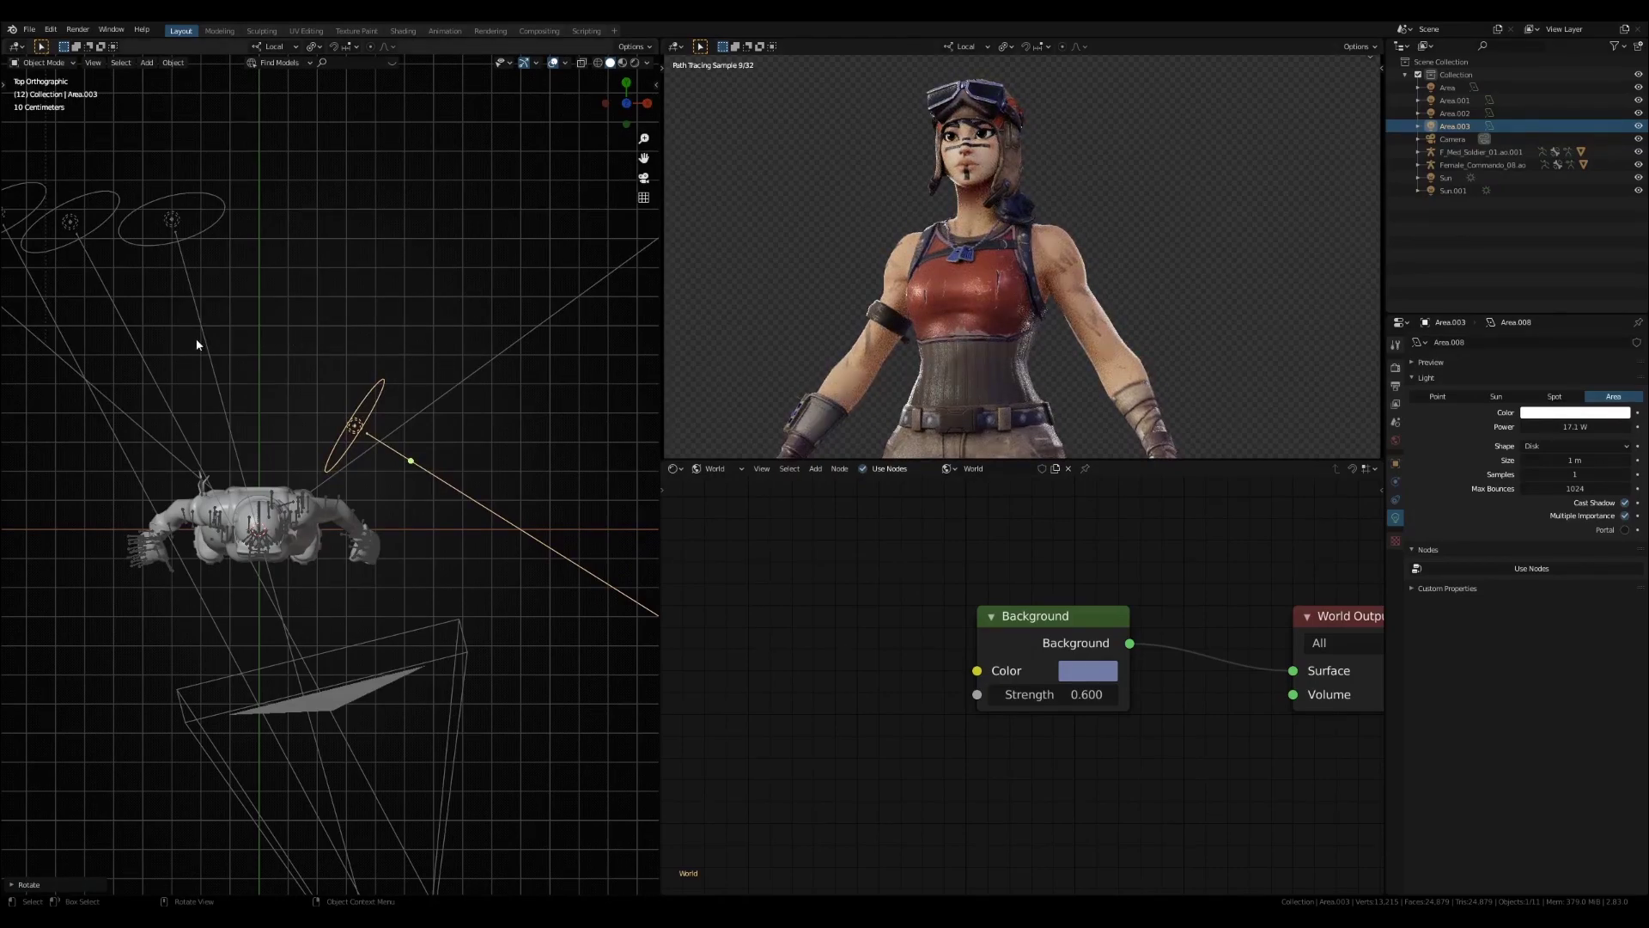
pyautogui.moveTo(198, 344); pyautogui.dragTo(343, 197, button='middle')
pyautogui.click(643, 179)
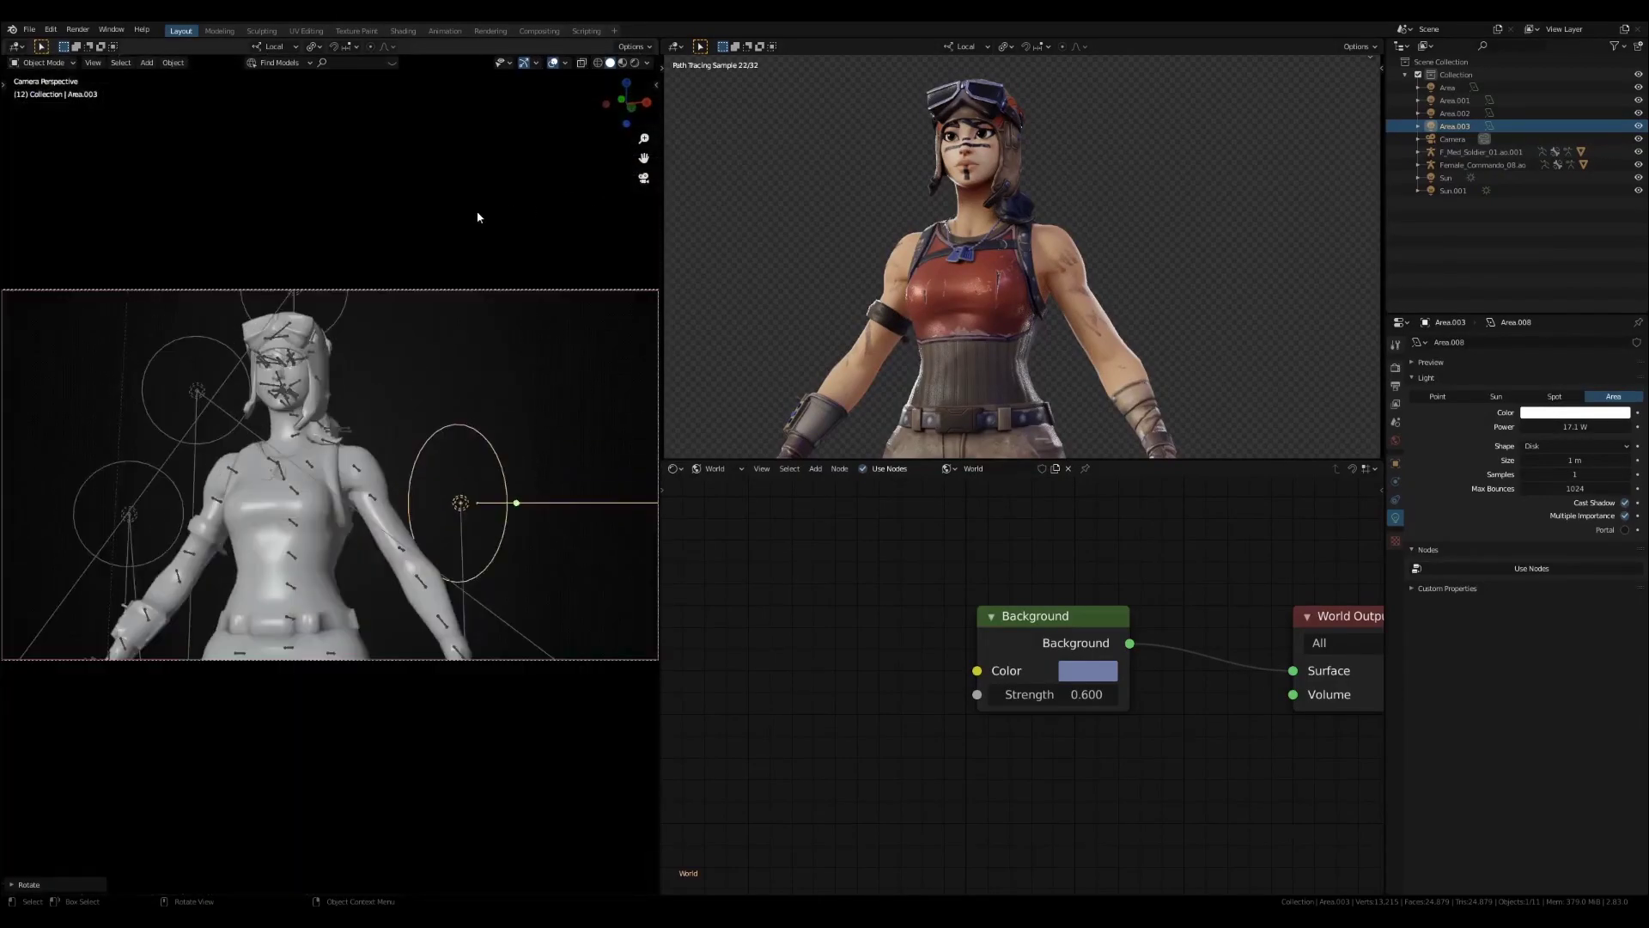
# Duplicate the overhead disk light and place a smaller, re-angled copy beside the left side of the character's head
pyautogui.click(294, 299)
pyautogui.hotkey('shift', 'd')
pyautogui.click(367, 370)
pyautogui.press('r')
pyautogui.press('r')
pyautogui.click(356, 356)
pyautogui.press('g')
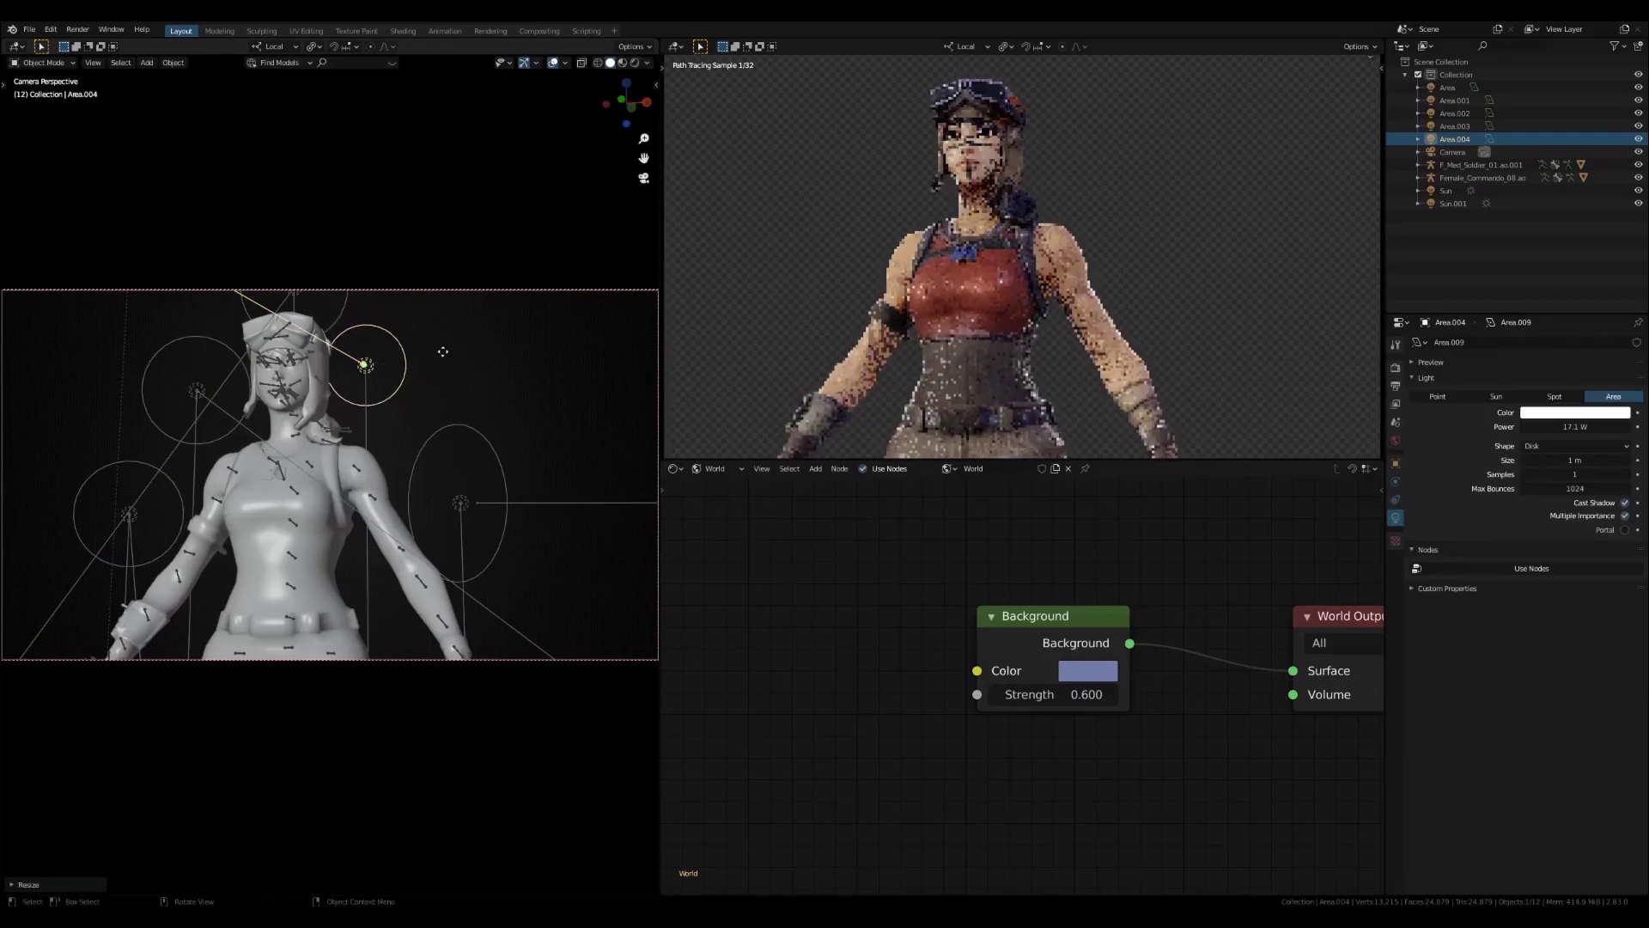
pyautogui.click(447, 371)
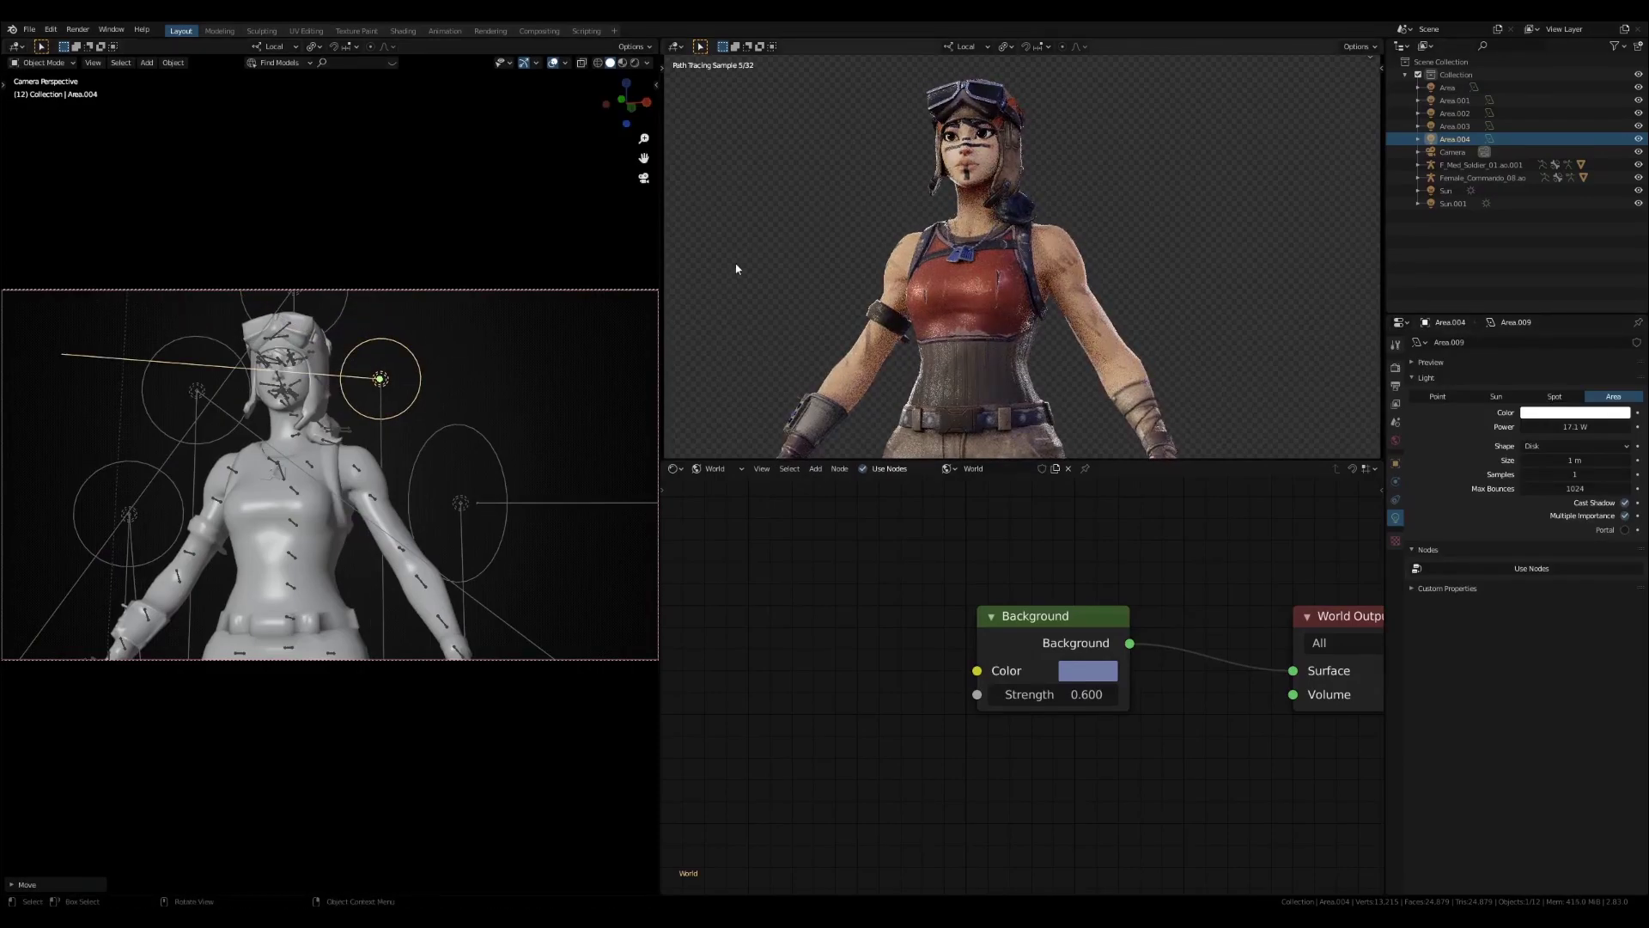
# Add a point light and move it in front of the character along Y and above head height along Z
pyautogui.moveTo(386, 361); pyautogui.dragTo(343, 249, button='middle')
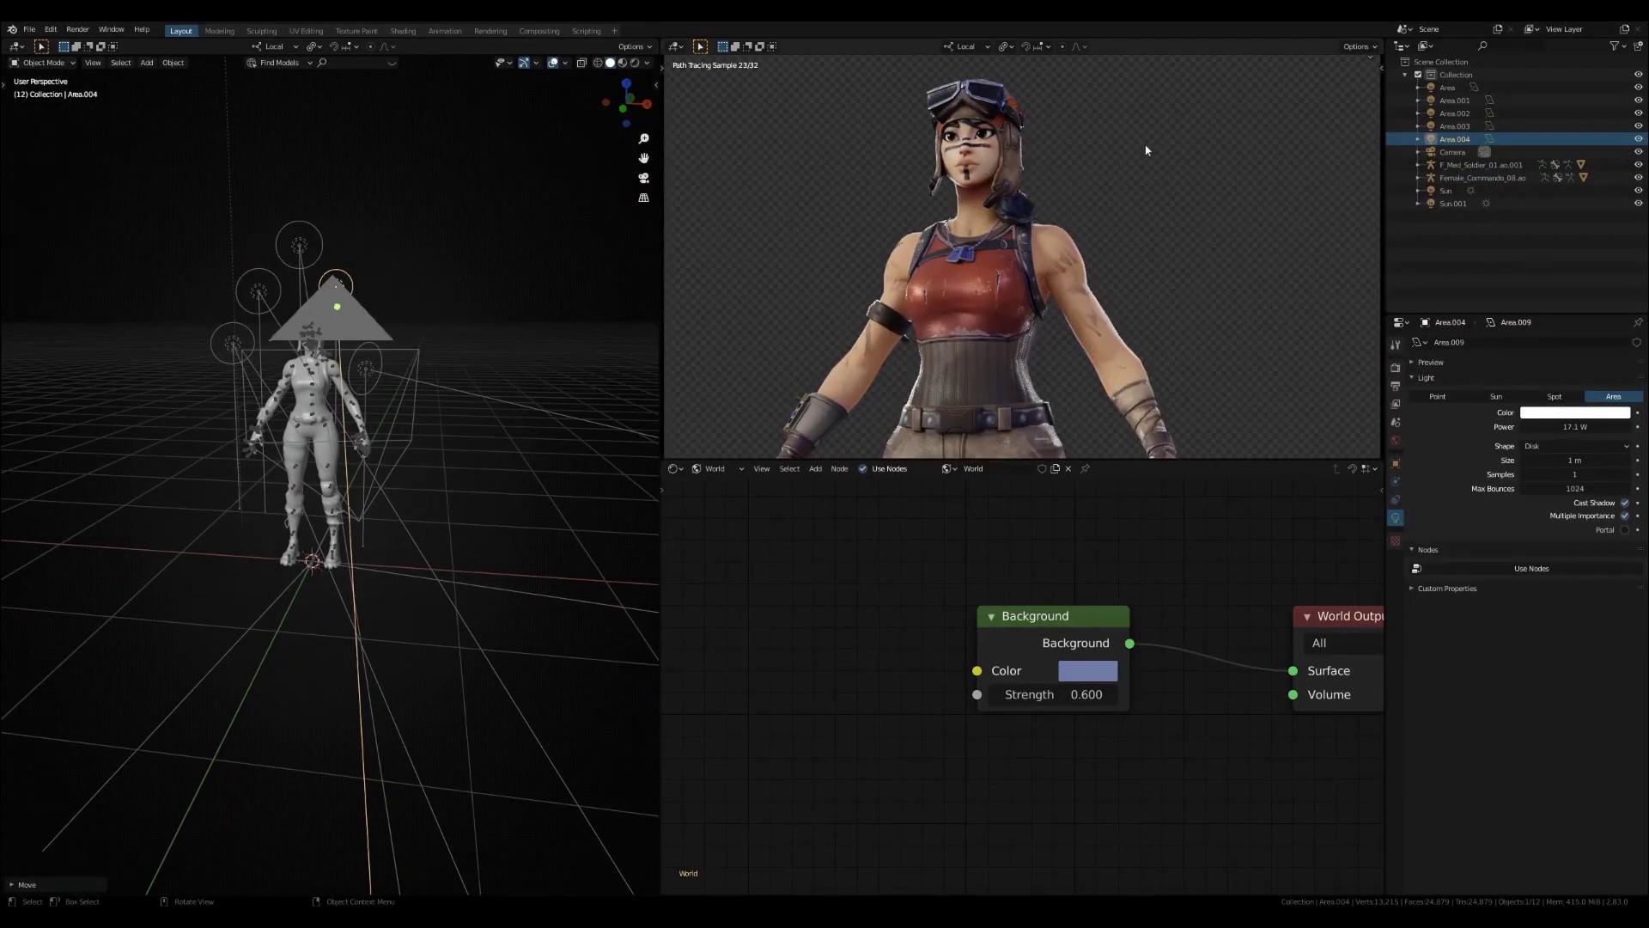
pyautogui.hotkey('shift', 'a')
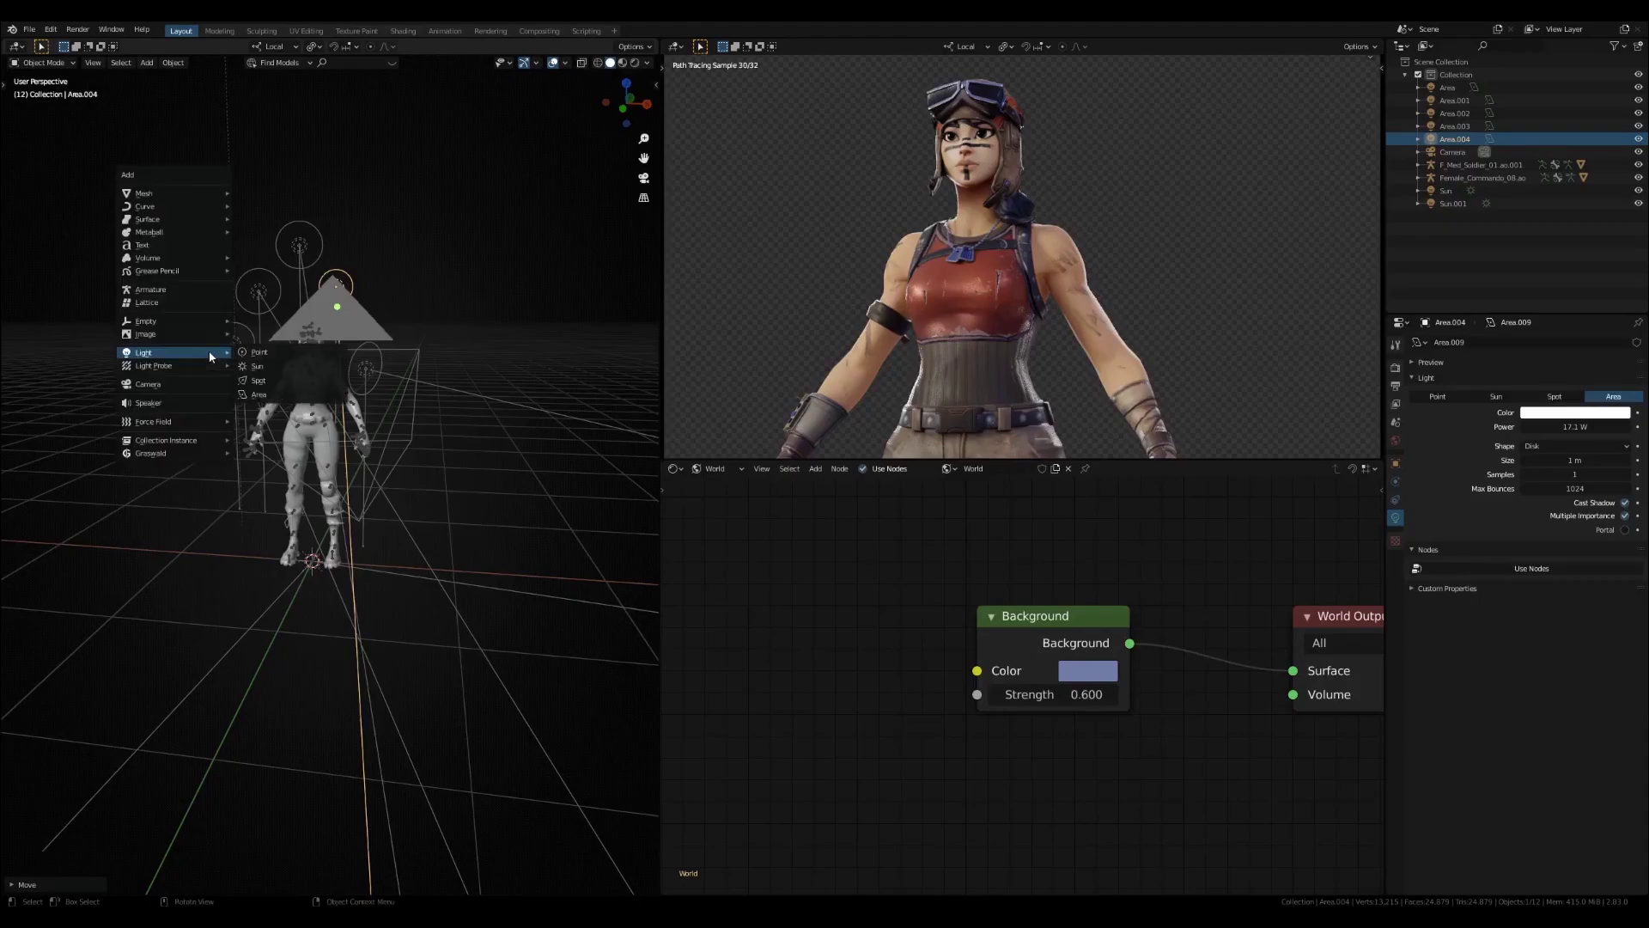
pyautogui.click(258, 352)
pyautogui.press('KP_3')
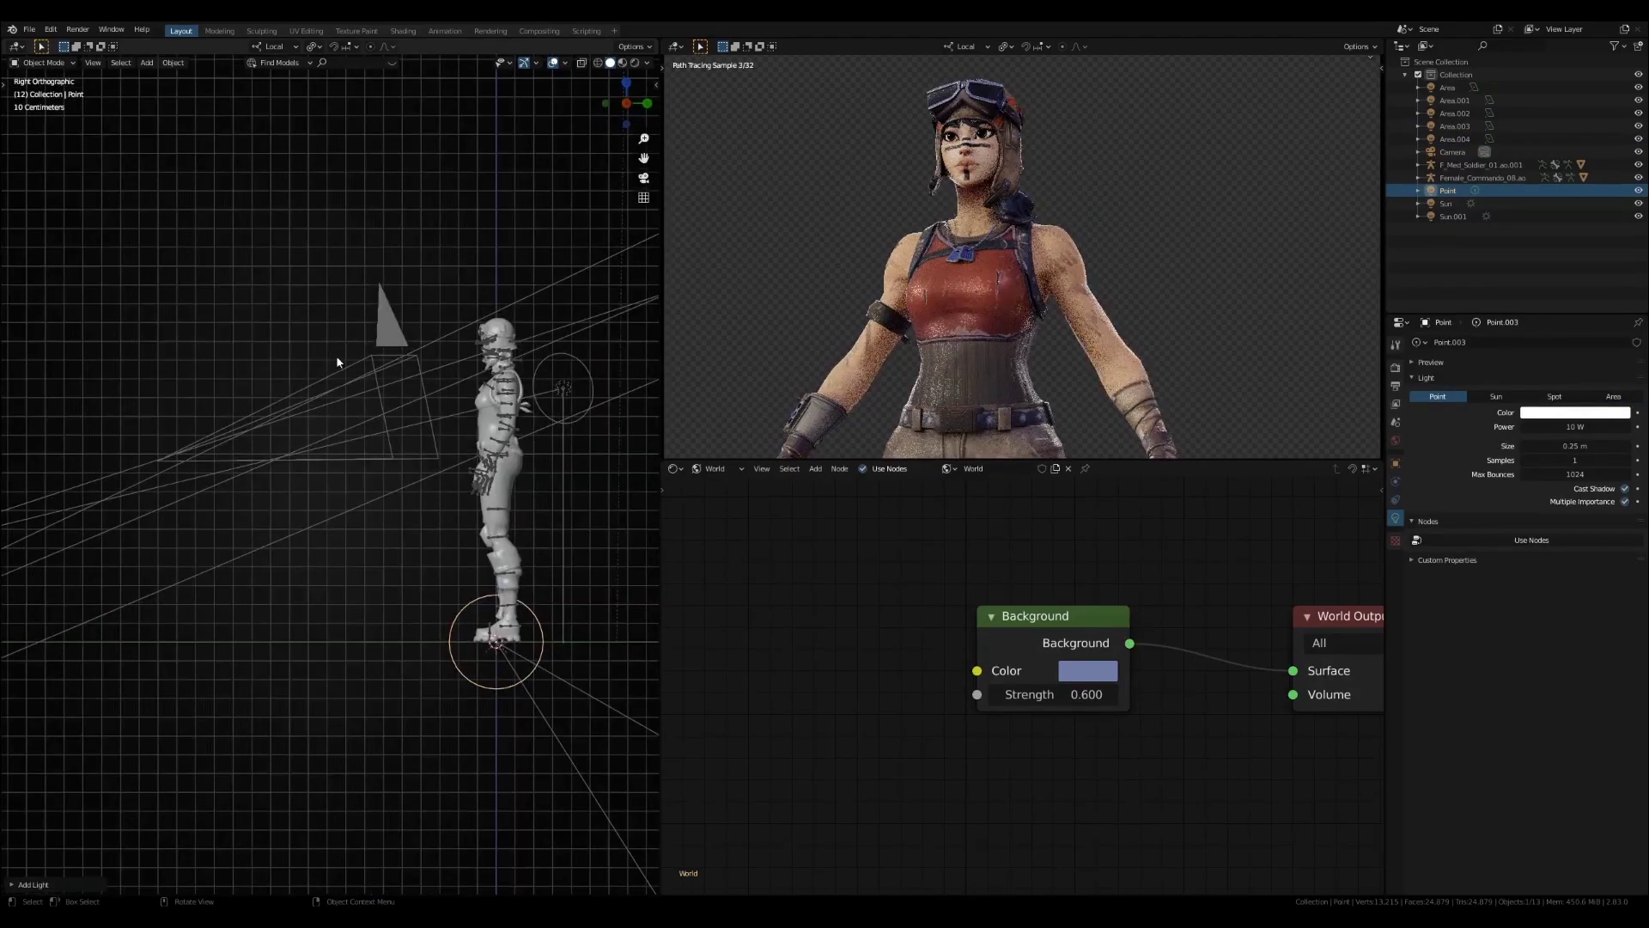
pyautogui.press('g')
pyautogui.press('y')
pyautogui.click(222, 356)
pyautogui.press('g')
pyautogui.press('z')
pyautogui.click(241, 823)
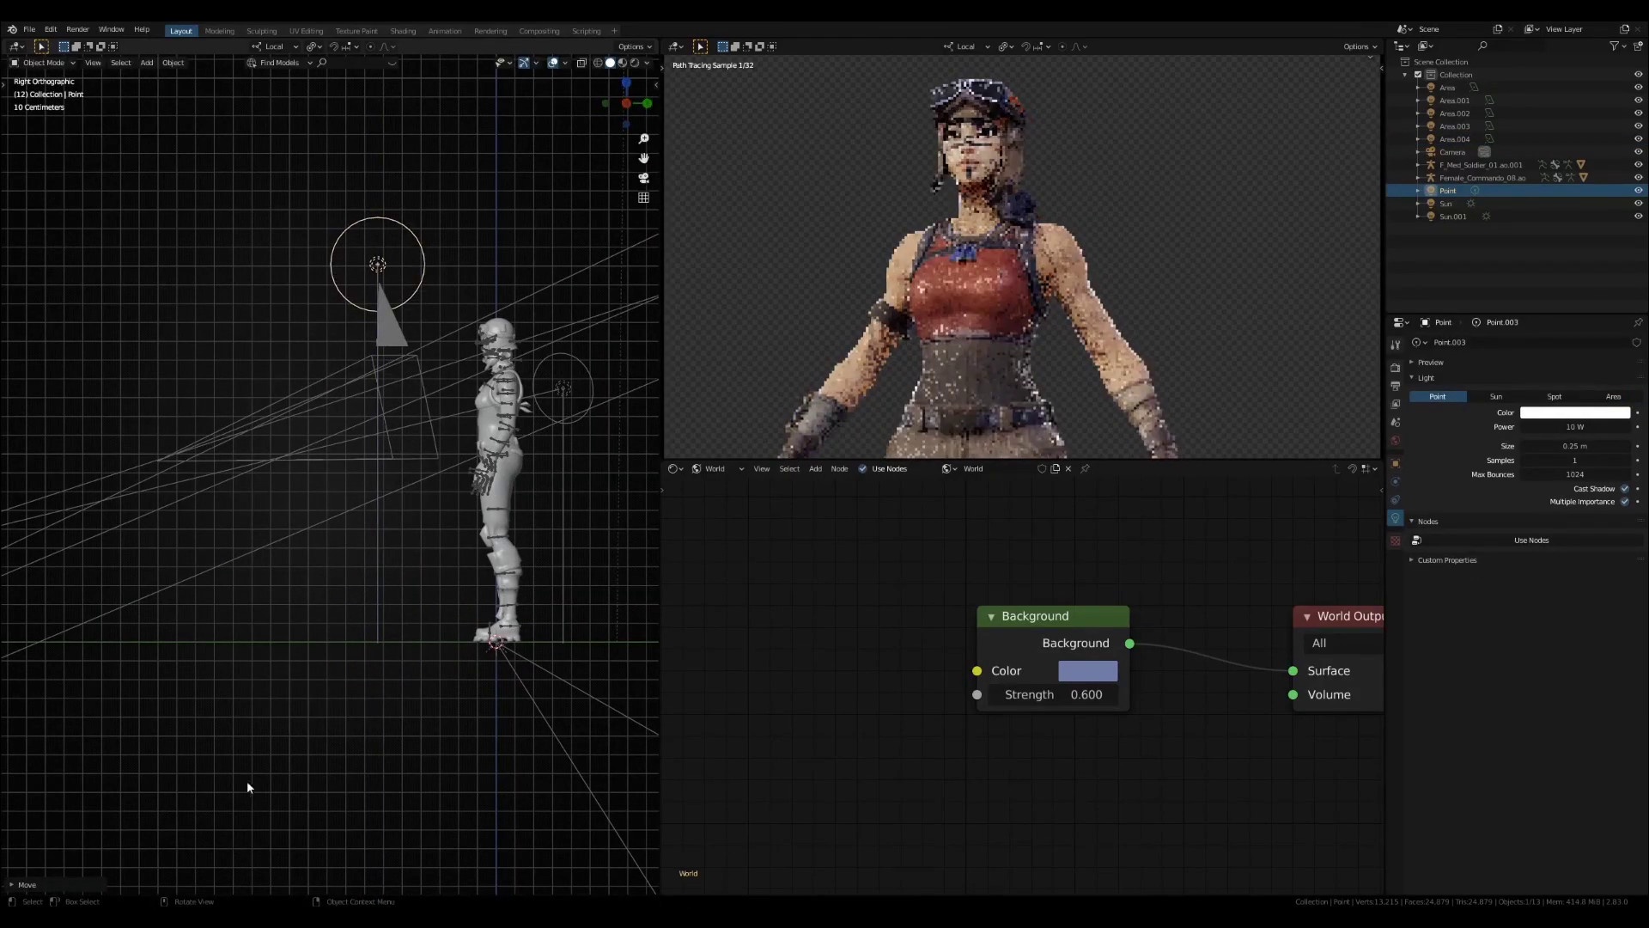
# Move the point light to the character's right side at about head height and set its power to 6.8 W
pyautogui.press('KP_1')
pyautogui.scroll(-1, 333, 696)
pyautogui.click(357, 651)
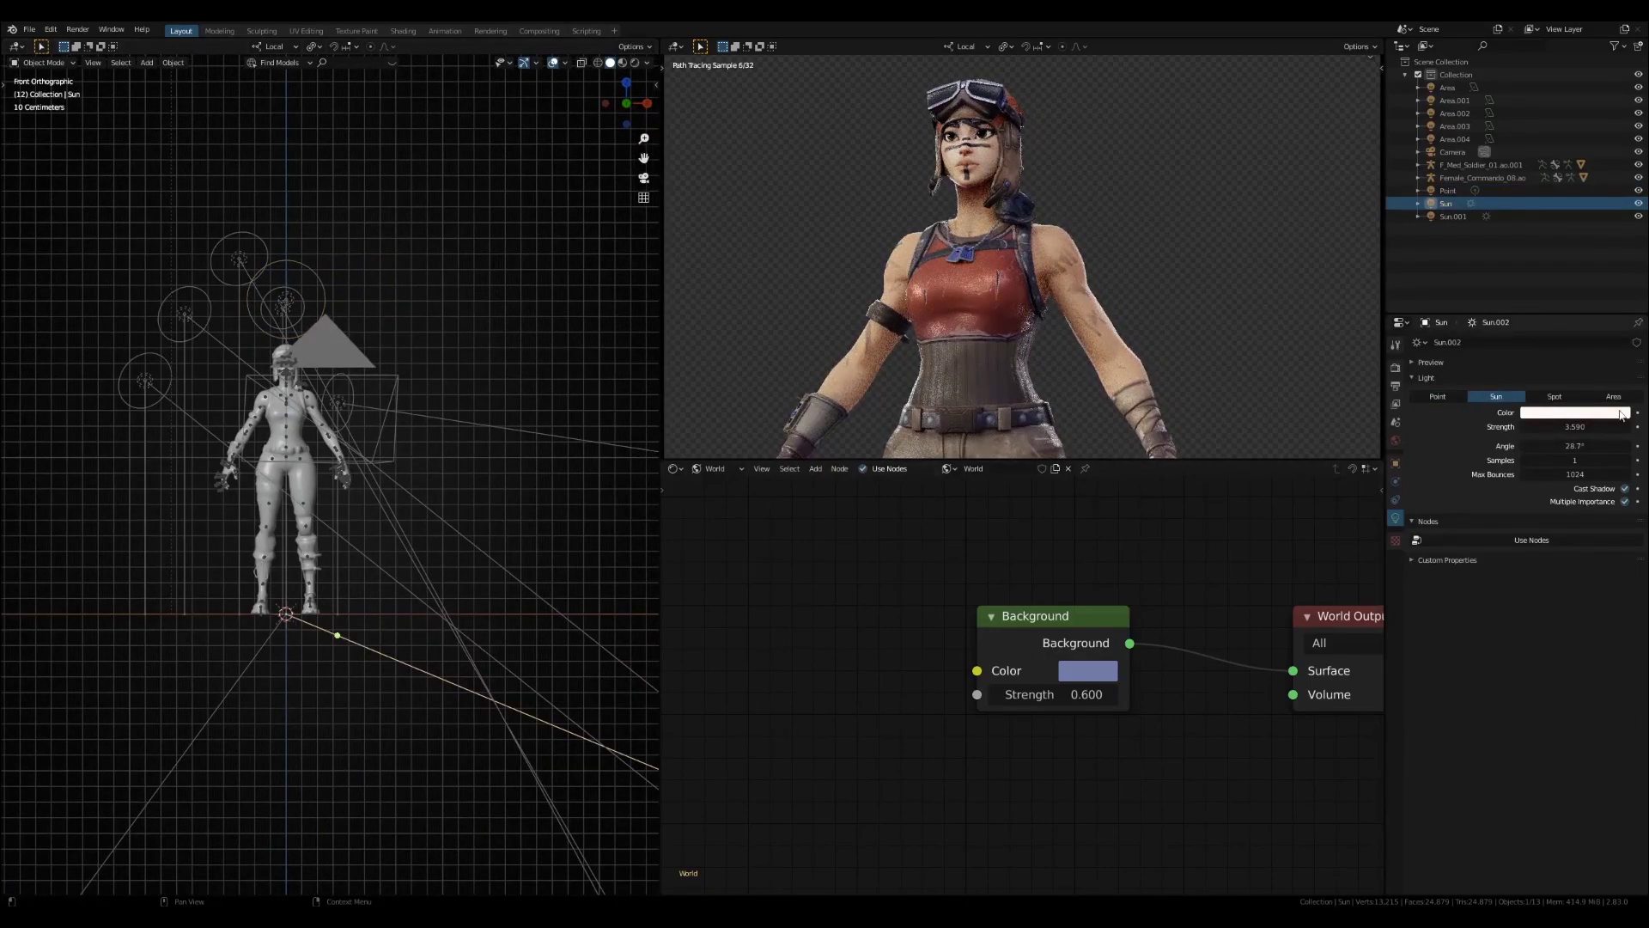
pyautogui.moveTo(284, 378); pyautogui.dragTo(305, 424, button='middle')
pyautogui.click(292, 292)
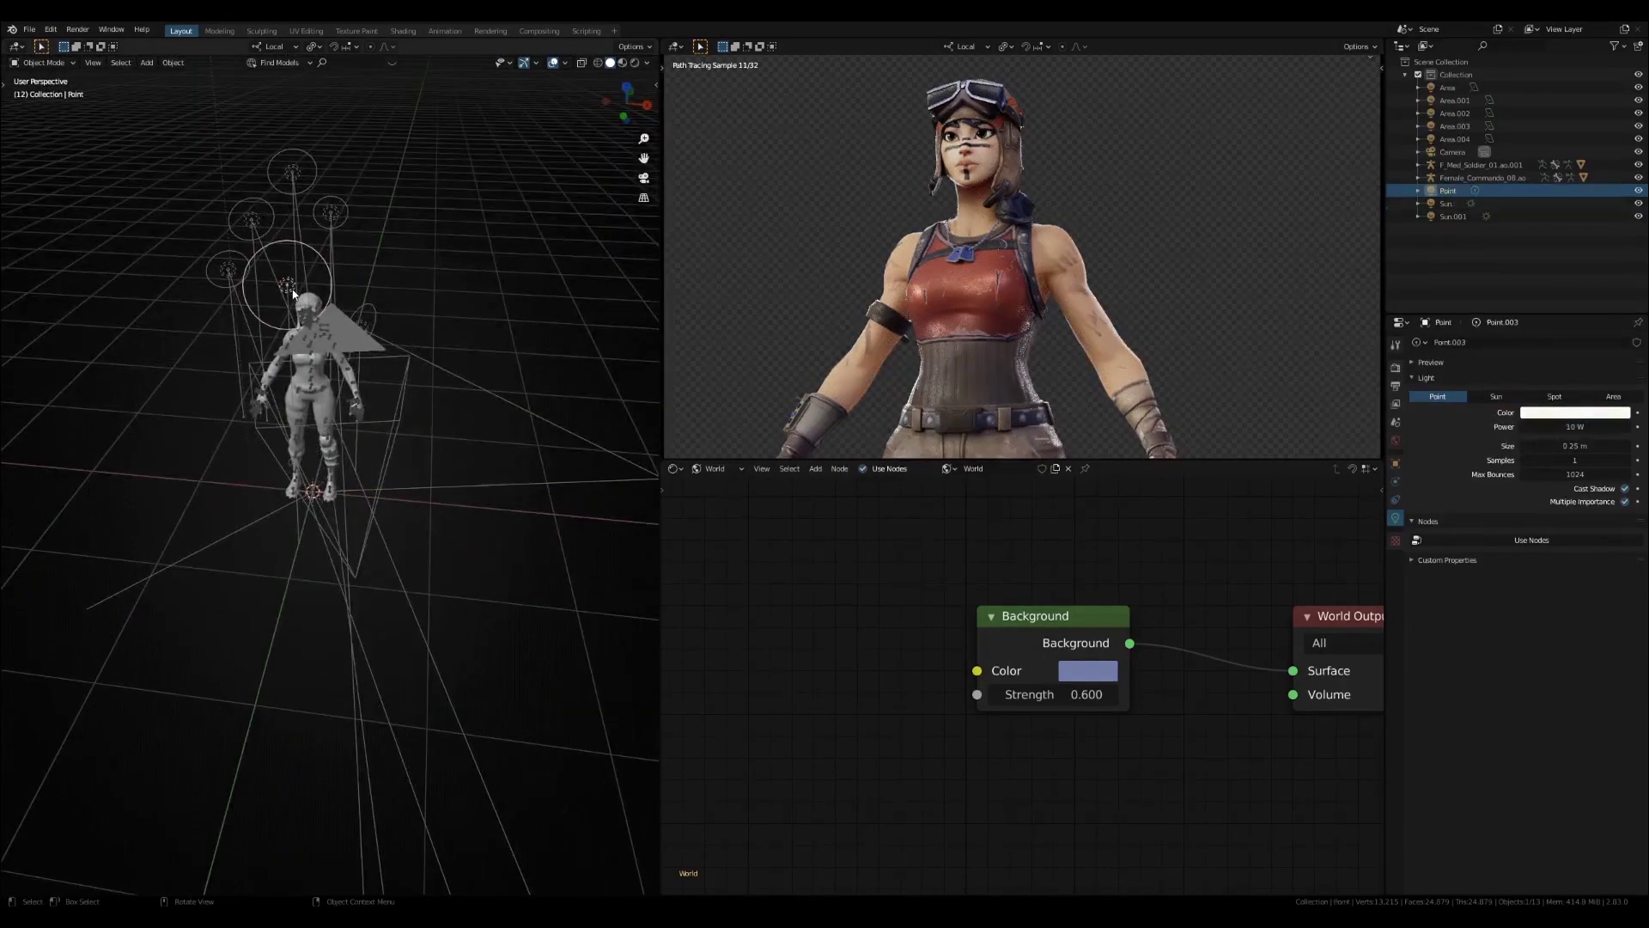
pyautogui.click(619, 126)
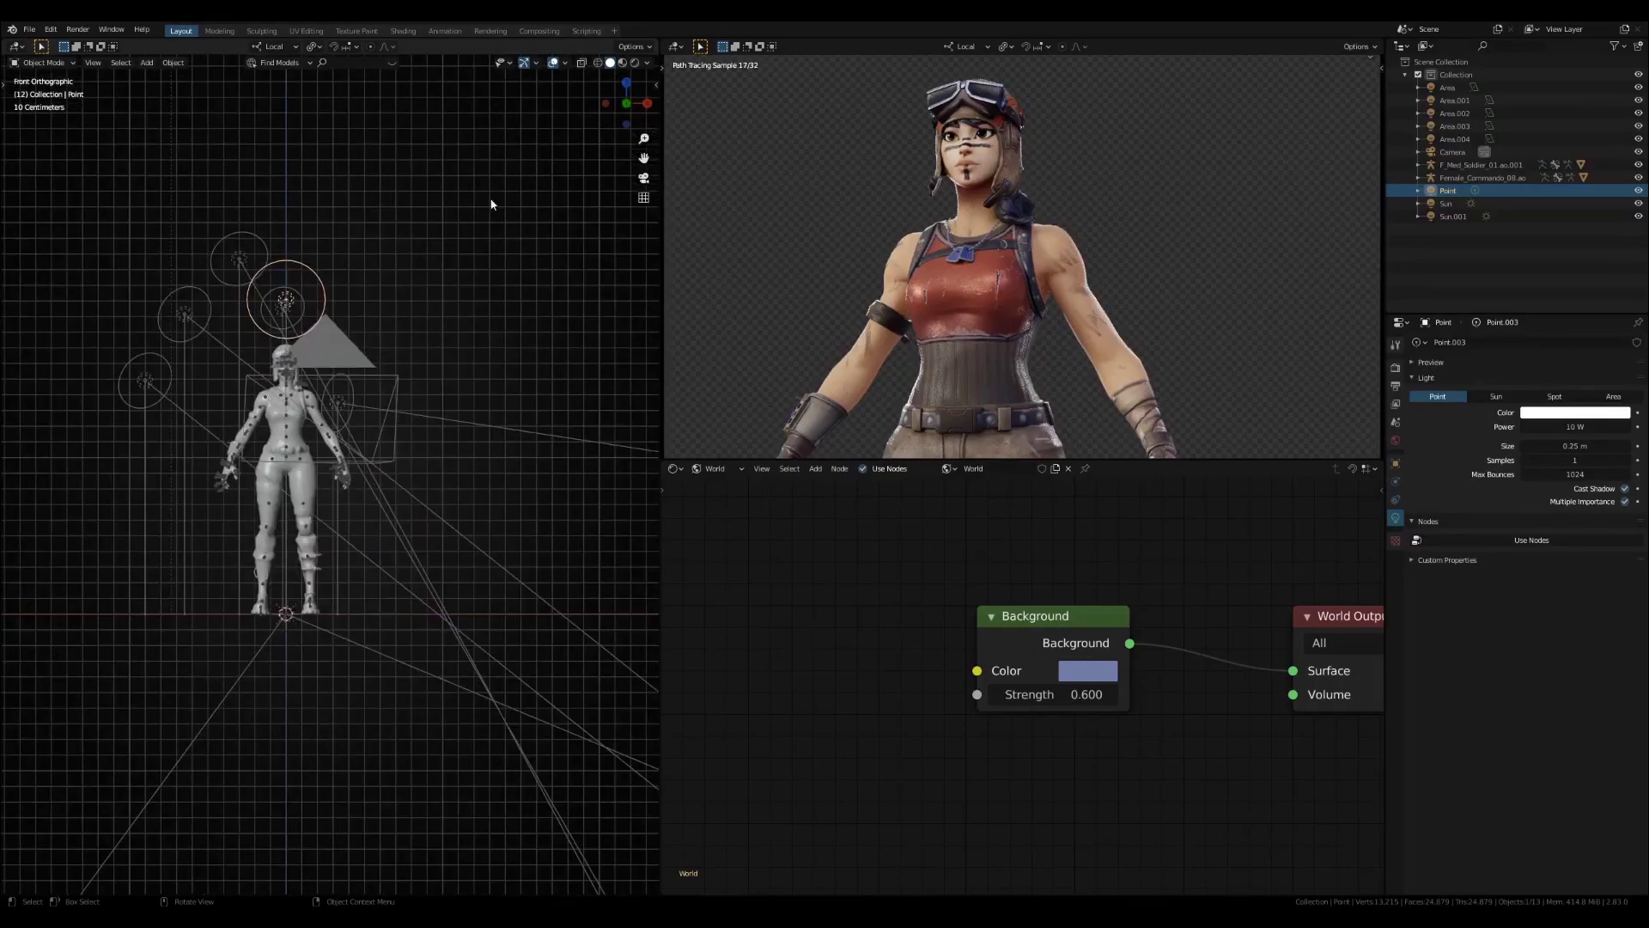
pyautogui.press('g')
pyautogui.click(337, 279)
pyautogui.moveTo(1579, 425); pyautogui.dragTo(1563, 424)
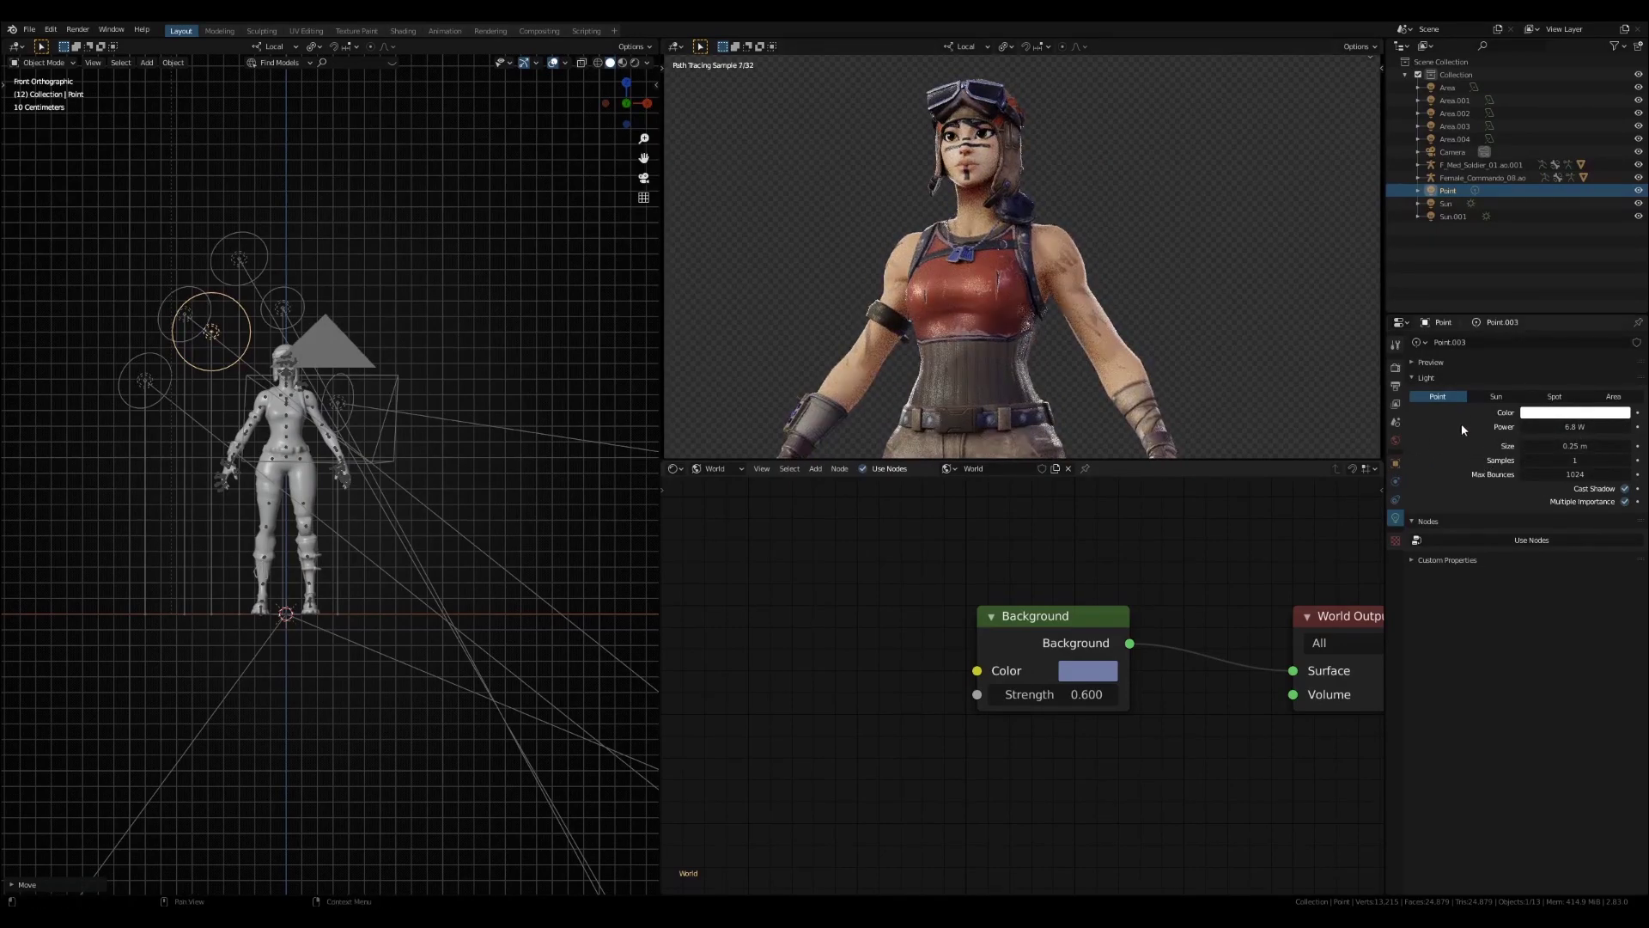
# Duplicate the point light and move the copy to the character's left side at the same height
pyautogui.scroll(3, 174, 285)
pyautogui.hotkey('shift', 'd')
pyautogui.rightClick(204, 292)
pyautogui.scroll(-2, 200, 290)
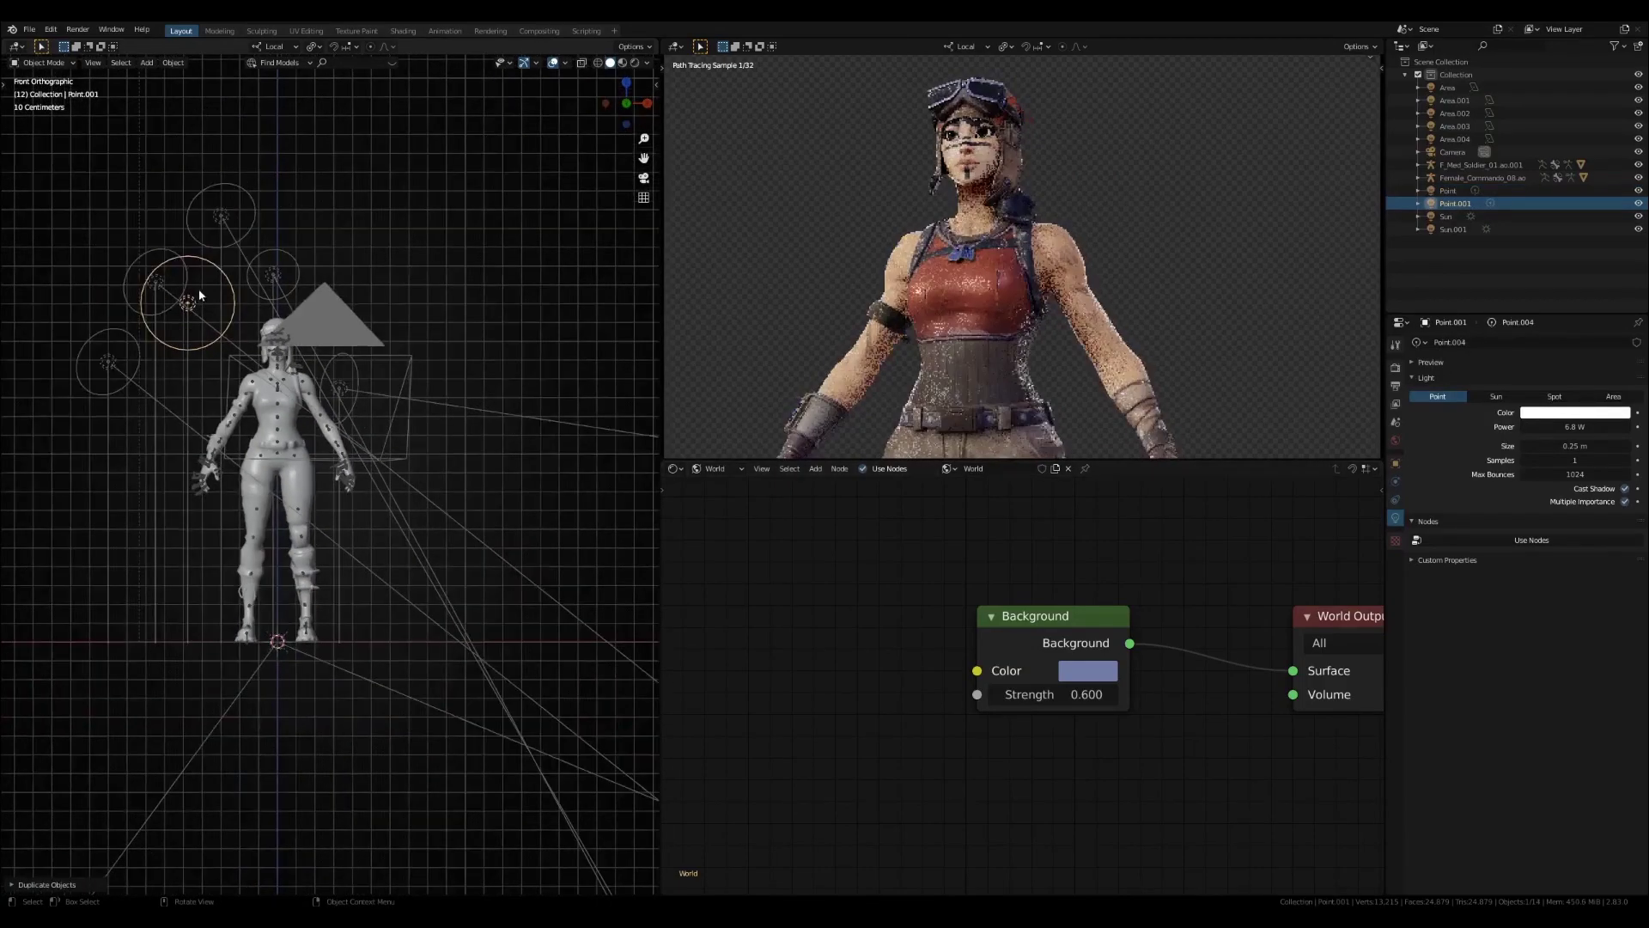
pyautogui.press('KP_7')
pyautogui.press('g')
pyautogui.click(516, 300)
pyautogui.press('KP_1')
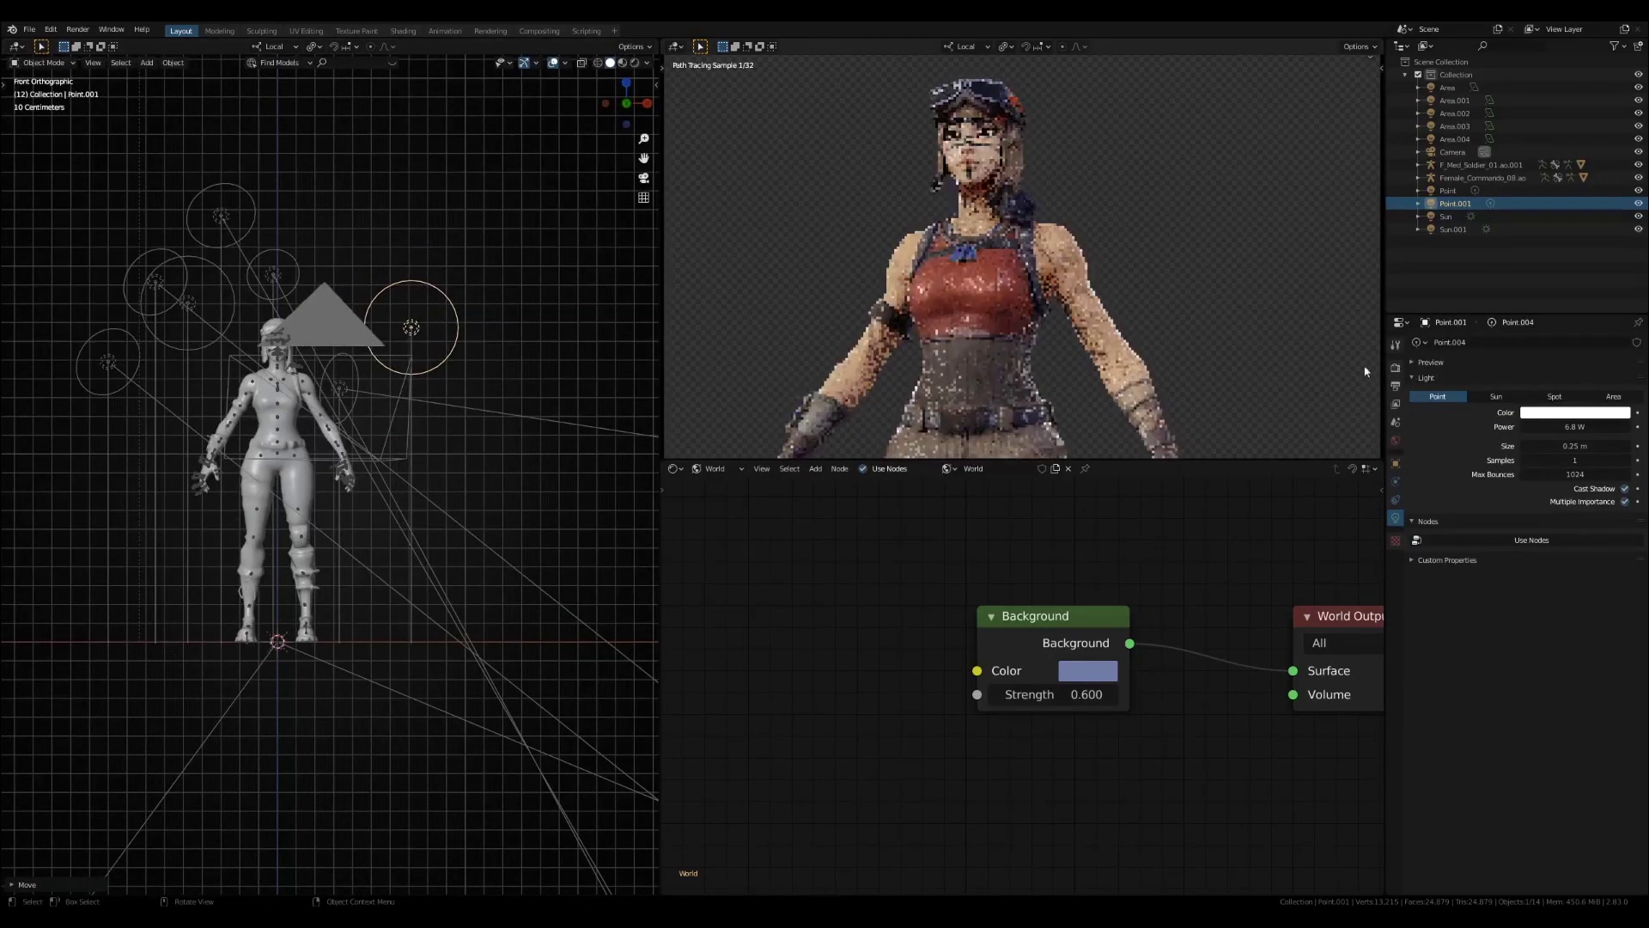
# Tint the left-side point light a pale blue-violet
pyautogui.click(1575, 412)
pyautogui.click(1573, 283)
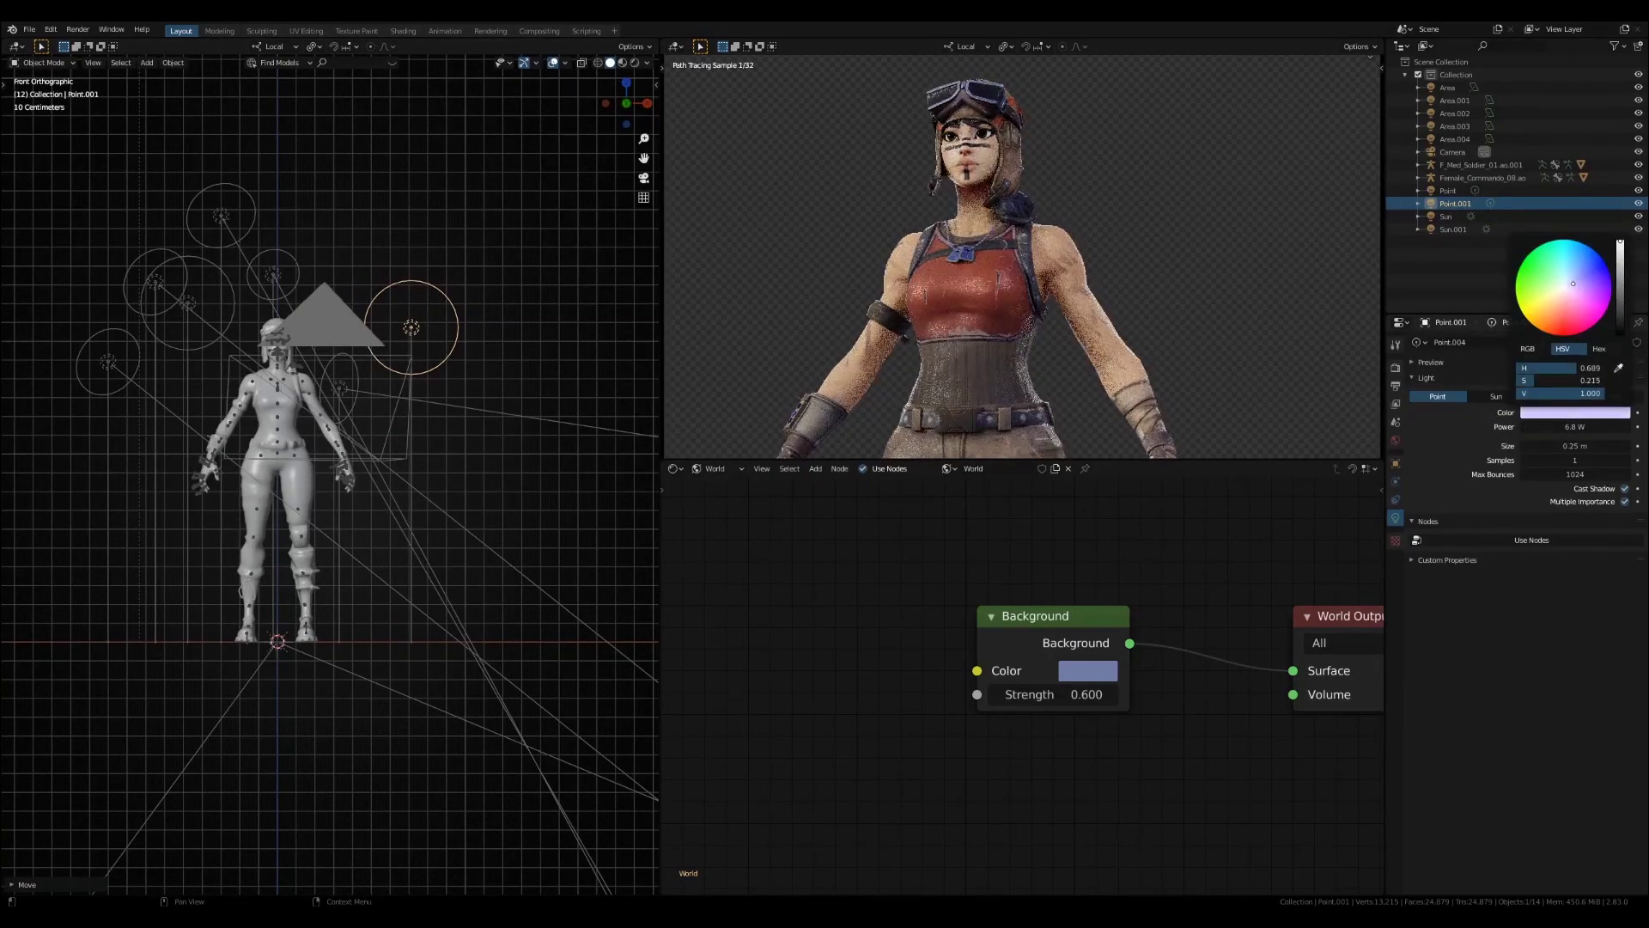
pyautogui.click(1571, 284)
pyautogui.moveTo(386, 344); pyautogui.dragTo(585, 348, button='middle')
pyautogui.scroll(-3, 335, 282)
pyautogui.scroll(6, 311, 435)
pyautogui.scroll(-8, 509, 350)
# Set the color management look to Medium High Contrast in the render settings
pyautogui.click(1395, 368)
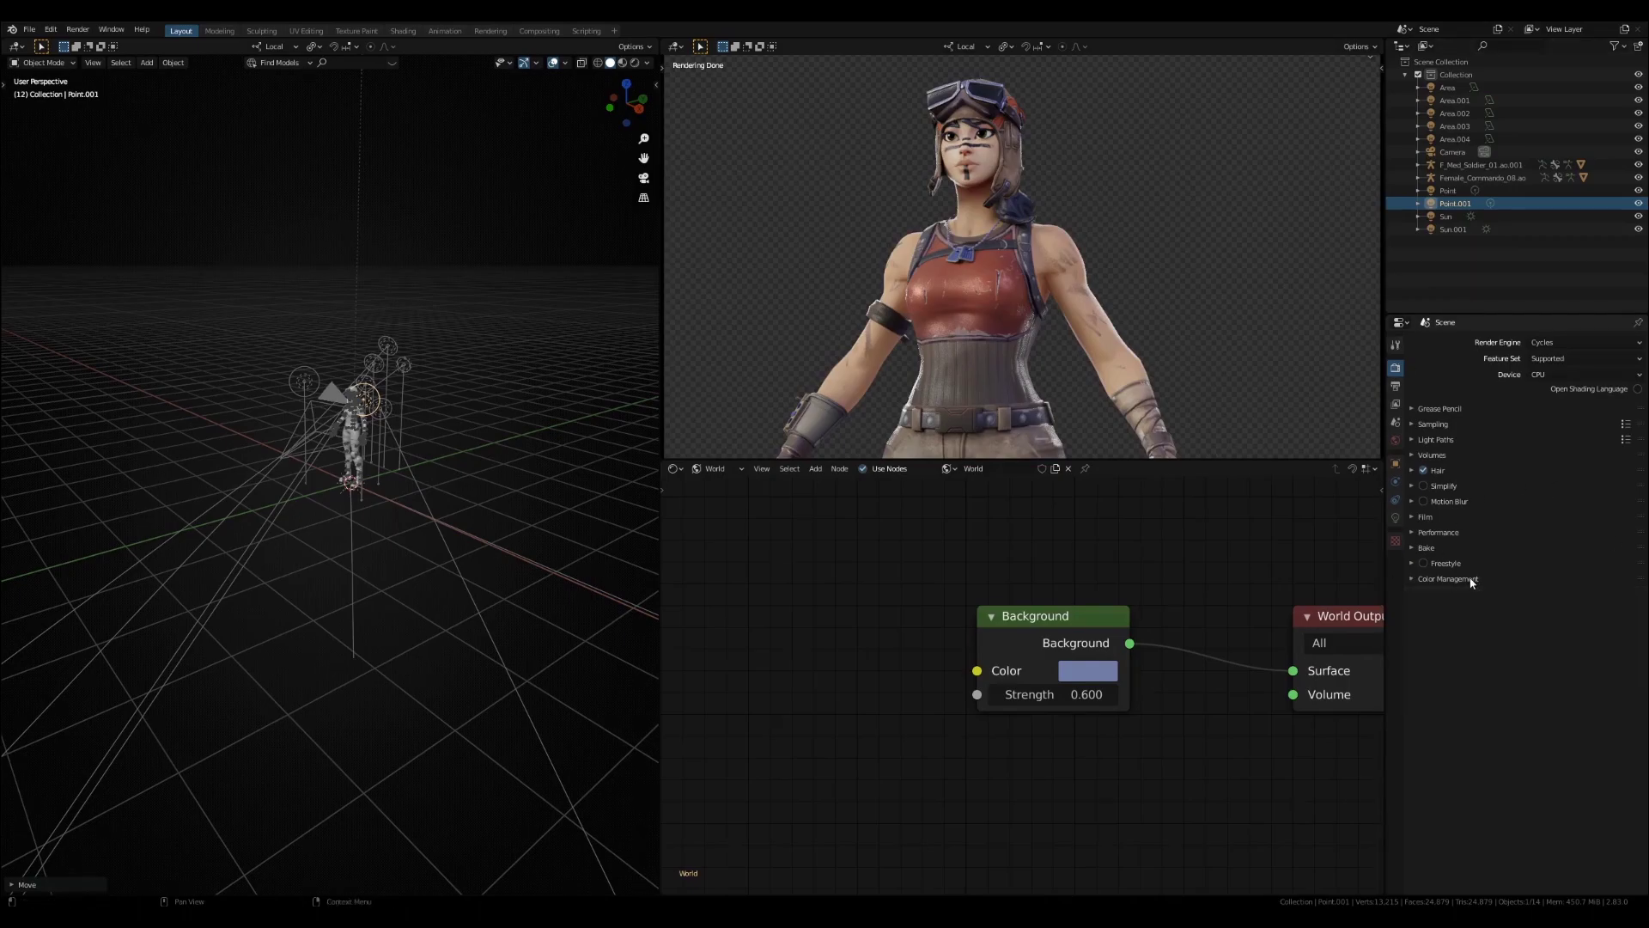
pyautogui.hotkey('ctrl', 'z')
pyautogui.hotkey('ctrl', 'shift', 'z')
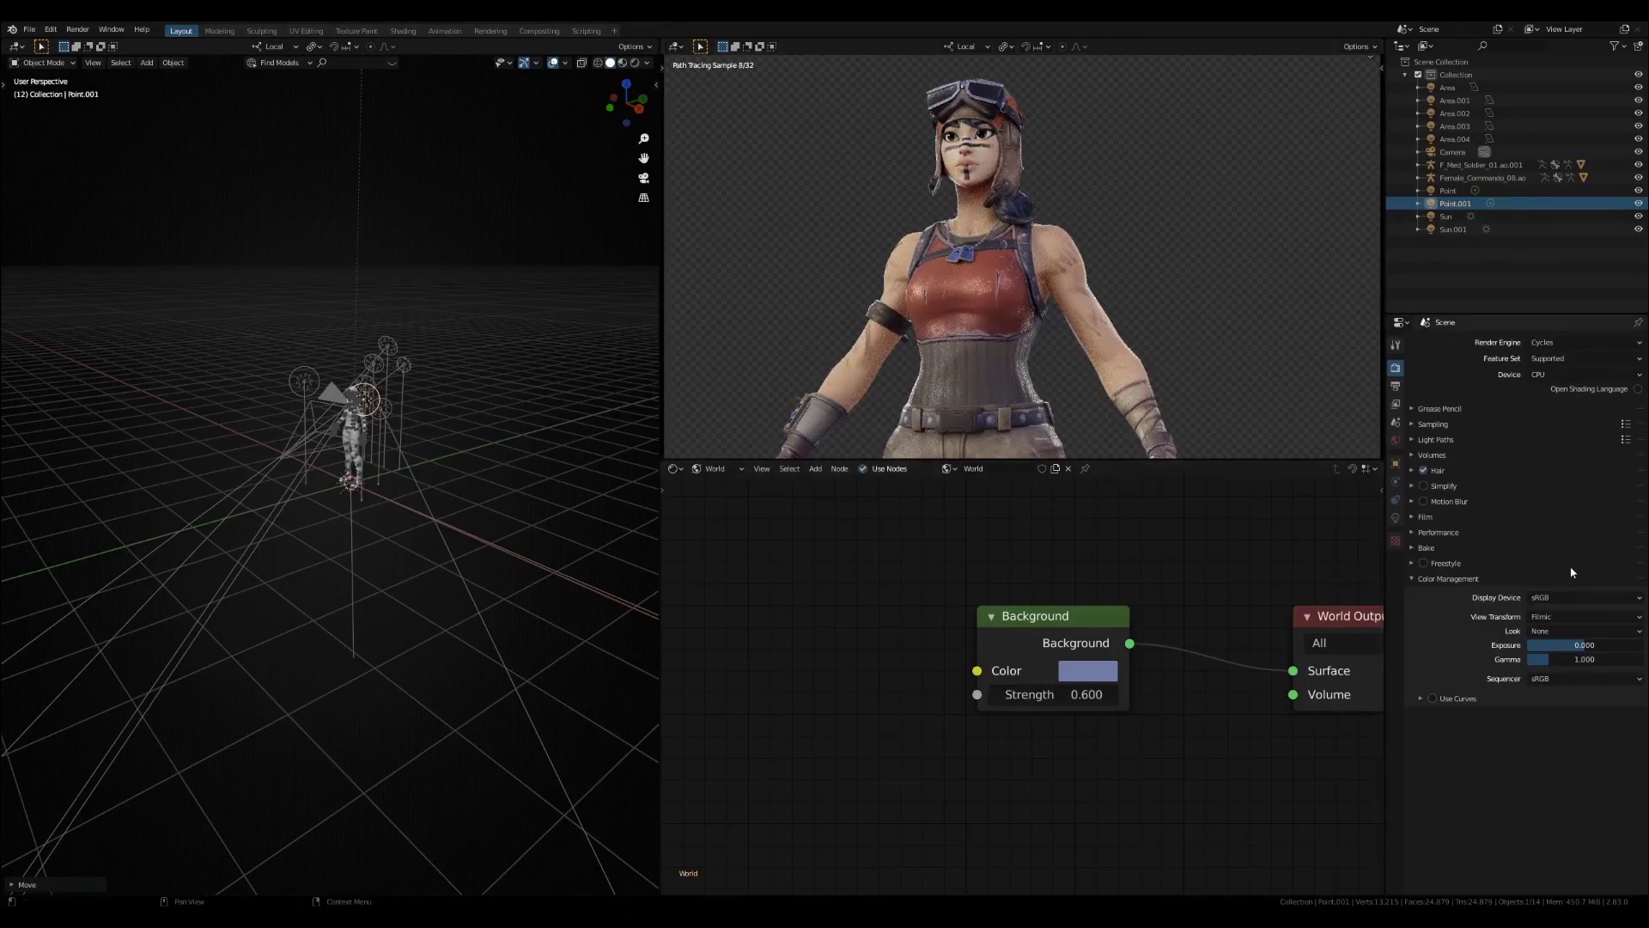
pyautogui.click(1564, 630)
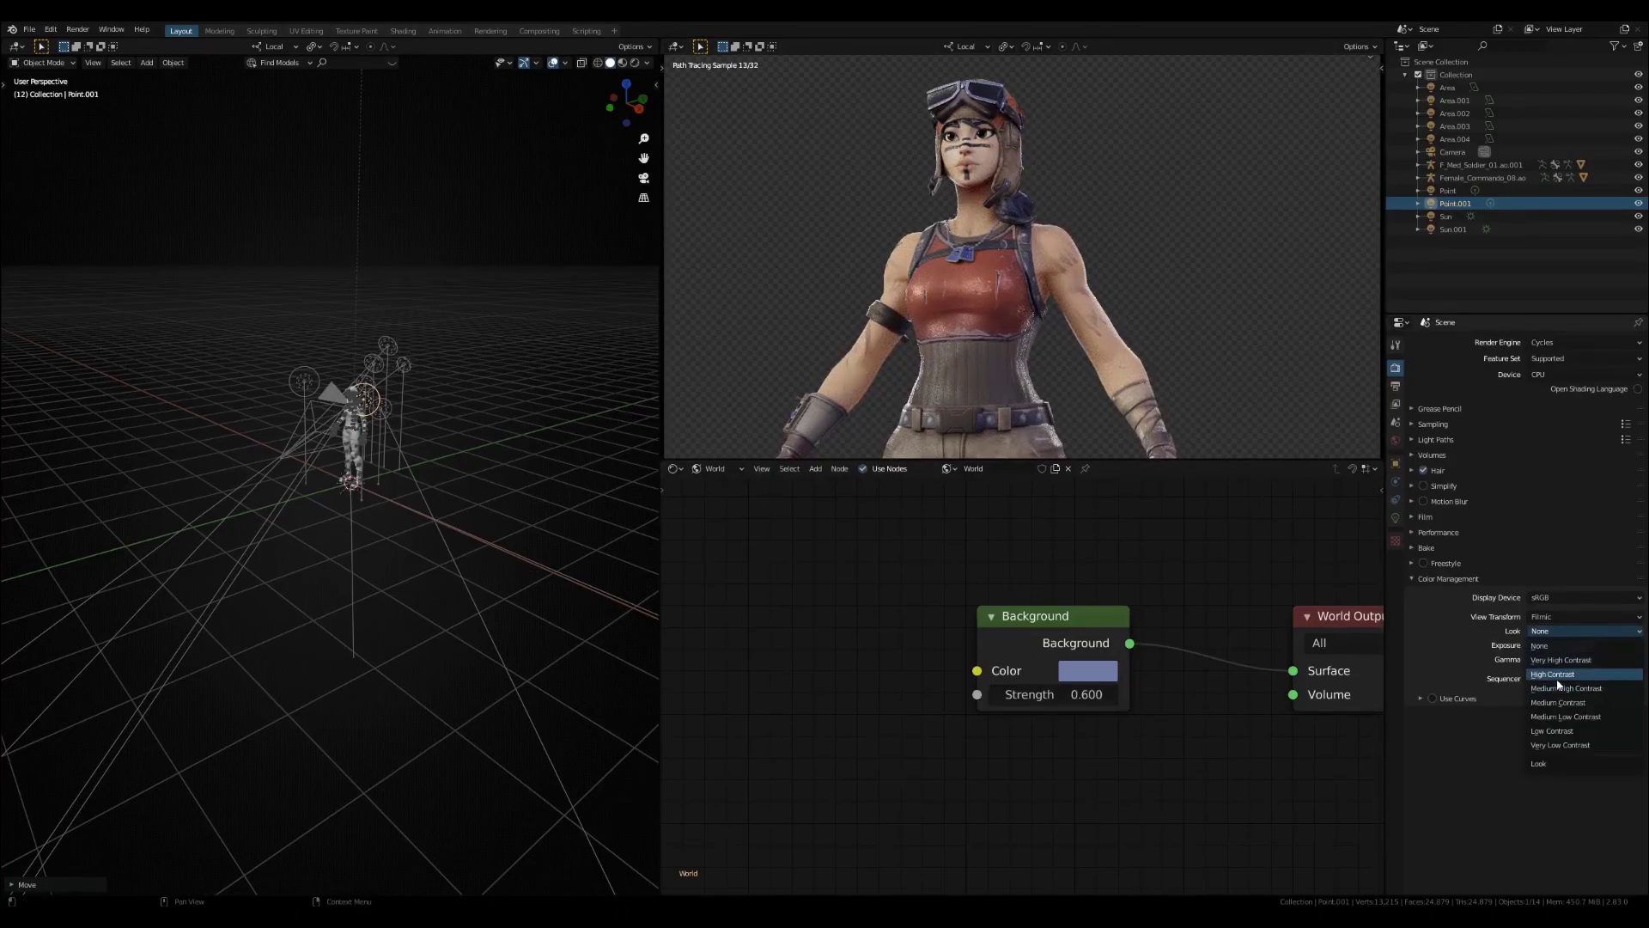
pyautogui.click(1555, 688)
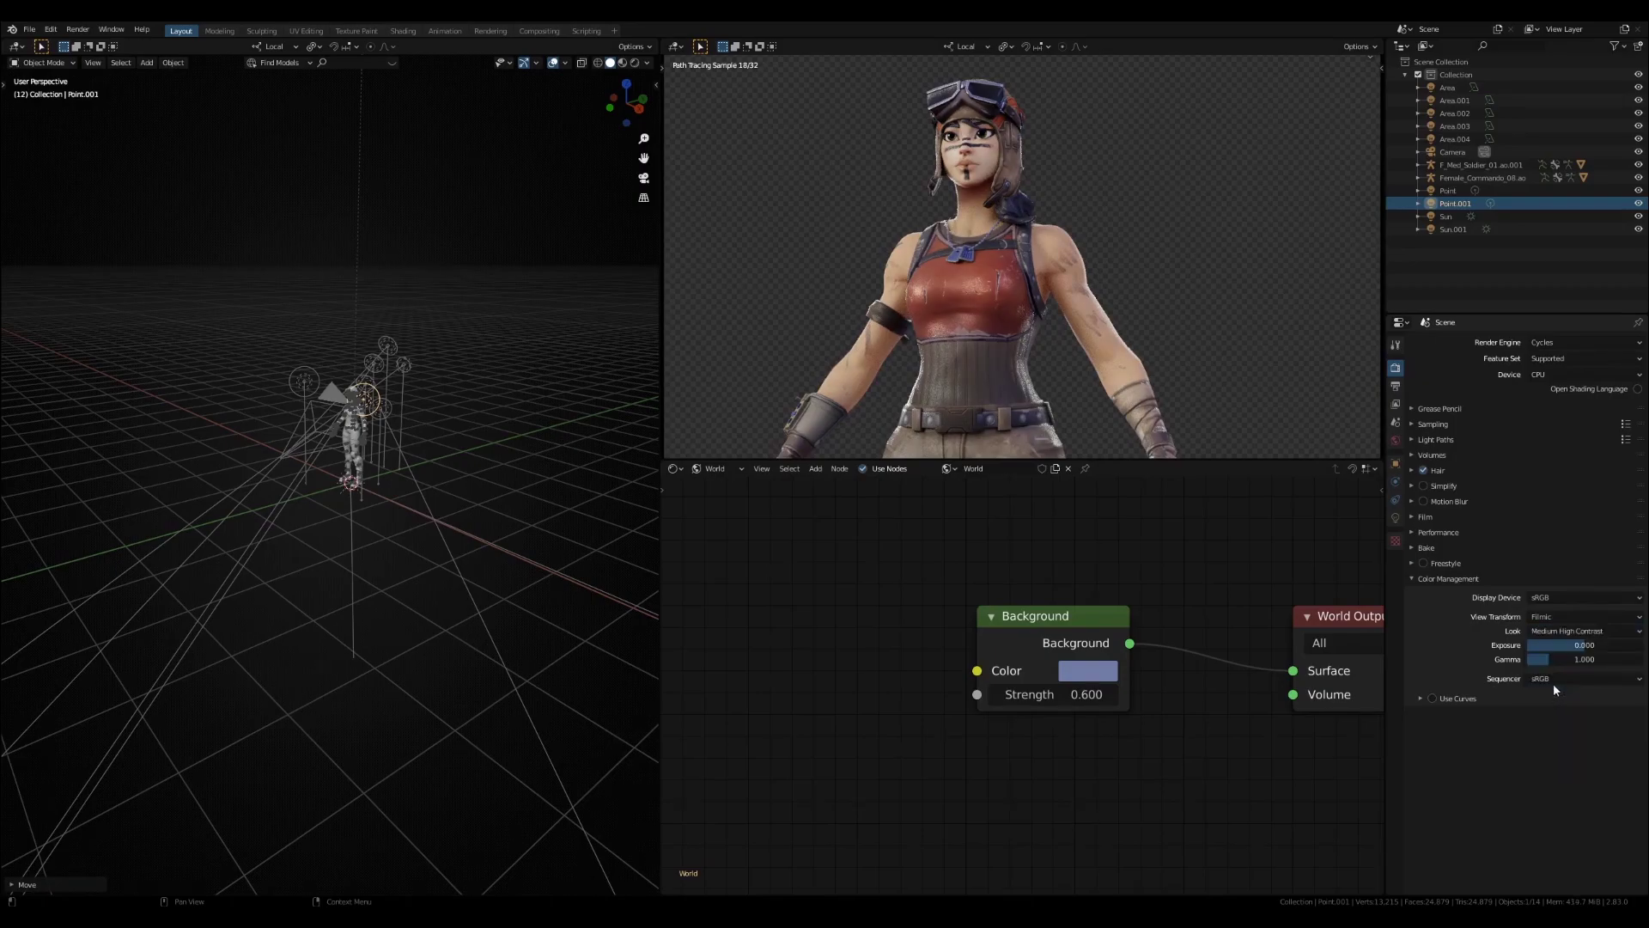
# Compare the Medium Contrast, None, High Contrast and Very High Contrast looks, returning to Medium High Contrast
pyautogui.click(1554, 631)
pyautogui.click(1561, 702)
pyautogui.click(1537, 631)
pyautogui.click(1539, 645)
pyautogui.click(1543, 630)
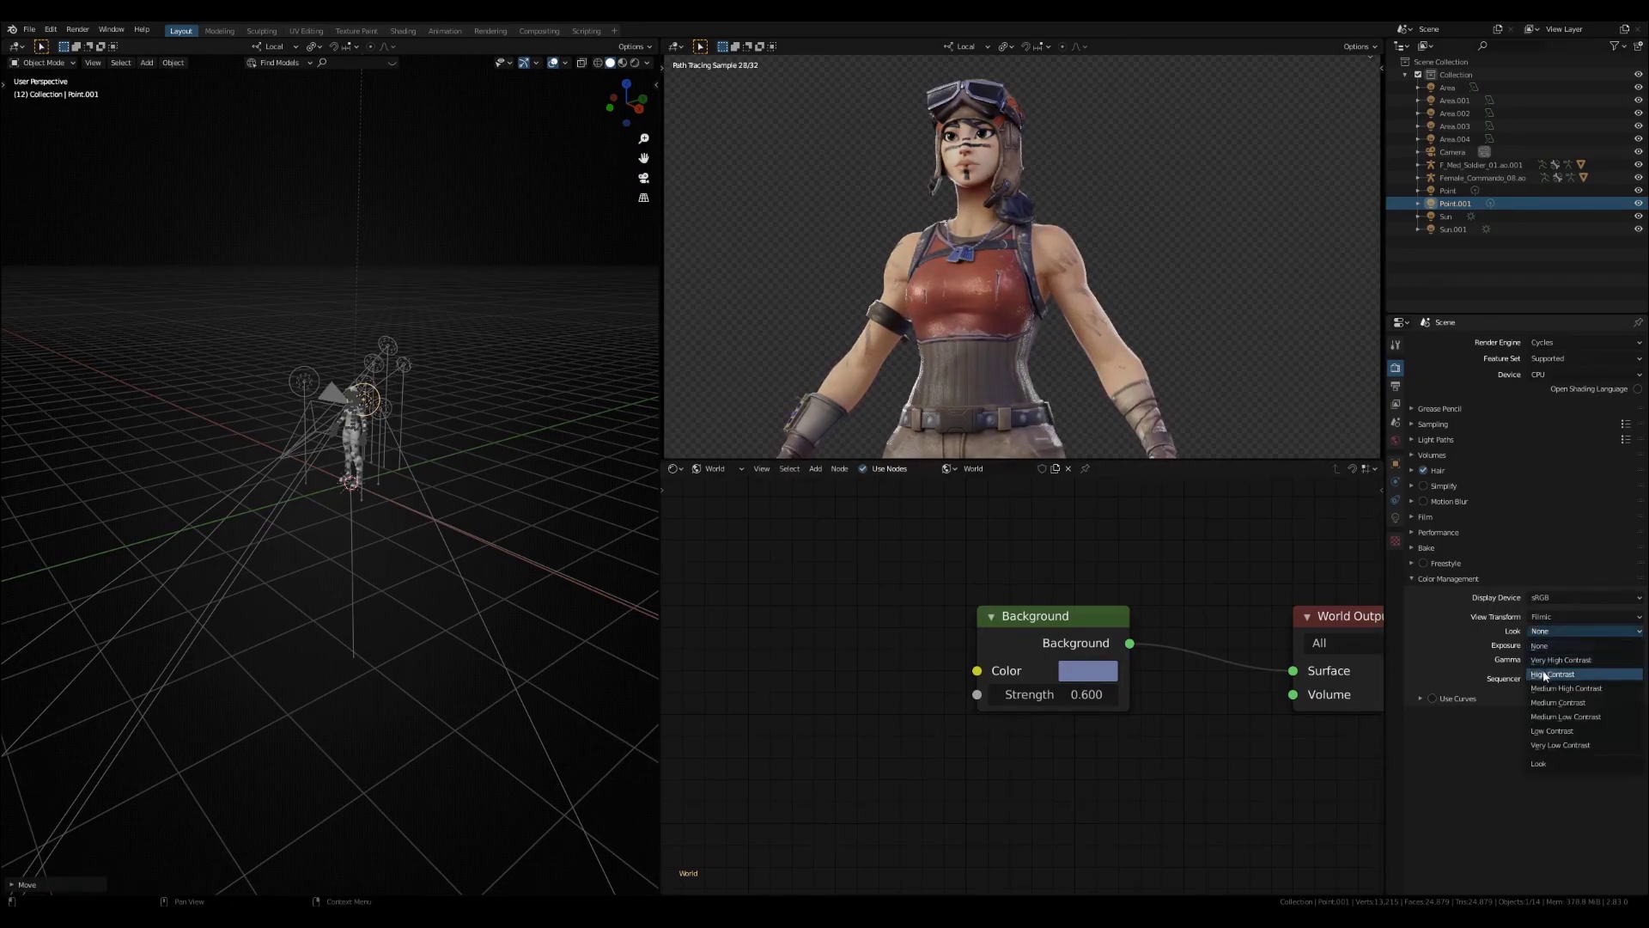
pyautogui.click(1551, 688)
pyautogui.click(1554, 633)
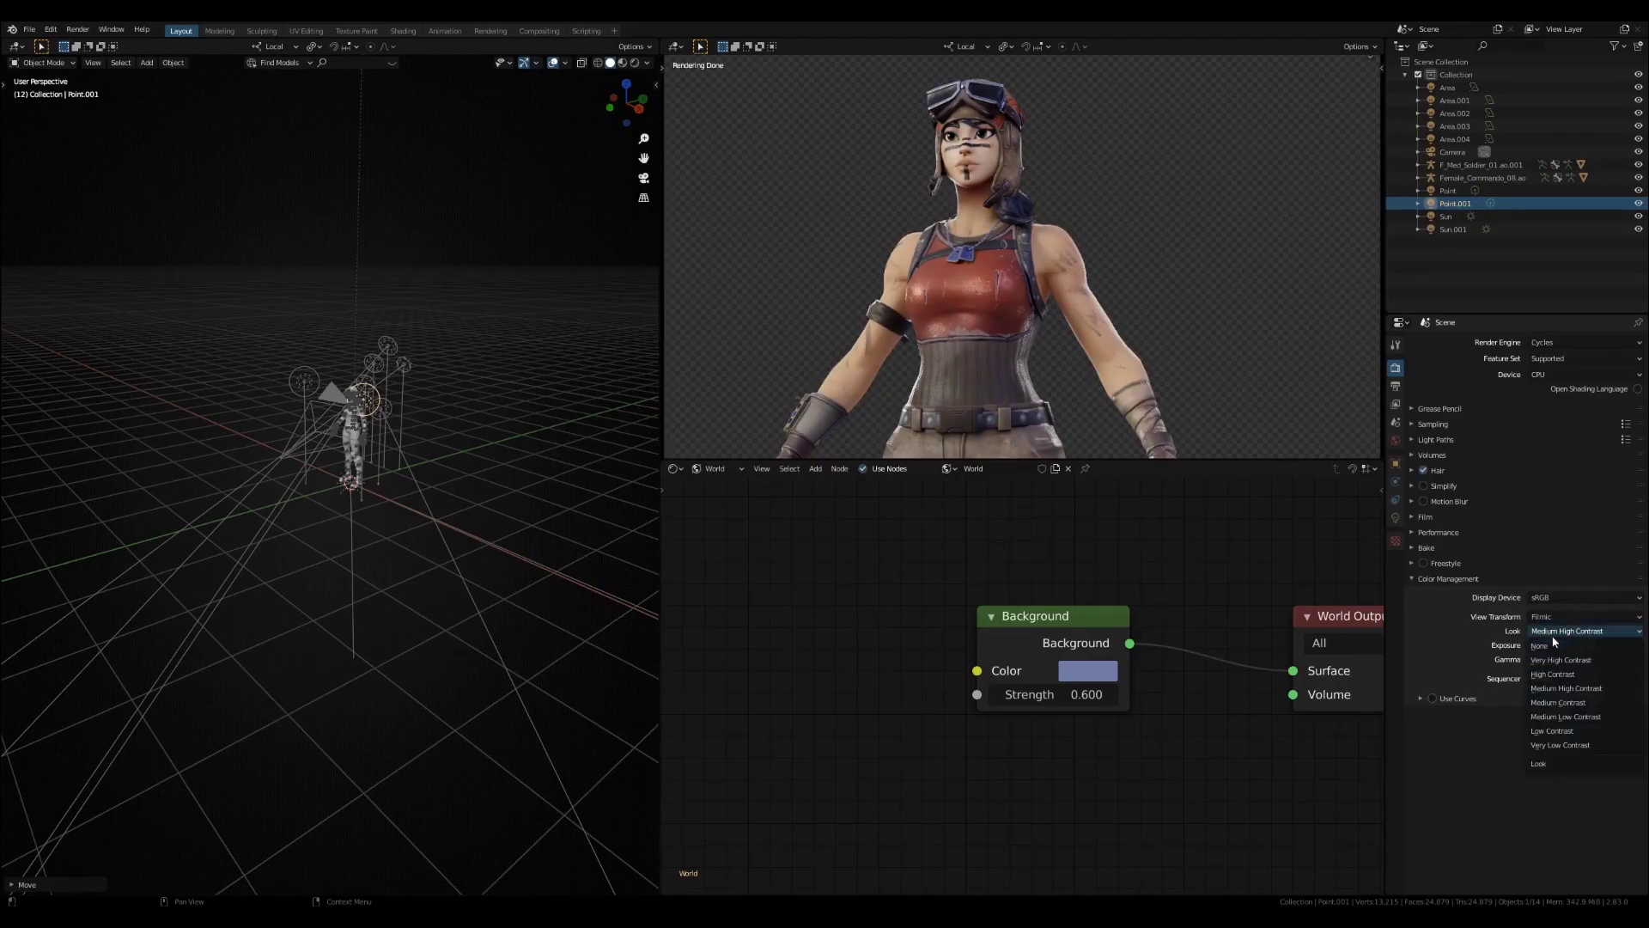
pyautogui.click(1550, 676)
pyautogui.click(1551, 631)
pyautogui.click(1544, 659)
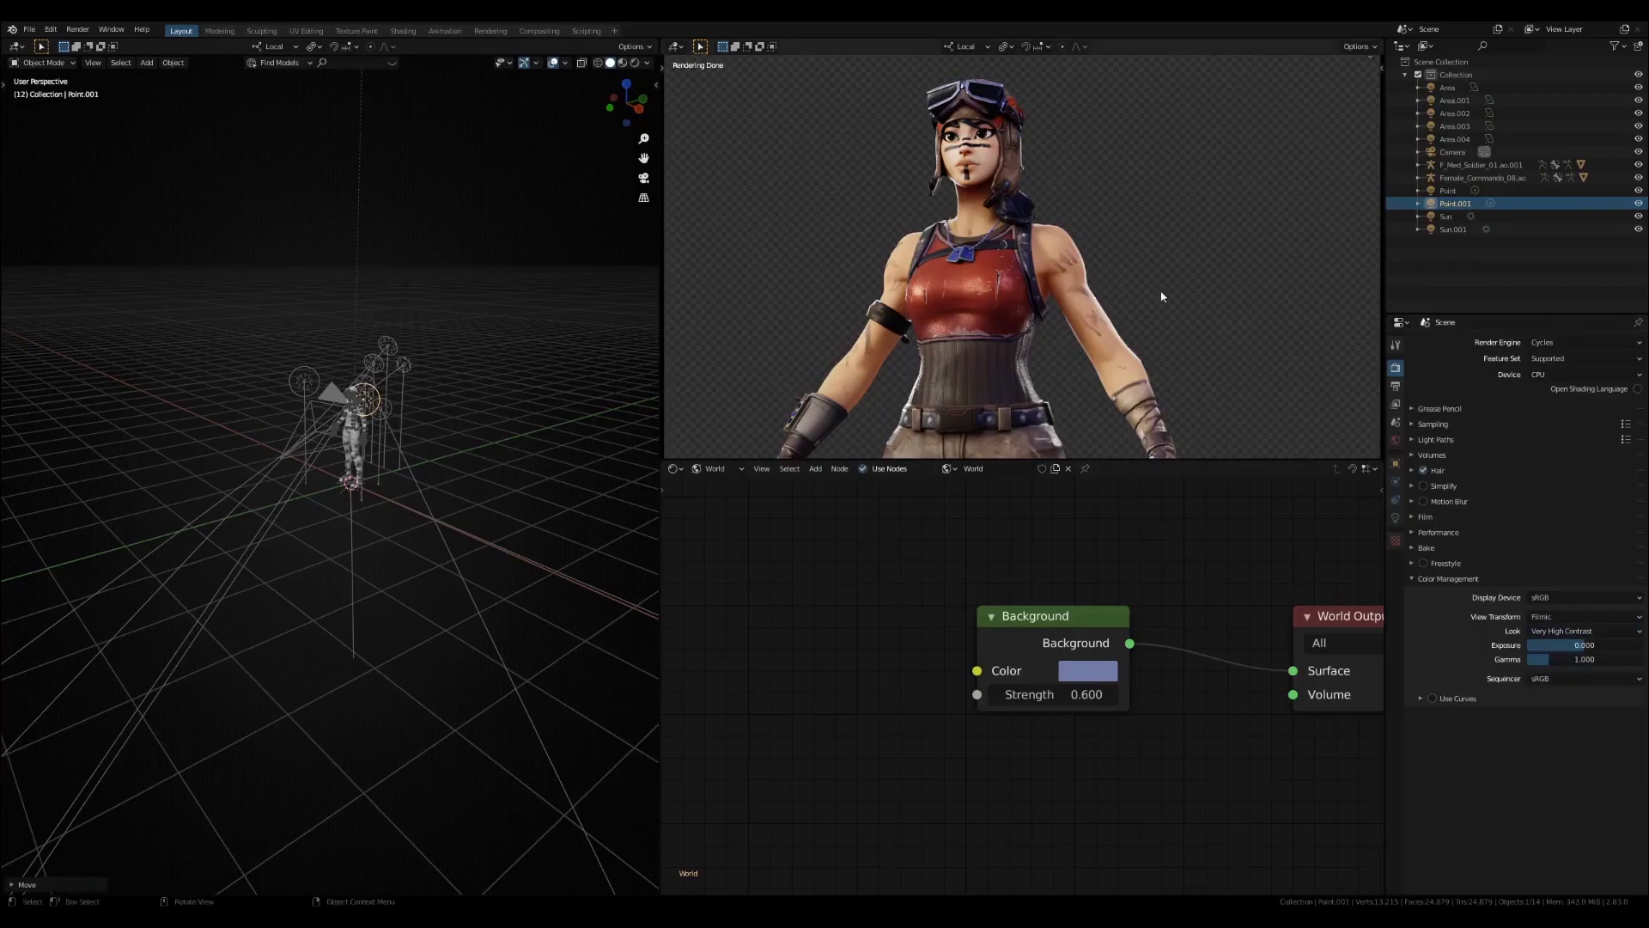
pyautogui.click(1585, 633)
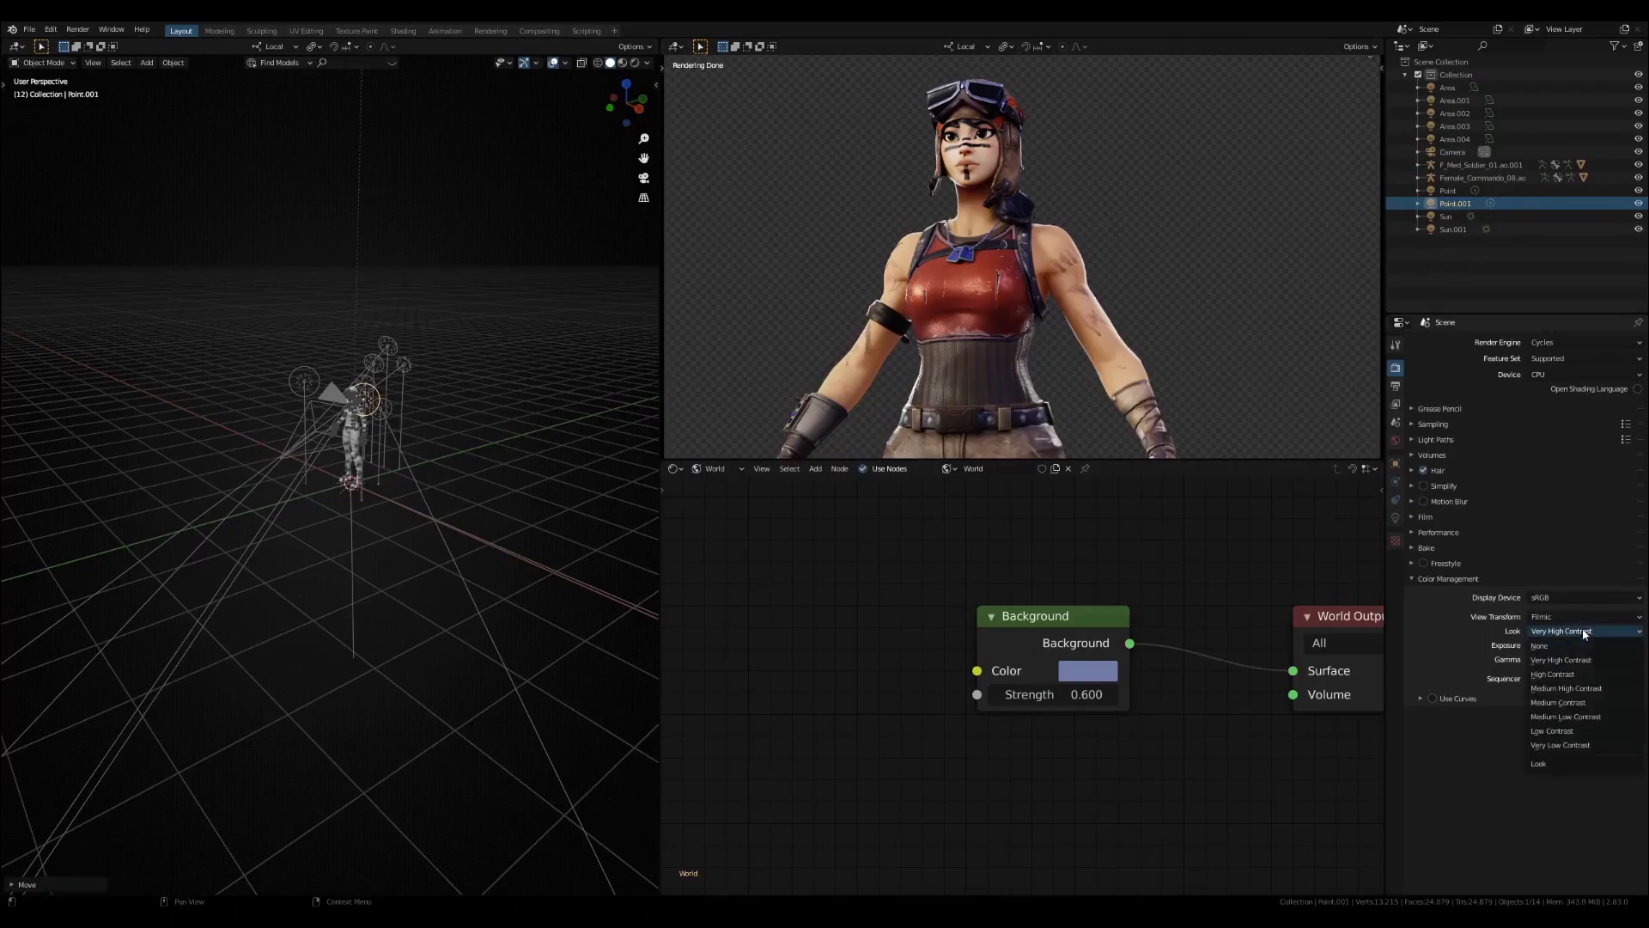
pyautogui.click(1565, 688)
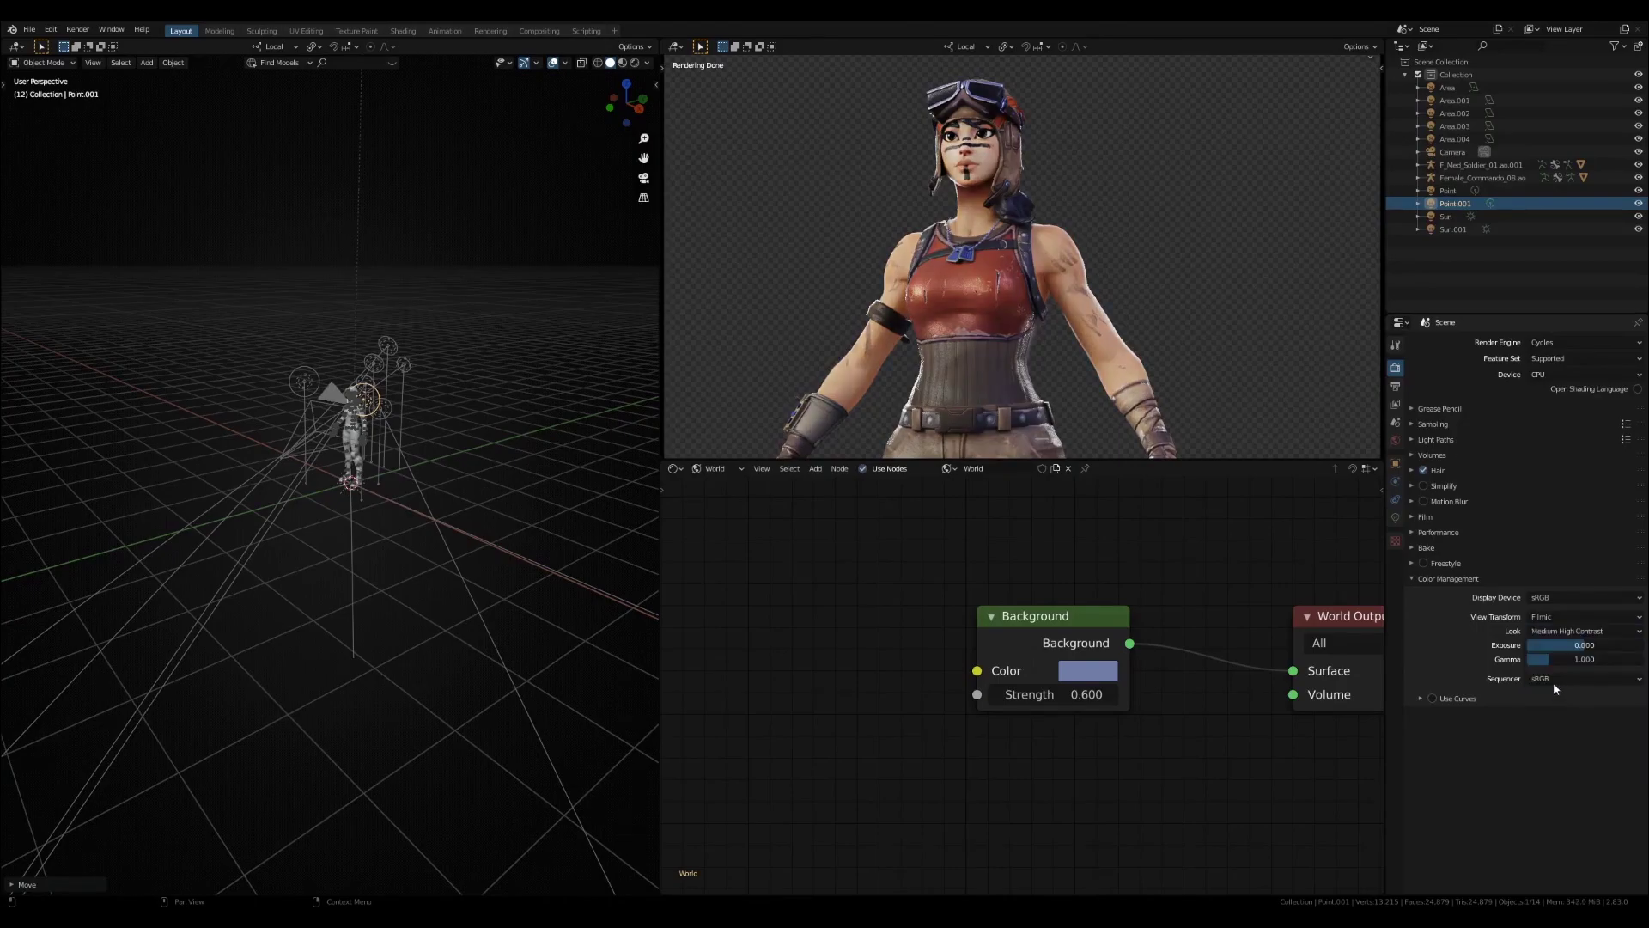
# Experiment with exposure and gamma in color management, leaving exposure at 0 and gamma at 0.891
pyautogui.moveTo(1580, 645)
pyautogui.mouseDown()
pyautogui.moveTo(1551, 659)
pyautogui.moveTo(1585, 645)
pyautogui.mouseUp()
pyautogui.moveTo(1583, 645)
pyautogui.mouseDown()
pyautogui.moveTo(1568, 644)
pyautogui.moveTo(1605, 659)
pyautogui.mouseUp()
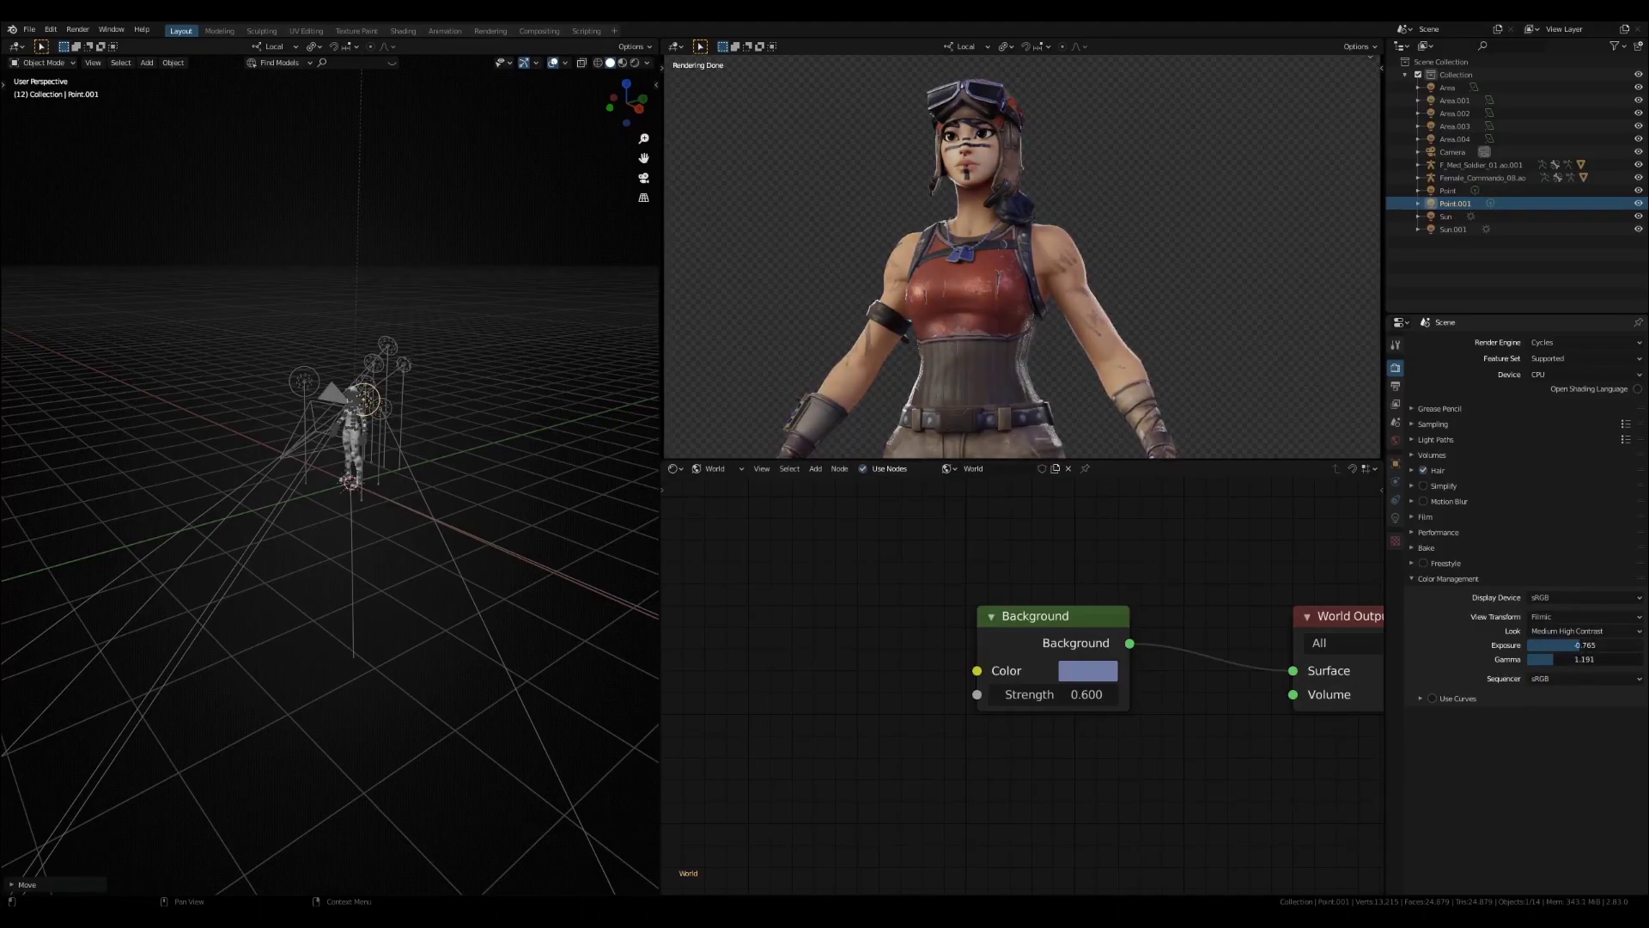
pyautogui.hotkey('ctrl', 'z')
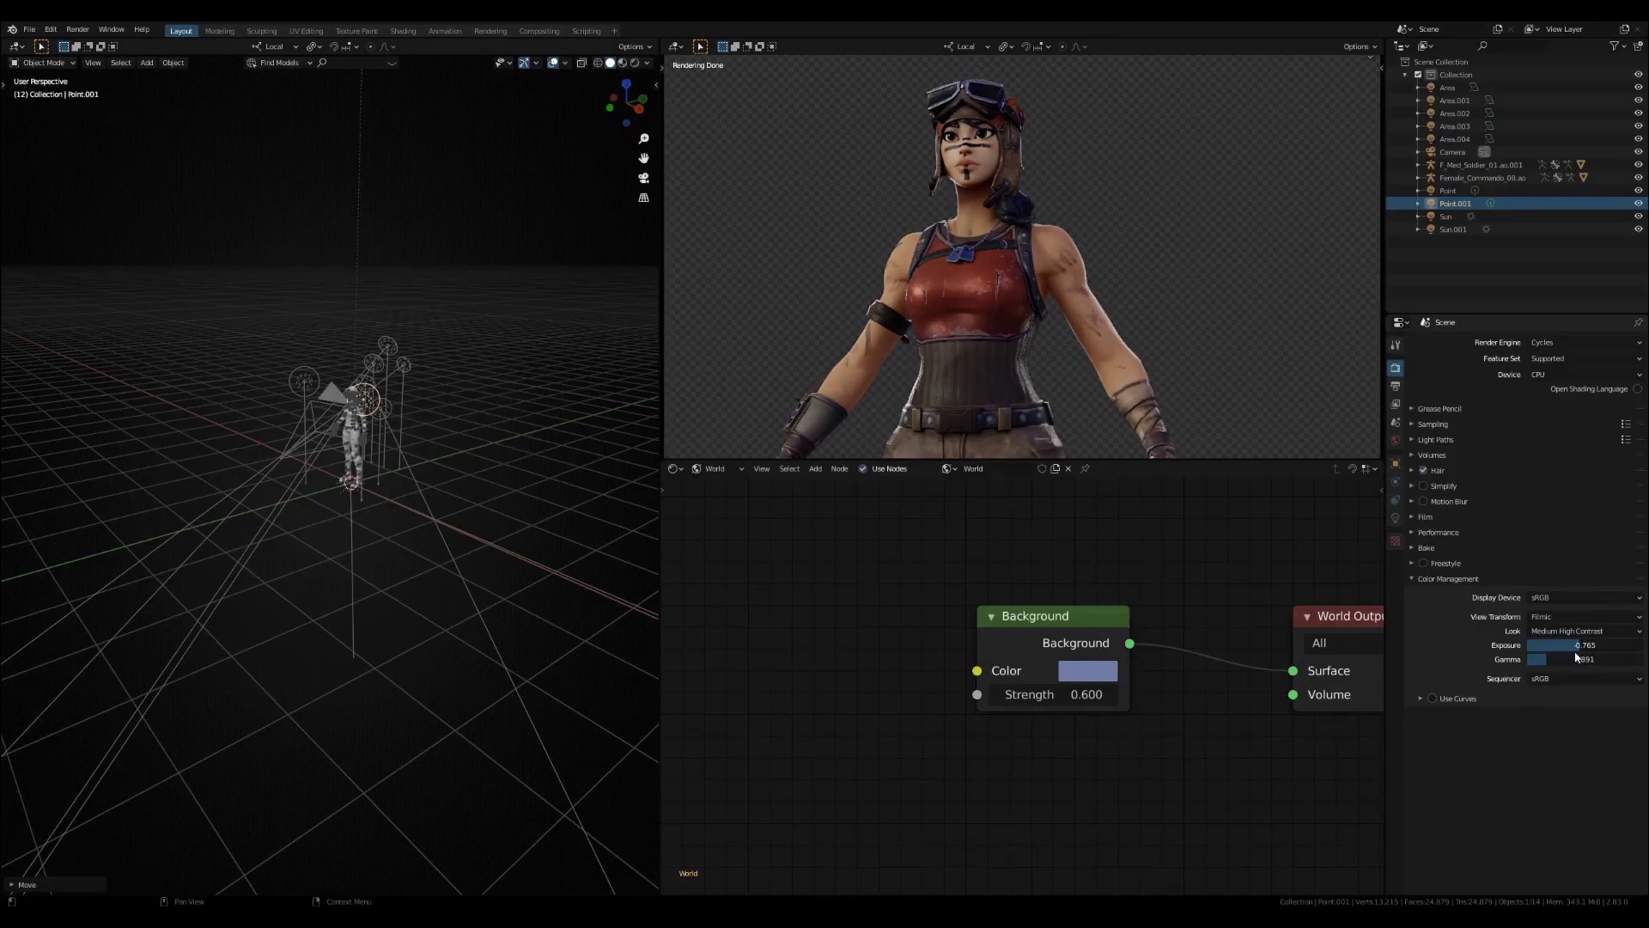
pyautogui.click(1513, 705)
pyautogui.moveTo(1567, 650); pyautogui.dragTo(1584, 642)
pyautogui.hotkey('ctrl', 'z')
# Enable Use Curves in the color management settings
pyautogui.click(1462, 700)
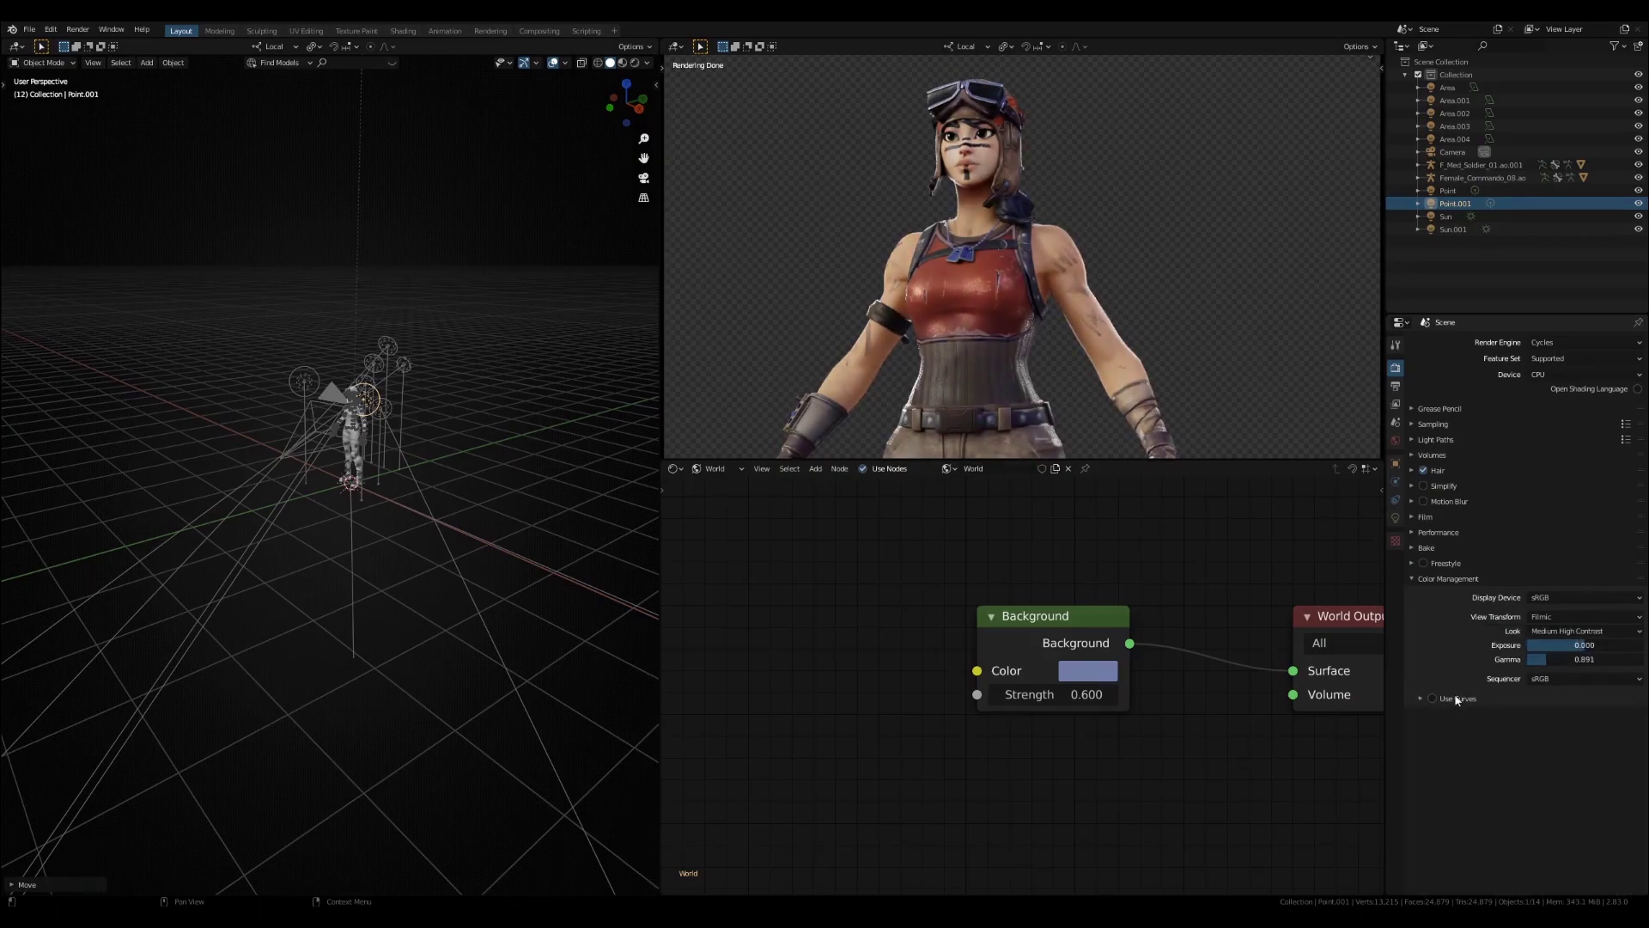
pyautogui.click(1457, 703)
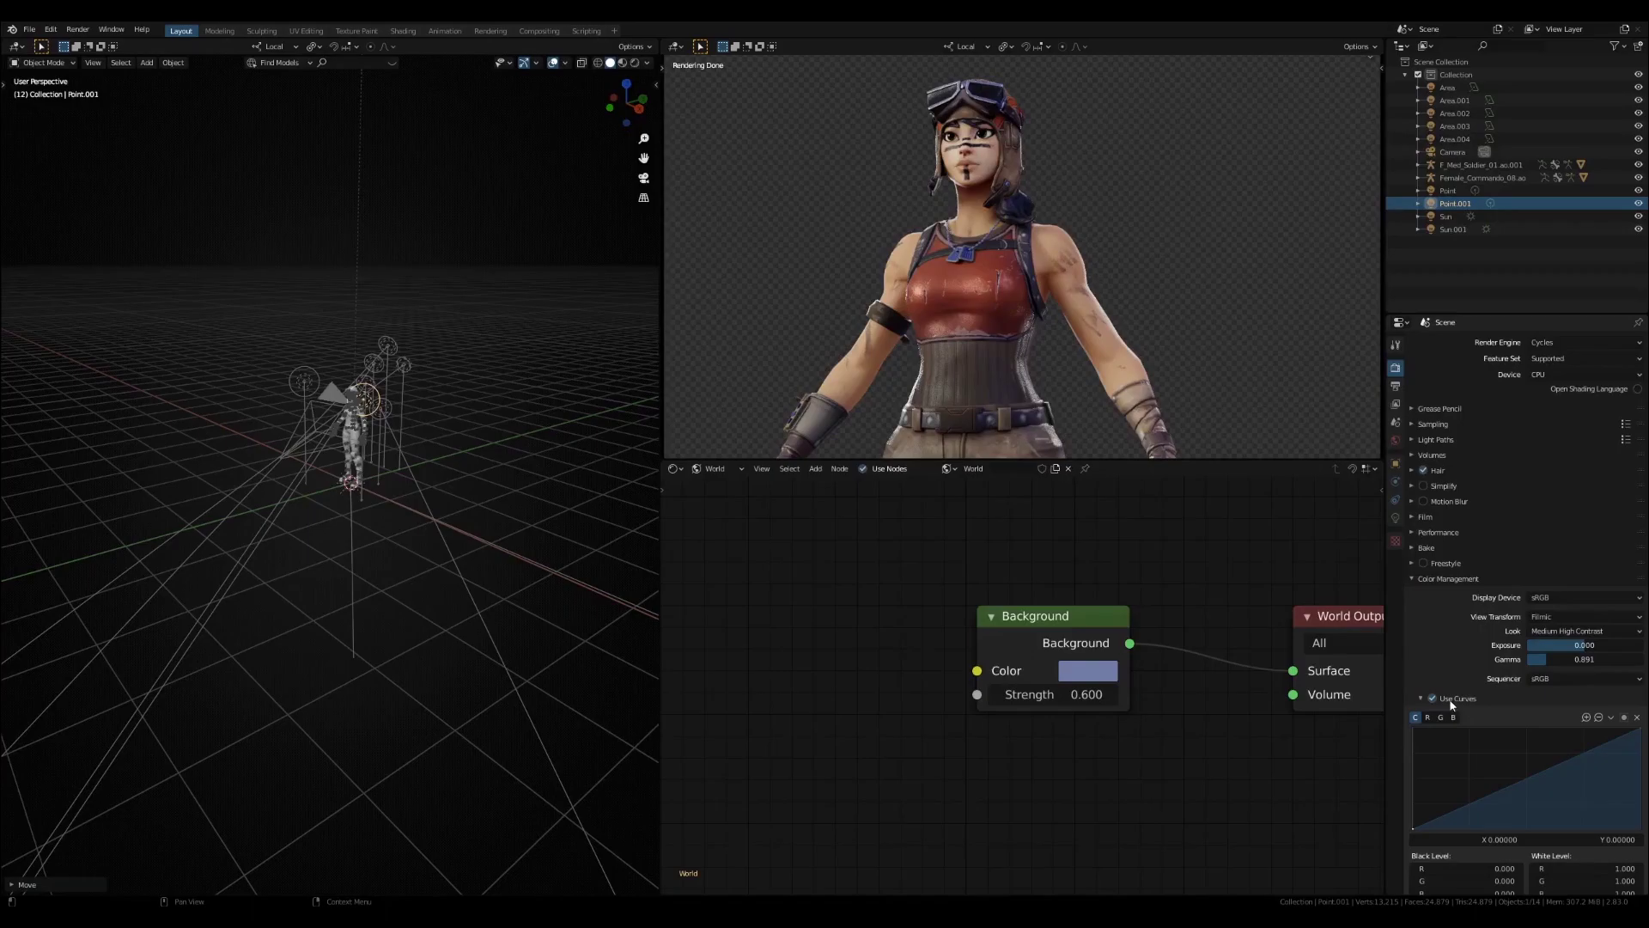
# Try raising the lowest point of the color management curve, and bring it back to zero
pyautogui.scroll(-1, 1436, 694)
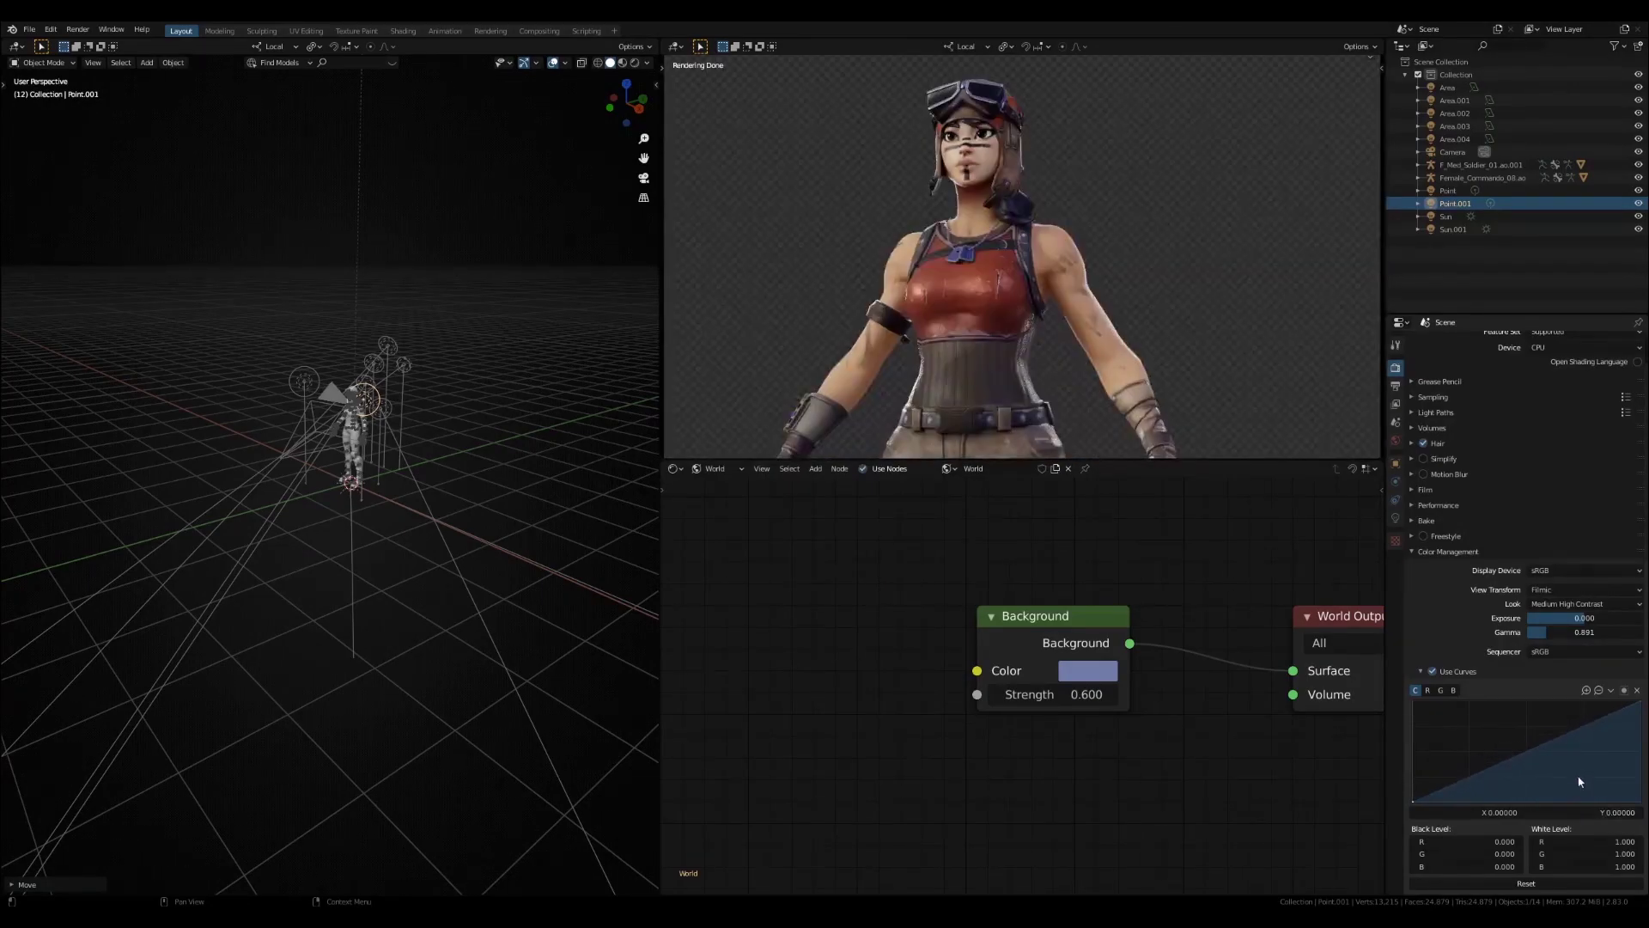
pyautogui.moveTo(1429, 792); pyautogui.dragTo(1413, 789)
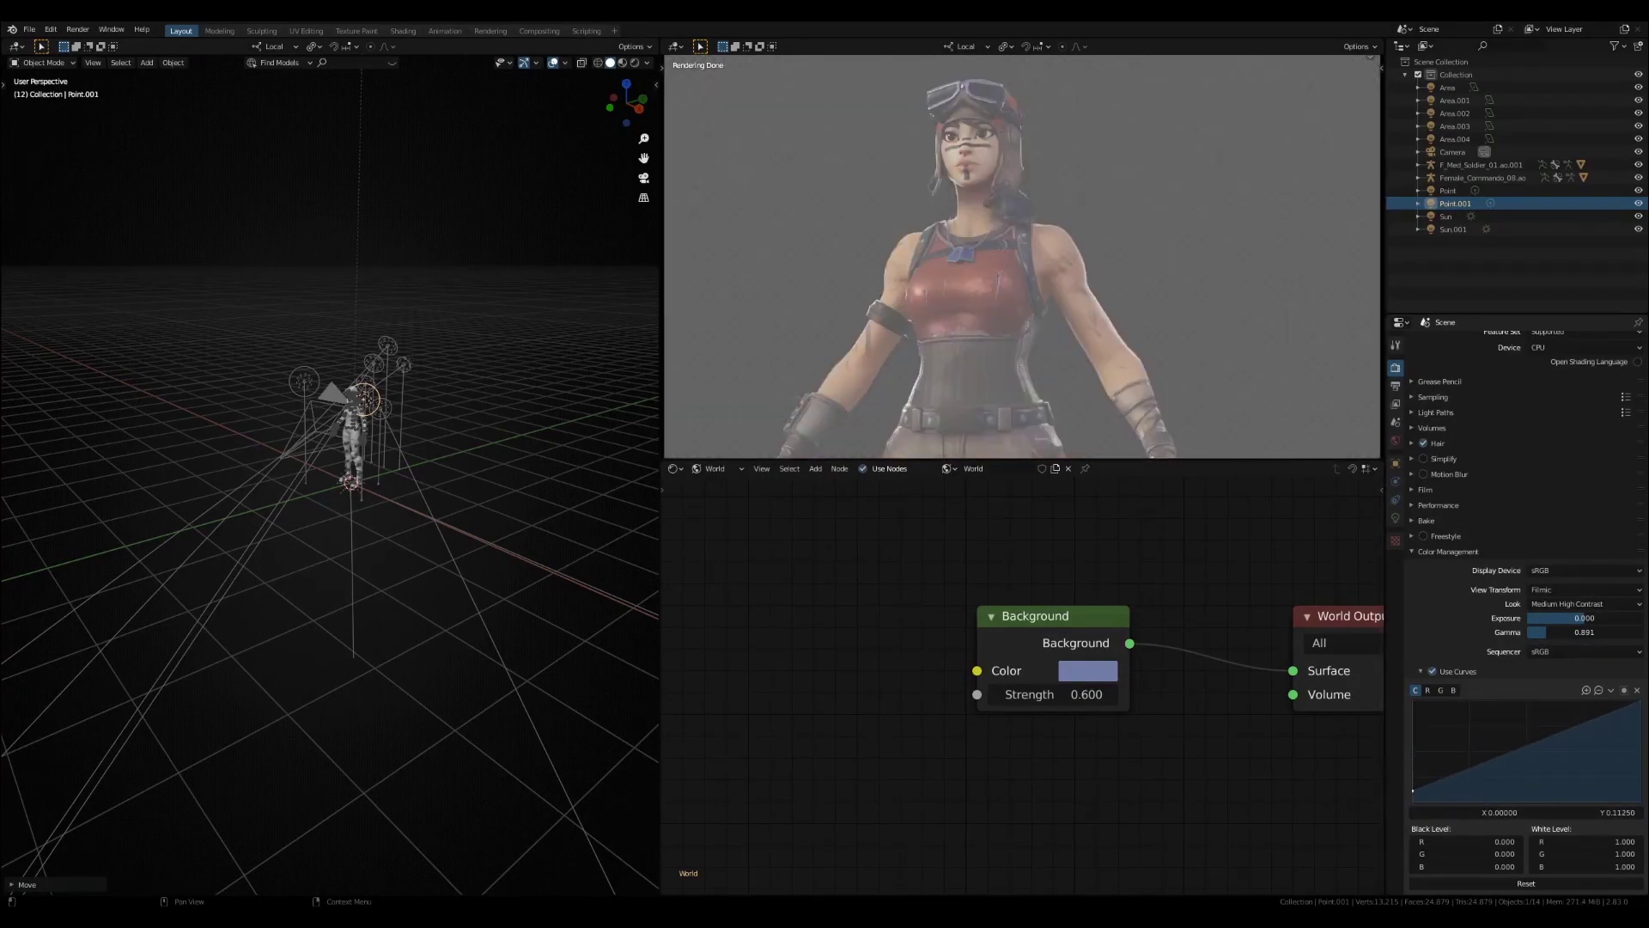
pyautogui.moveTo(1412, 790); pyautogui.dragTo(1420, 810)
# Set the X position of the curve's lowest point to 0.005
pyautogui.click(1426, 808)
pyautogui.press('BackSpace')
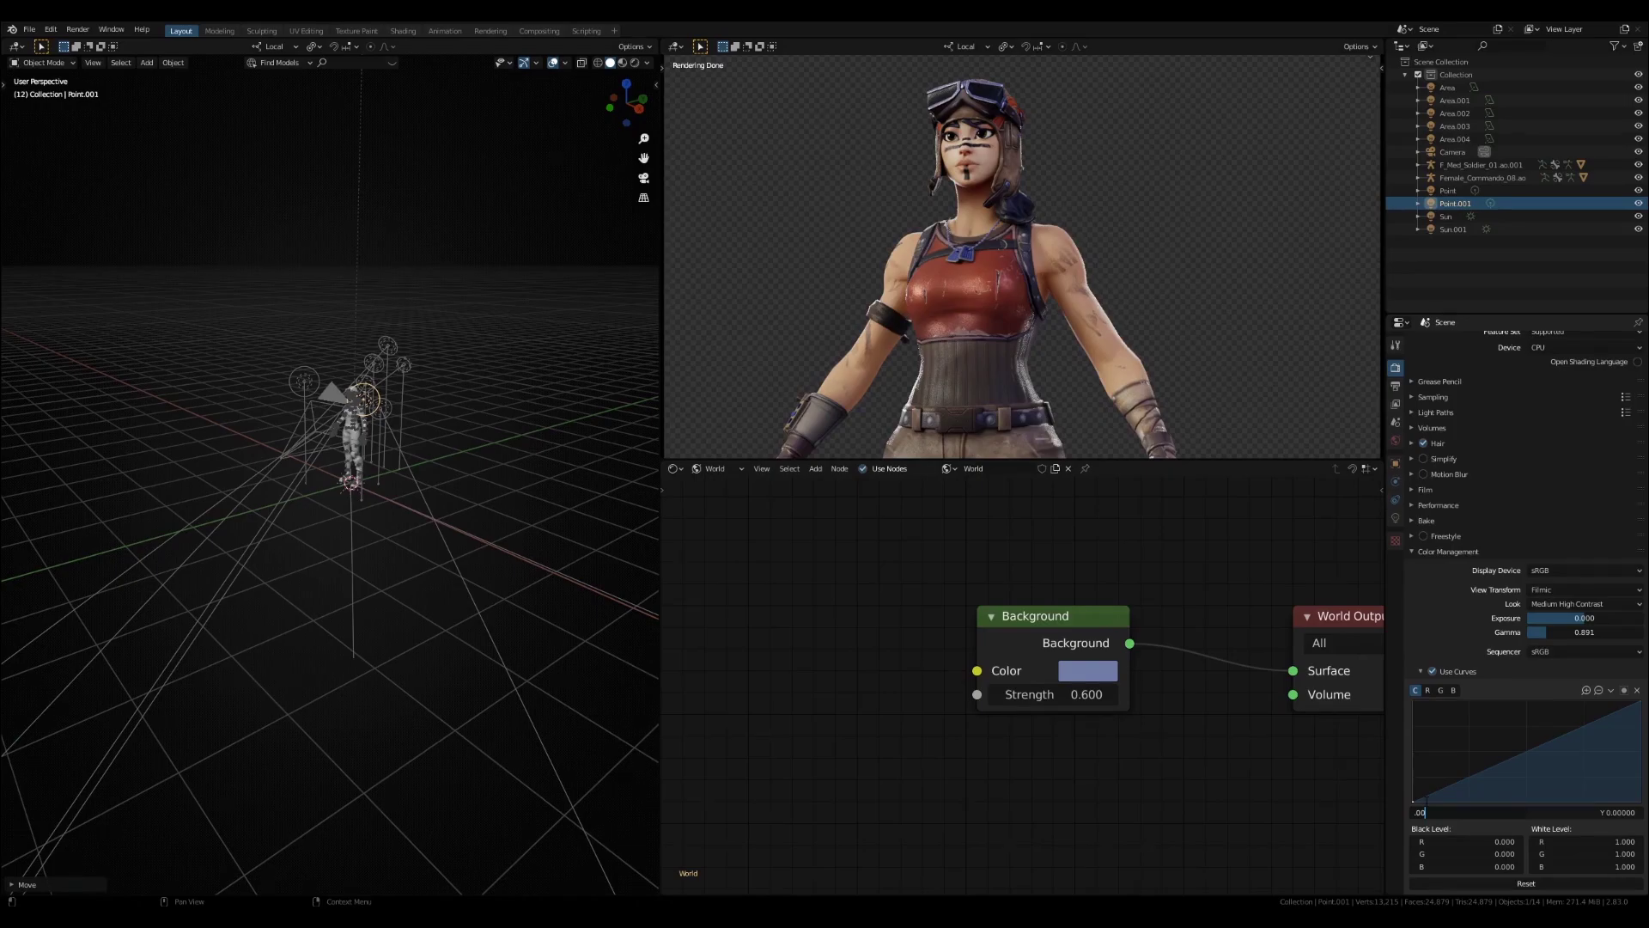
pyautogui.write('.003')
pyautogui.press('Return')
pyautogui.click(1464, 811)
pyautogui.write('1')
pyautogui.press('Return')
pyautogui.click(1460, 810)
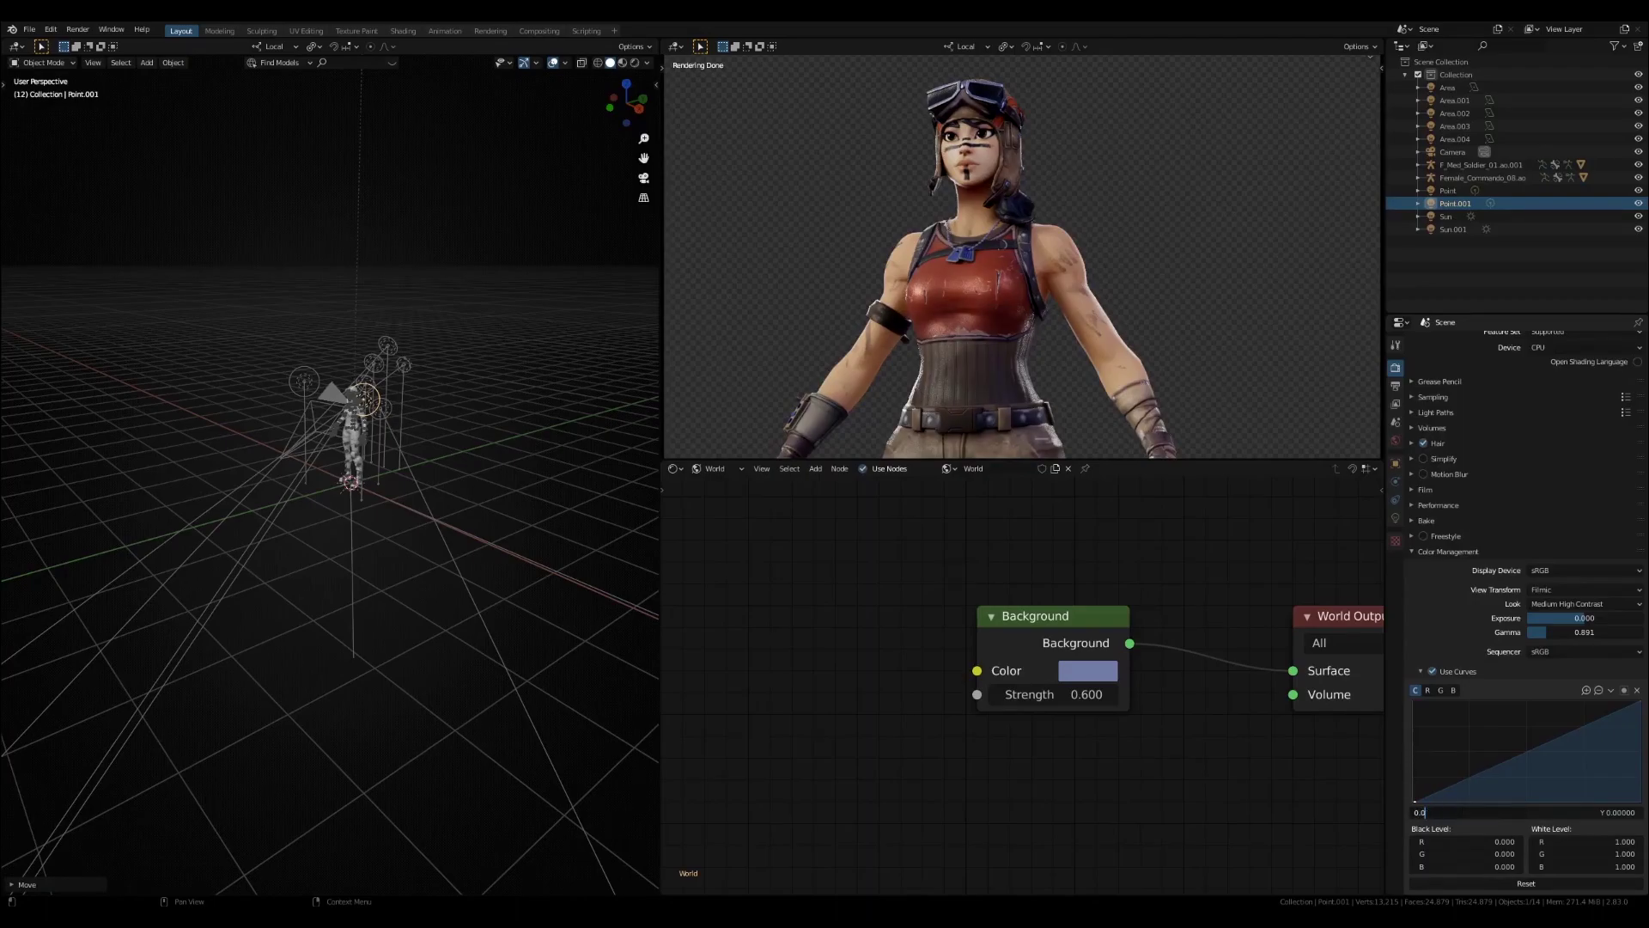
pyautogui.press('Return')
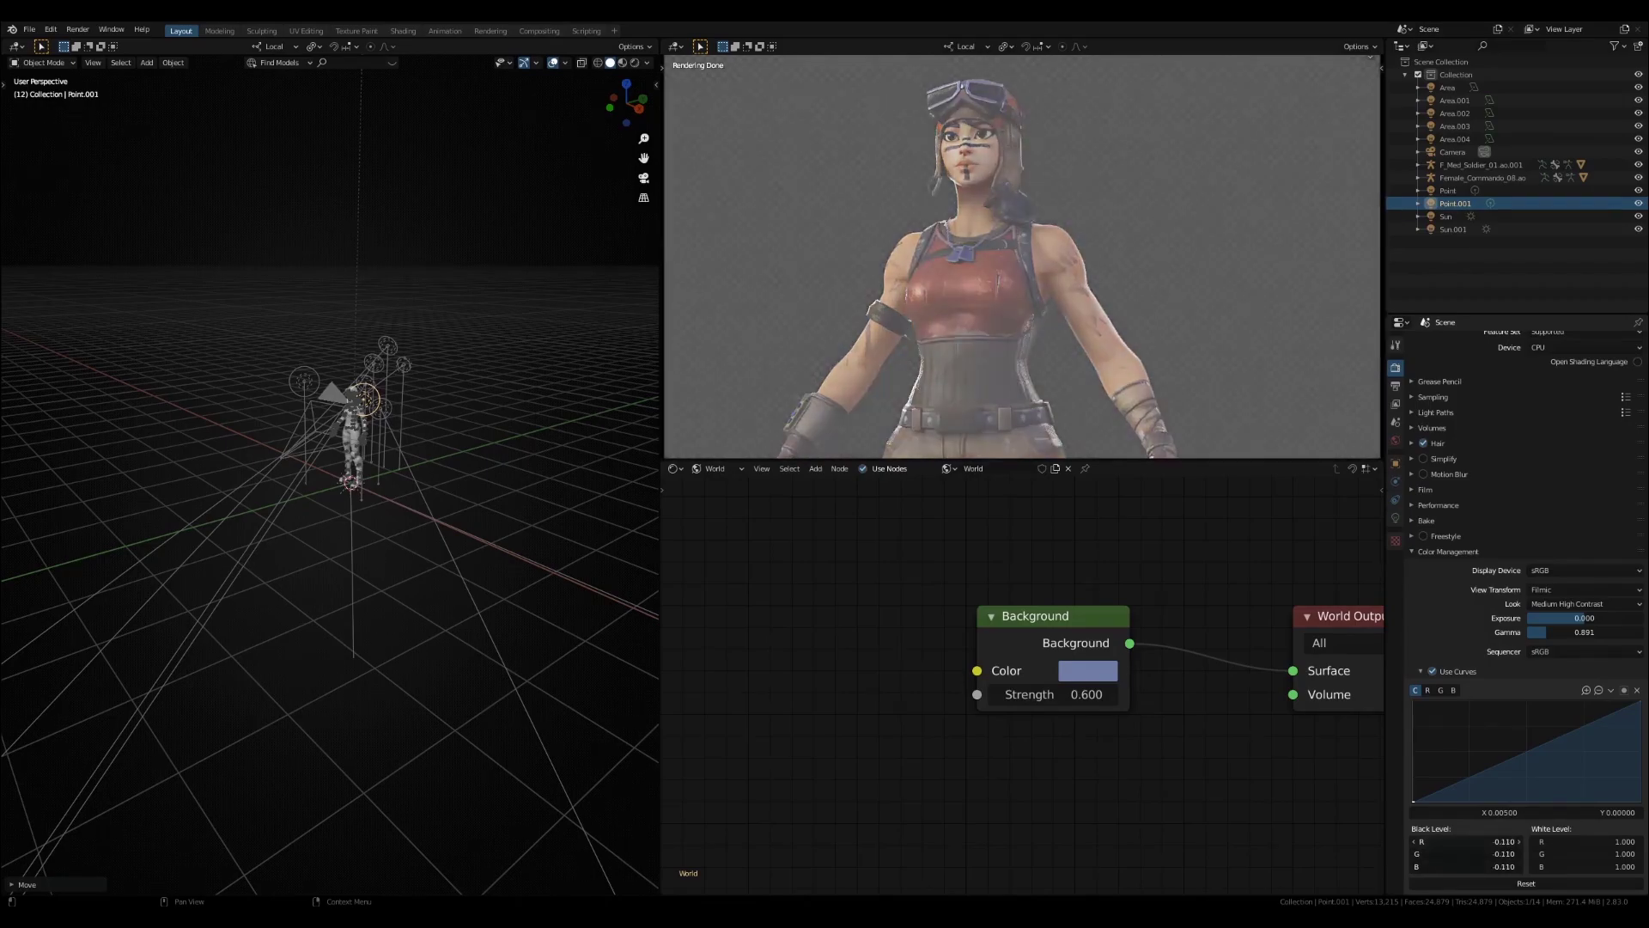
# Try different RGB levels for the curves, ending with a black level of 0.010 and a white level of 0.730
pyautogui.click(1519, 842)
pyautogui.moveTo(1471, 840)
pyautogui.mouseDown()
pyautogui.moveTo(1504, 840)
pyautogui.moveTo(1452, 840)
pyautogui.moveTo(1507, 840)
pyautogui.moveTo(1465, 840)
pyautogui.moveTo(1495, 853)
pyautogui.moveTo(1471, 853)
pyautogui.mouseUp()
pyautogui.moveTo(1603, 851)
pyautogui.mouseDown()
pyautogui.moveTo(1546, 851)
pyautogui.moveTo(1603, 851)
pyautogui.mouseUp()
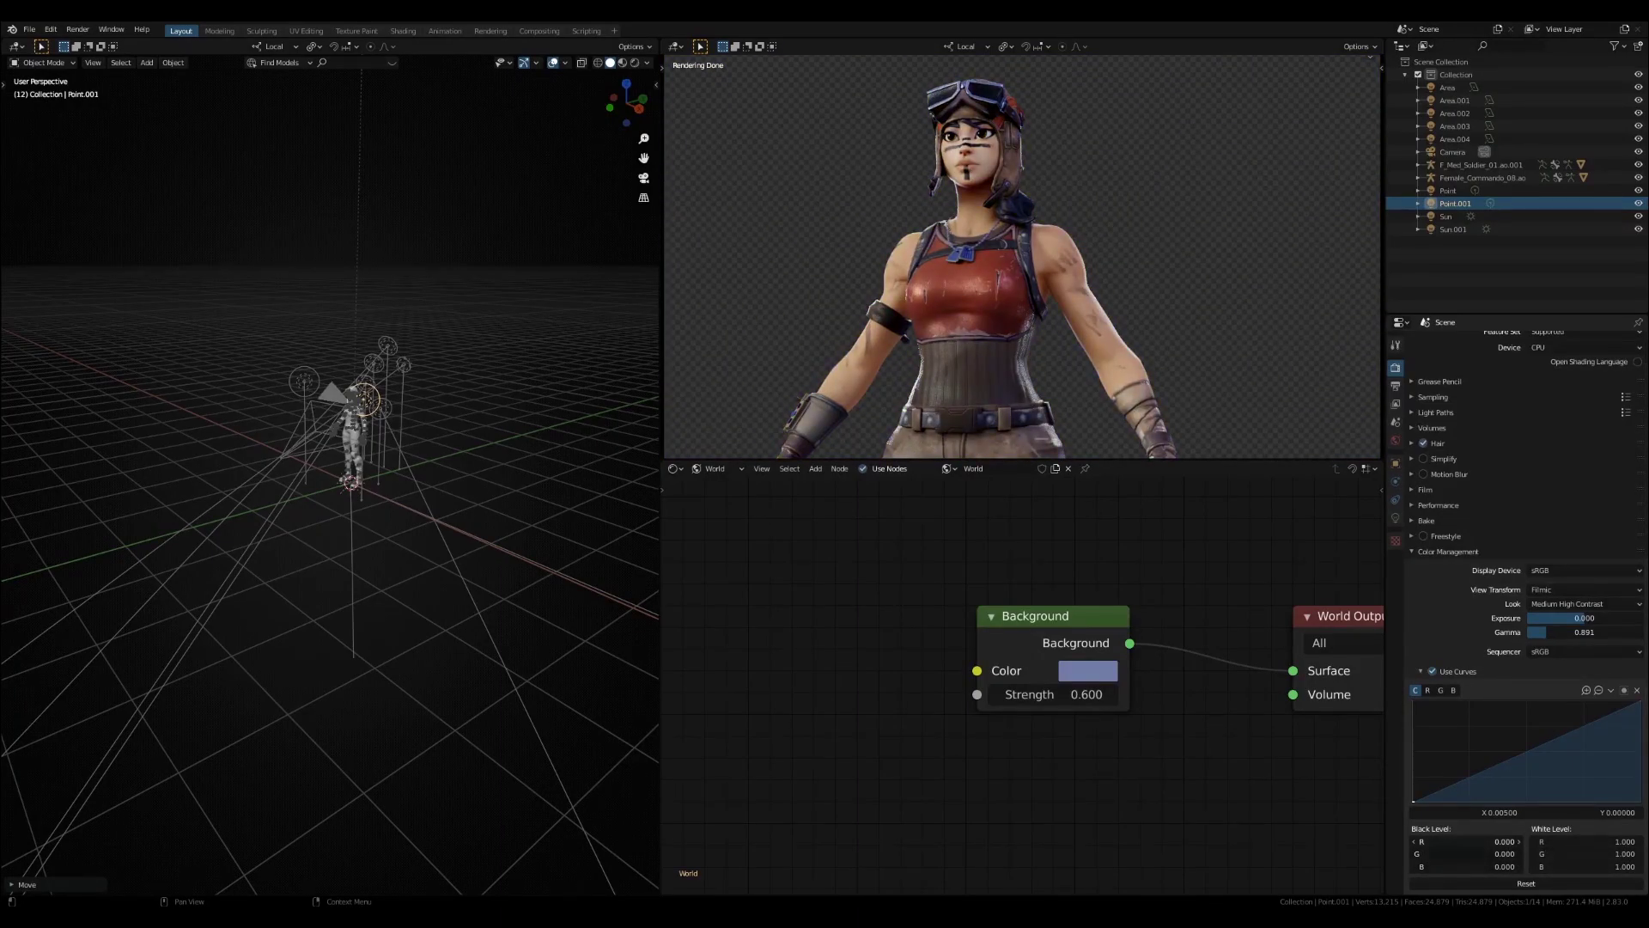
pyautogui.moveTo(1478, 843)
pyautogui.mouseDown()
pyautogui.moveTo(1510, 843)
pyautogui.moveTo(1460, 842)
pyautogui.moveTo(1486, 842)
pyautogui.mouseUp()
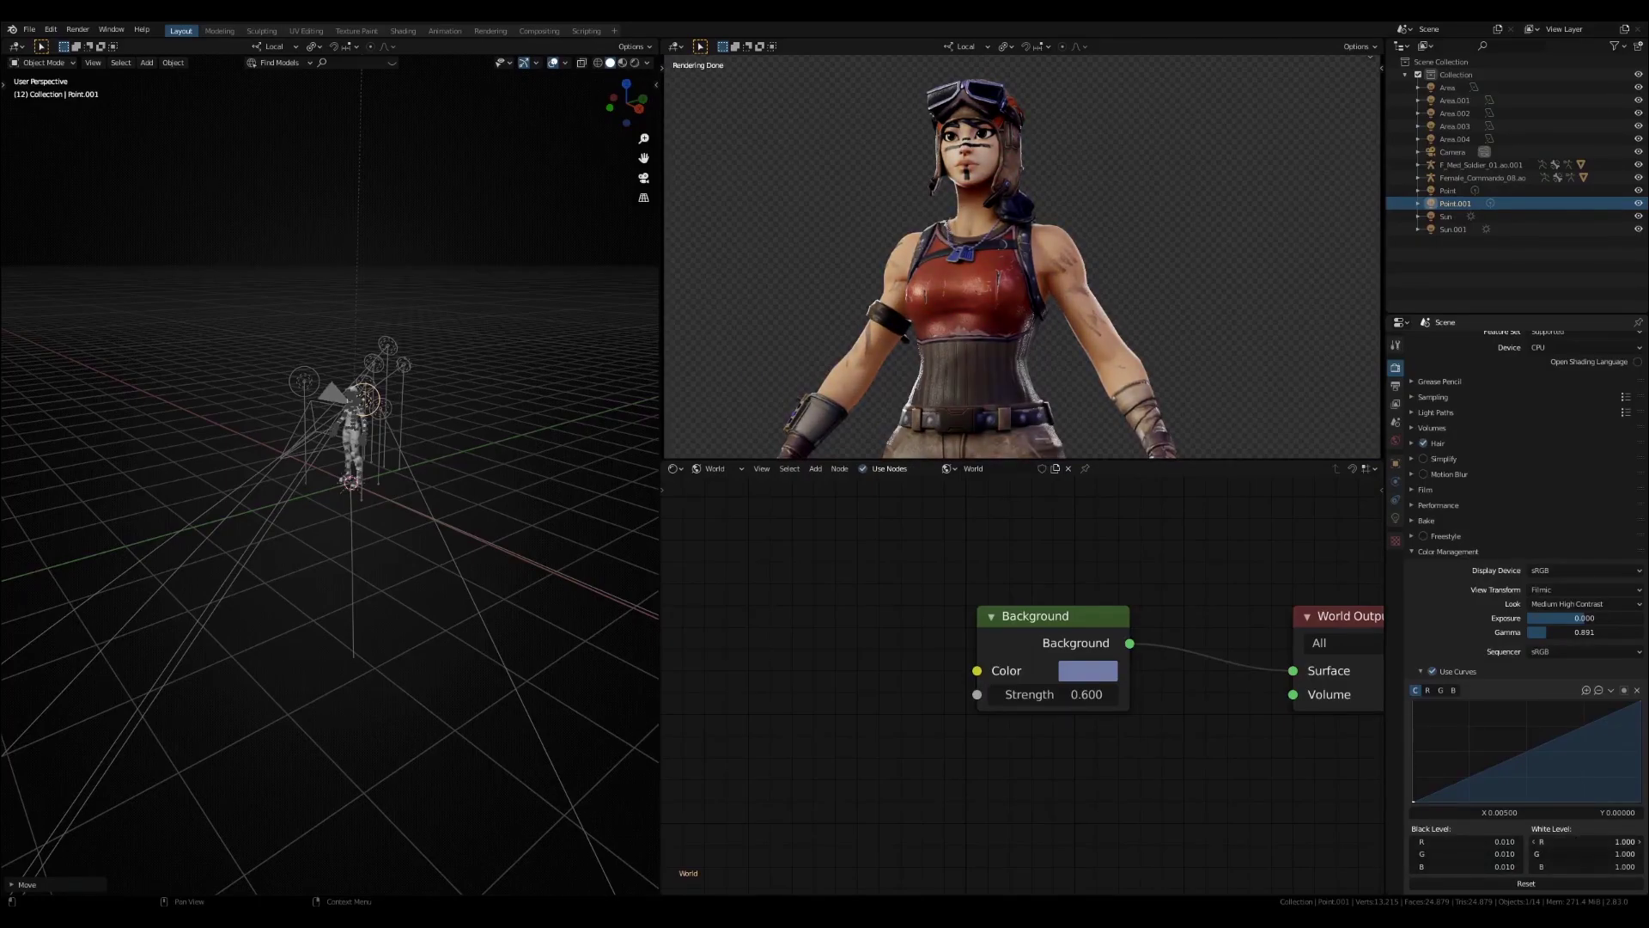
pyautogui.moveTo(1583, 841)
pyautogui.mouseDown()
pyautogui.moveTo(1605, 863)
pyautogui.moveTo(1559, 841)
pyautogui.mouseUp()
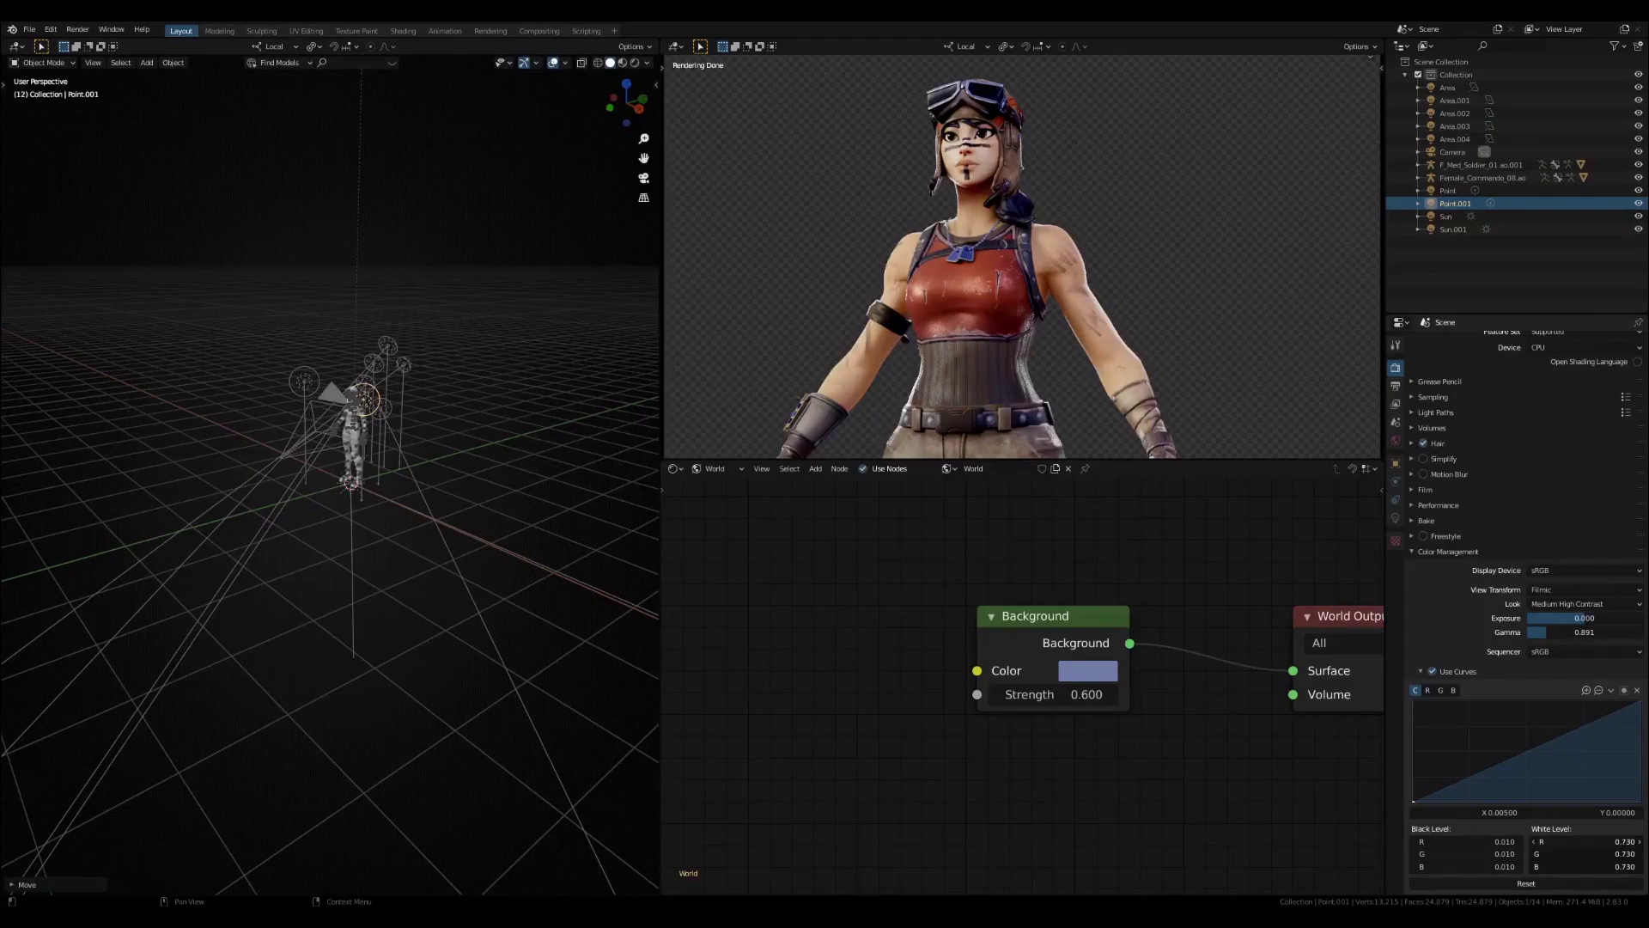
# Set the curves' black level to 0.005 and white level to 0.770 for the R, G and B channels
pyautogui.click(1474, 840)
pyautogui.press('Right')
pyautogui.hotkey('ctrl', 'a')
pyautogui.hotkey('ctrl', 'c')
pyautogui.press('Return')
pyautogui.hotkey('ctrl', 'v')
pyautogui.hotkey('ctrl', 'v')
pyautogui.scroll(-2, 988, 515)
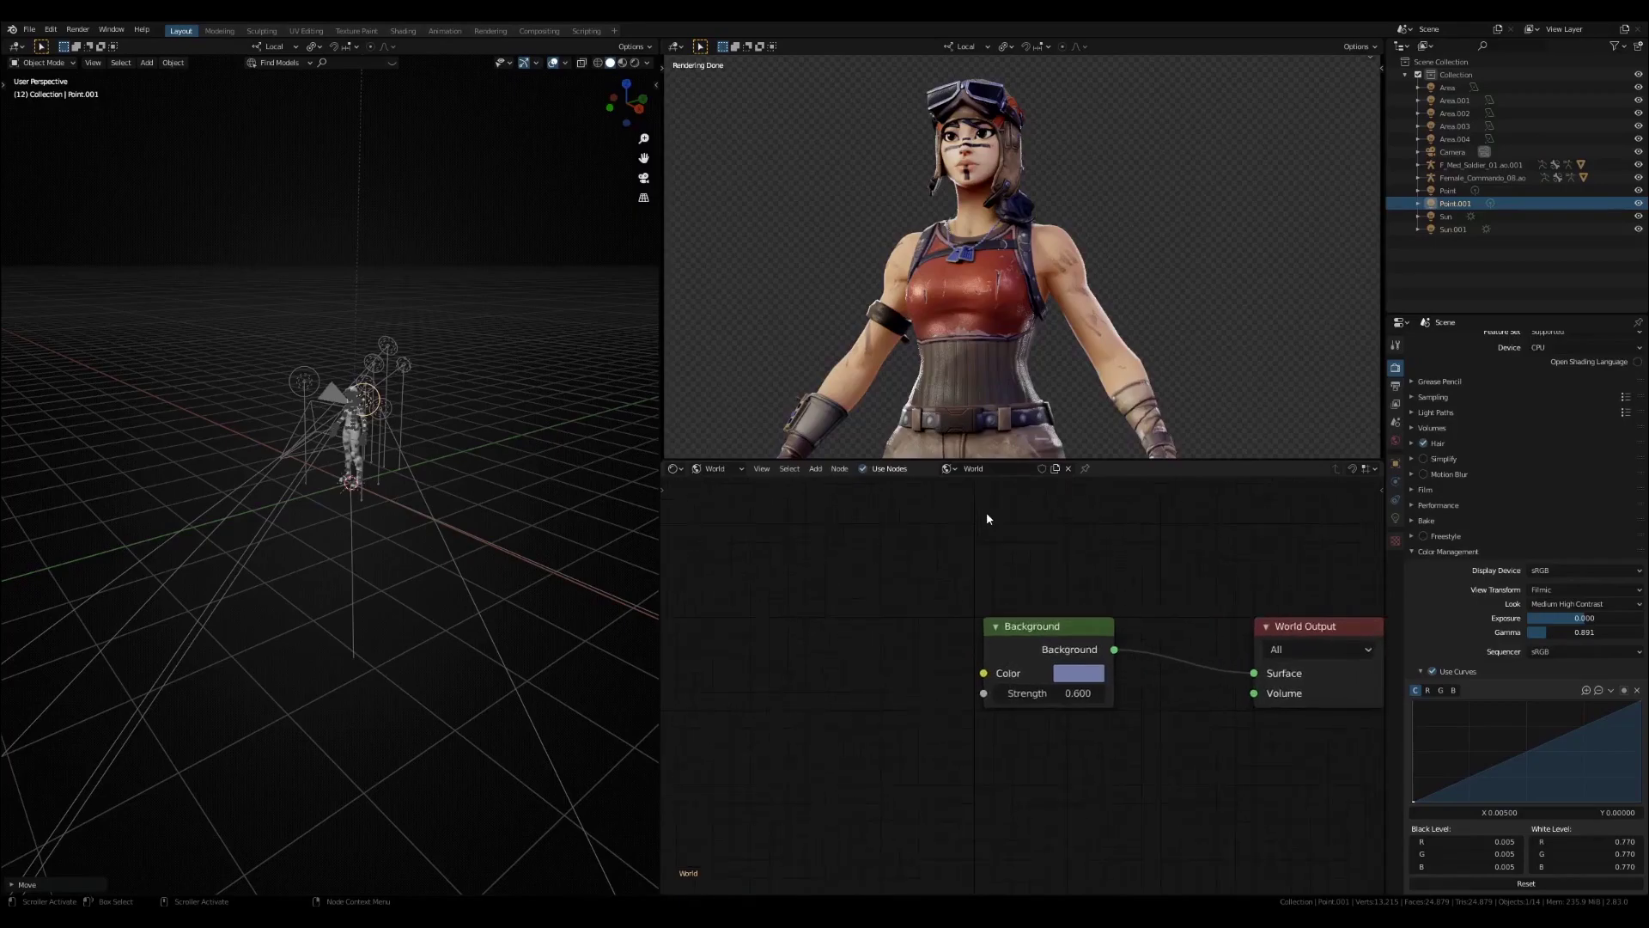
# Review the scene settings, the world's Ambient Occlusion options and the color management sequencer choices
pyautogui.click(1452, 554)
pyautogui.click(1449, 578)
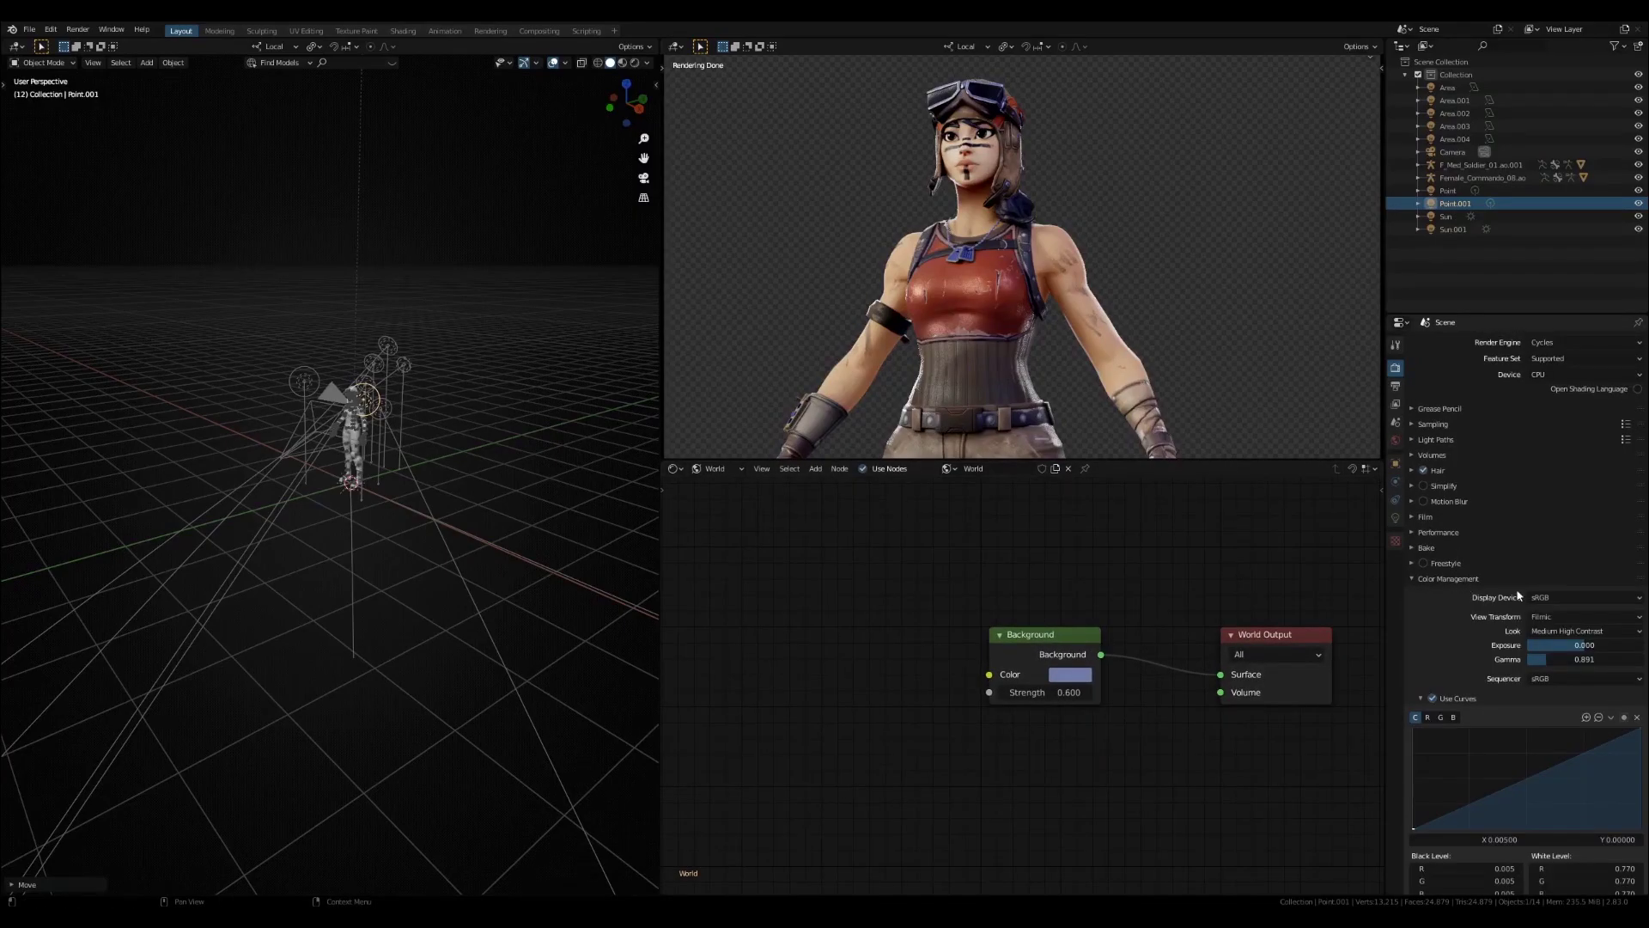
pyautogui.click(1396, 406)
pyautogui.click(1396, 421)
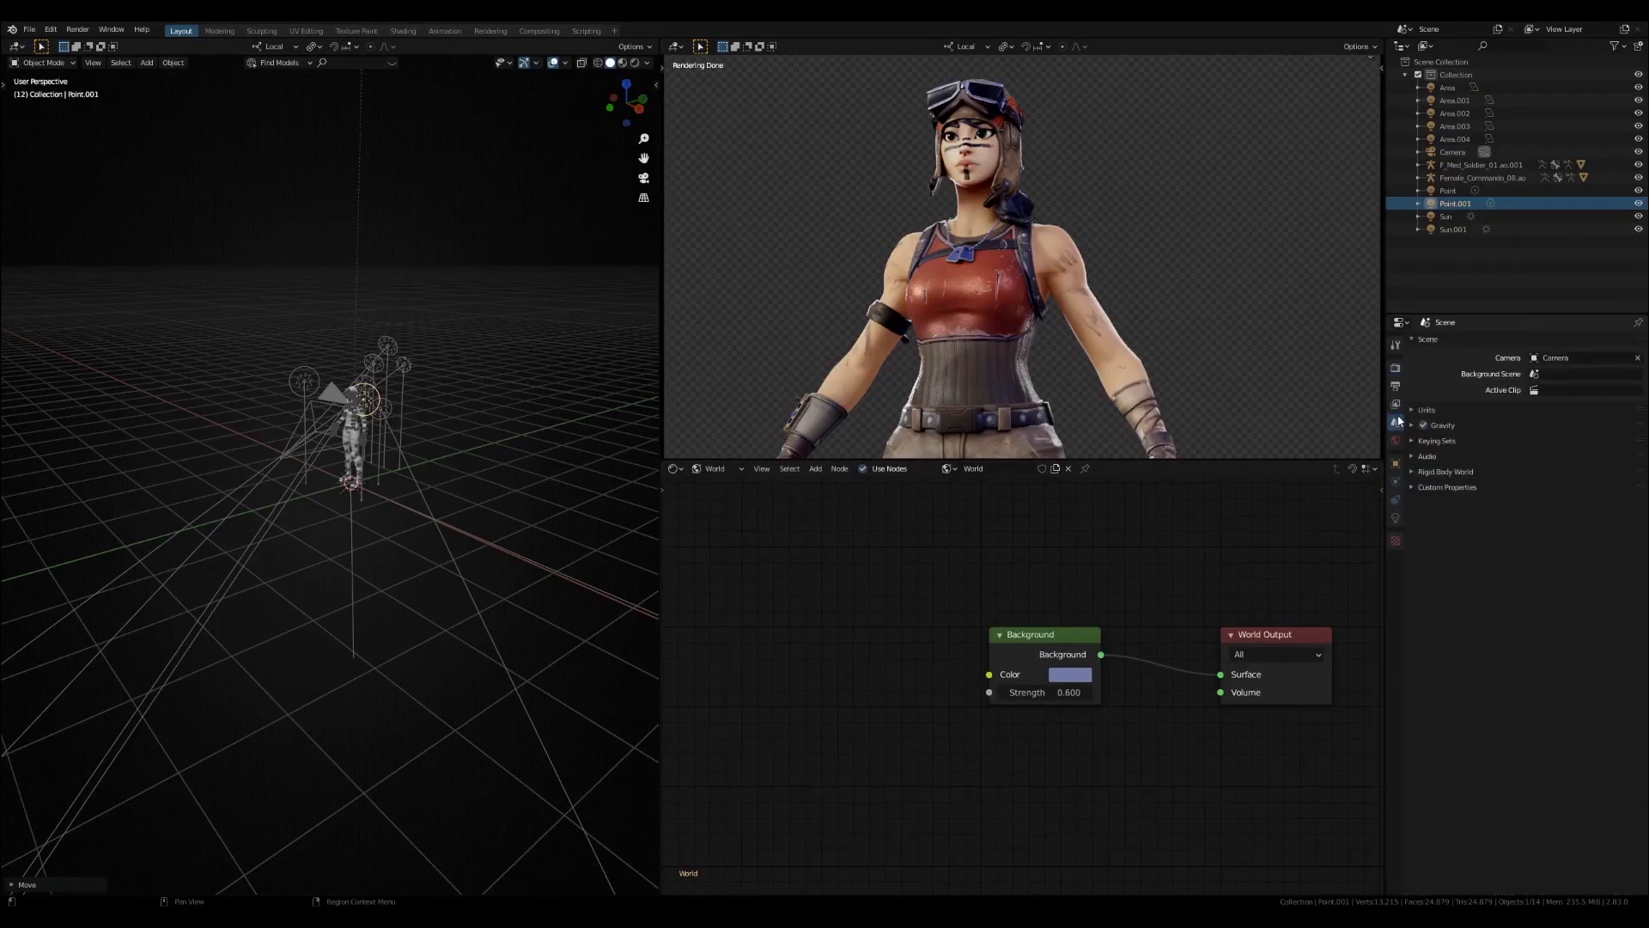
pyautogui.click(1395, 439)
pyautogui.click(1477, 470)
pyautogui.moveTo(1584, 493)
pyautogui.mouseDown()
pyautogui.moveTo(1568, 493)
pyautogui.moveTo(1585, 493)
pyautogui.mouseUp()
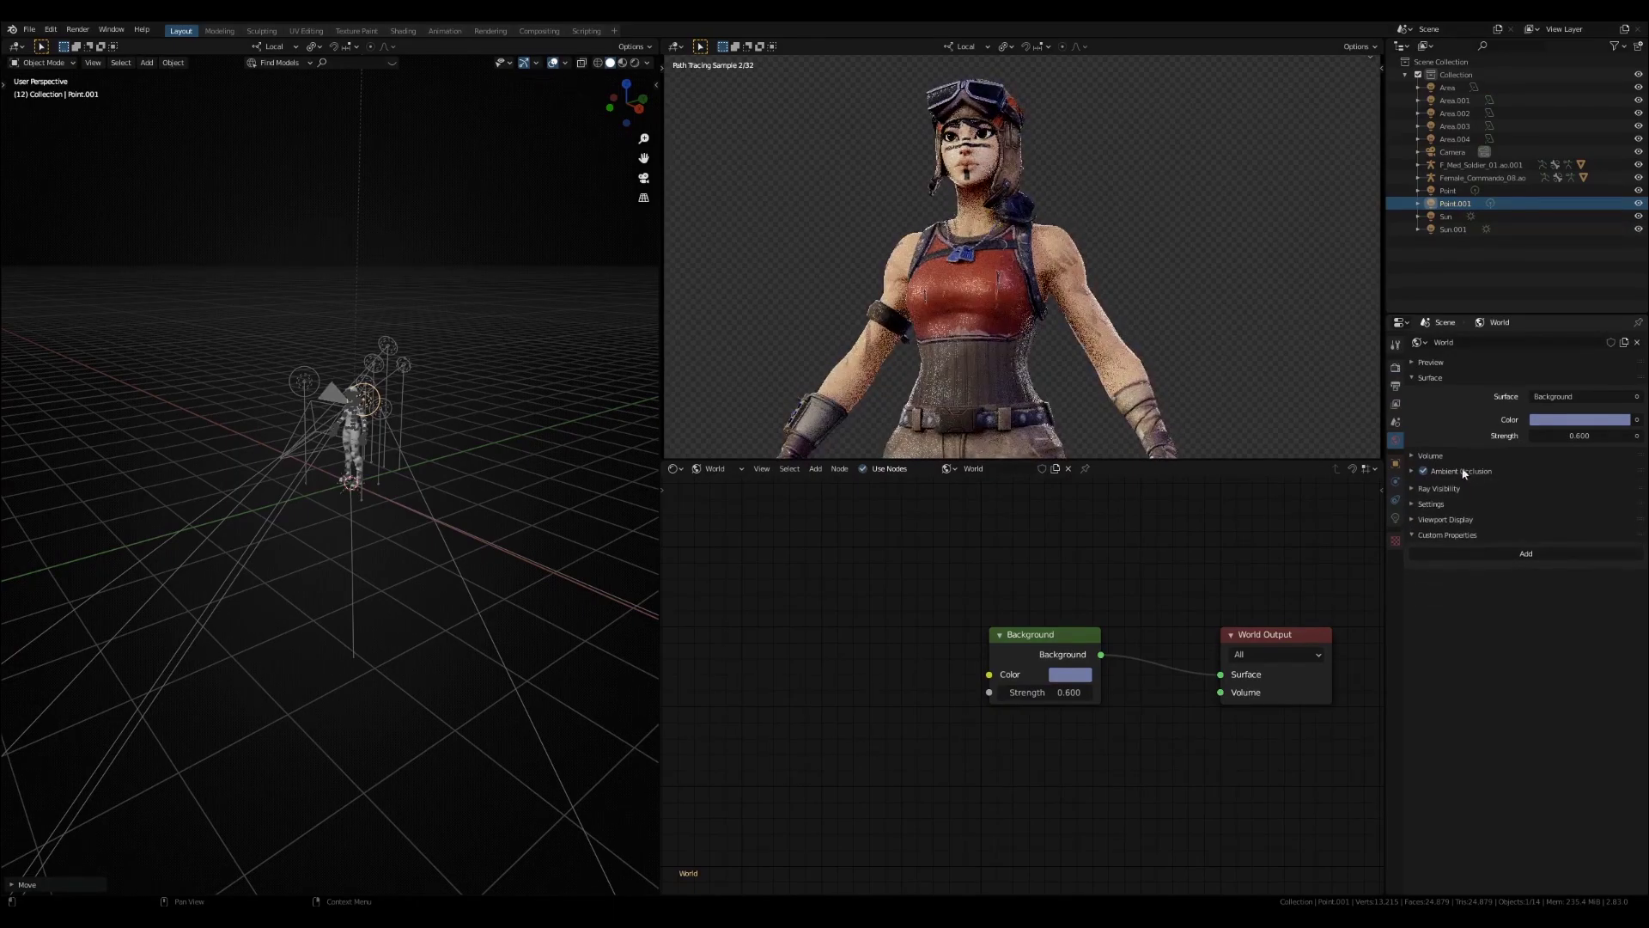
pyautogui.click(1396, 368)
pyautogui.scroll(-1, 1546, 558)
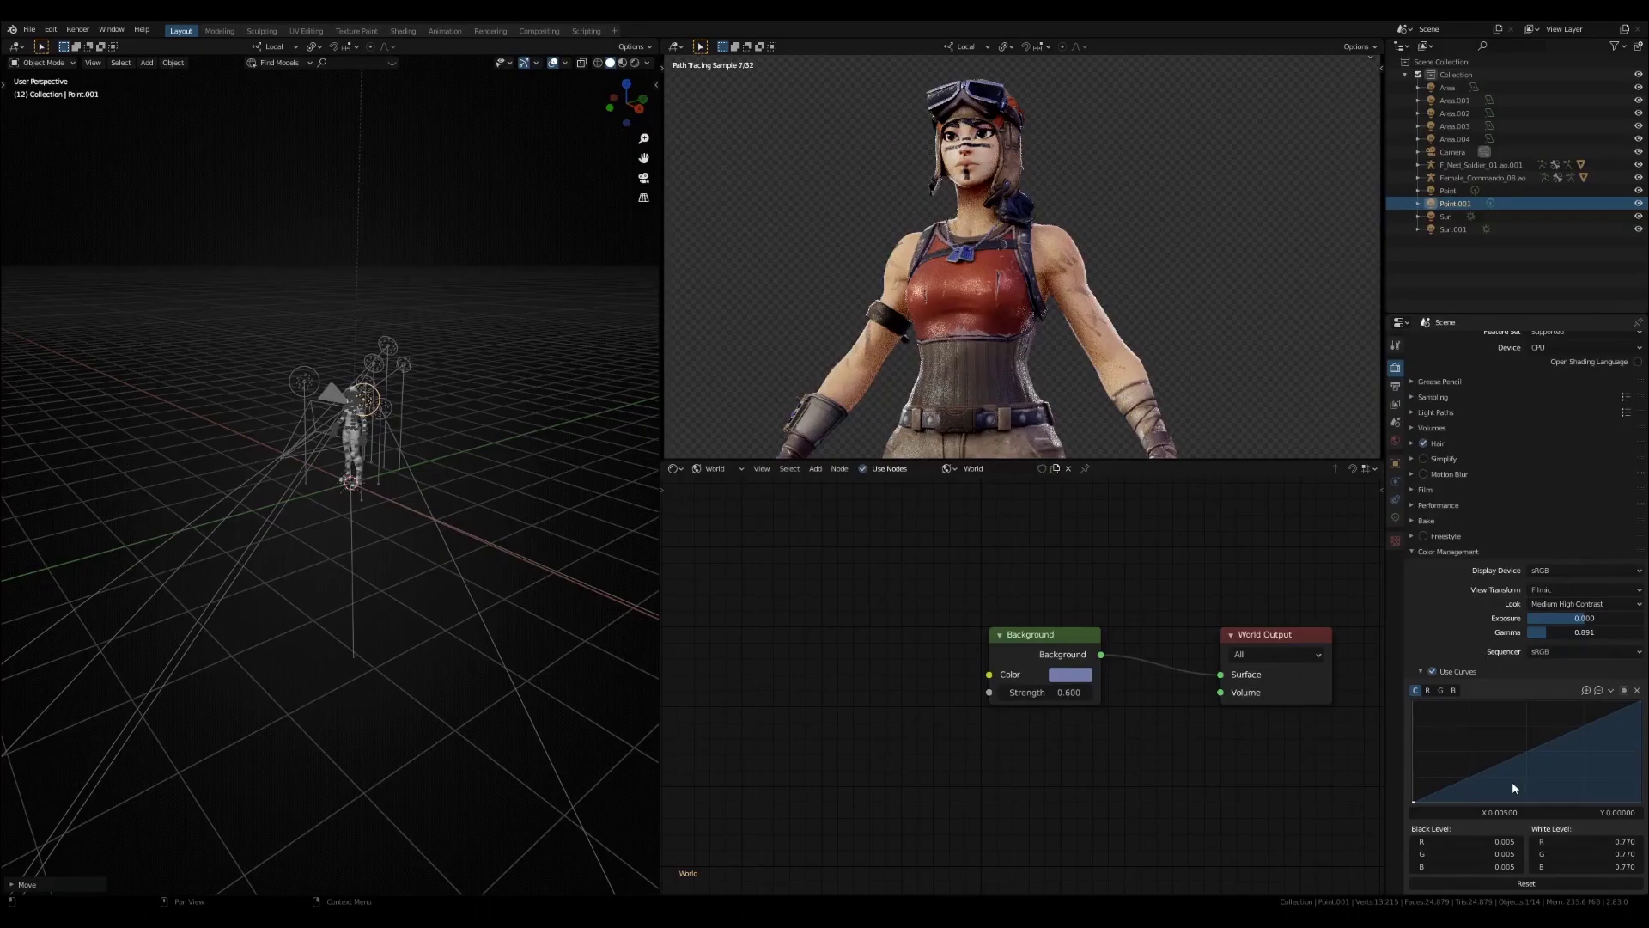
pyautogui.click(1556, 652)
pyautogui.click(1556, 653)
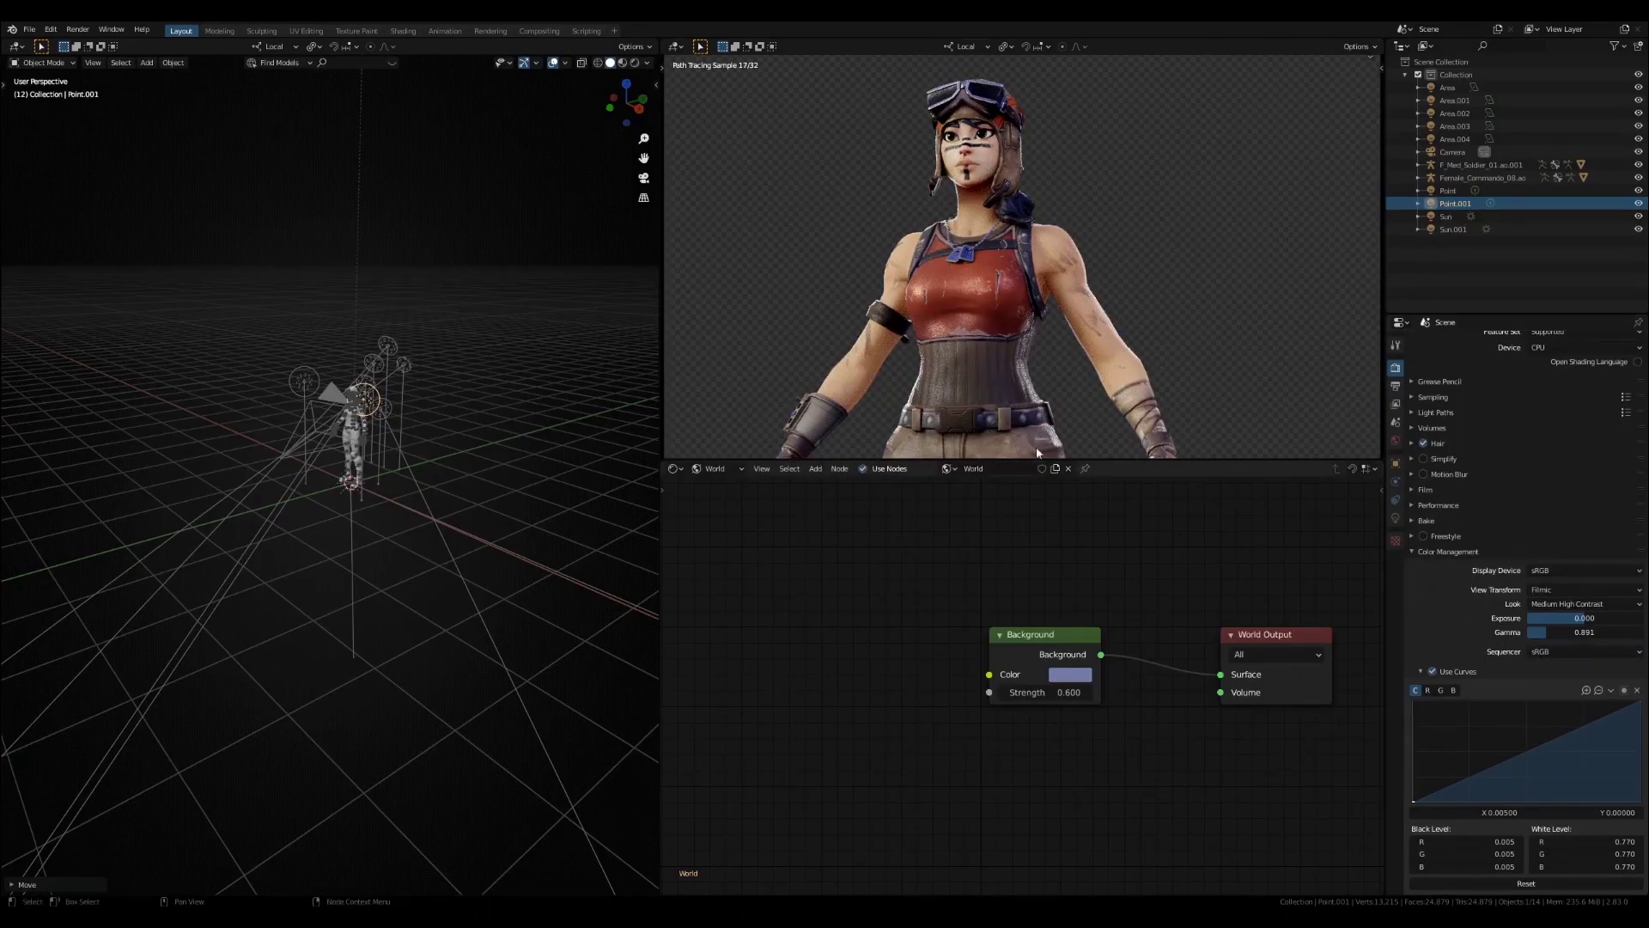
# Examine the character and the surrounding light setup from the side and up close in the 3D viewport
pyautogui.moveTo(360, 454); pyautogui.dragTo(538, 446, button='middle')
pyautogui.scroll(7, 453, 567)
pyautogui.scroll(5, 352, 328)
pyautogui.scroll(4, 332, 505)
pyautogui.scroll(4, 325, 476)
pyautogui.scroll(-4, 240, 439)
pyautogui.scroll(-5, 239, 432)
pyautogui.scroll(3, 538, 446)
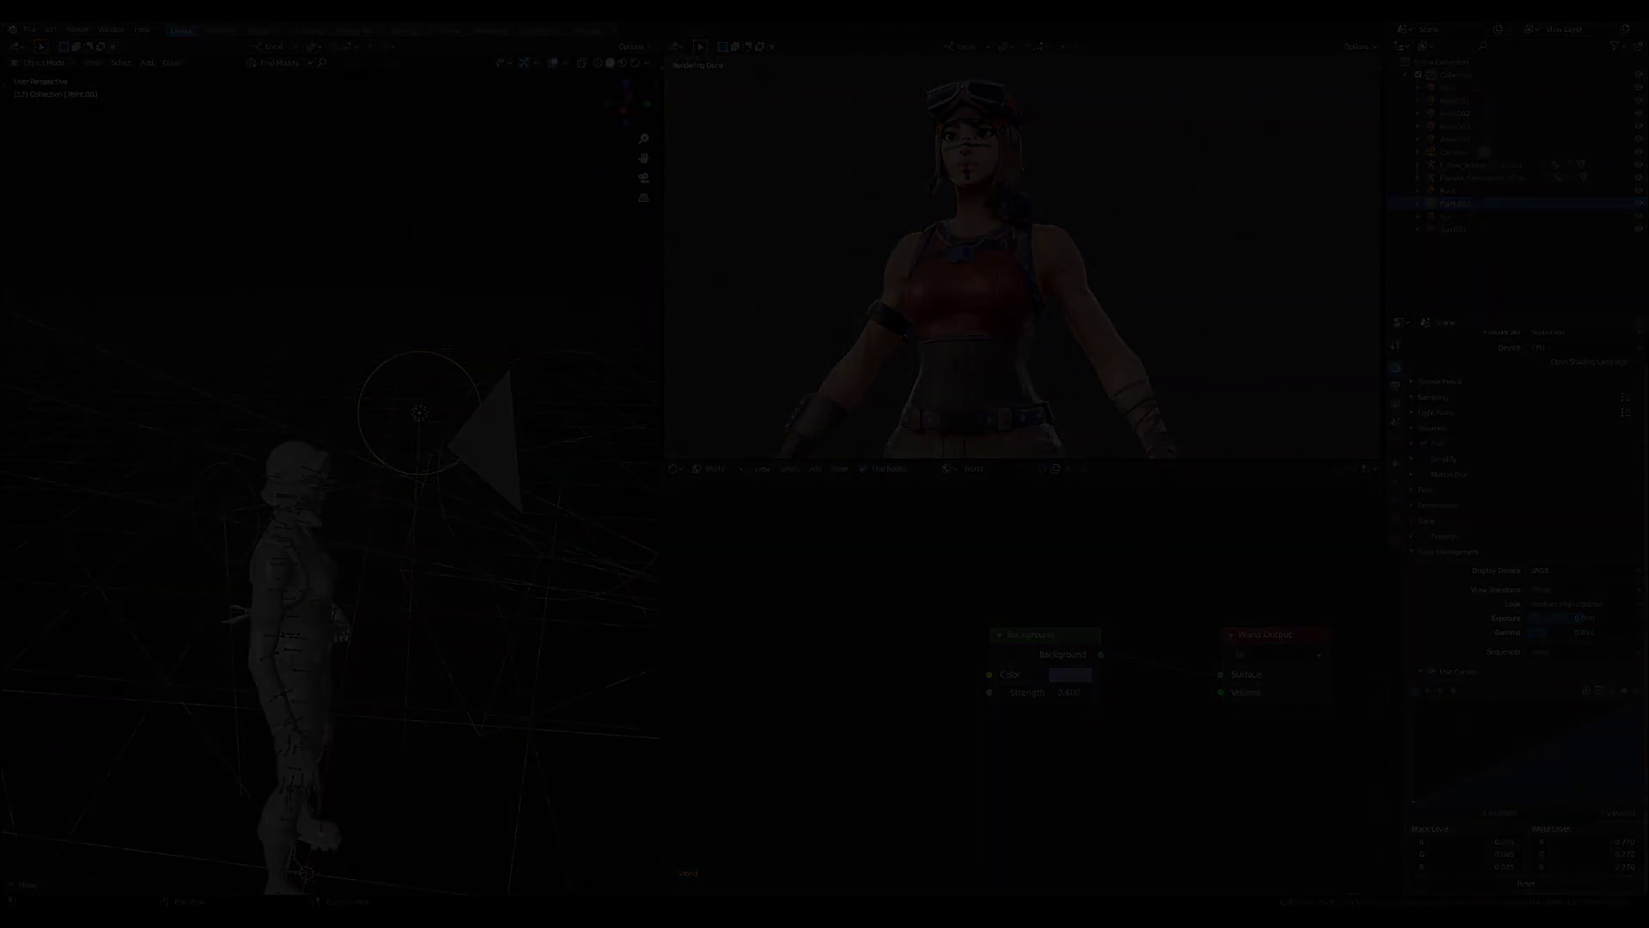